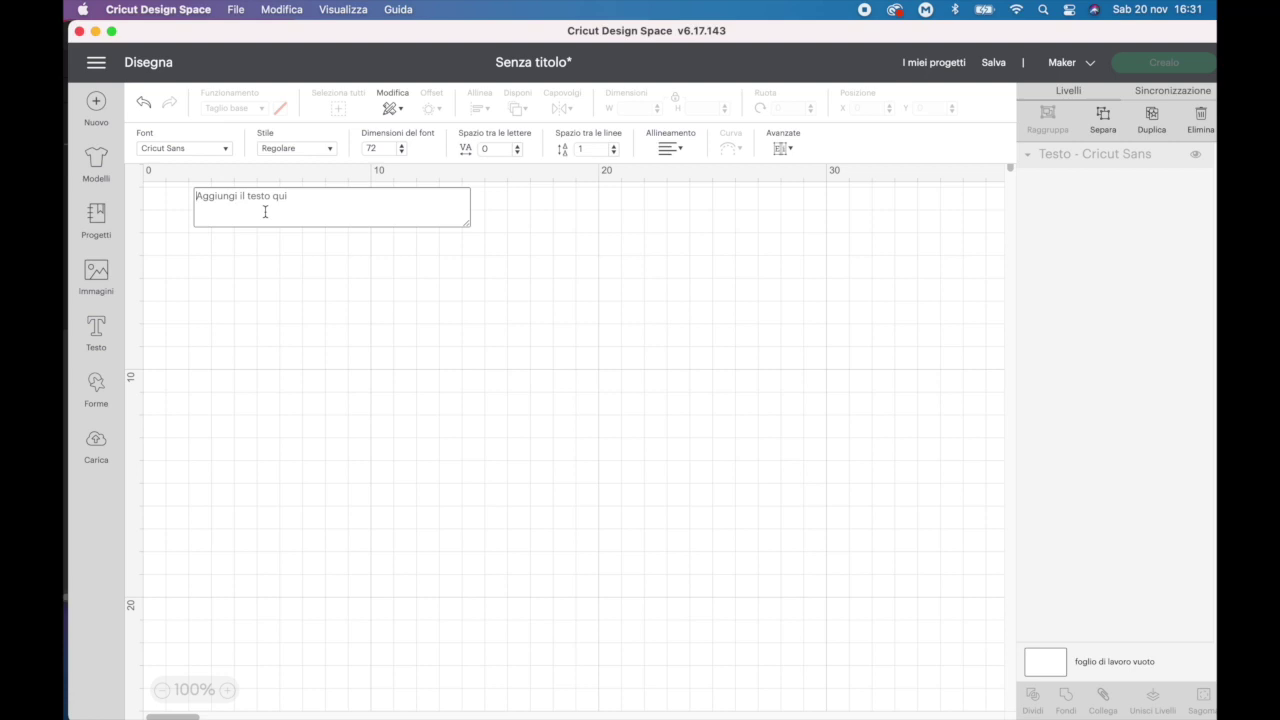
Add the text 'Buon natale' and enlarge it to about 30.3 × 5.0 cm near the canvas centre
text(Buon n)
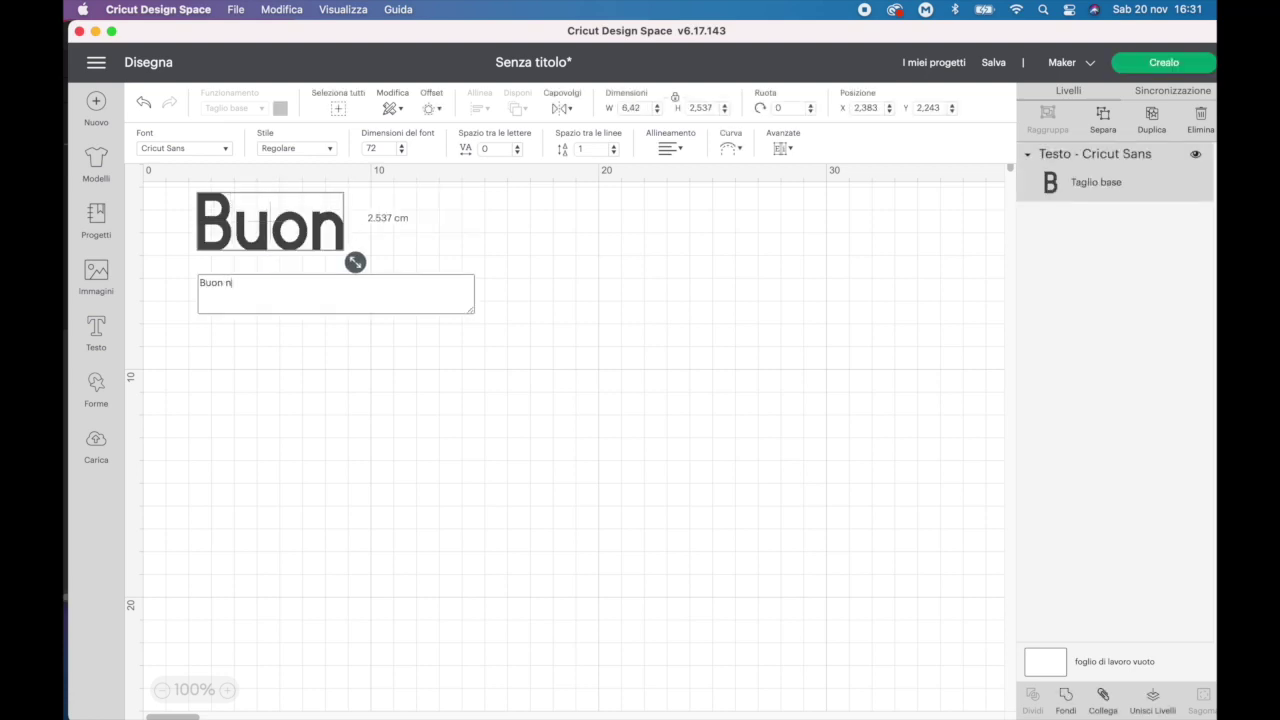
text(atale)
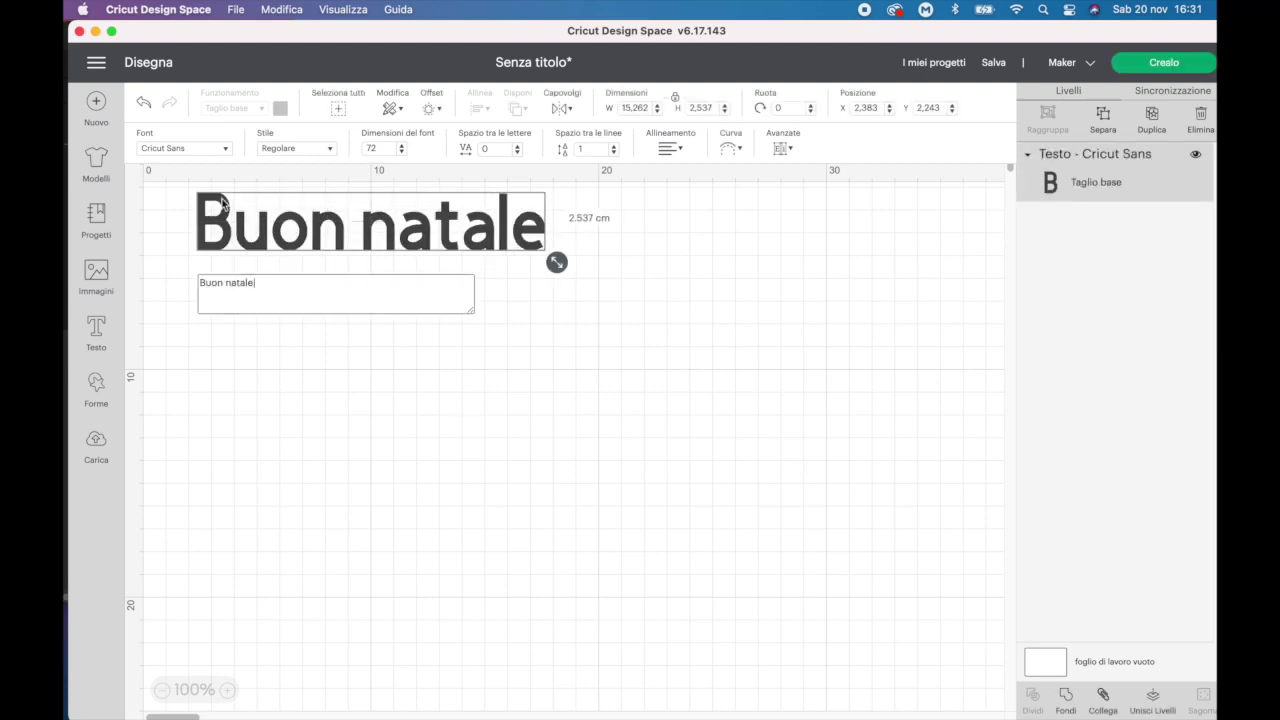
drag(548, 258, 686, 369)
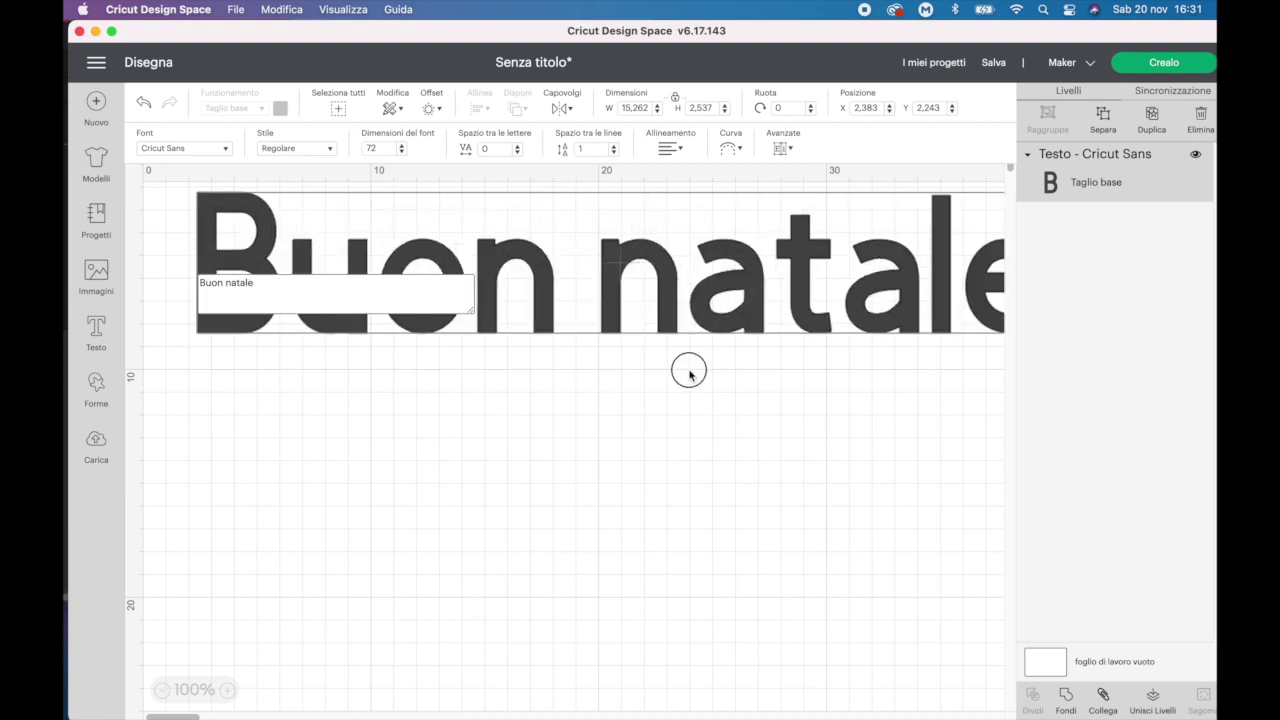
drag(571, 366, 483, 370)
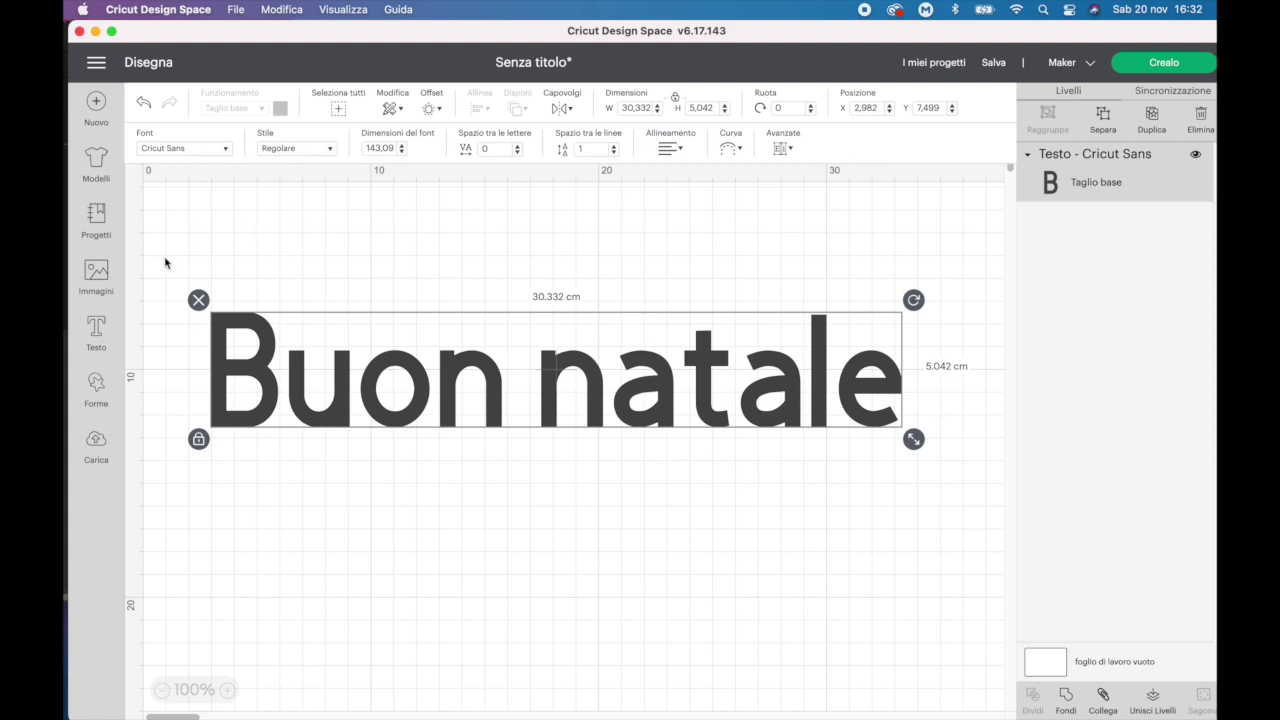
click(218, 148)
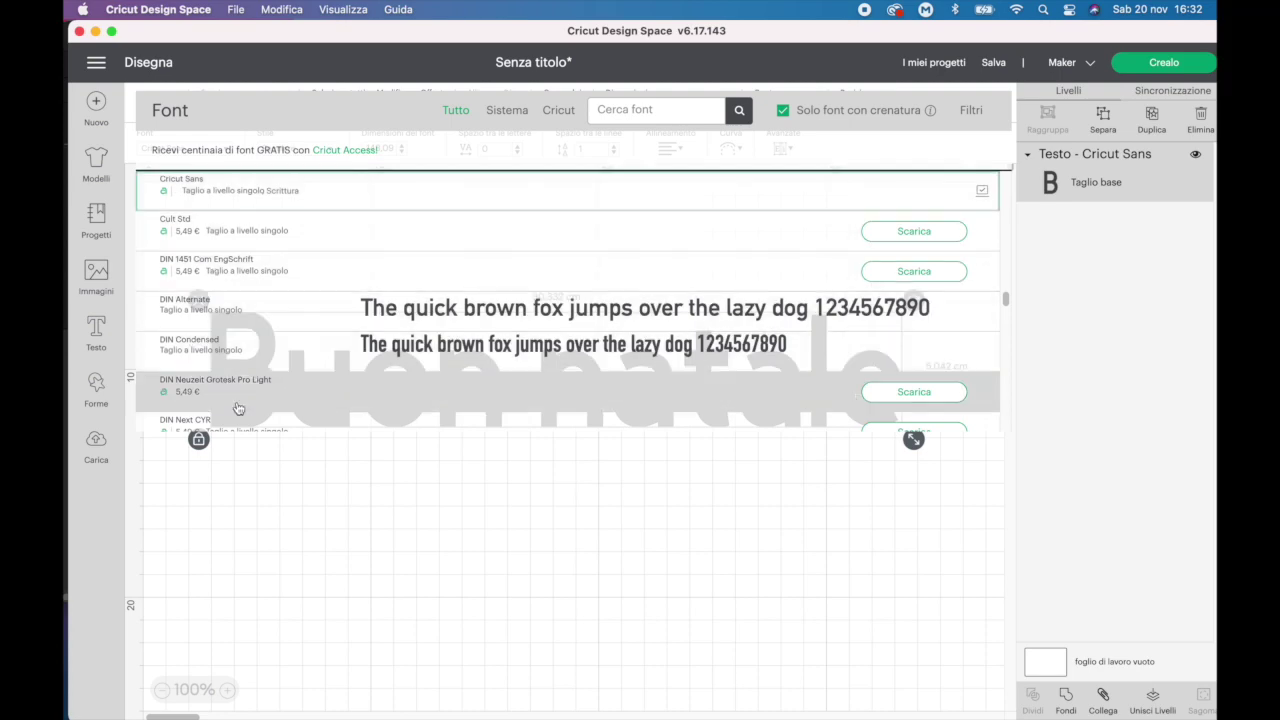
Apply the Alexandra Personal Use script font to 'Buon natale'
scroll(240, 406, down, 5)
scroll(245, 360, down, 5)
scroll(246, 340, down, 5)
scroll(250, 342, down, 3)
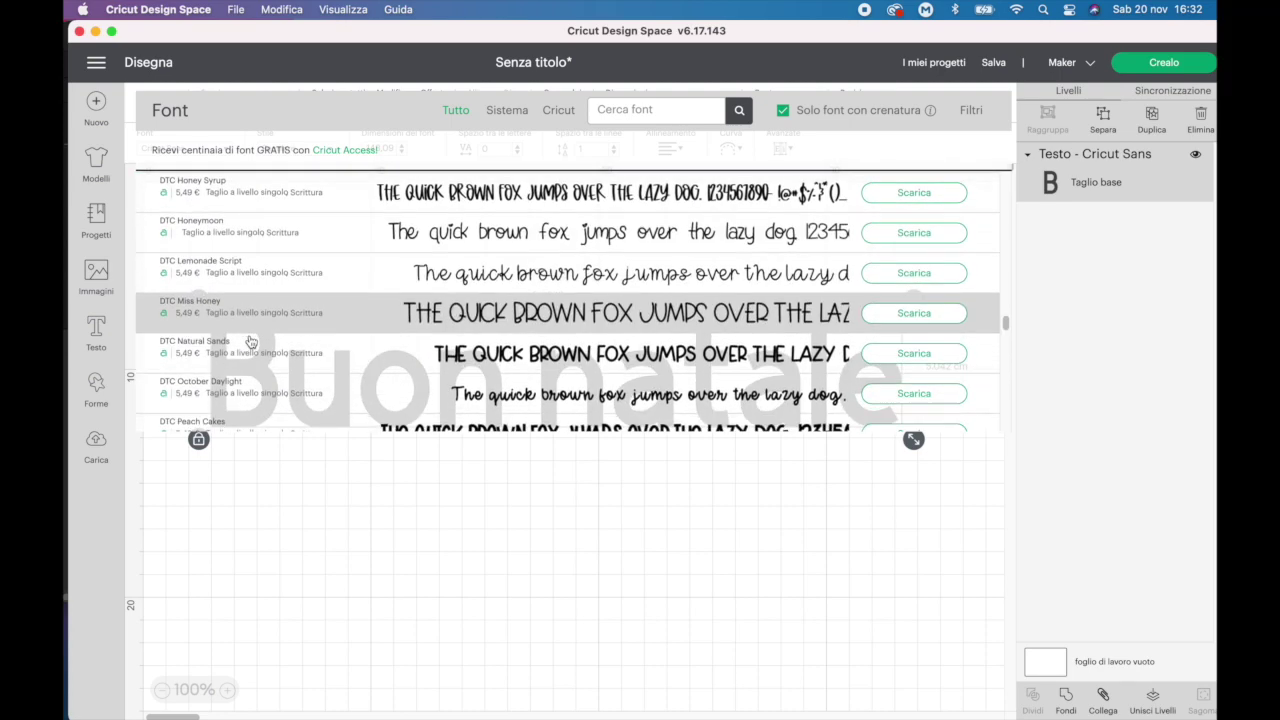
scroll(250, 342, down, 3)
scroll(250, 342, down, 3)
scroll(250, 342, down, 3)
scroll(250, 342, down, 1)
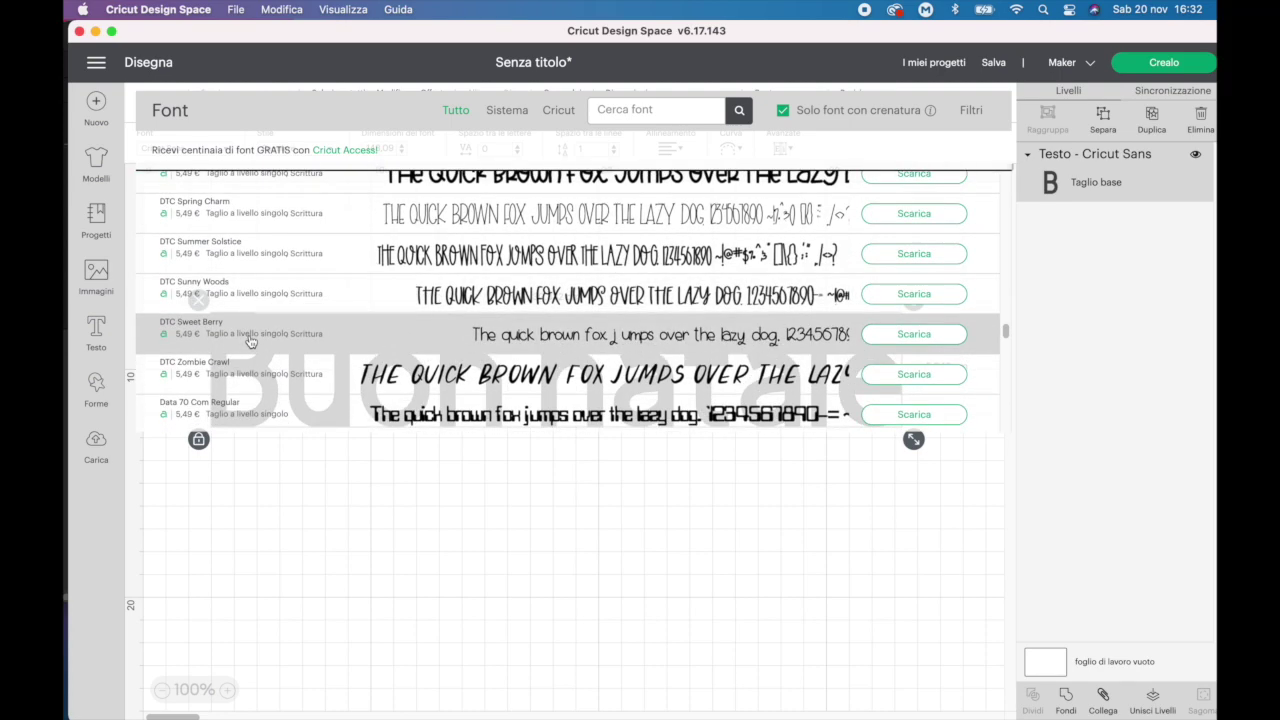
scroll(395, 340, down, 3)
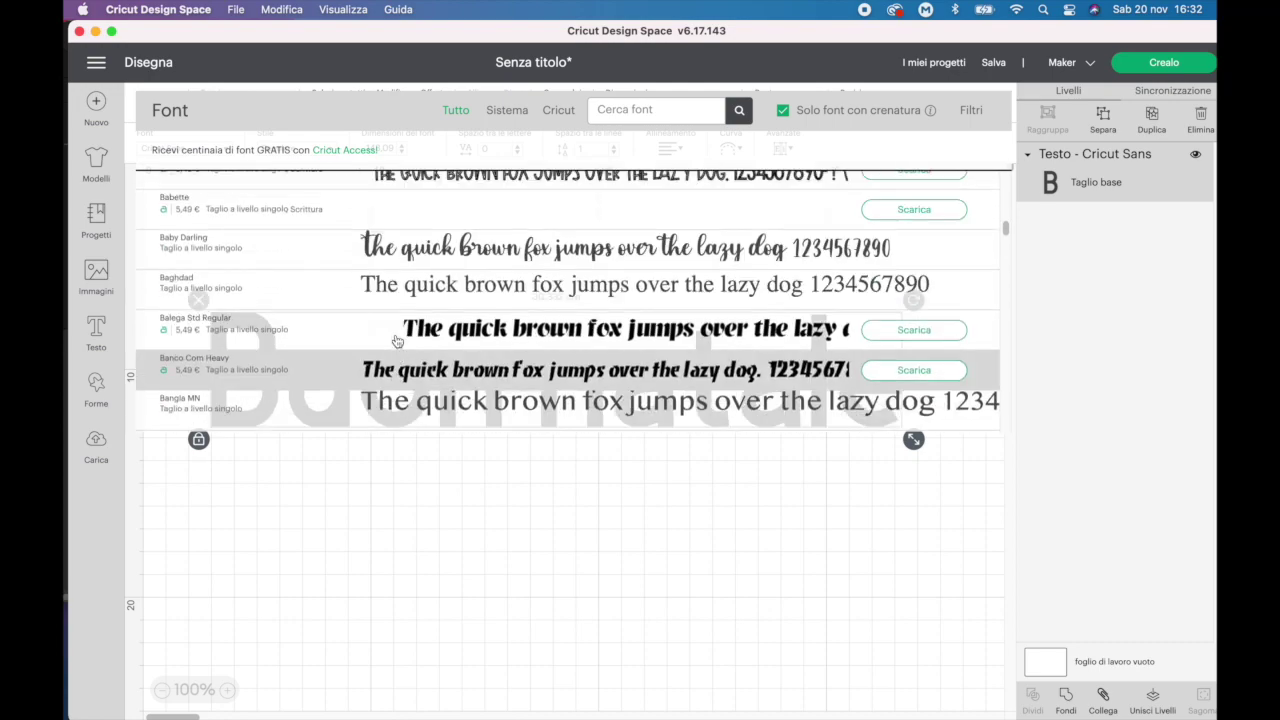
scroll(395, 342, down, 1)
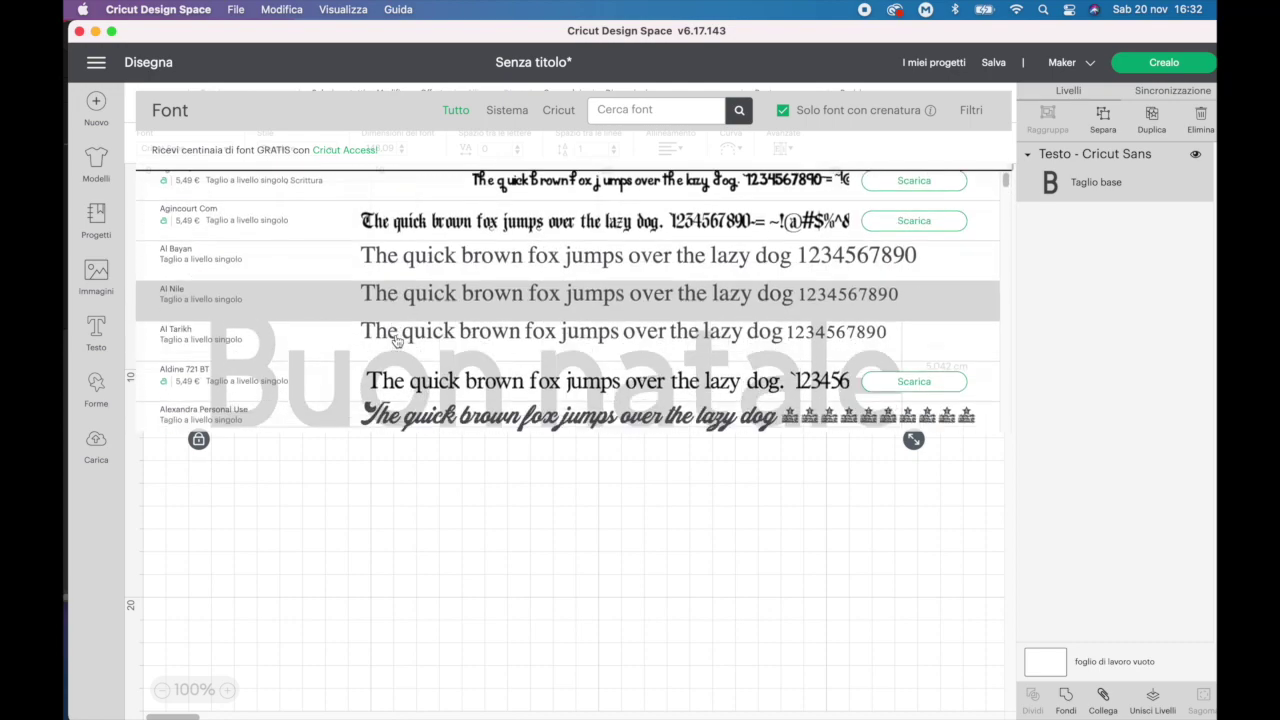
scroll(400, 300, down, 2)
click(408, 199)
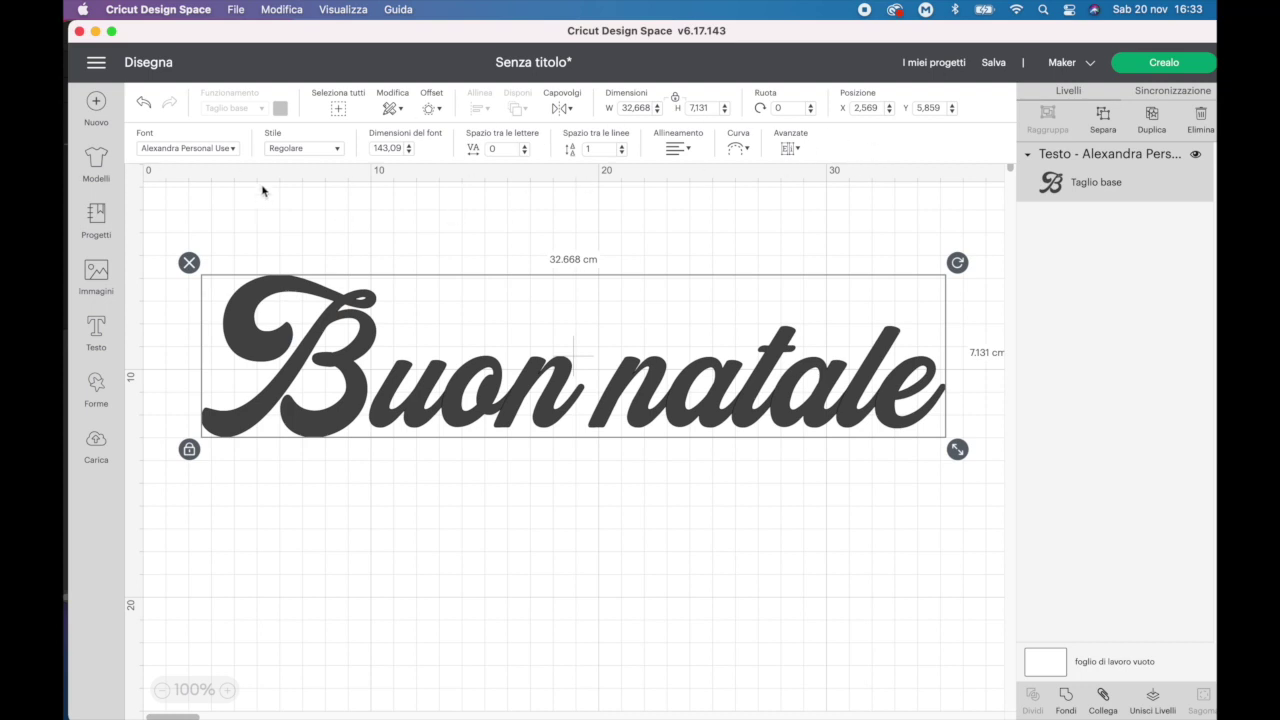
click(338, 152)
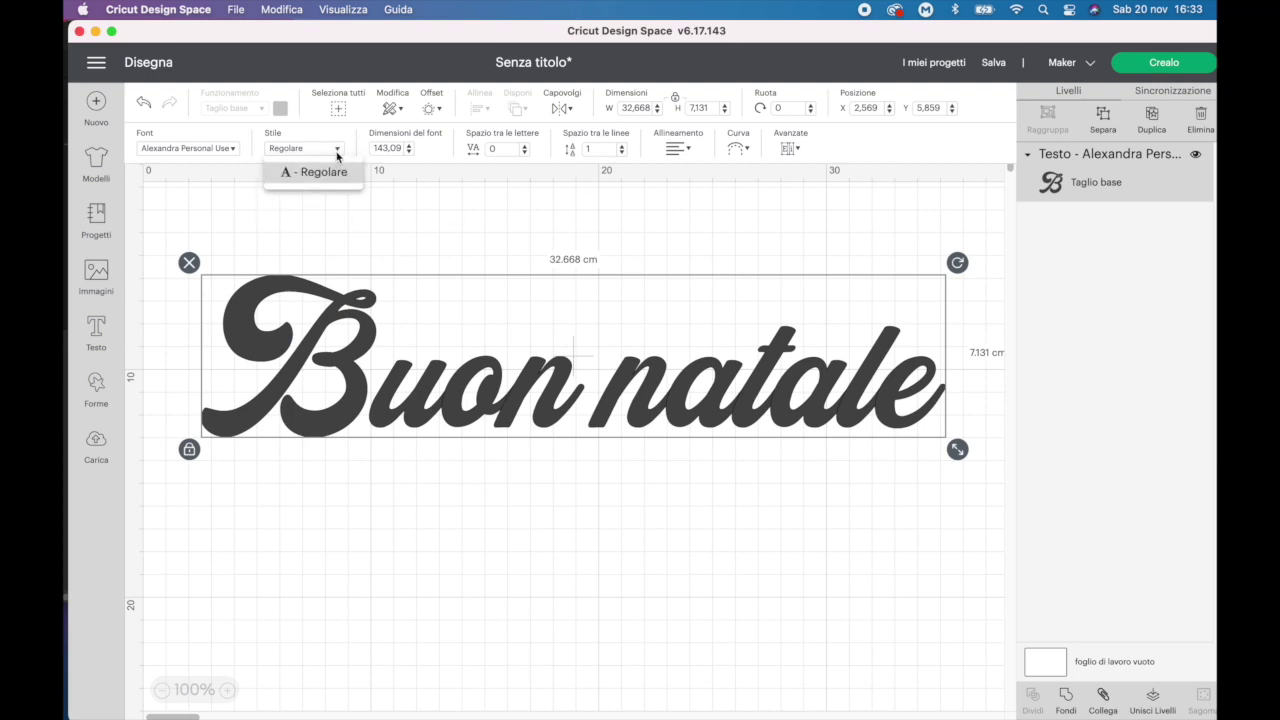
Keep the regular style and fine-tune the text size to font size 142.09, adjusting rotation
click(332, 164)
drag(311, 306, 313, 293)
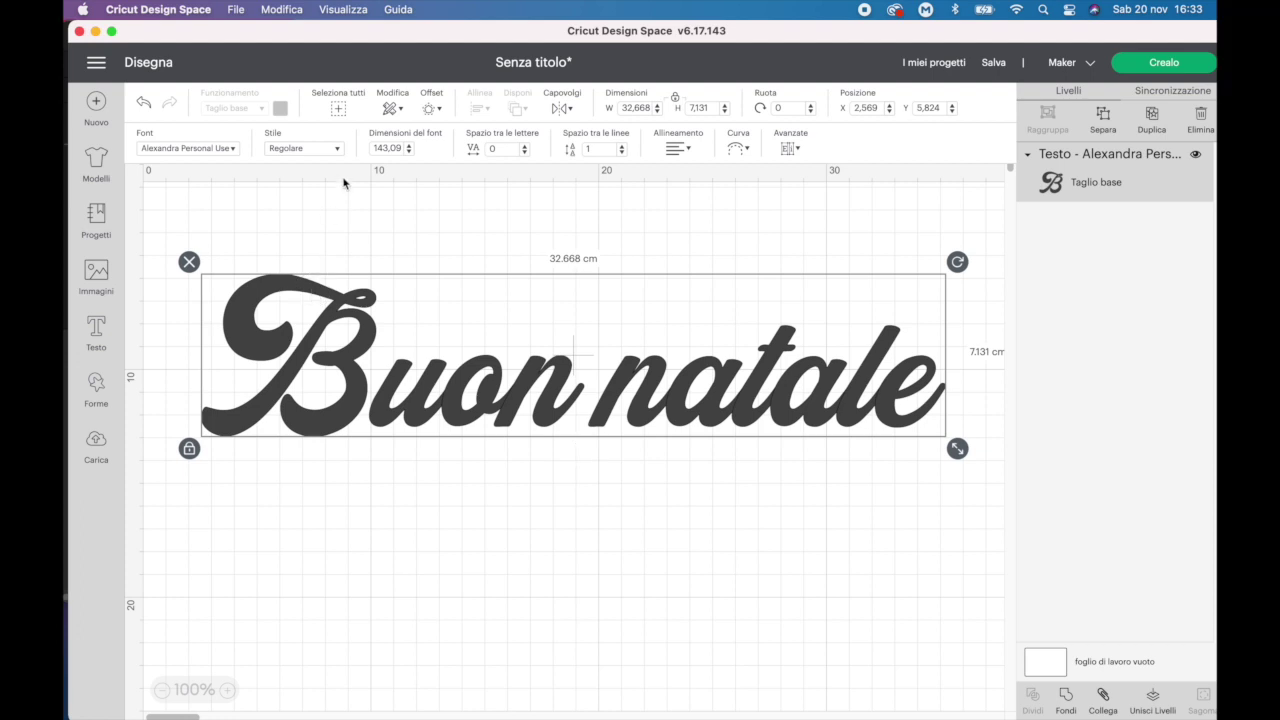
click(409, 151)
click(409, 146)
click(409, 146)
click(409, 146)
click(409, 151)
click(409, 151)
click(409, 151)
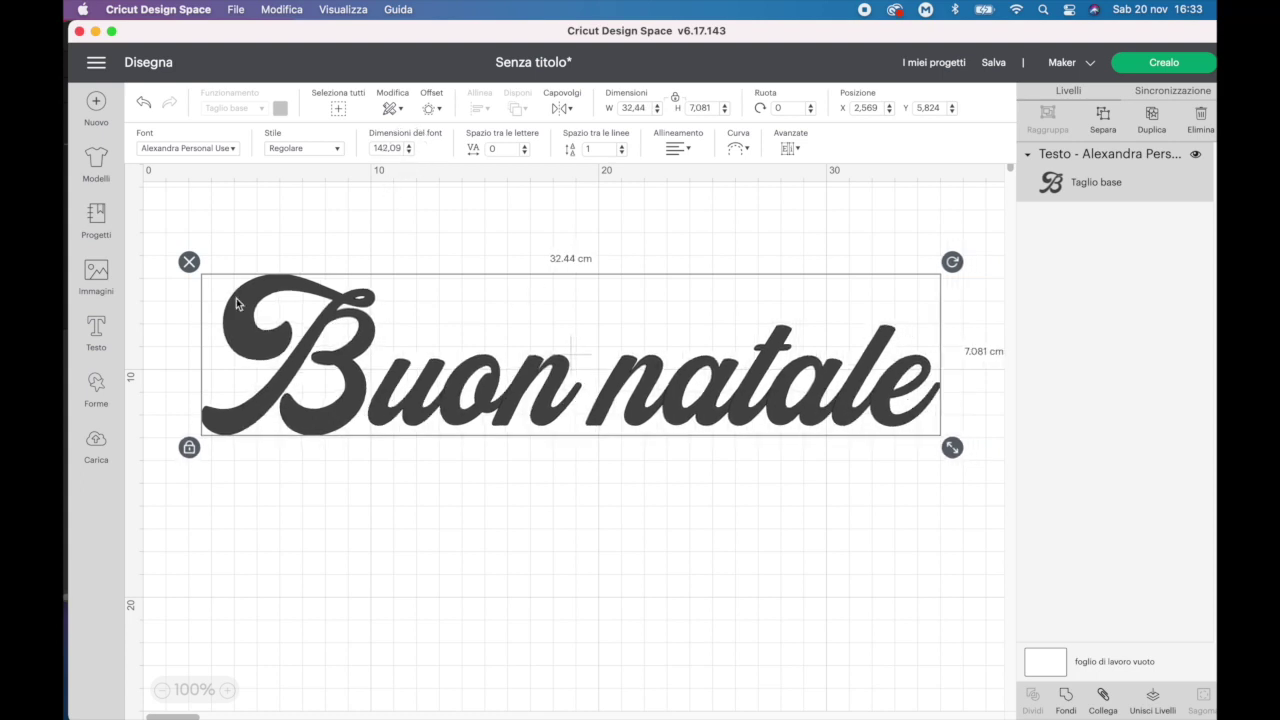
mouse_move(953, 449)
mouse_down()
mouse_move(877, 394)
mouse_move(746, 334)
mouse_move(971, 434)
mouse_move(634, 367)
mouse_move(957, 403)
mouse_move(534, 314)
mouse_move(968, 425)
mouse_up()
mouse_move(911, 261)
mouse_down()
mouse_move(943, 500)
mouse_move(551, 200)
mouse_move(1009, 423)
mouse_move(837, 589)
mouse_move(891, 318)
mouse_move(837, 263)
mouse_move(868, 282)
mouse_up()
Set the letter spacing to 0.2 and nudge the text slightly up and left
click(525, 150)
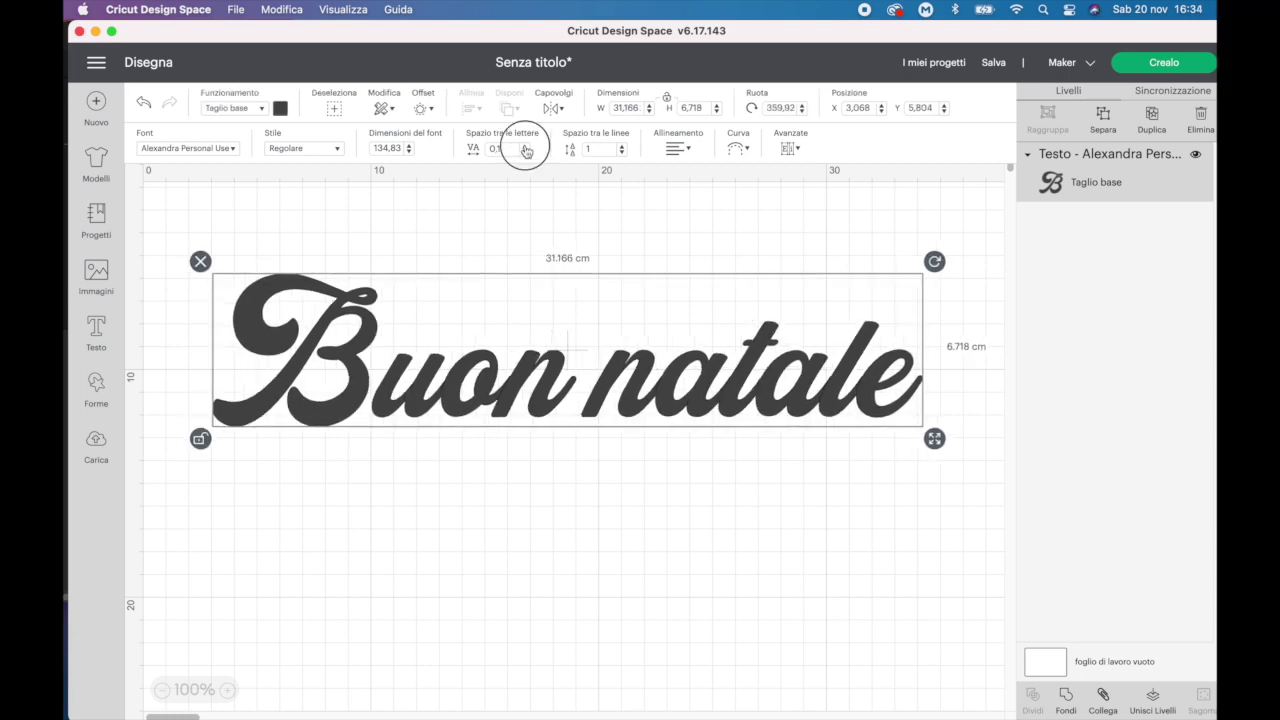
click(525, 150)
click(525, 150)
click(527, 151)
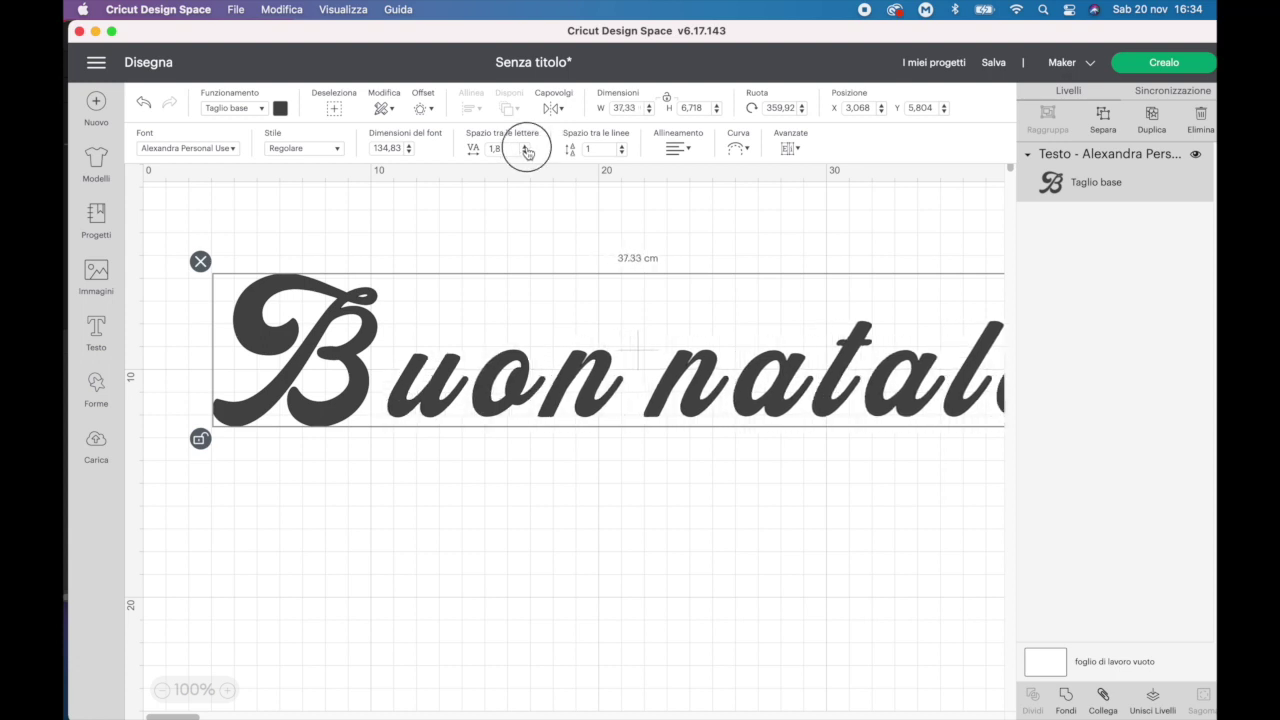
click(525, 150)
click(524, 152)
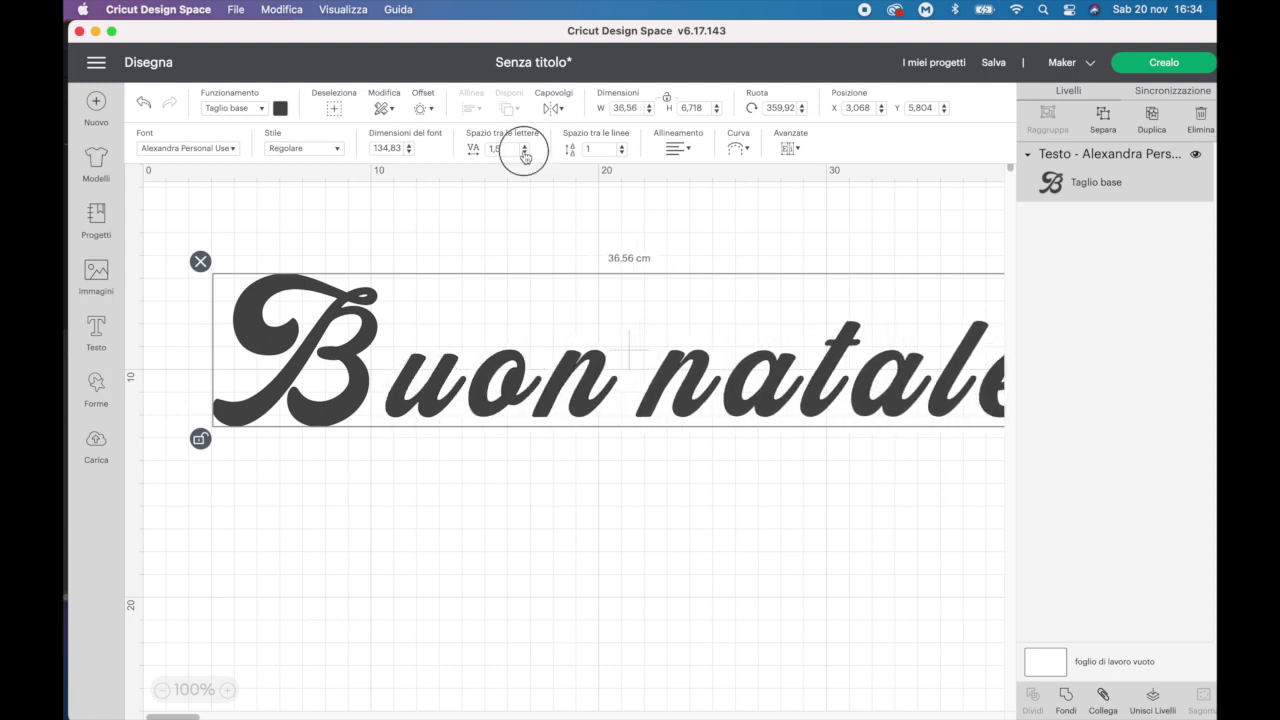
click(524, 152)
click(524, 152)
click(524, 152)
click(524, 152)
click(524, 152)
click(524, 152)
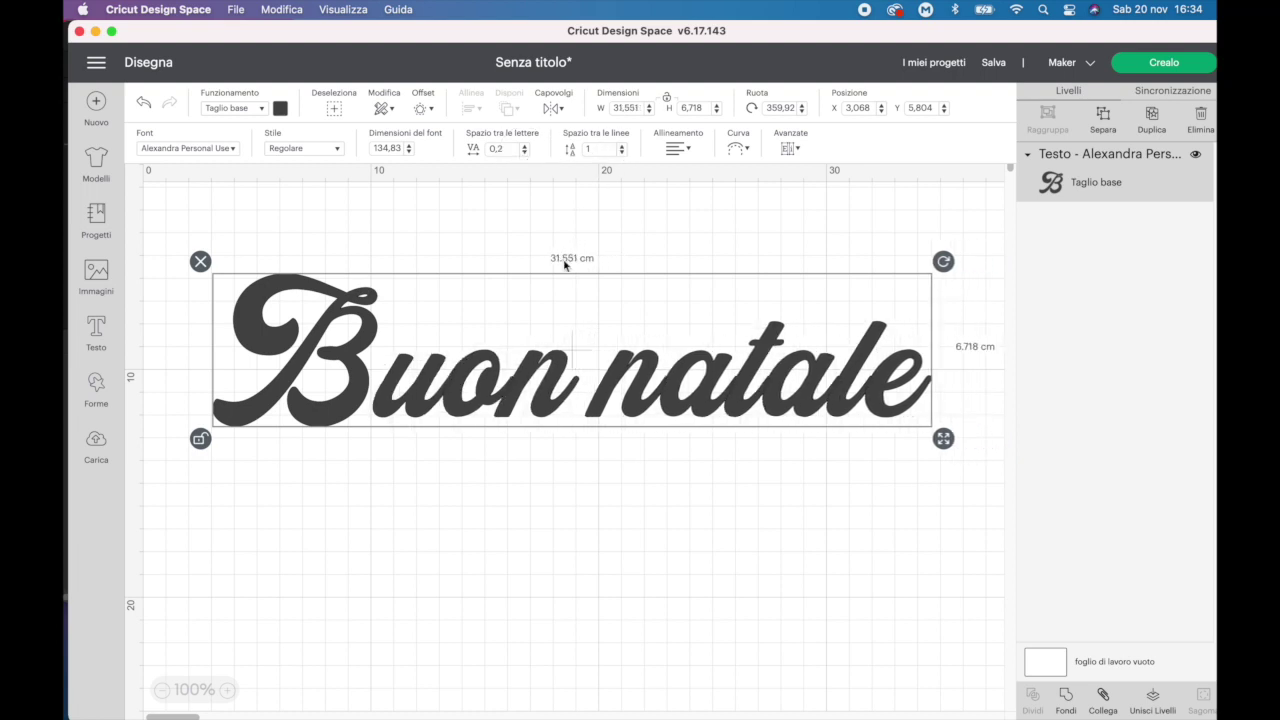
drag(586, 366, 581, 360)
click(678, 148)
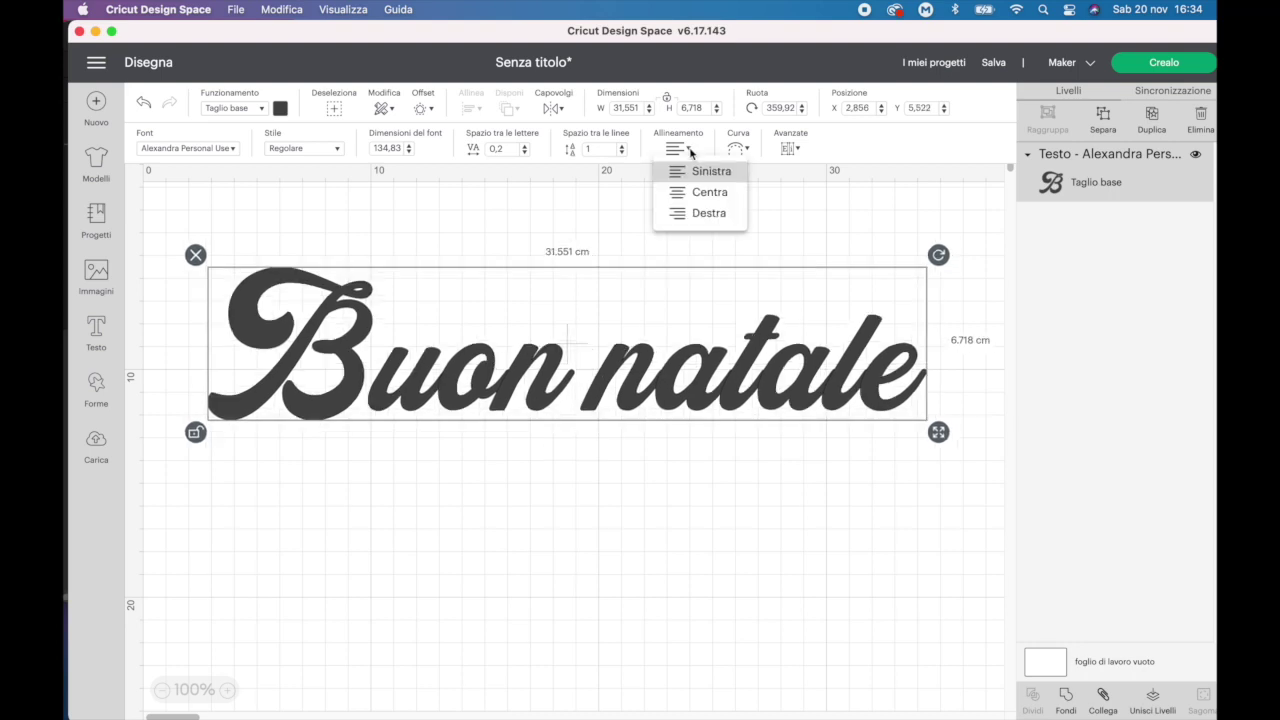
Try different text alignment options for 'Buon natale'
click(698, 191)
click(679, 148)
click(690, 185)
click(678, 148)
click(676, 184)
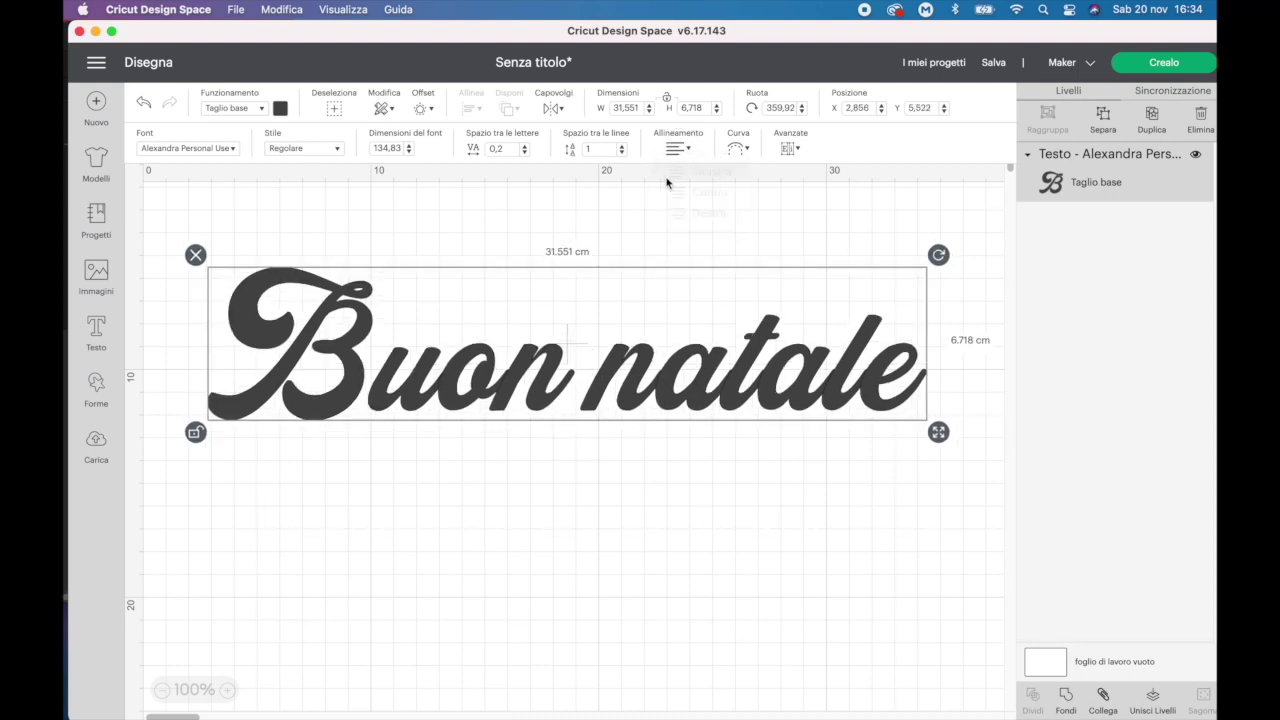
Curve the text into a nearly flat arc with diameter about -356.7
click(746, 152)
mouse_move(701, 188)
mouse_down()
mouse_move(783, 188)
mouse_move(723, 187)
mouse_up()
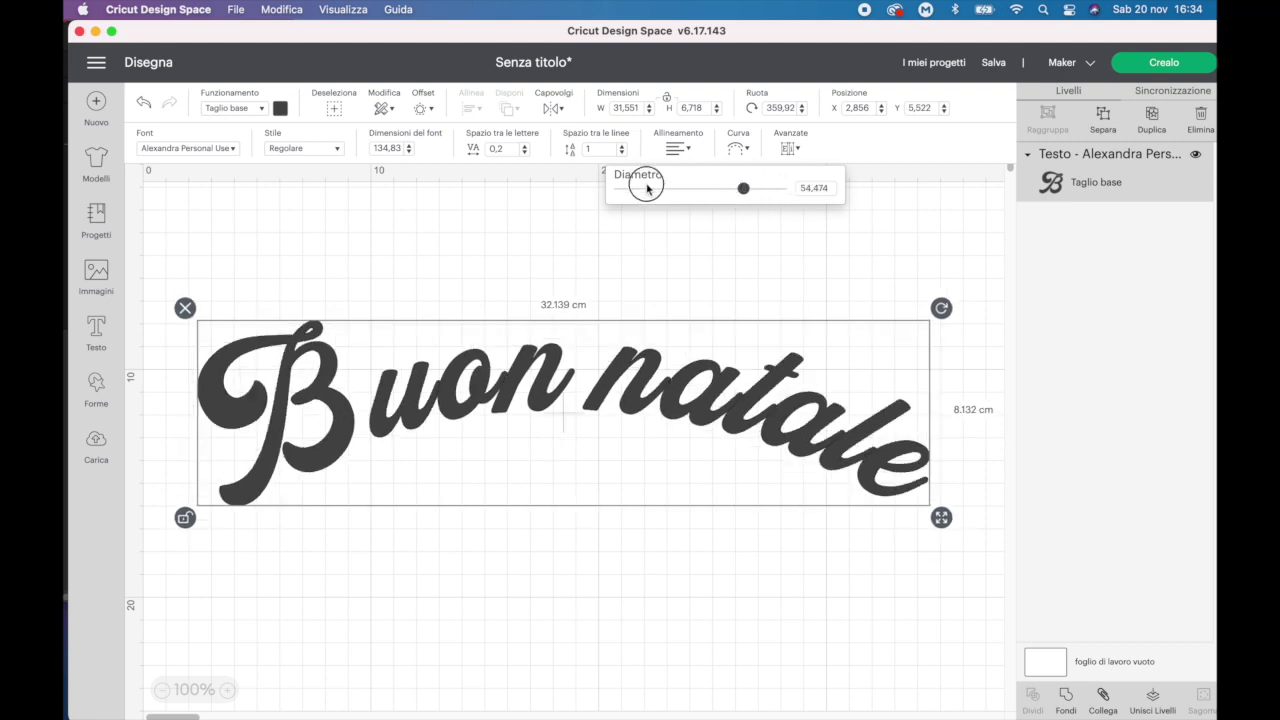
click(738, 190)
drag(738, 195, 643, 196)
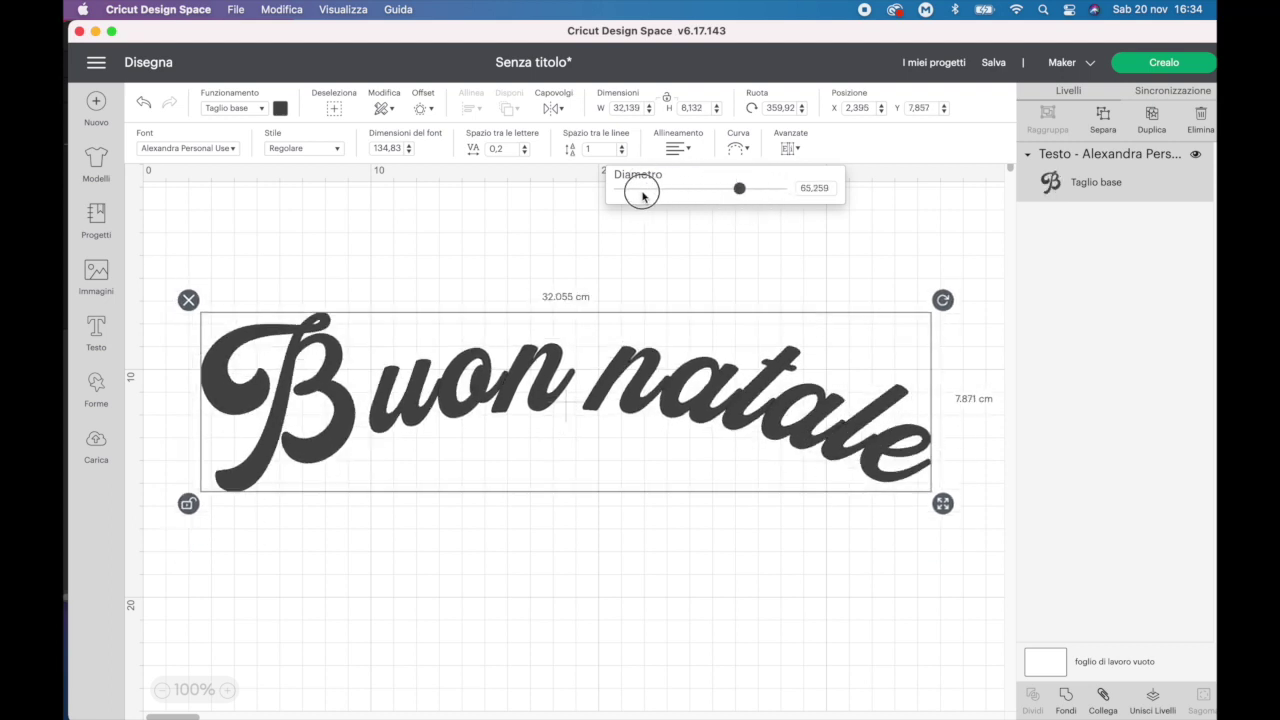
drag(738, 188, 716, 188)
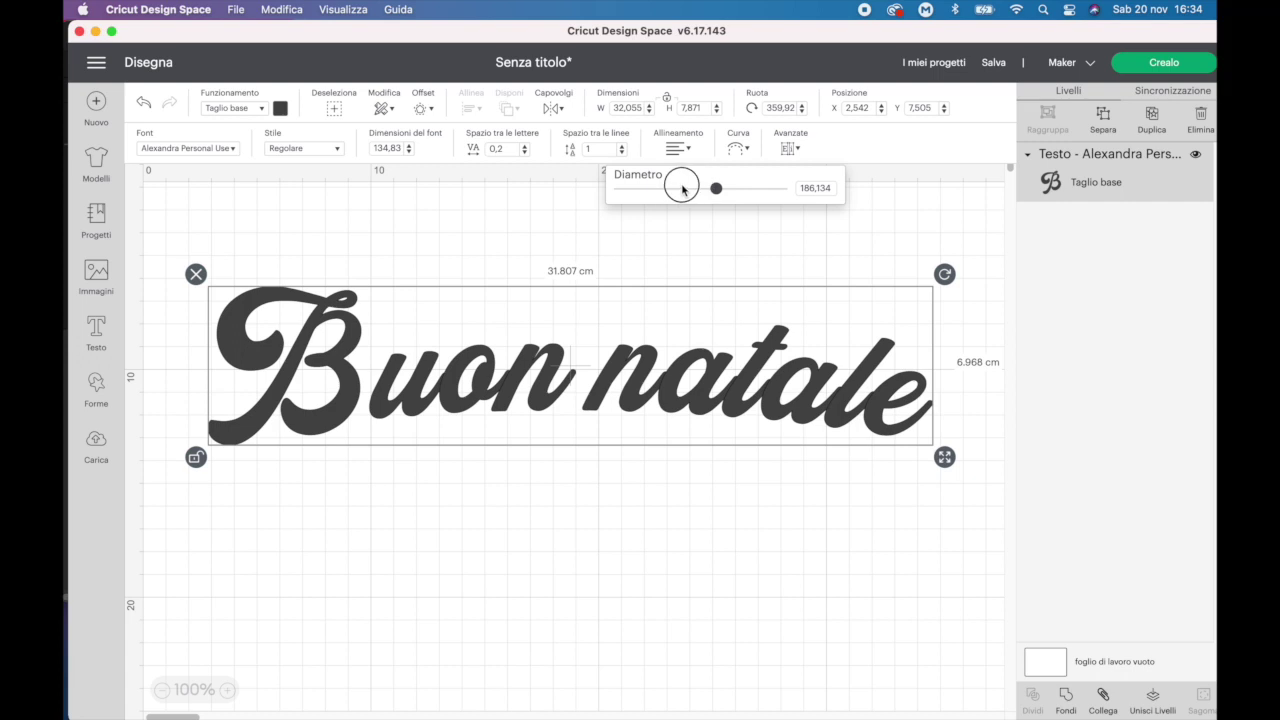
drag(716, 189, 701, 191)
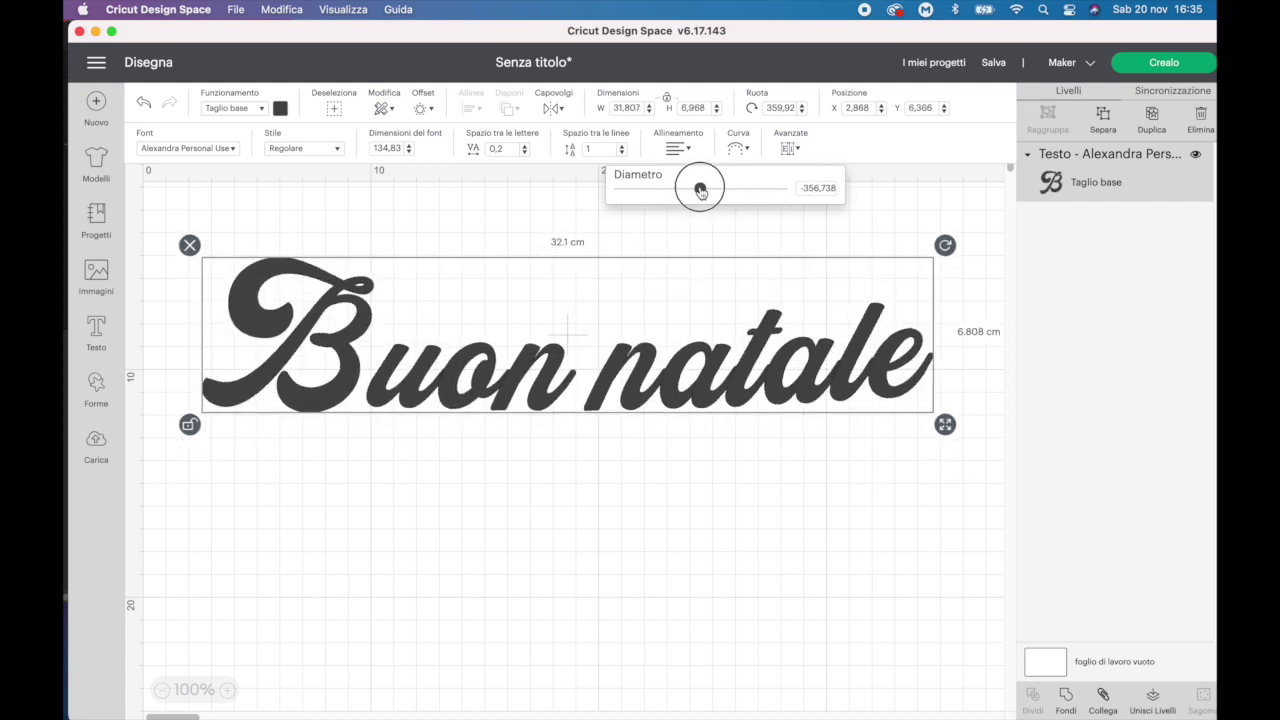
Split the text into individual letter layers and select the a in natale
click(797, 149)
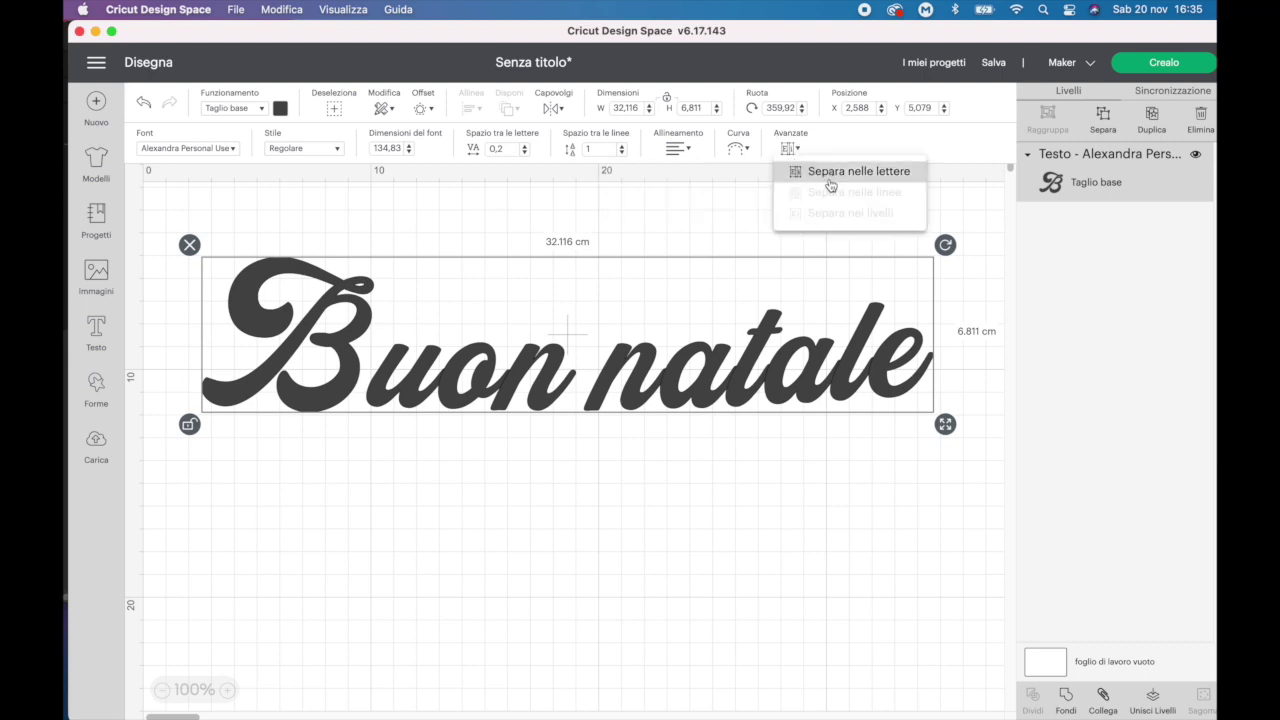
click(824, 174)
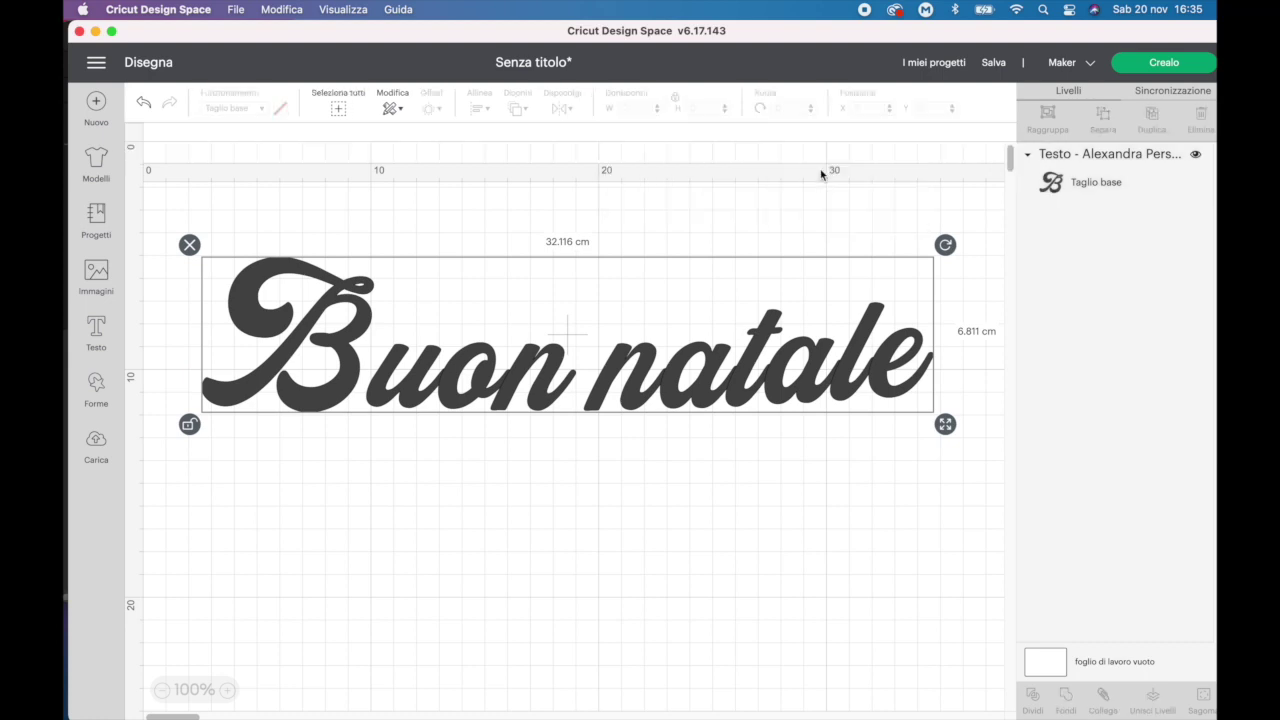
click(679, 373)
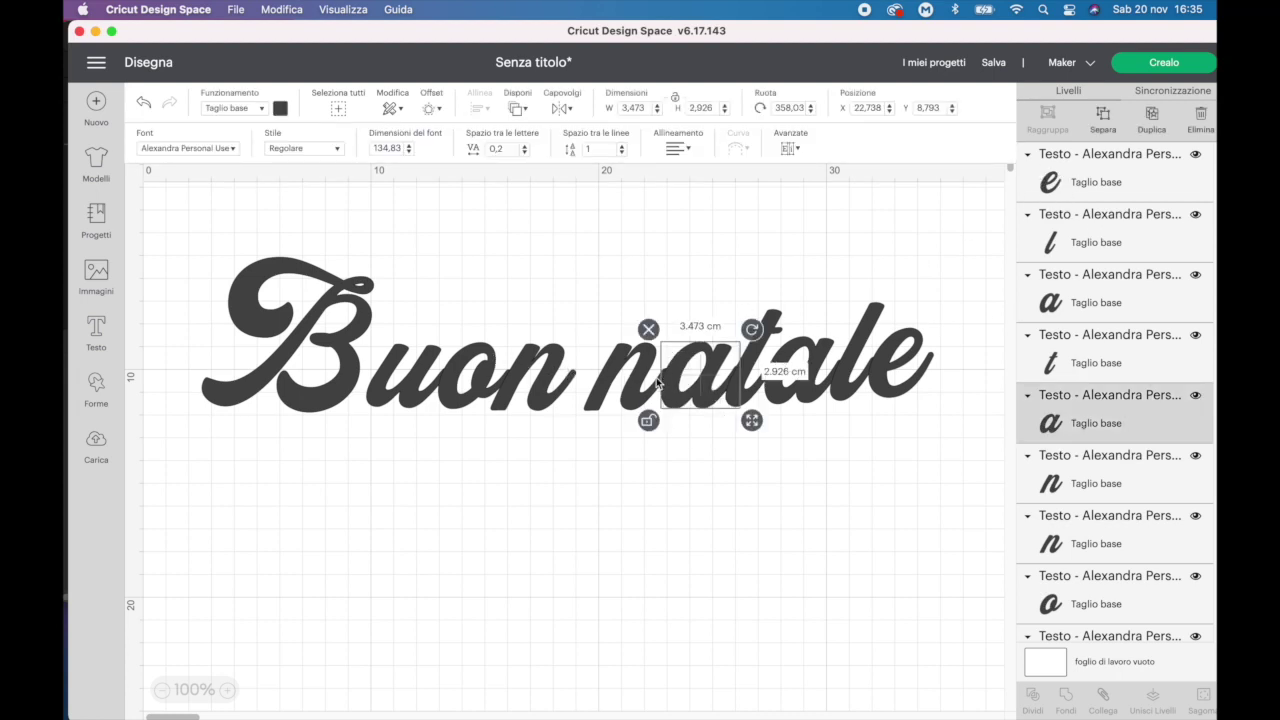
drag(672, 397, 668, 398)
Reposition the u, o, n, a and l letters into a flowing script line
drag(398, 400, 383, 402)
drag(470, 395, 394, 416)
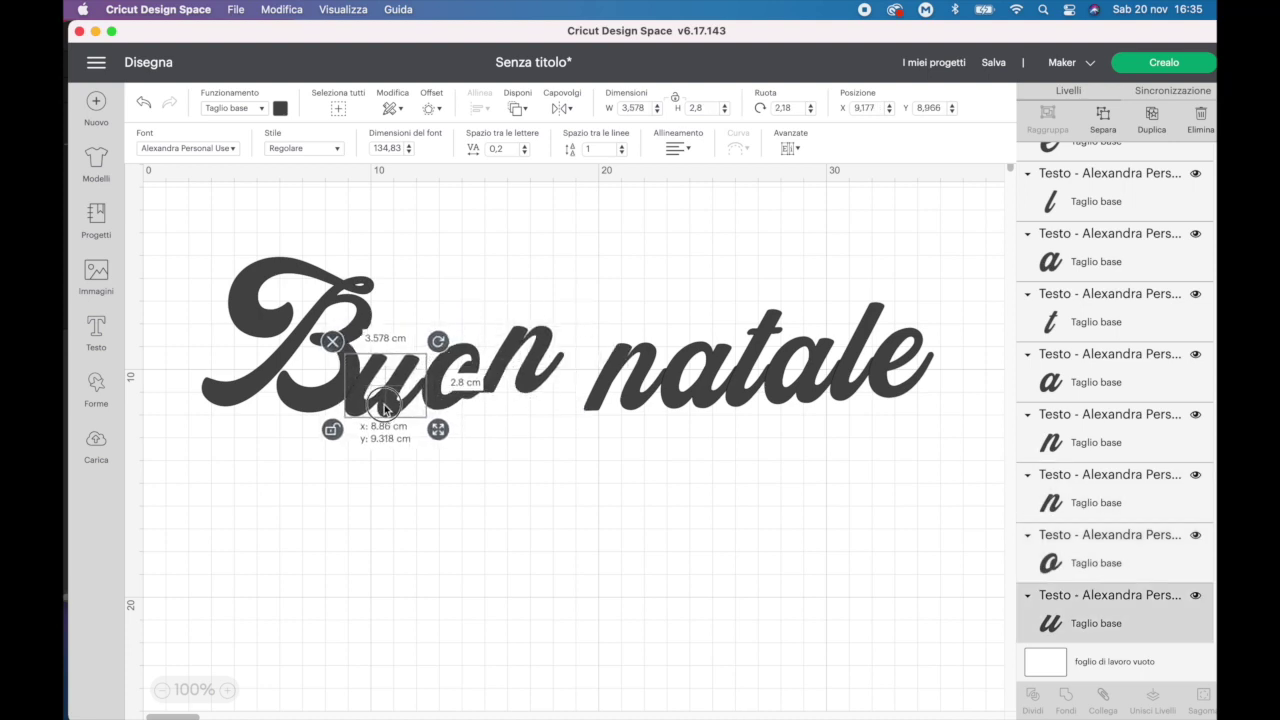
mouse_move(630, 372)
mouse_down()
mouse_move(707, 350)
mouse_move(772, 384)
mouse_up()
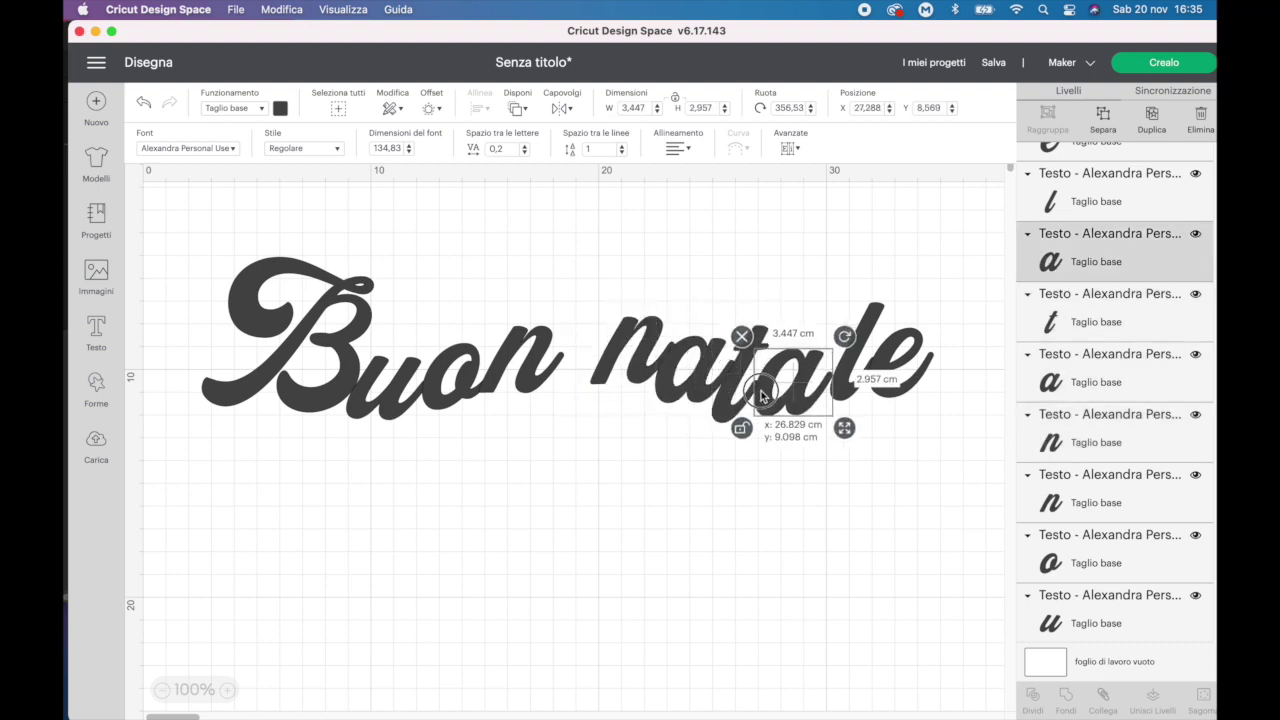
mouse_move(866, 362)
mouse_down()
mouse_move(884, 365)
mouse_move(866, 371)
mouse_up()
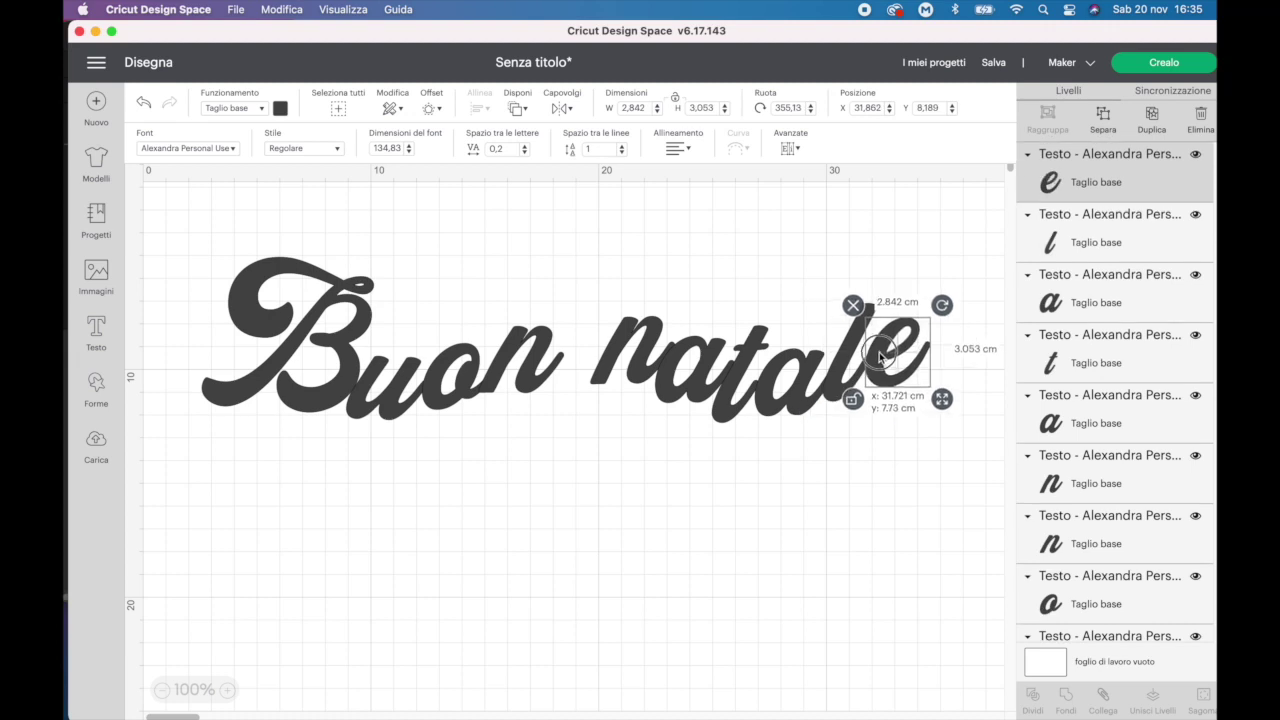
click(527, 277)
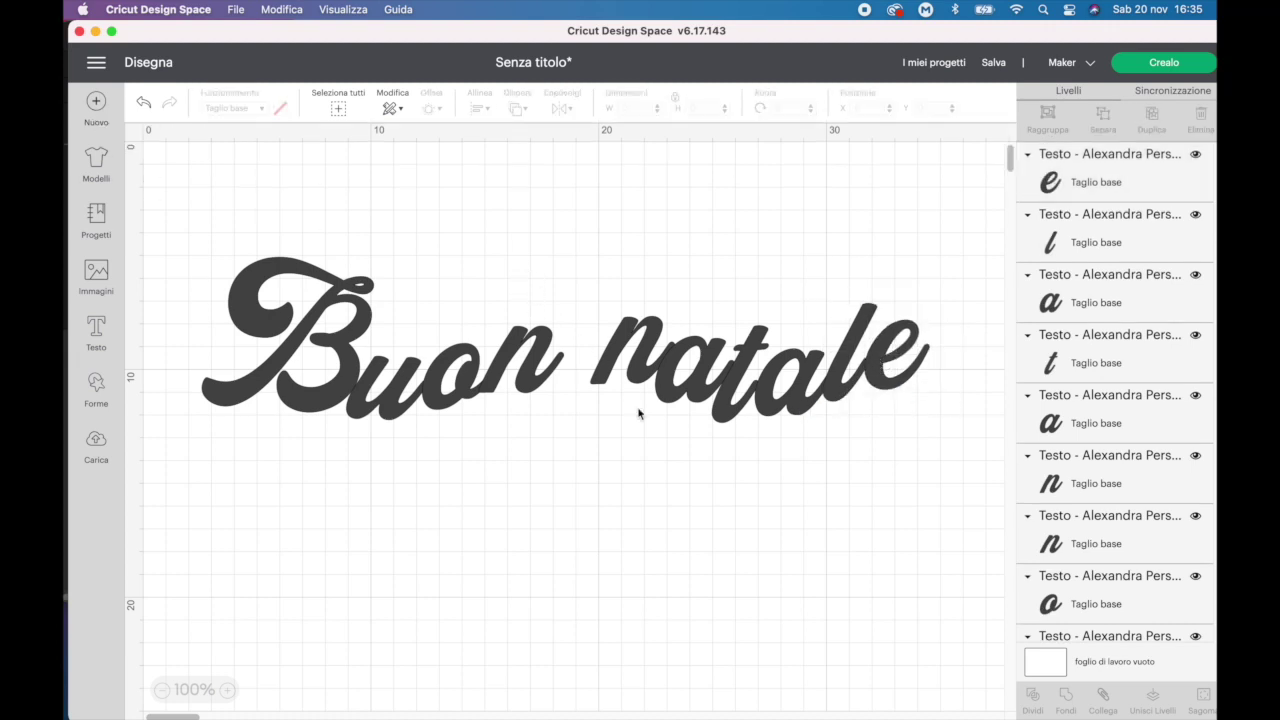
click(658, 400)
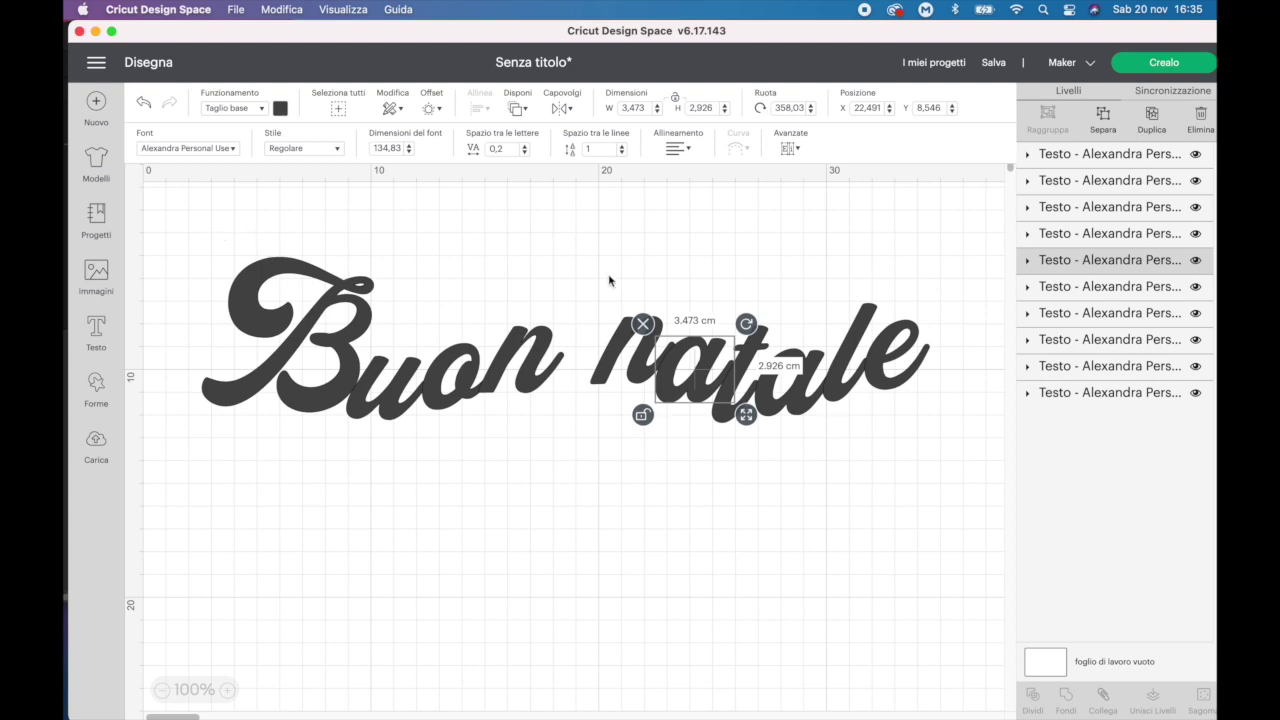
click(840, 497)
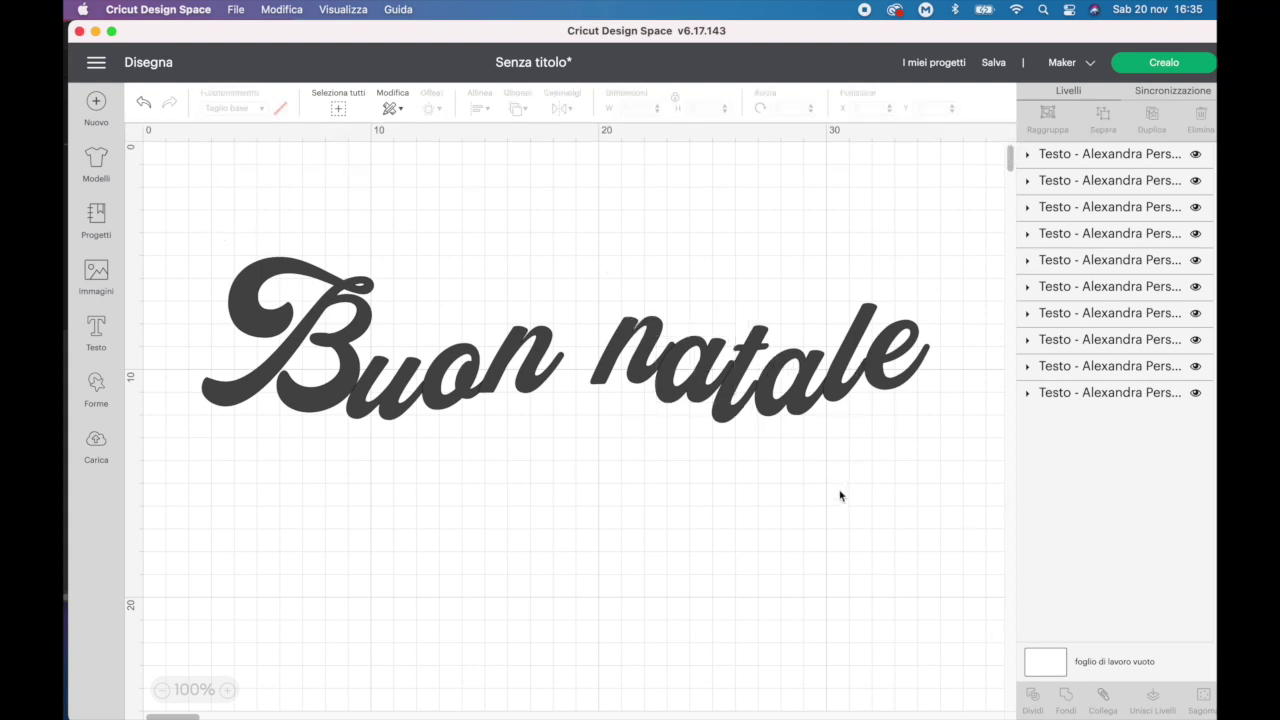
drag(203, 201, 940, 489)
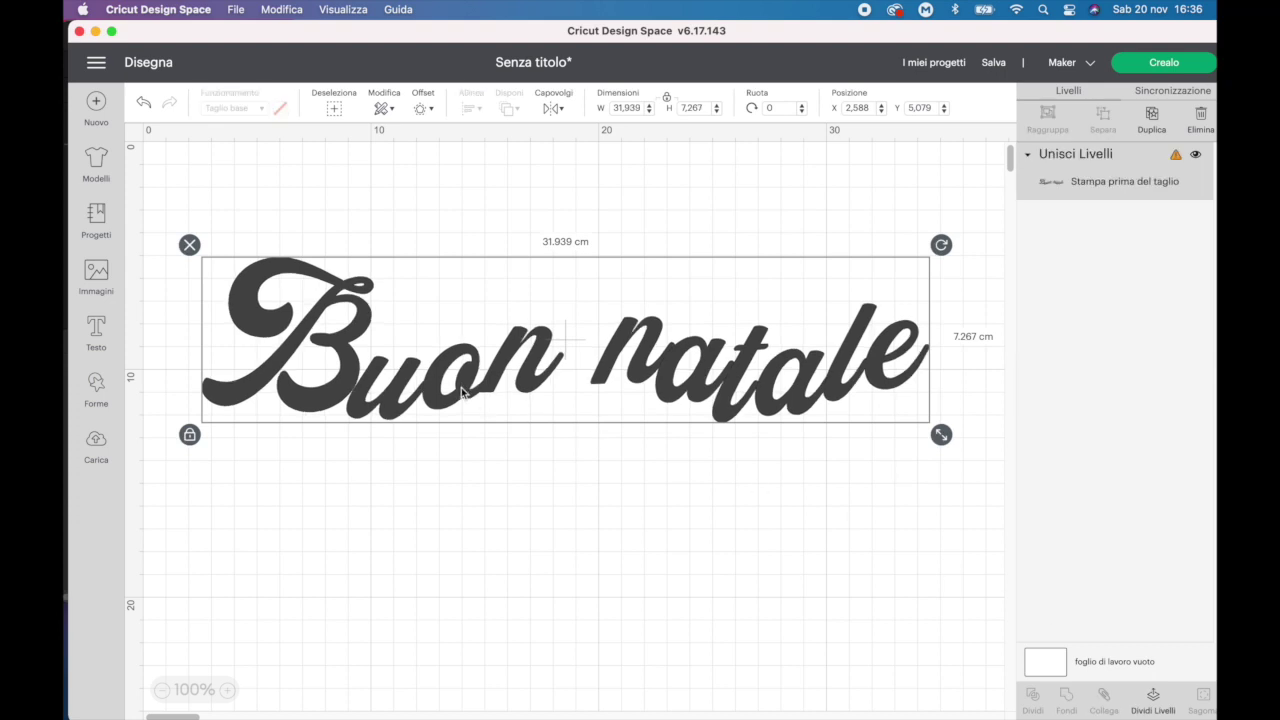
drag(466, 390, 483, 341)
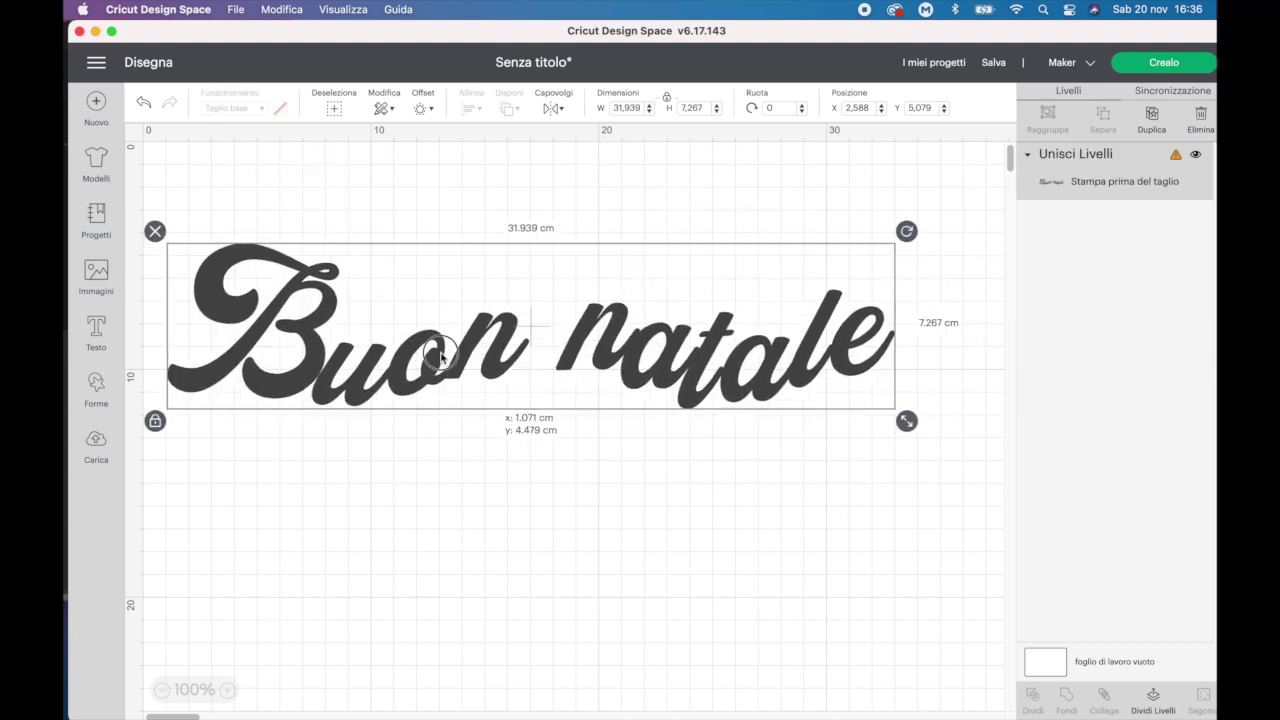
drag(546, 312, 543, 342)
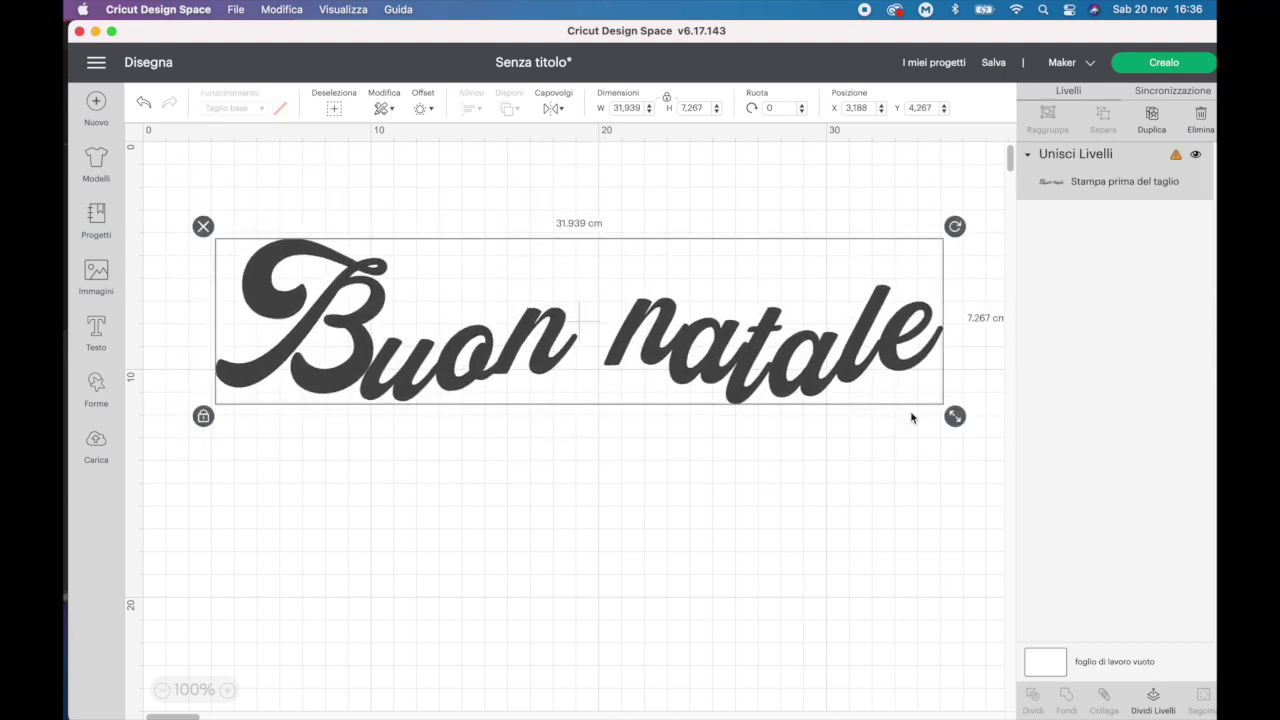
drag(956, 416, 859, 390)
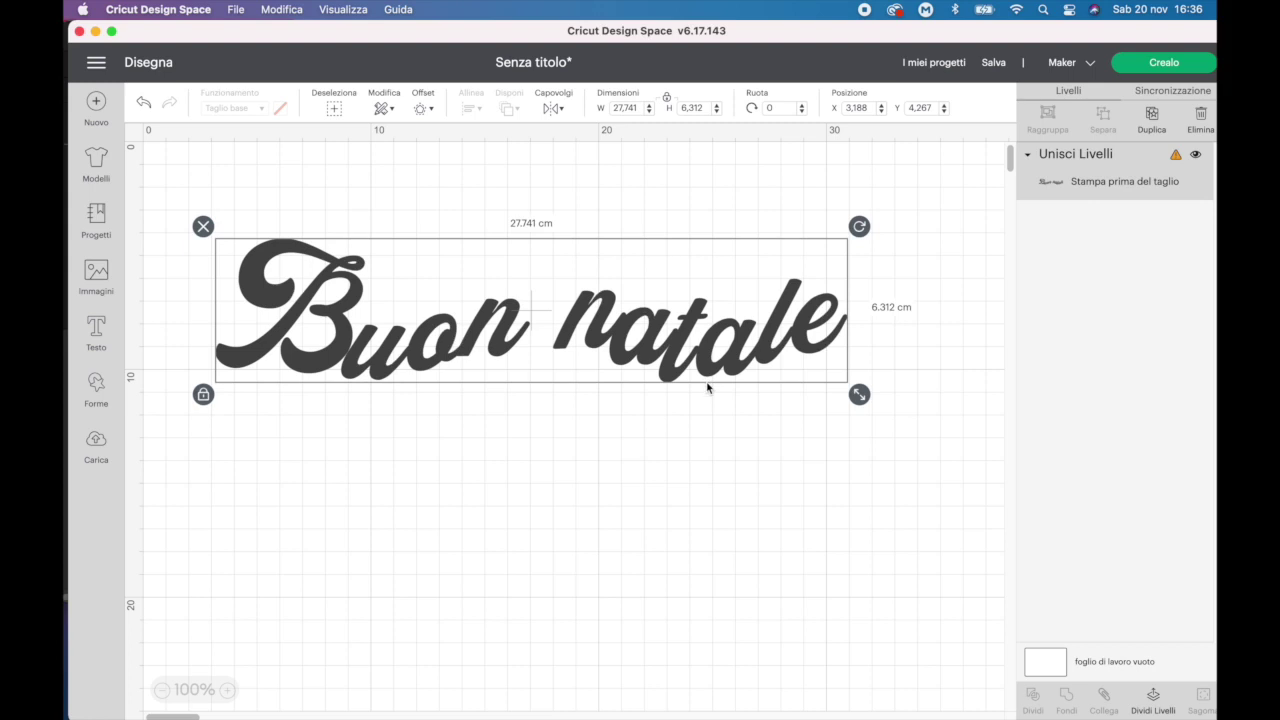
drag(718, 333, 731, 327)
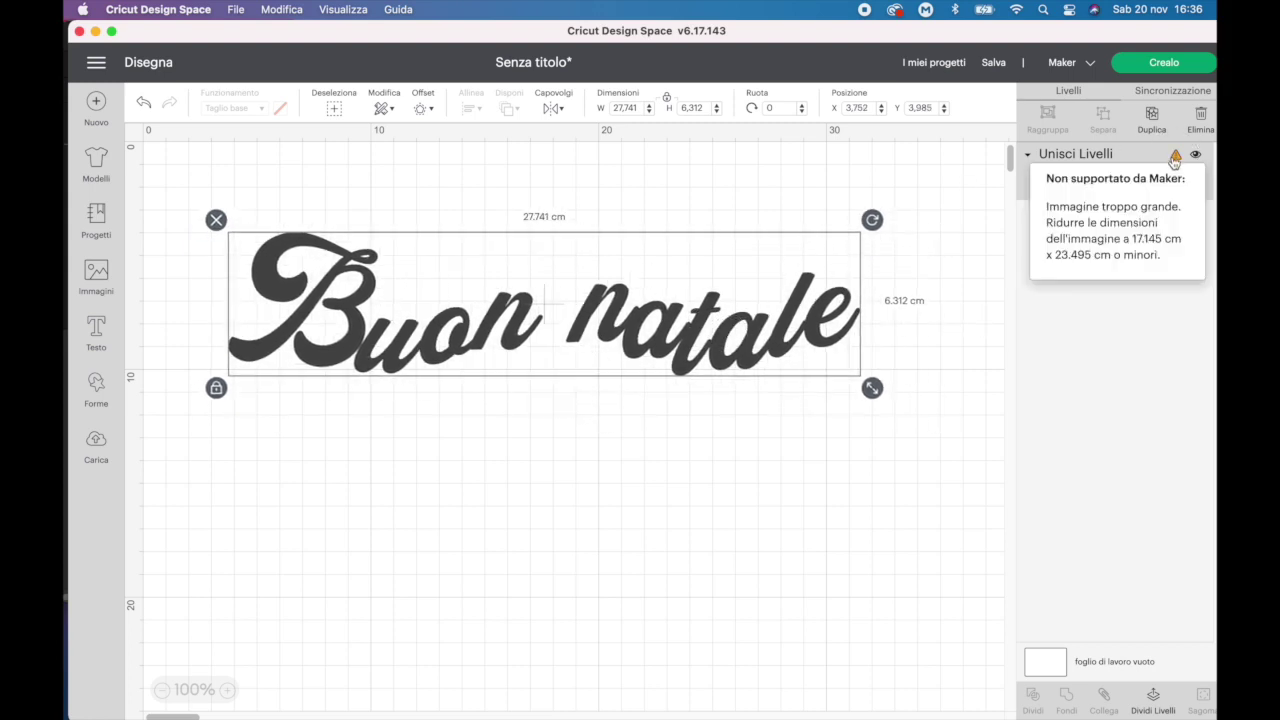
key(ctrl+z)
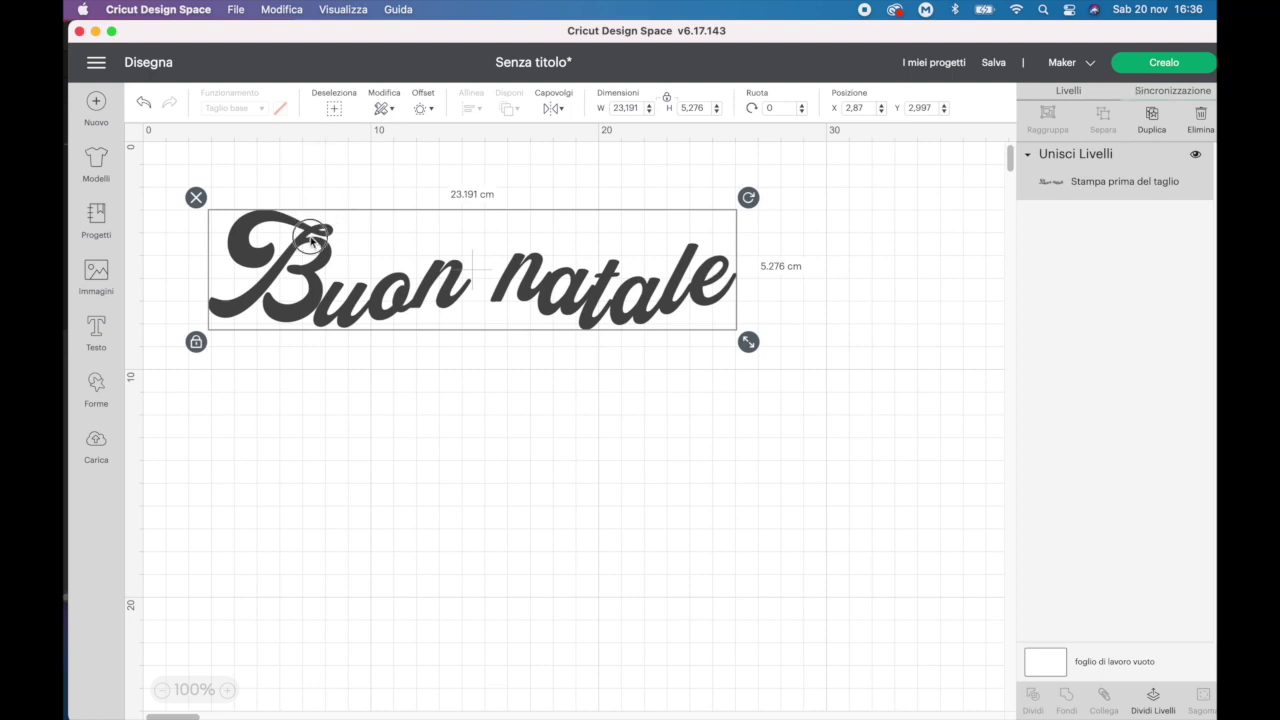
drag(313, 219, 312, 218)
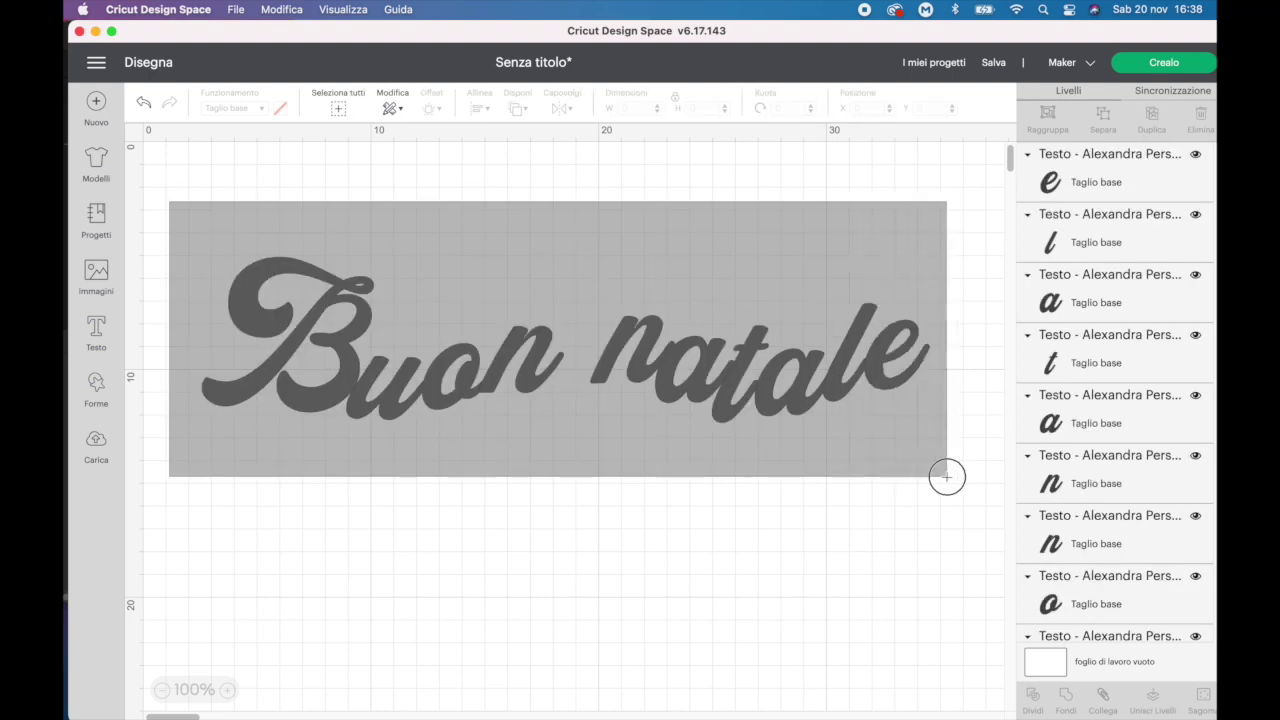
drag(946, 474, 941, 434)
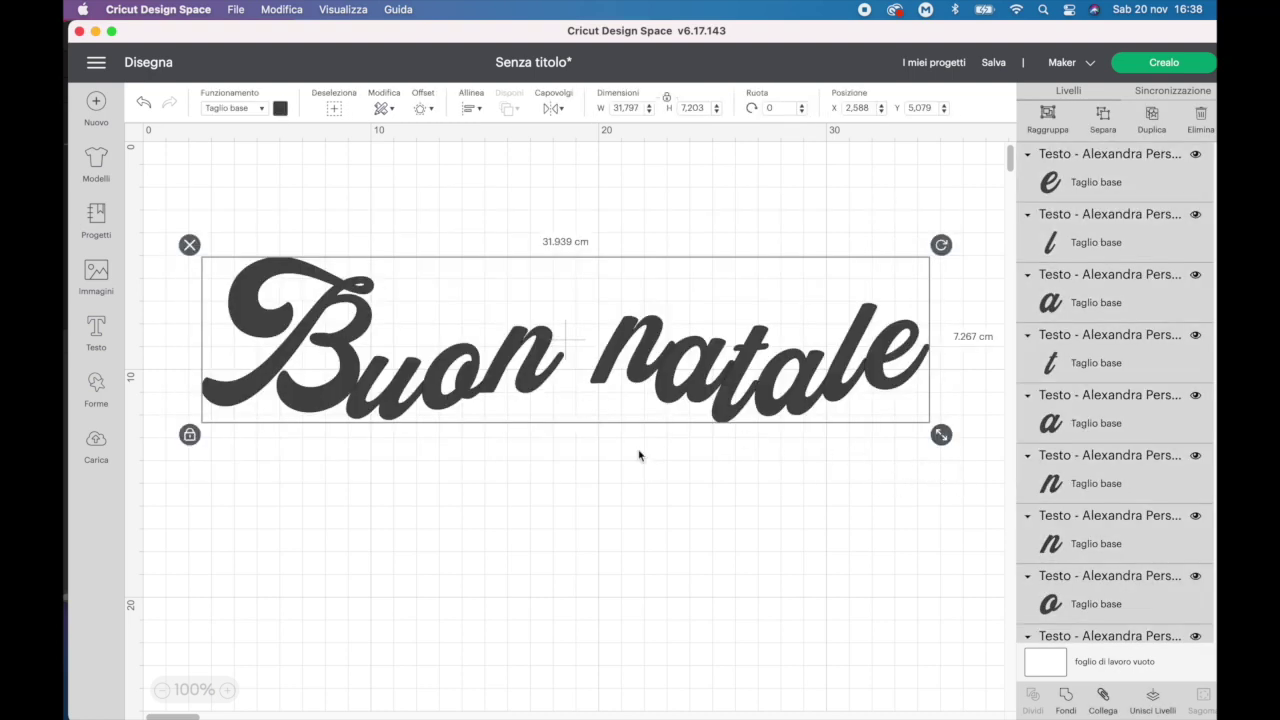
Attach all letters as one Basic Cut group and send it to mat preparation
click(1102, 696)
click(259, 110)
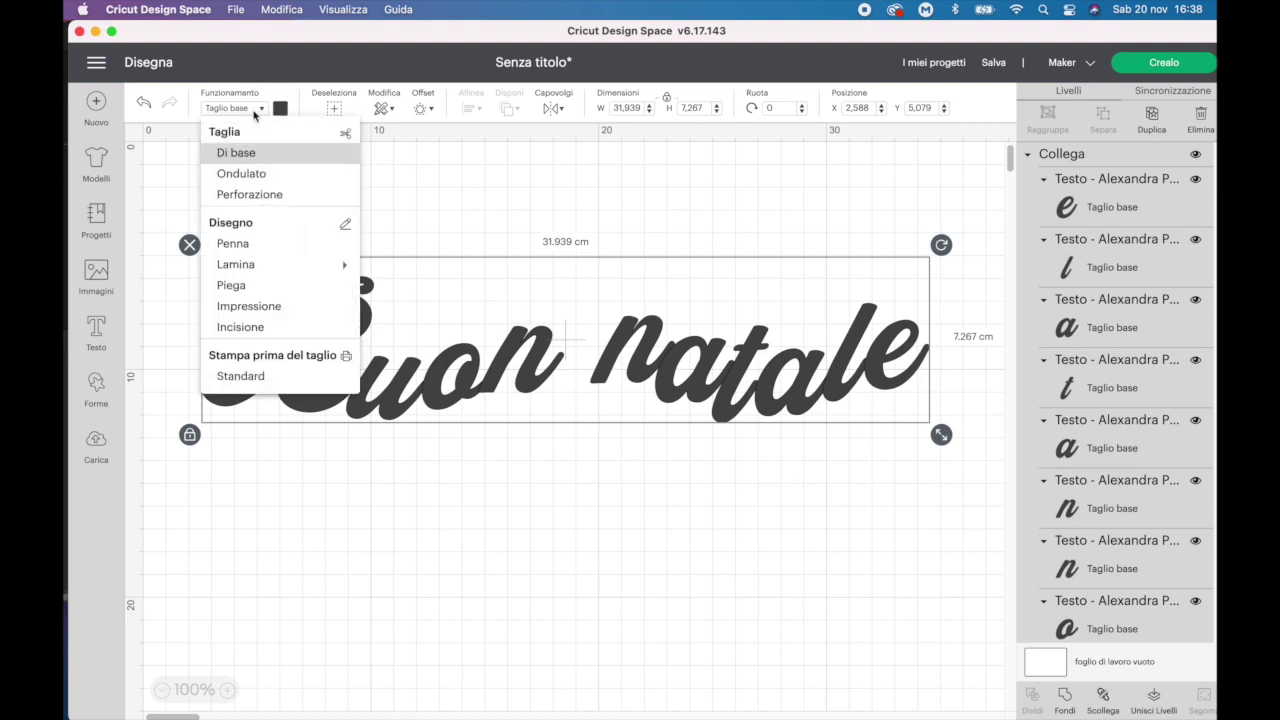
click(259, 110)
click(254, 156)
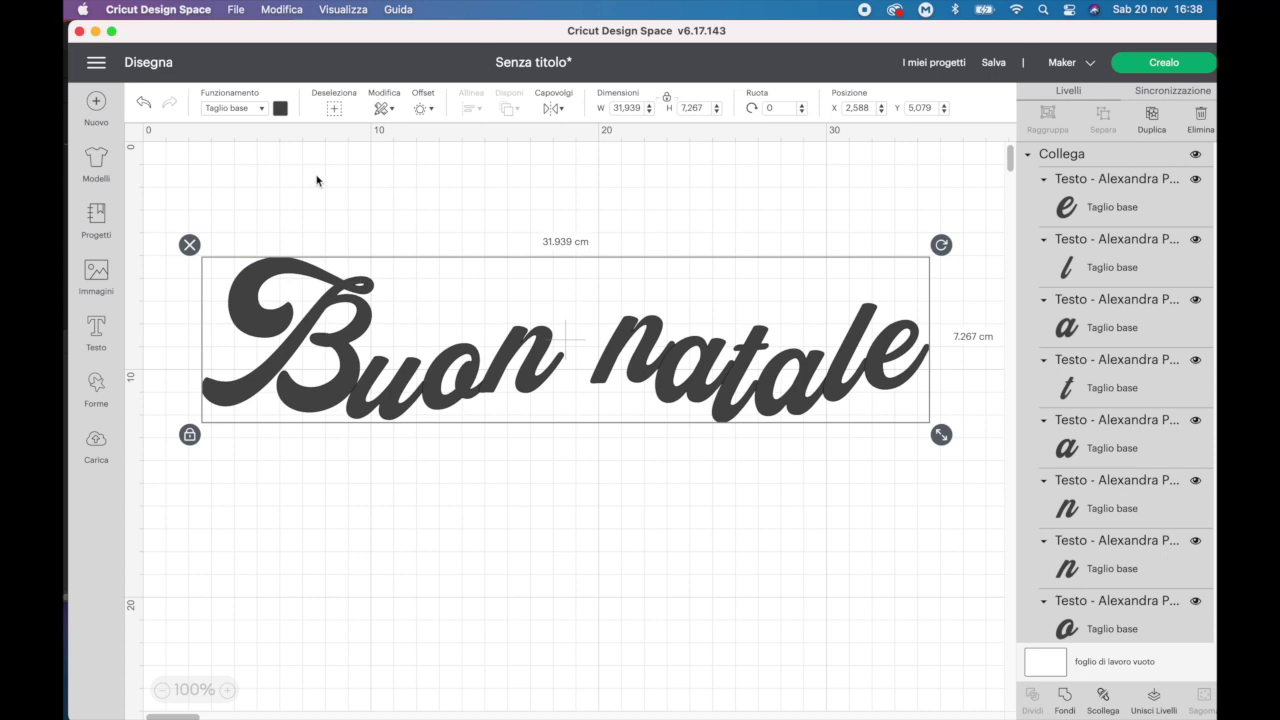
click(1161, 66)
Review the mat preview, cancel back to the canvas and select the Buon natale group
scroll(629, 394, down, 5)
scroll(573, 400, up, 5)
scroll(583, 390, down, 10)
scroll(578, 399, up, 5)
scroll(578, 398, down, 2)
scroll(578, 398, down, 3)
scroll(578, 398, up, 3)
scroll(578, 398, up, 3)
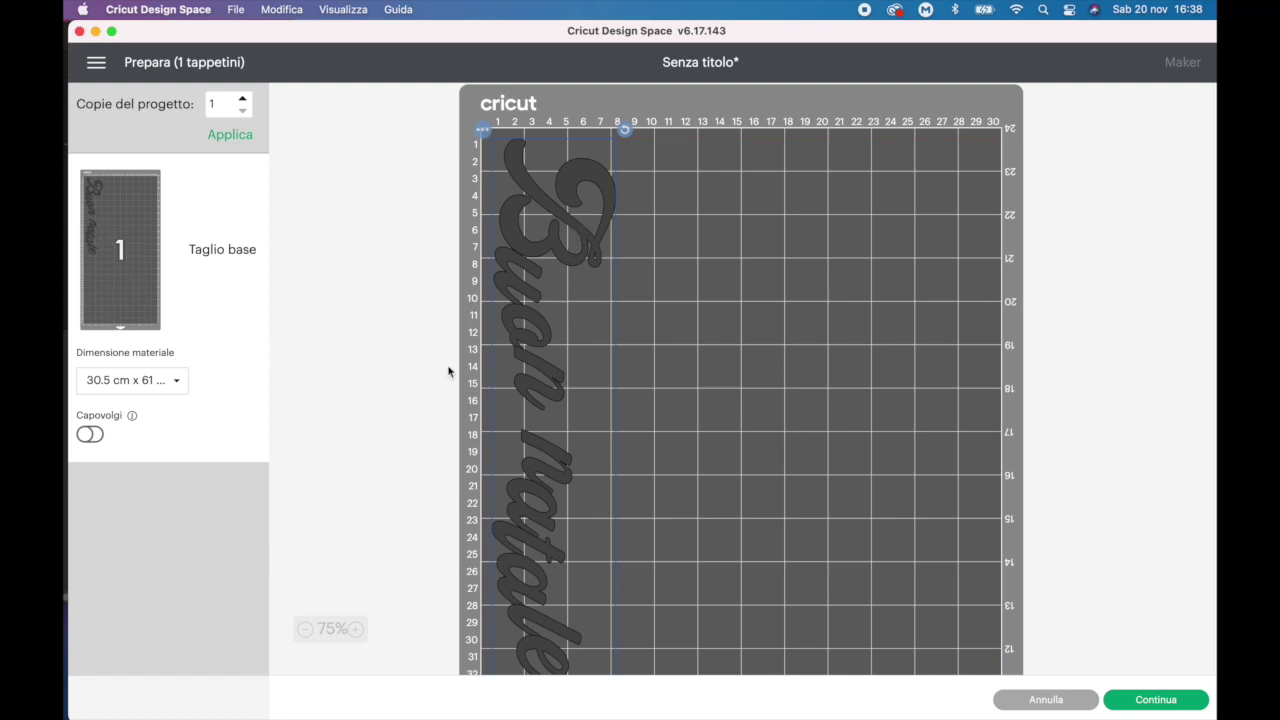
scroll(565, 353, down, 2)
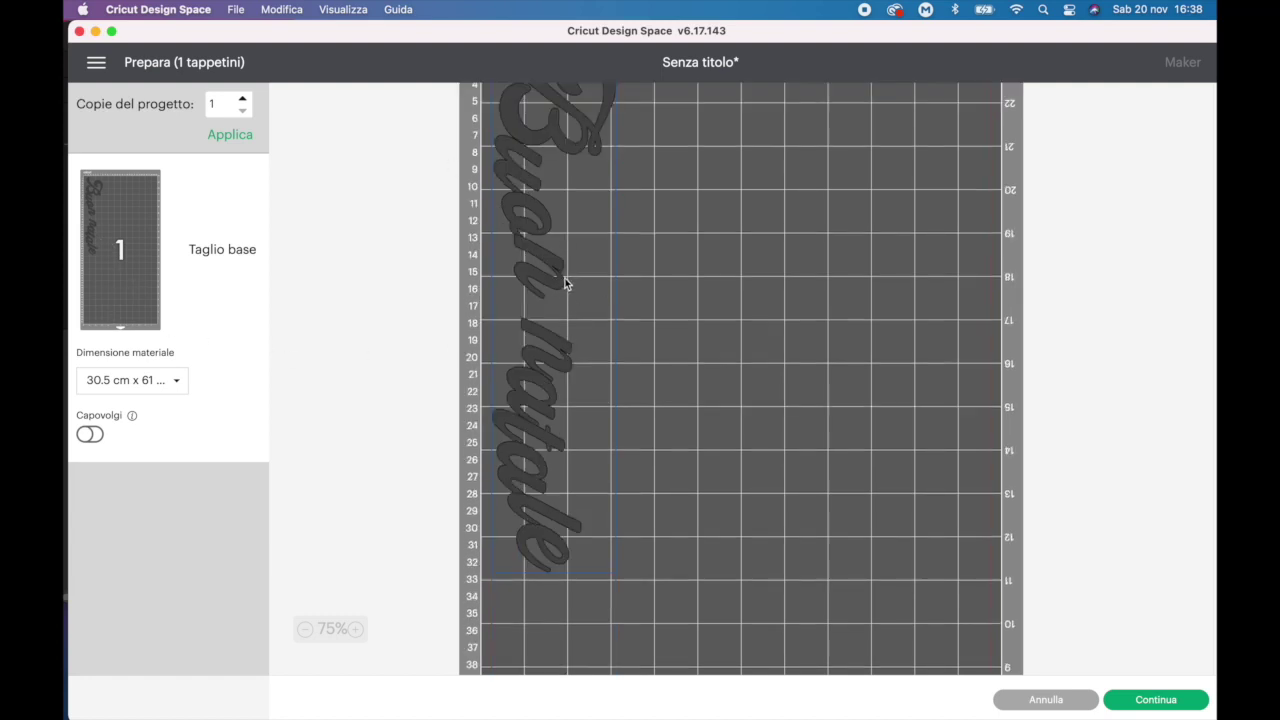
click(1084, 699)
scroll(440, 390, up, 2)
scroll(440, 390, up, 2)
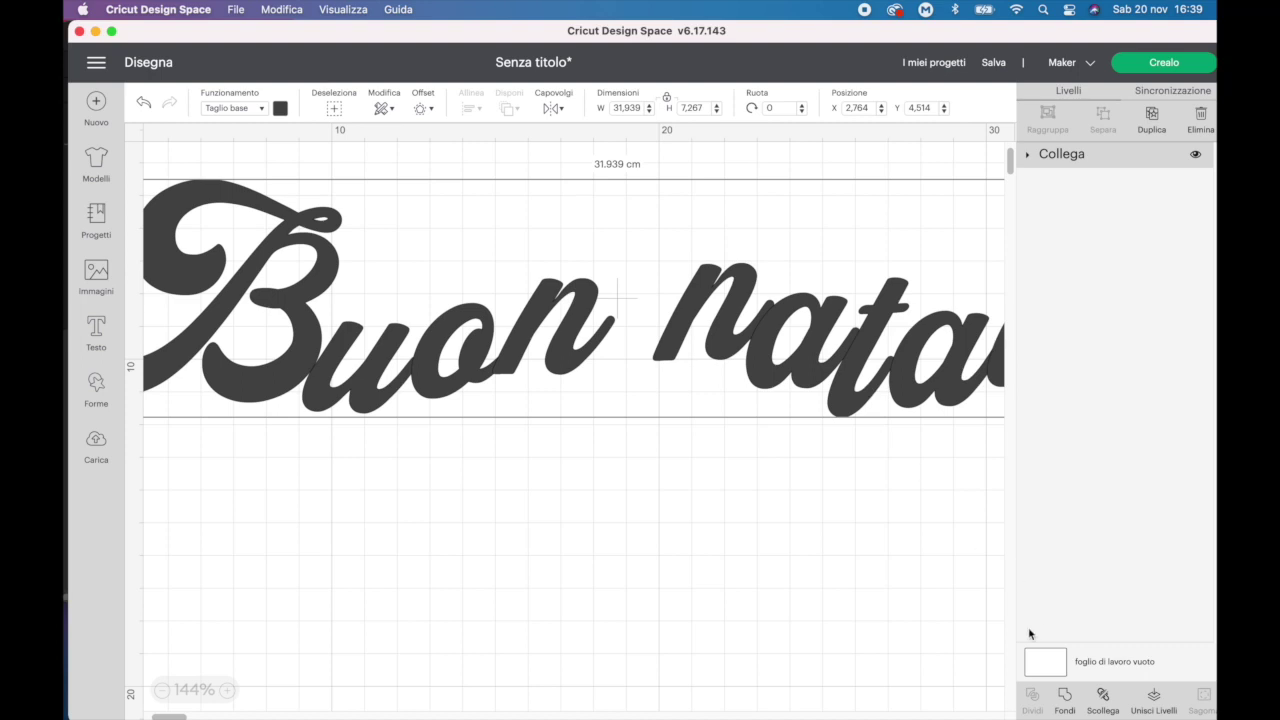
click(870, 375)
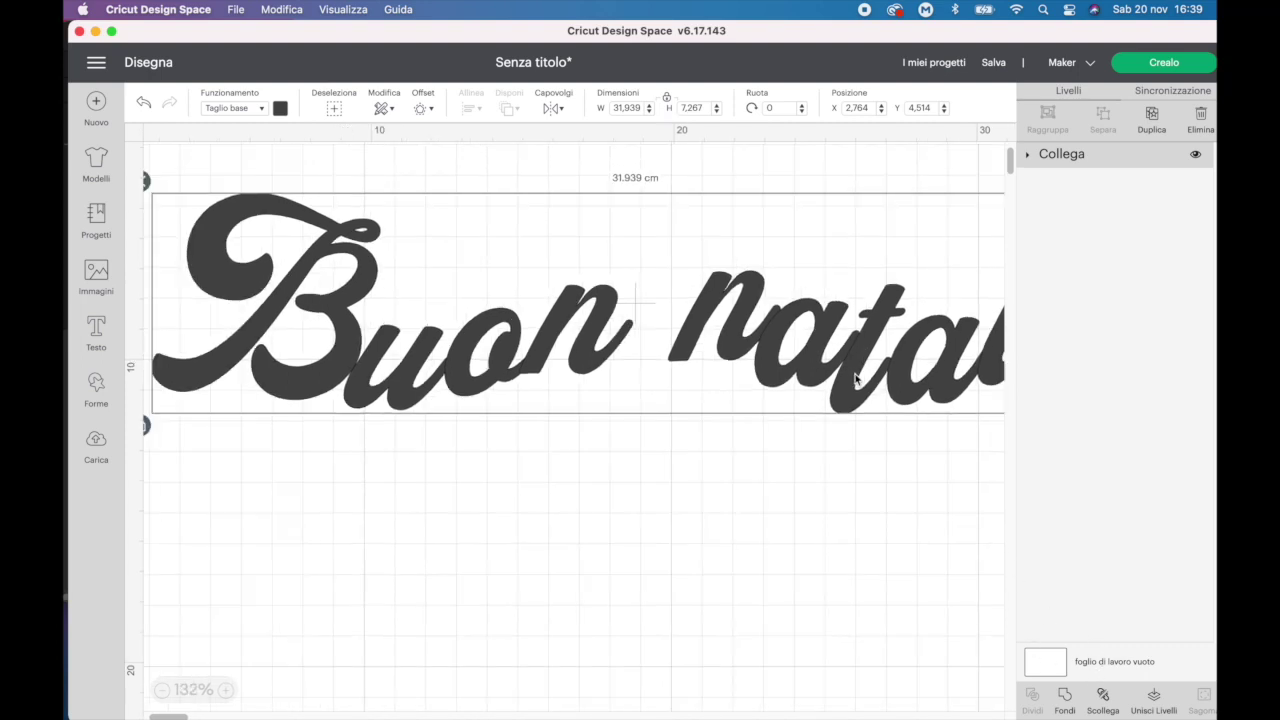
Weld the attached Buon natale letters into one basic-cut layer and inspect the result
scroll(868, 368, down, 1)
click(1066, 699)
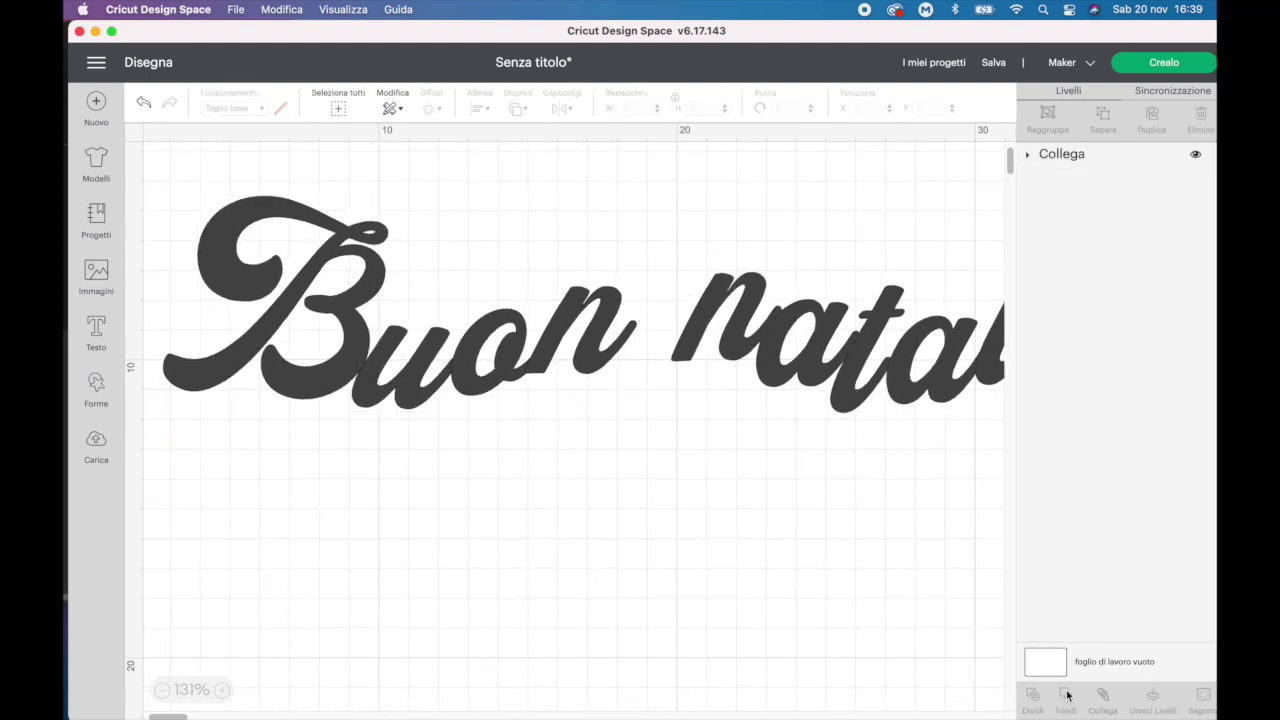
scroll(497, 388, up, 2)
scroll(495, 389, up, 2)
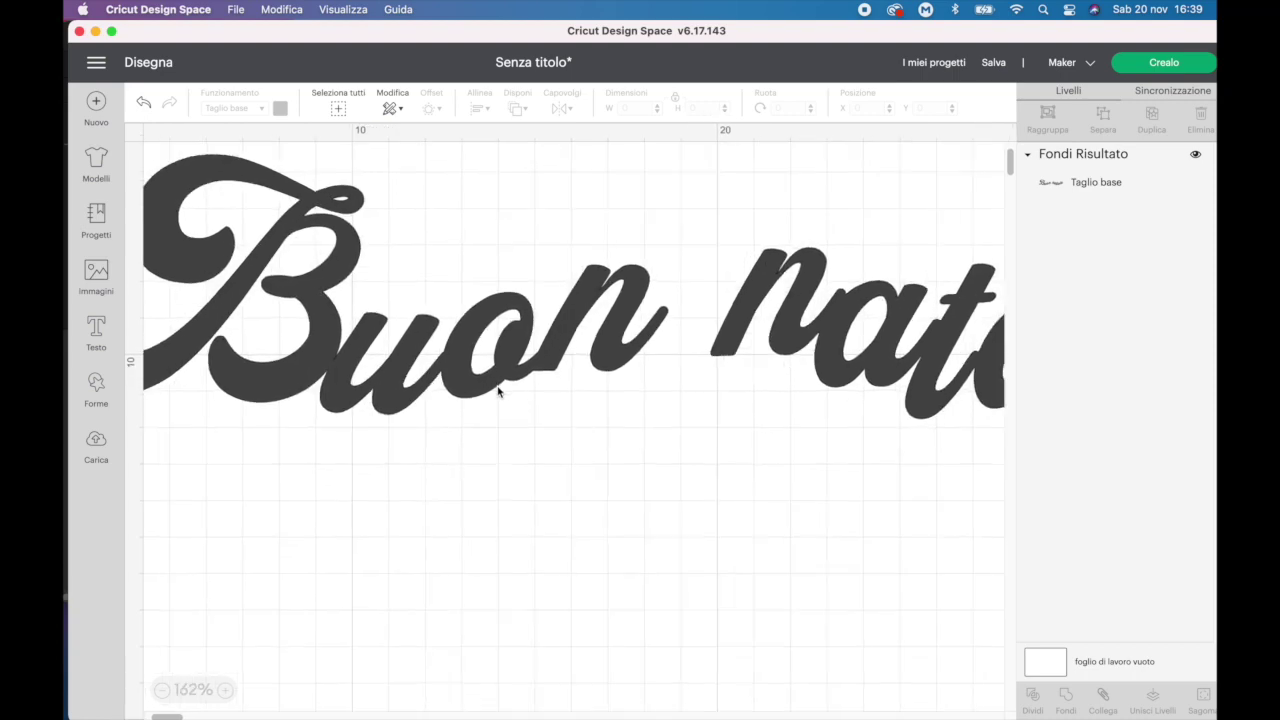
scroll(493, 391, up, 2)
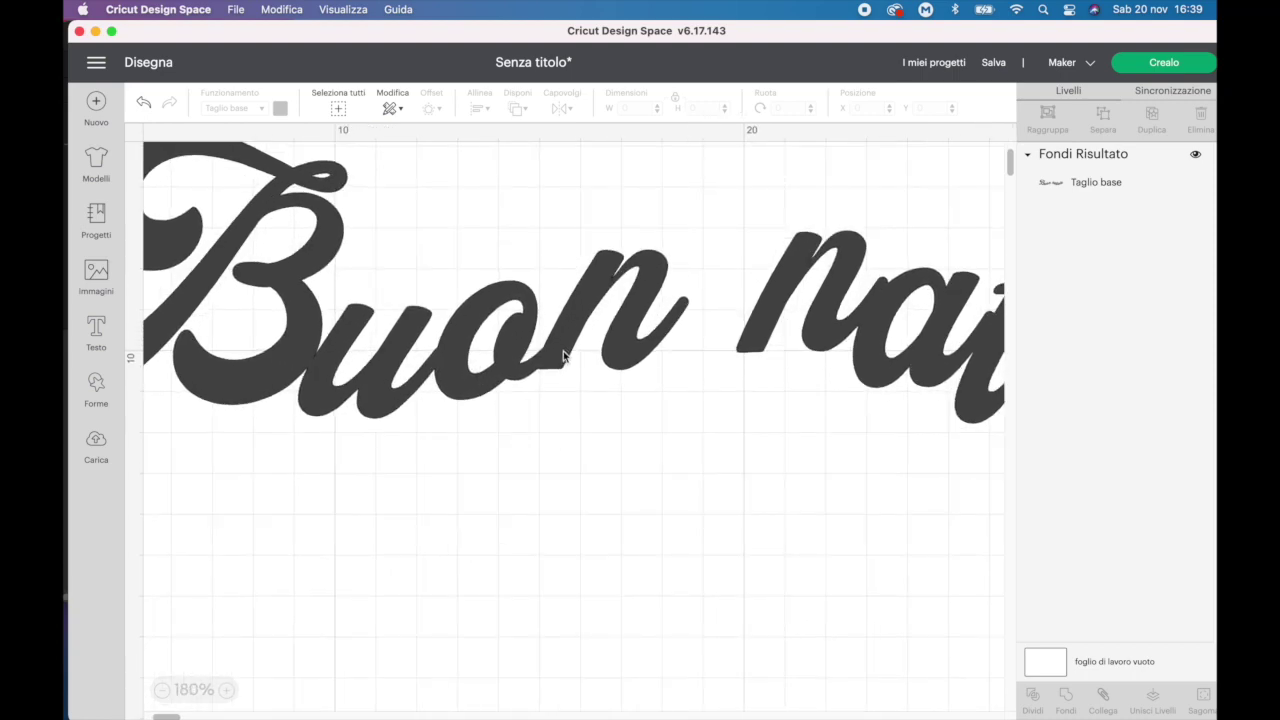
scroll(558, 366, down, 2)
scroll(553, 367, down, 2)
scroll(551, 368, down, 2)
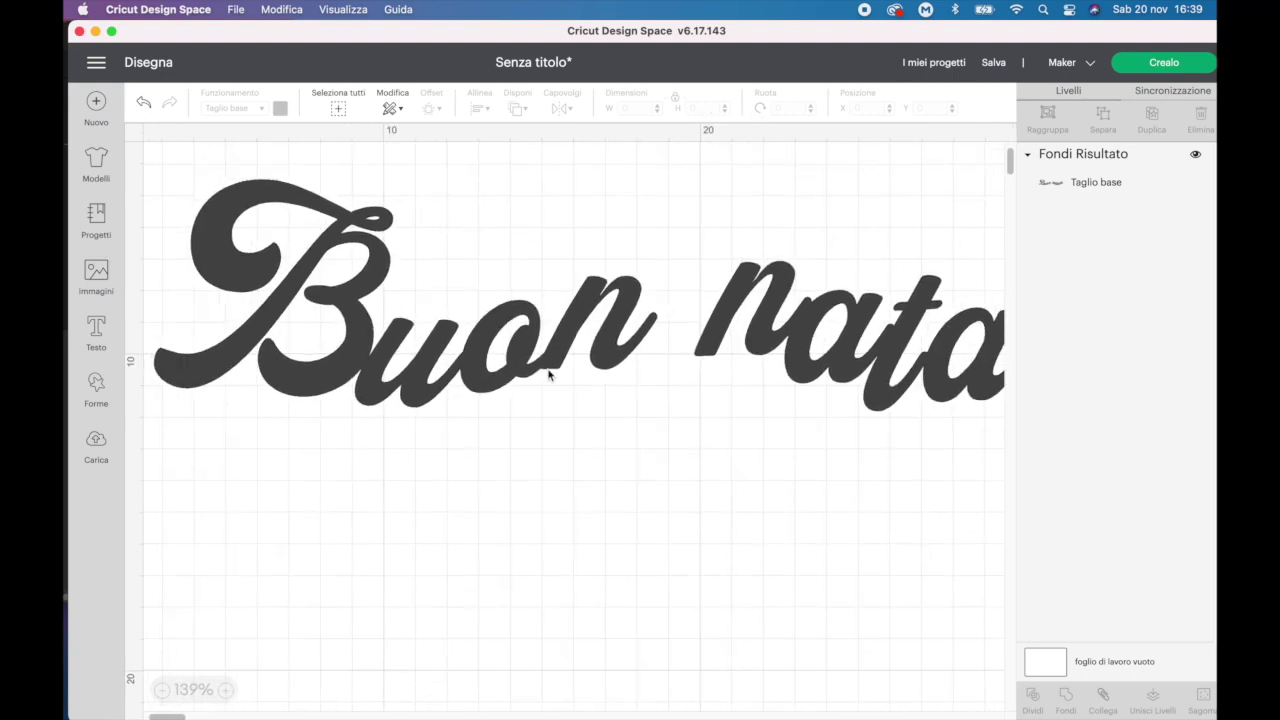
scroll(548, 374, down, 1)
scroll(546, 377, down, 2)
scroll(546, 377, down, 2)
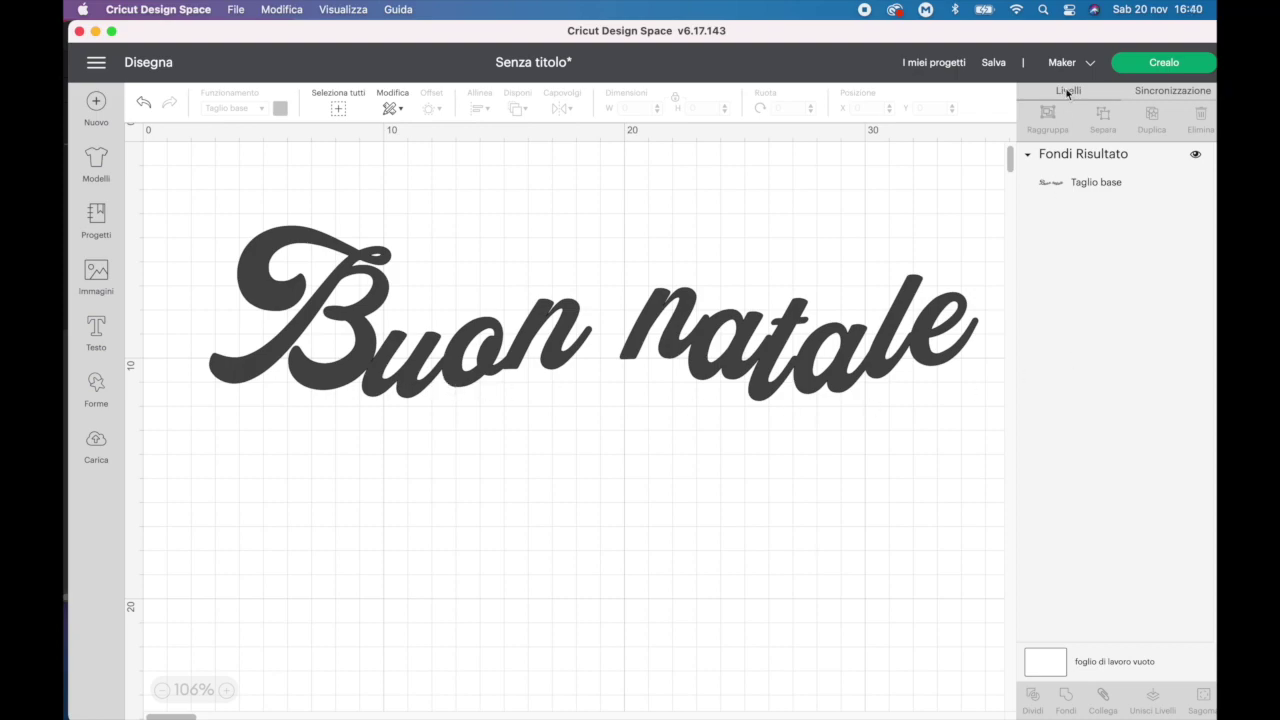
mouse_move(922, 700)
click(957, 698)
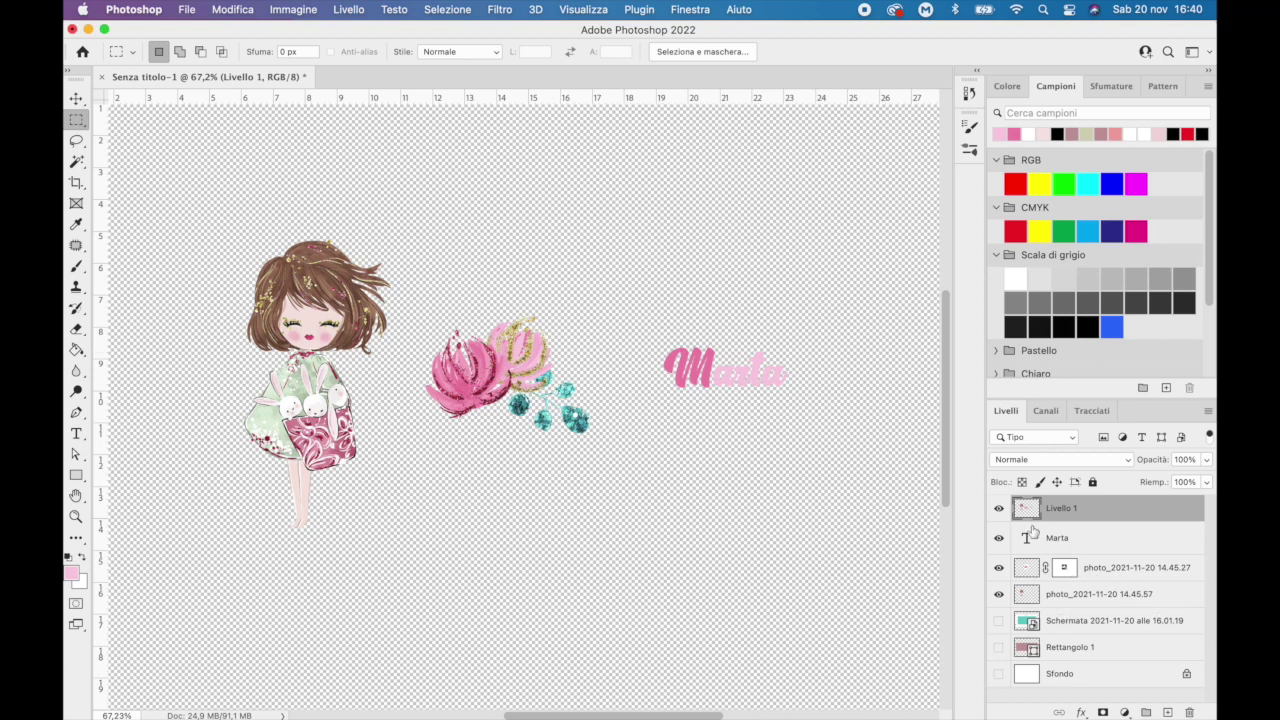
Delete Livello 1, Marta, both photo layers and Schermata, leaving only the white Sfondo layer
key(Delete)
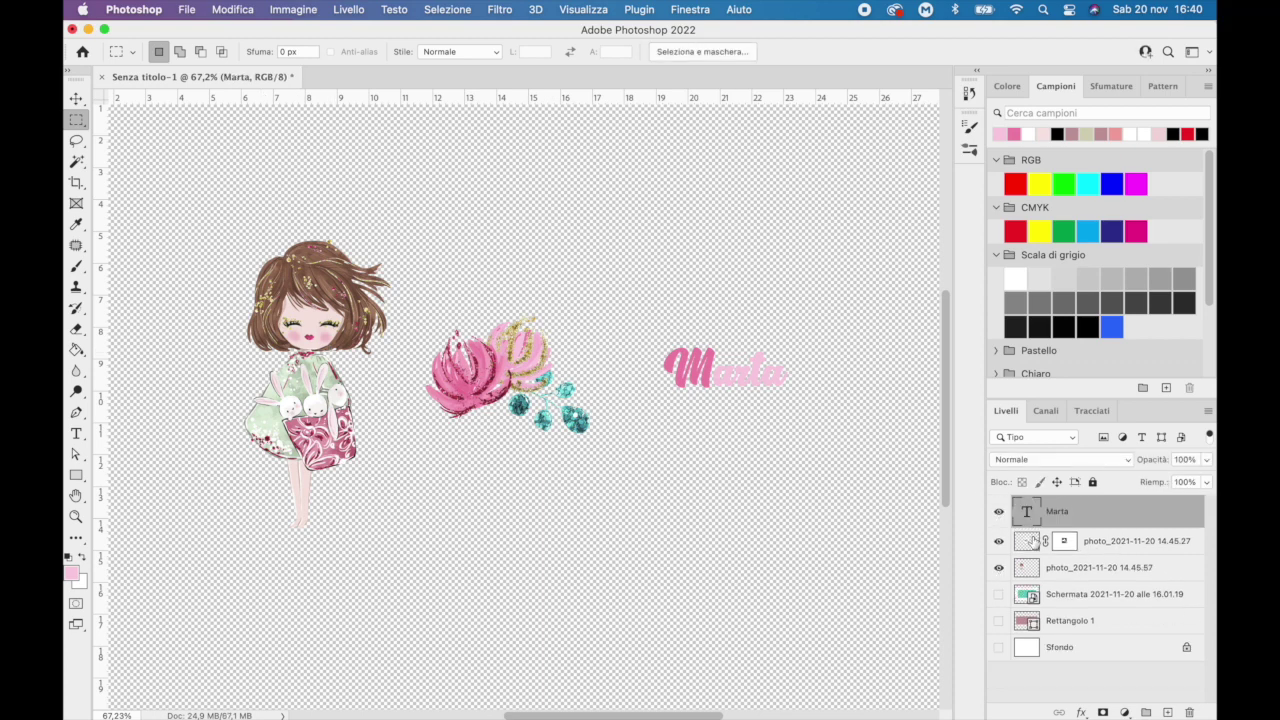
key(Delete)
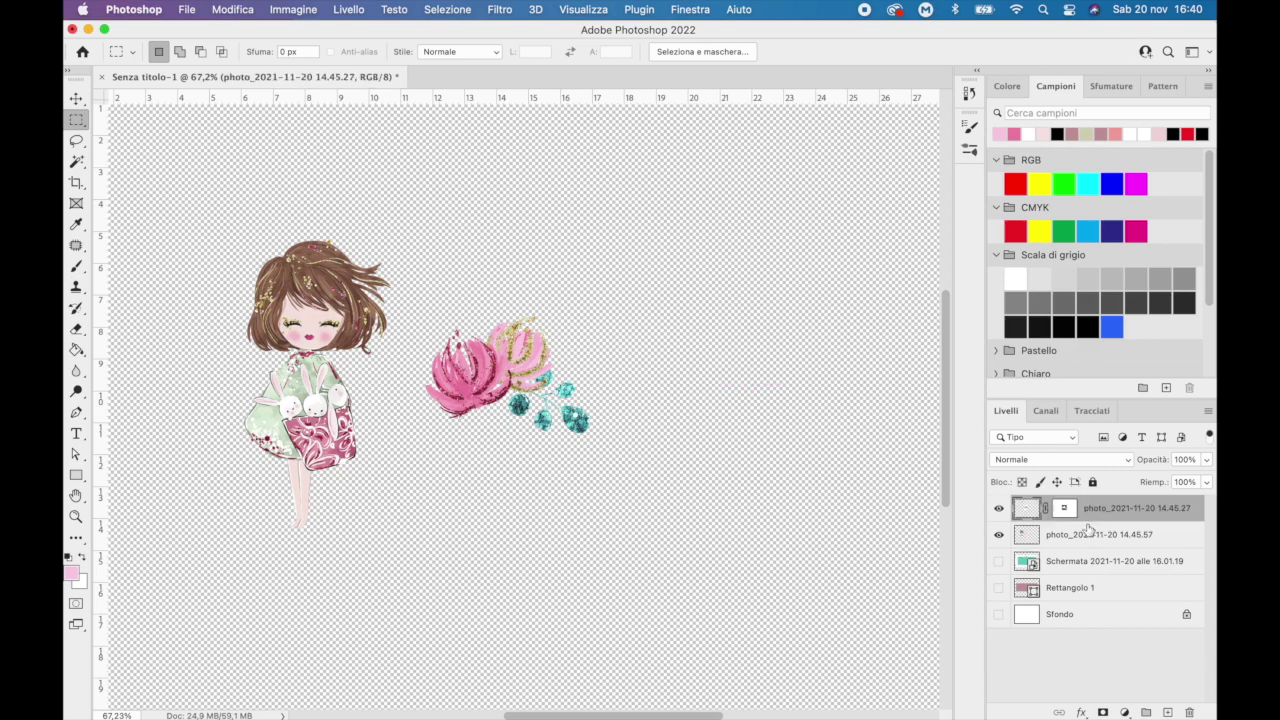
key(Delete)
key(Delete)
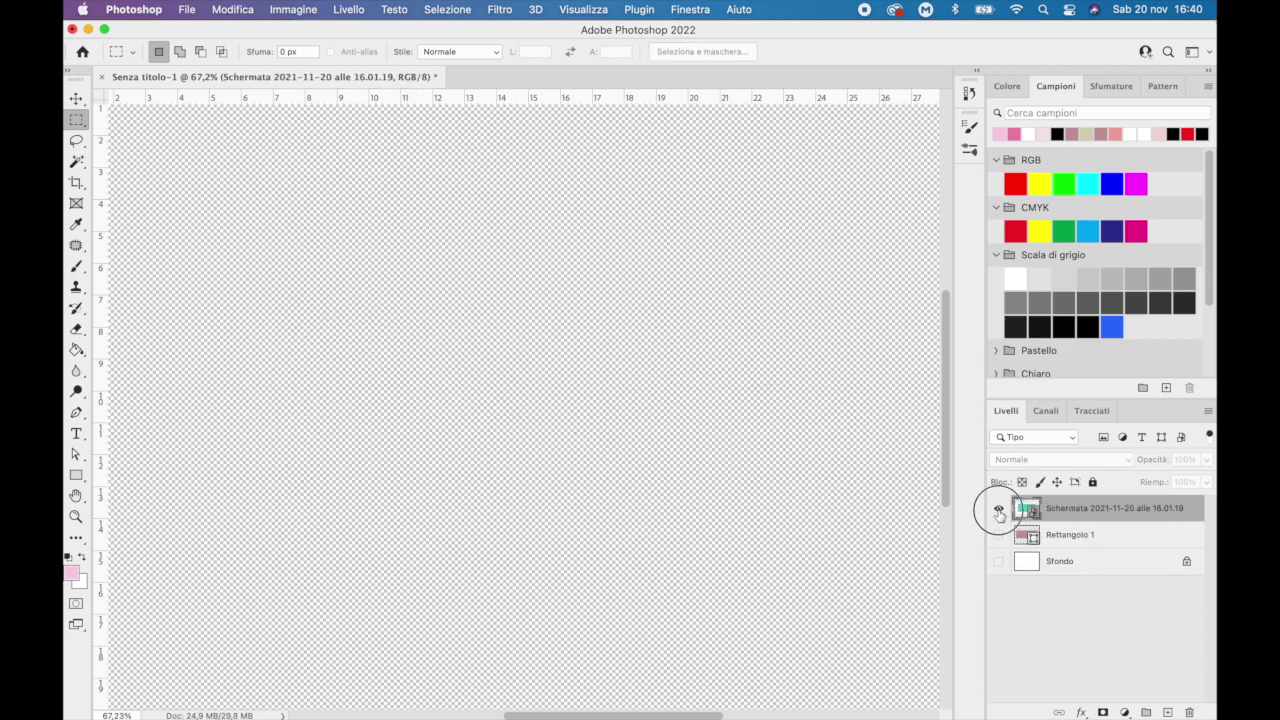
click(998, 509)
key(Delete)
key(Delete)
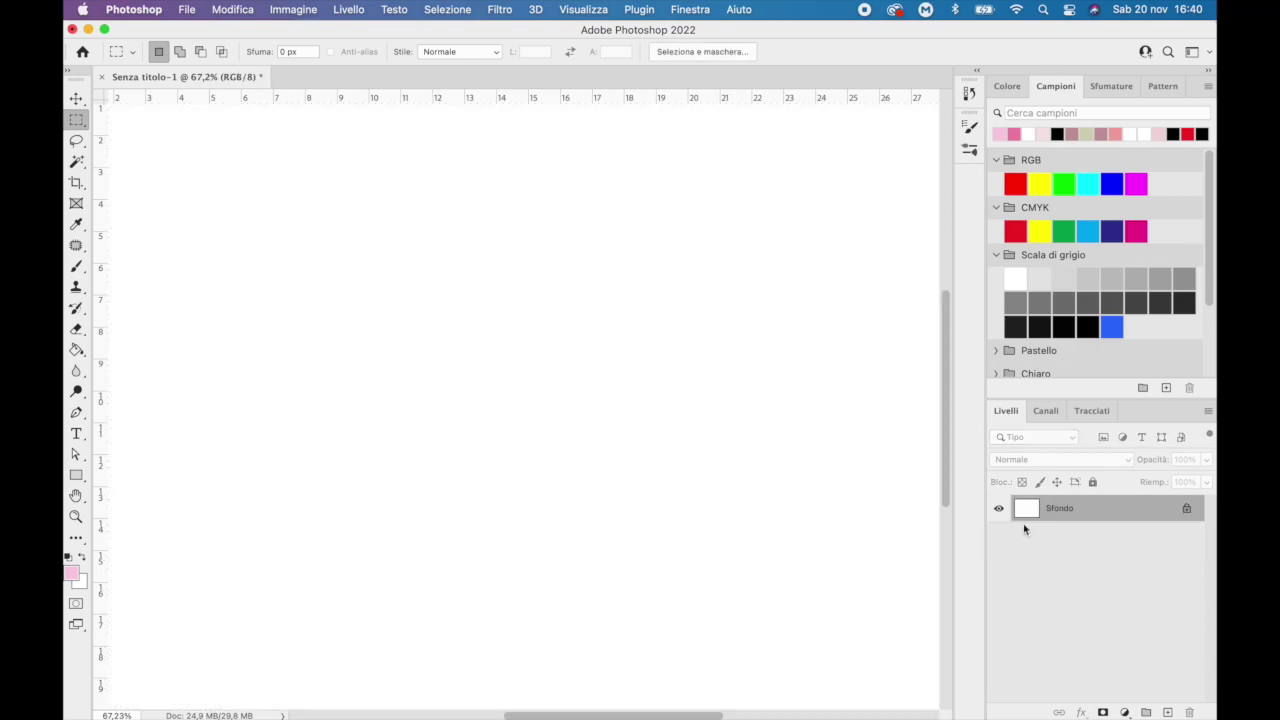
scroll(797, 480, down, 3)
scroll(797, 480, down, 2)
scroll(539, 459, up, 1)
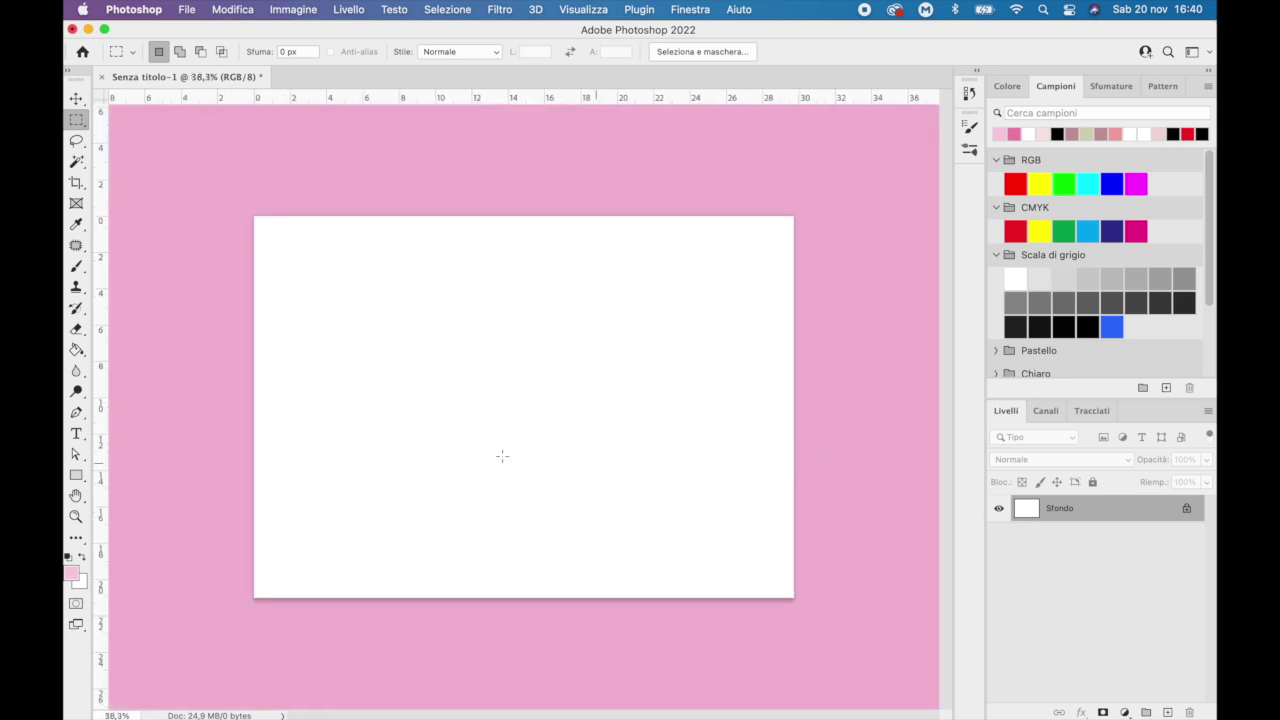
Draw a text box on the canvas and type 'Buon Natale'
click(76, 433)
drag(289, 292, 738, 502)
key(BackSpace)
text(Buon Natale)
Make the text black at 200 pt and widen the box so it fits one line
key(super+a)
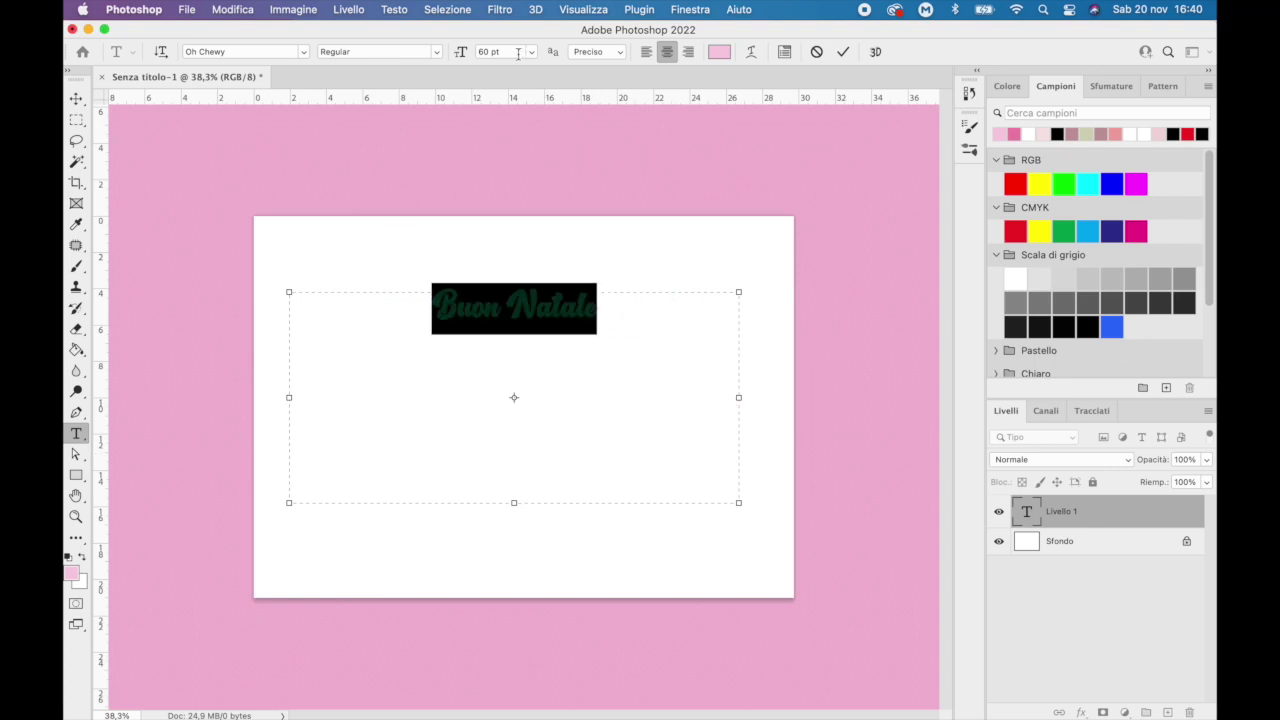
click(1057, 133)
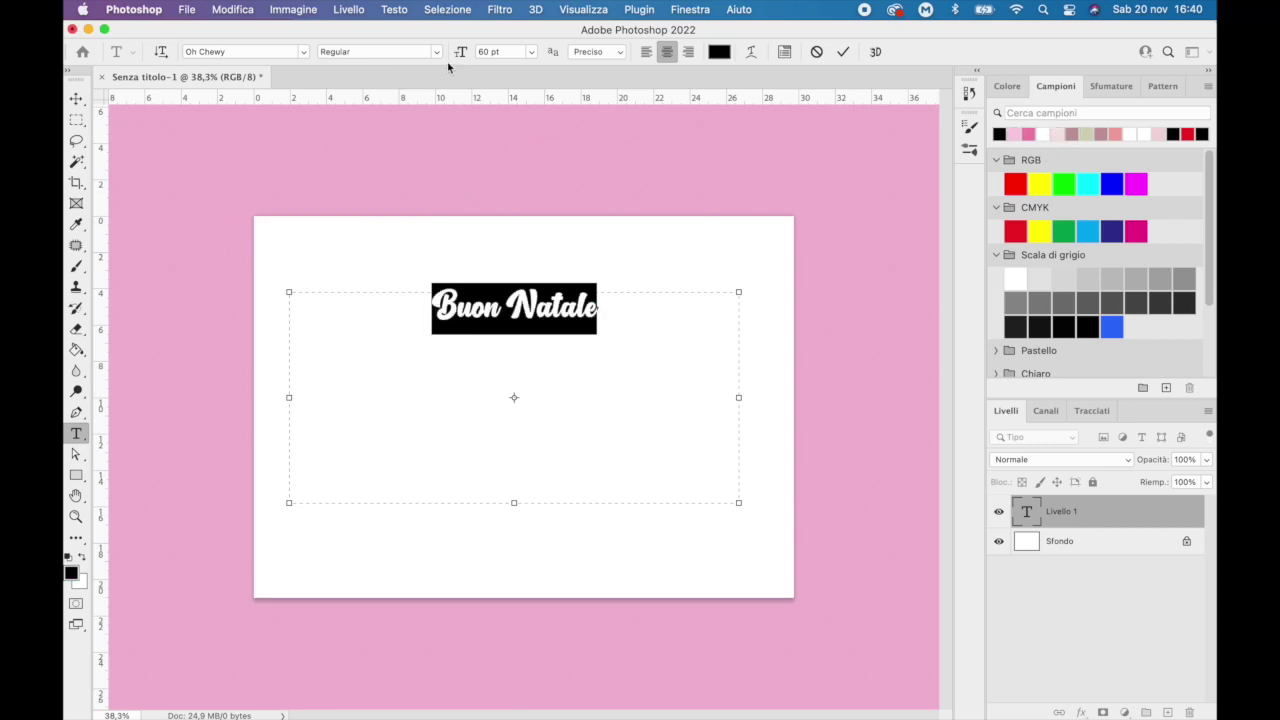
click(500, 52)
key(Up)
key(Up)
key(Up)
key(Up)
key(Up)
key(Up)
key(Up)
key(Up)
key(Up)
key(Up)
key(Up)
key(Up)
key(Up)
key(Up)
key(Up)
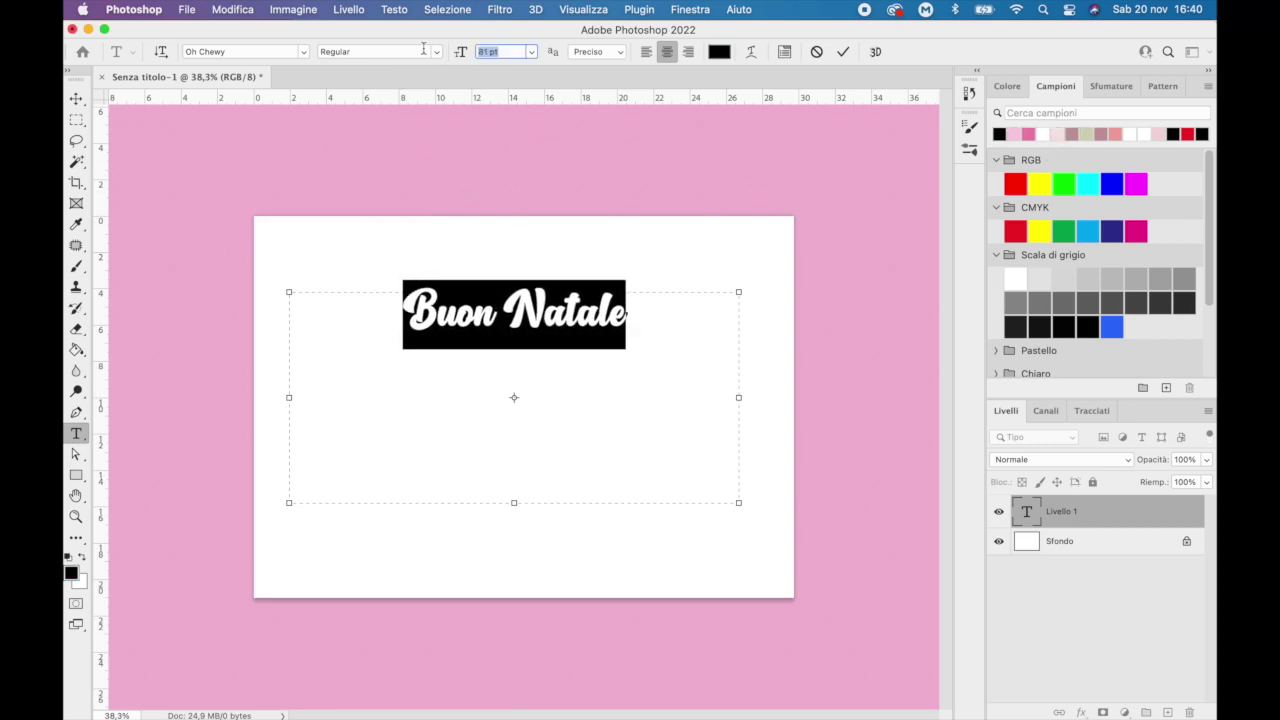
click(532, 56)
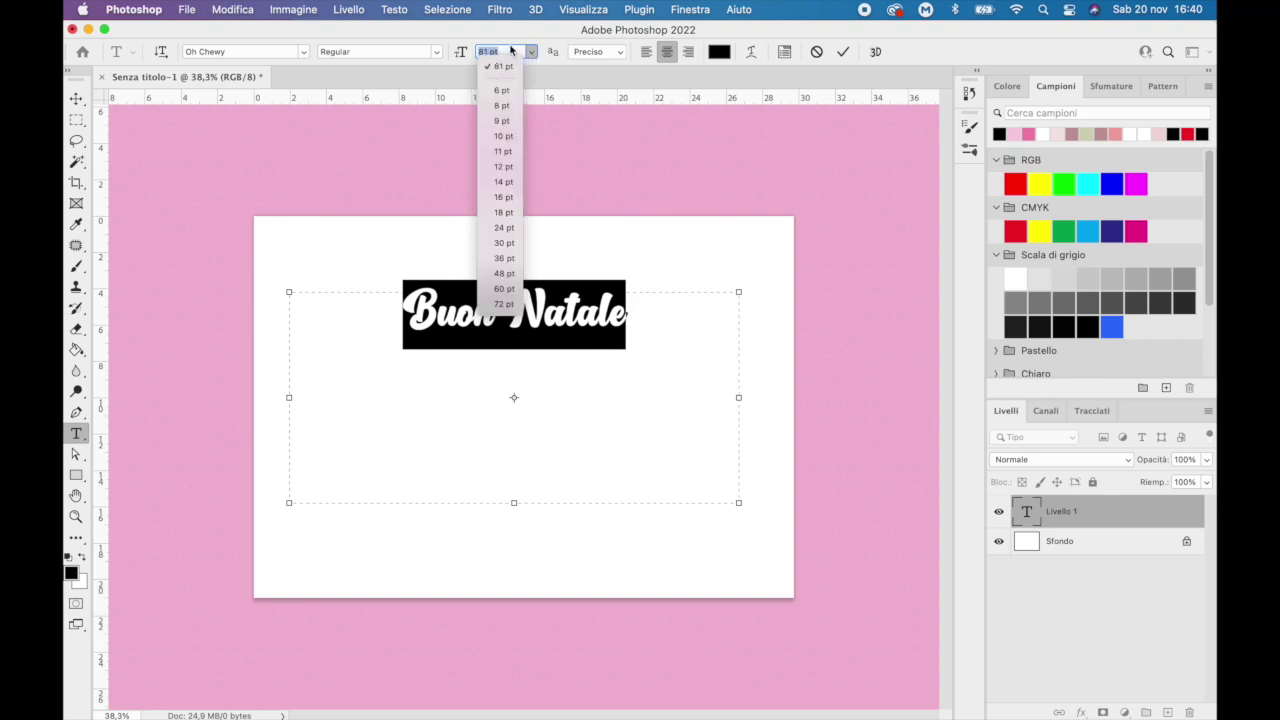
click(504, 50)
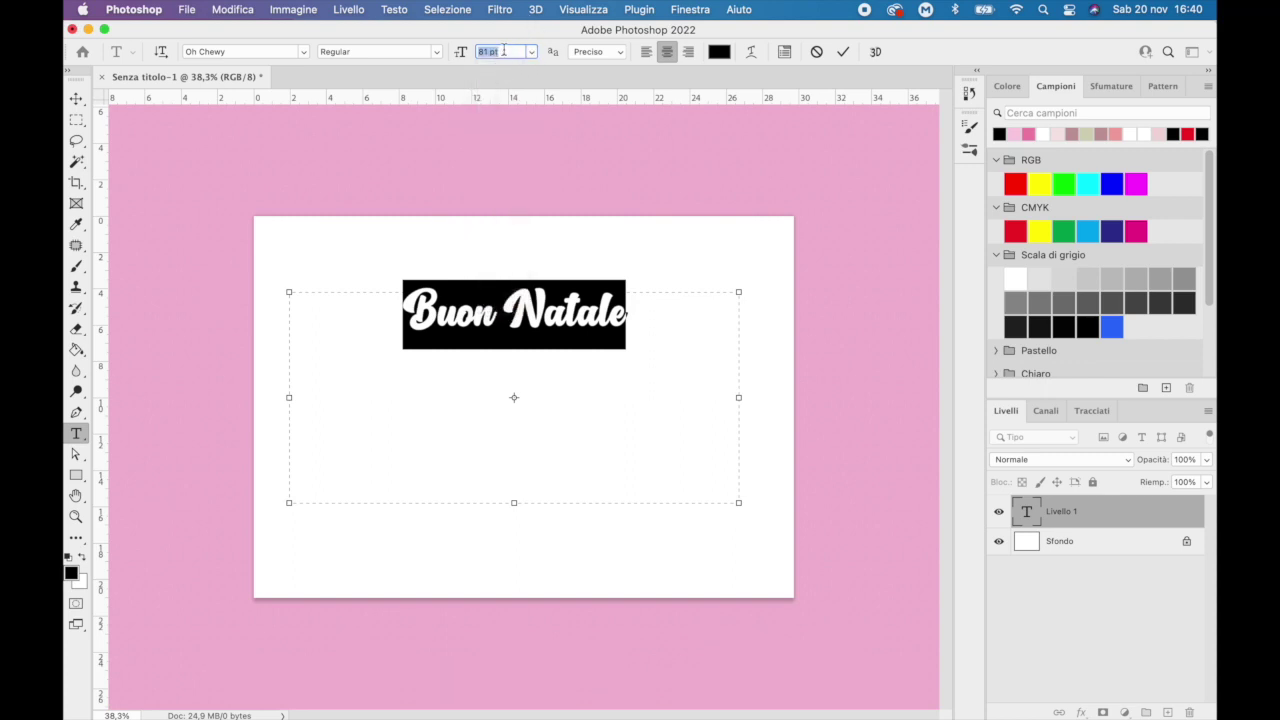
text(200)
key(Return)
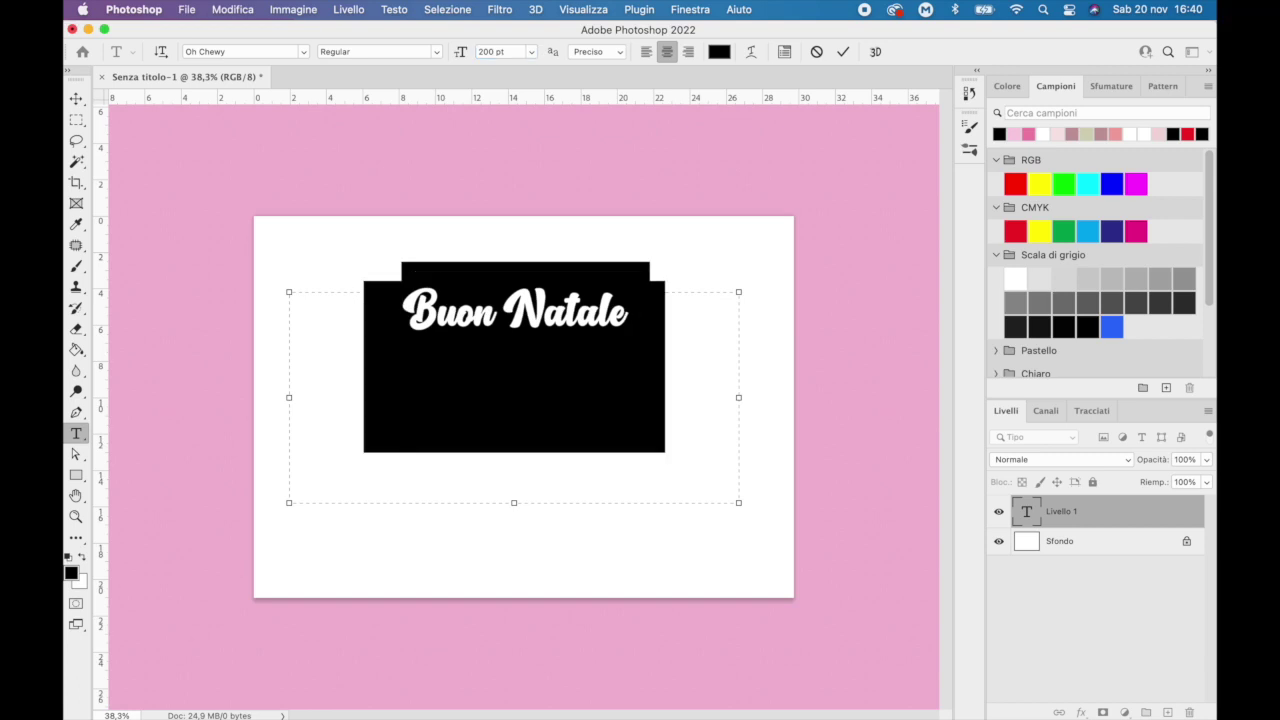
drag(736, 399, 806, 399)
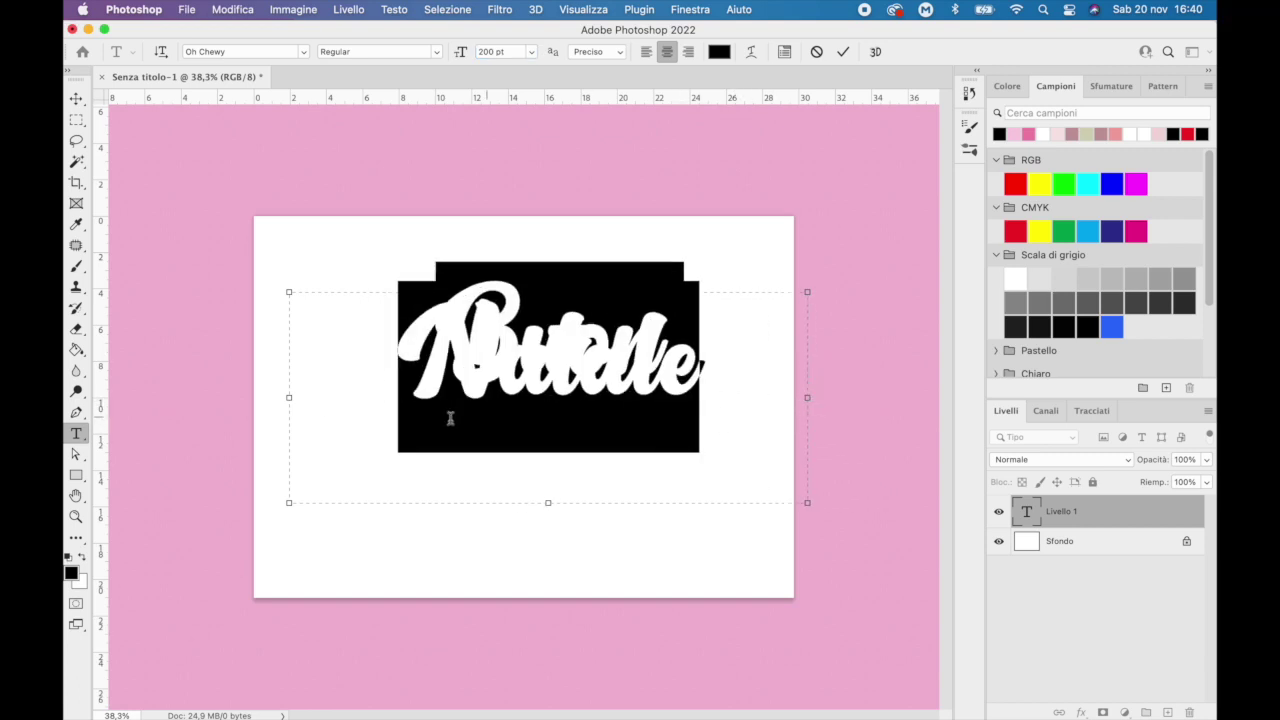
drag(287, 408, 237, 408)
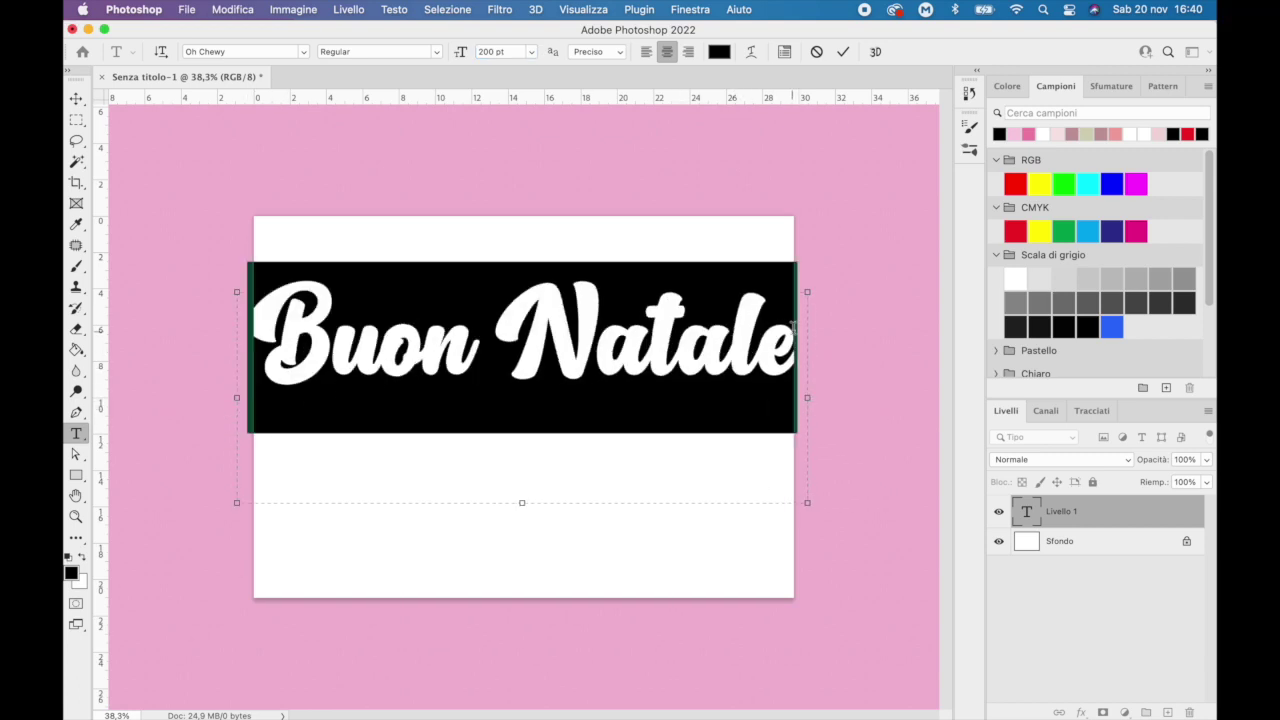
key(Escape)
Resize the Buon Natale text to about 26.41 × 11.19 cm, centre it, and reset rotation to 0°
key(v)
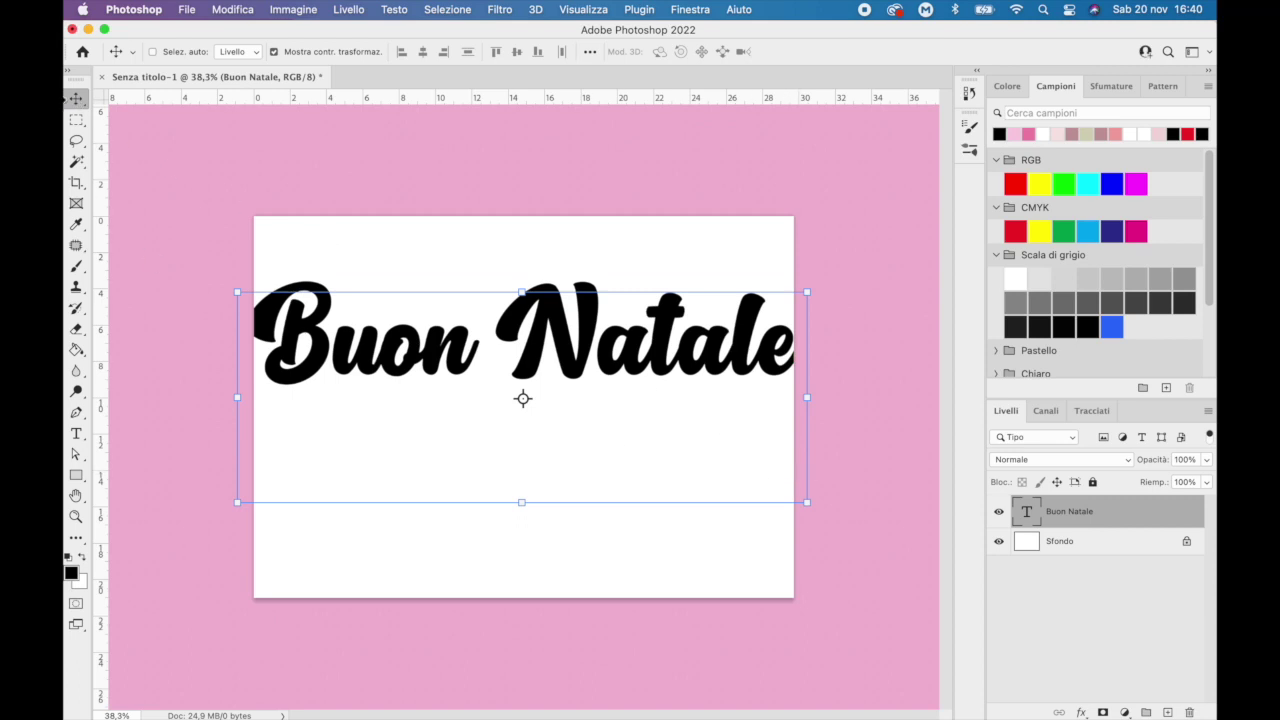
key(ctrl+t)
mouse_move(807, 502)
mouse_down()
mouse_move(574, 437)
mouse_move(726, 471)
mouse_move(662, 445)
mouse_up()
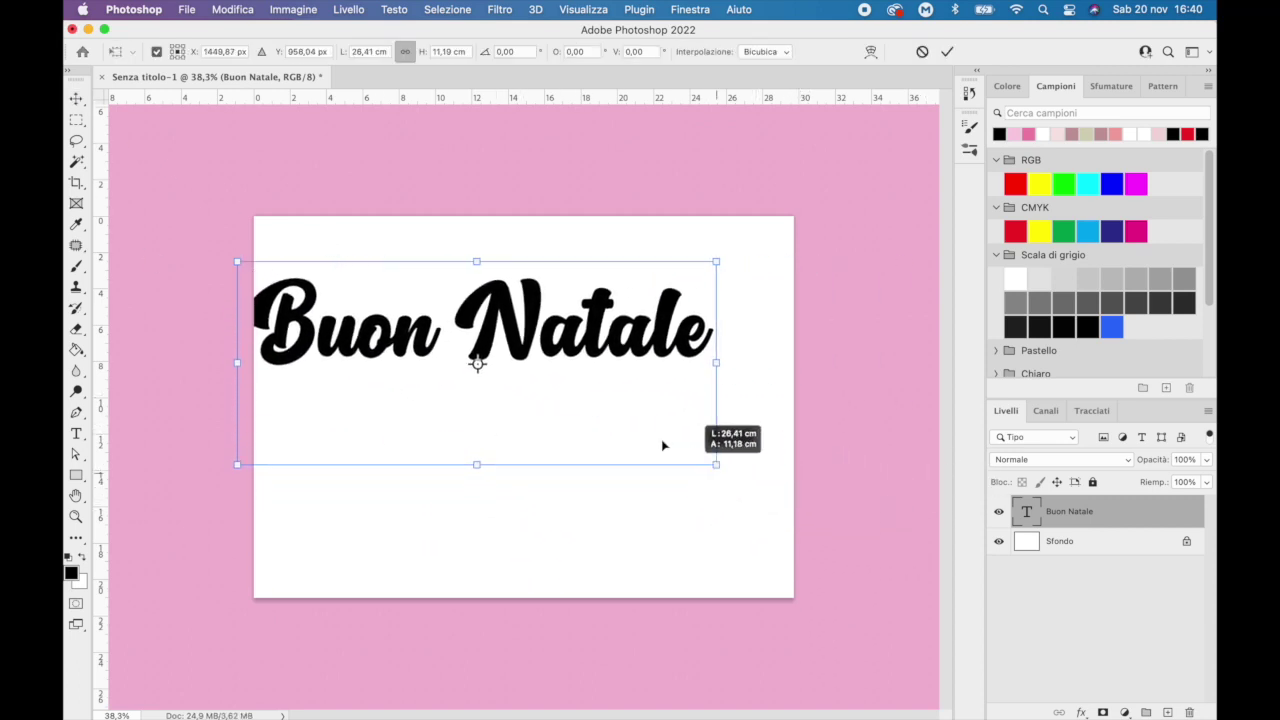
drag(556, 328, 591, 371)
mouse_move(495, 273)
mouse_down()
mouse_move(609, 277)
mouse_move(409, 243)
mouse_move(563, 249)
mouse_move(494, 247)
mouse_move(548, 257)
mouse_up()
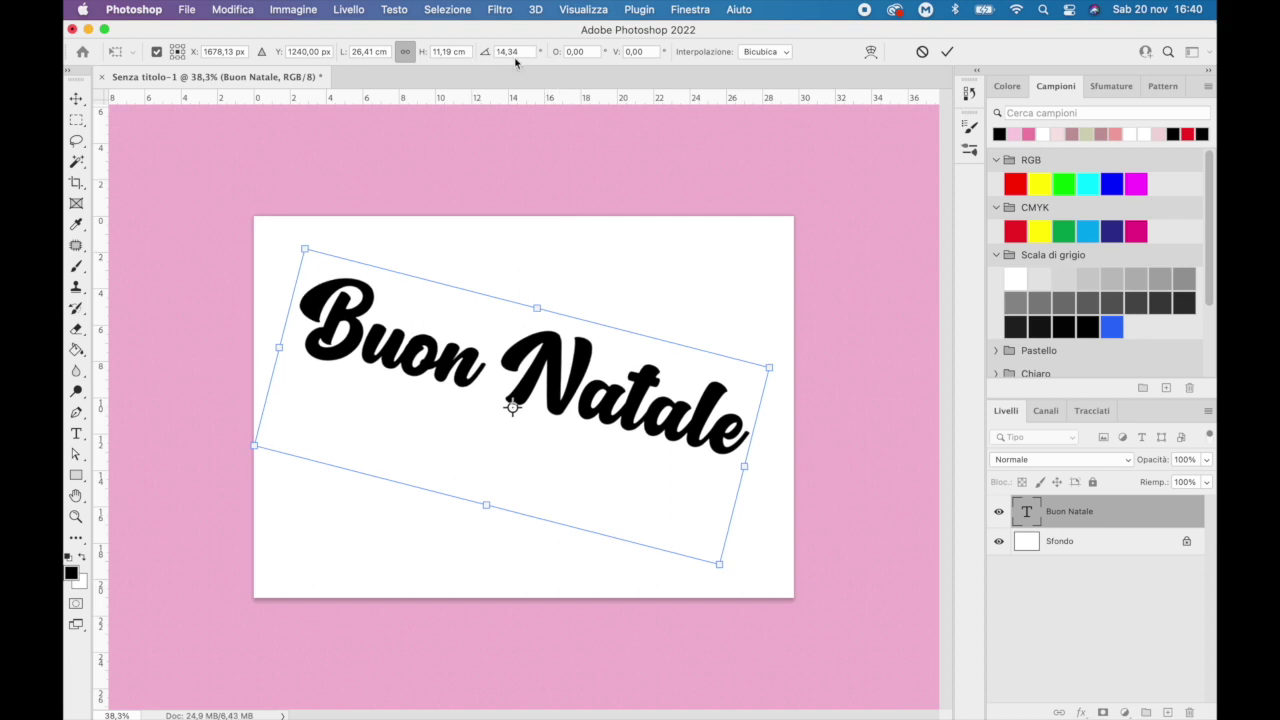
drag(525, 52, 489, 56)
text(0)
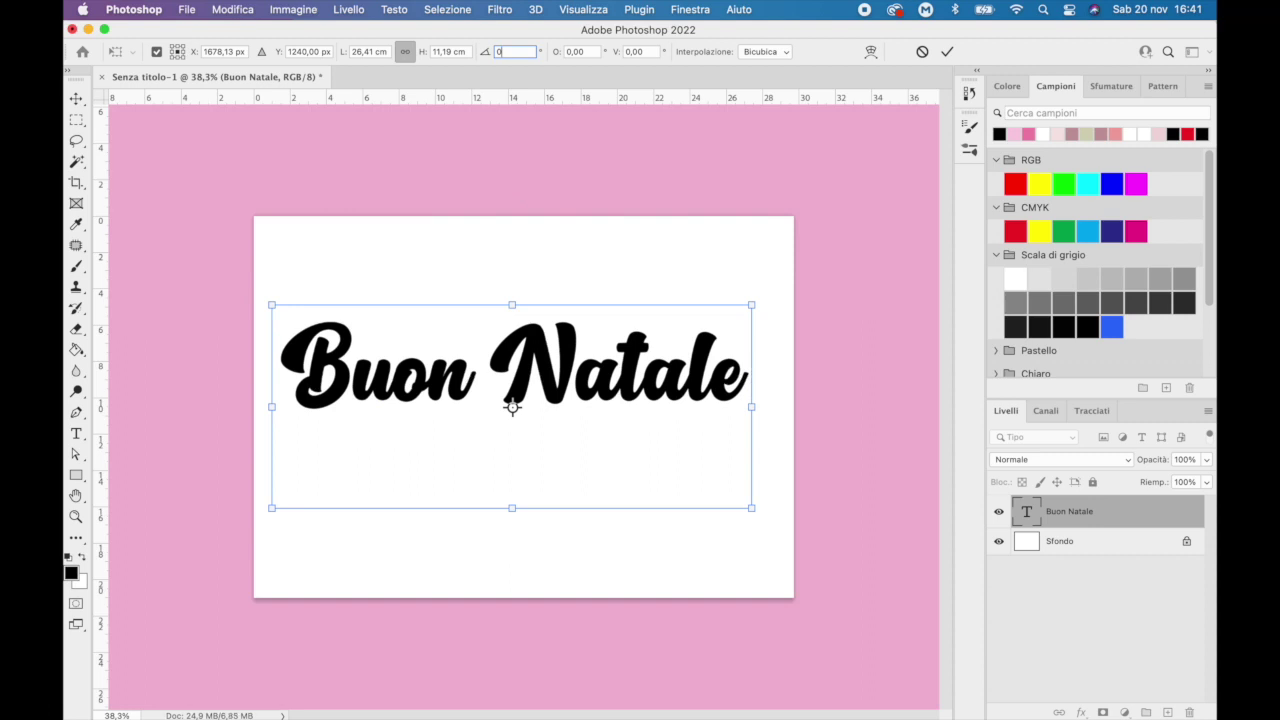
text(m)
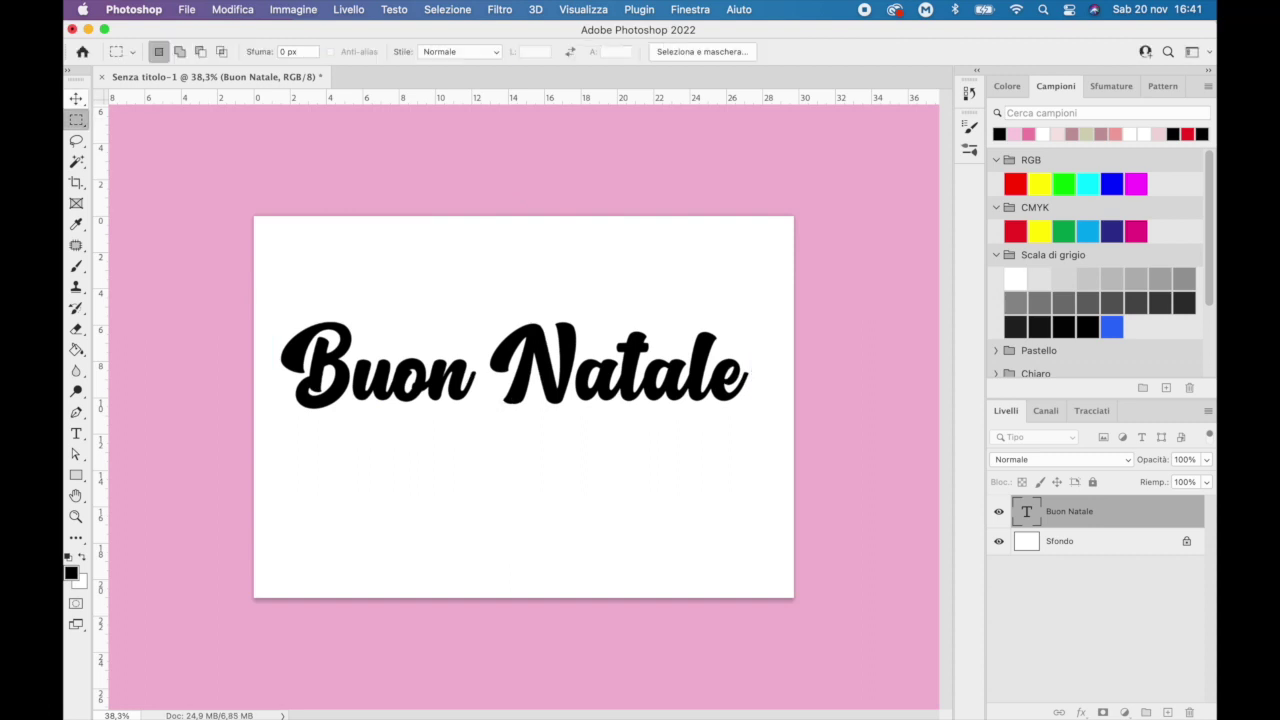
text(vt)
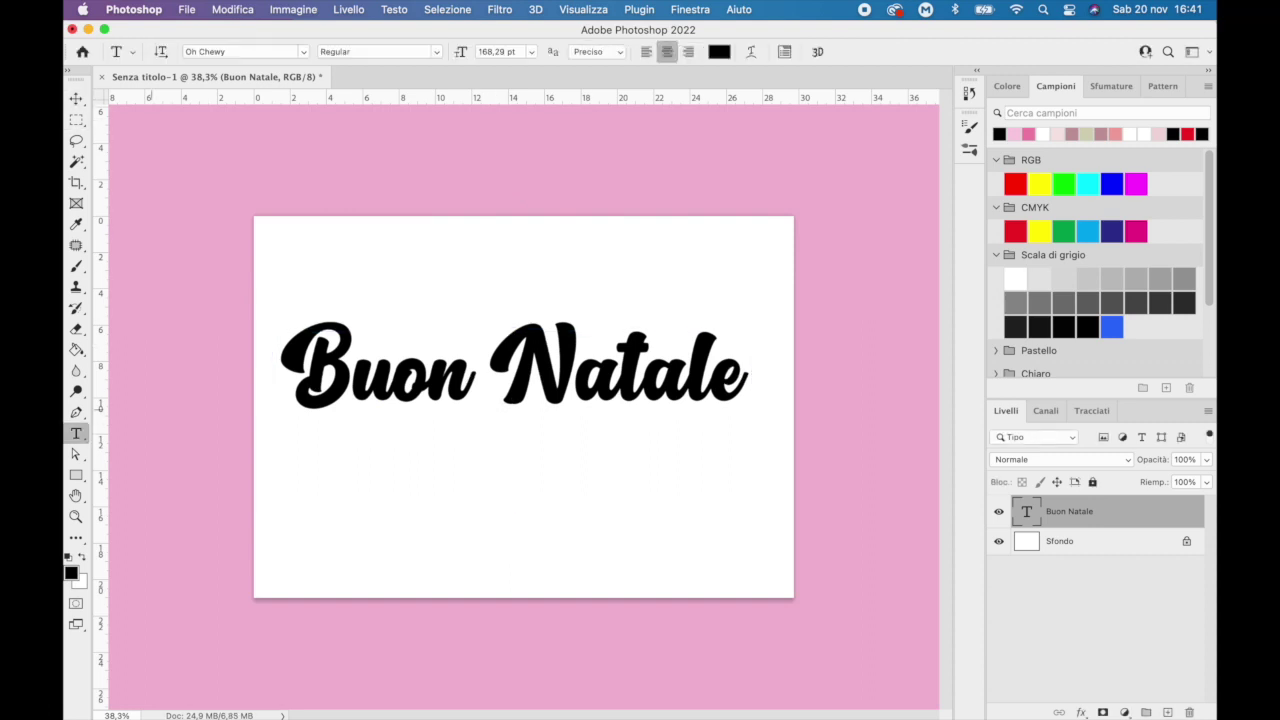
Try the Bandiera, Onda and Arco warp styles on the Buon Natale text
click(490, 370)
click(751, 51)
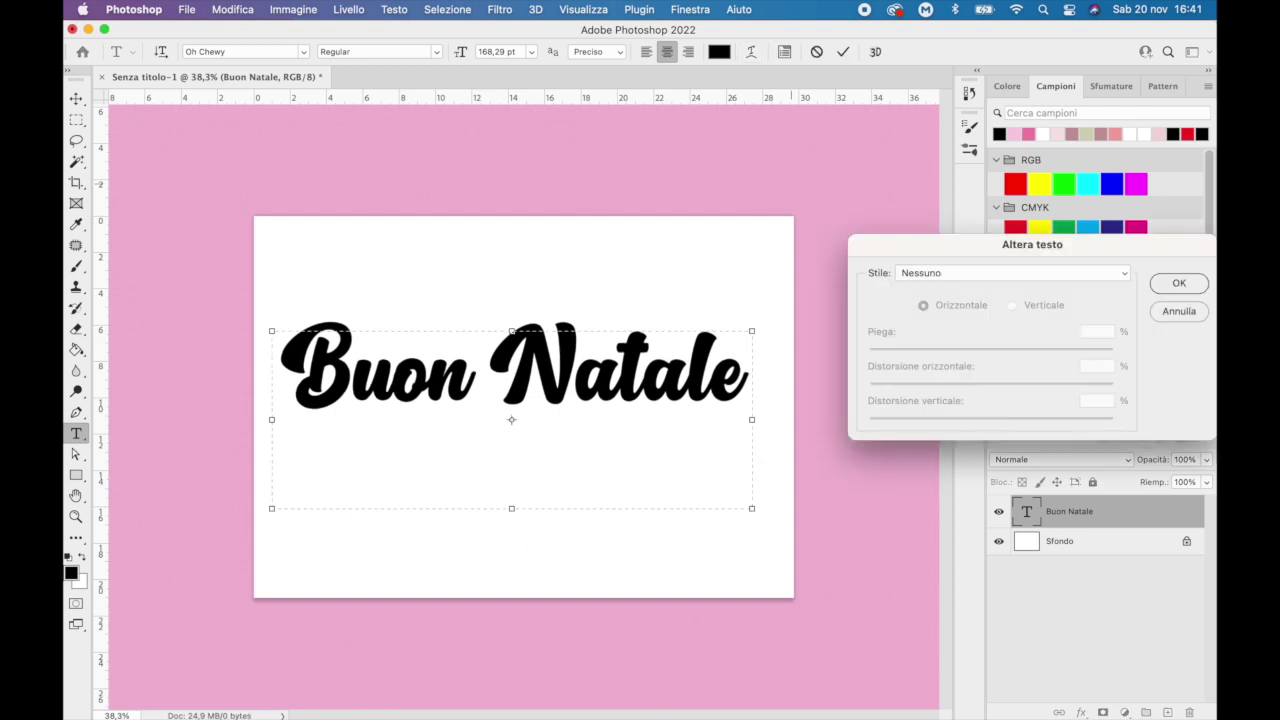
click(1010, 272)
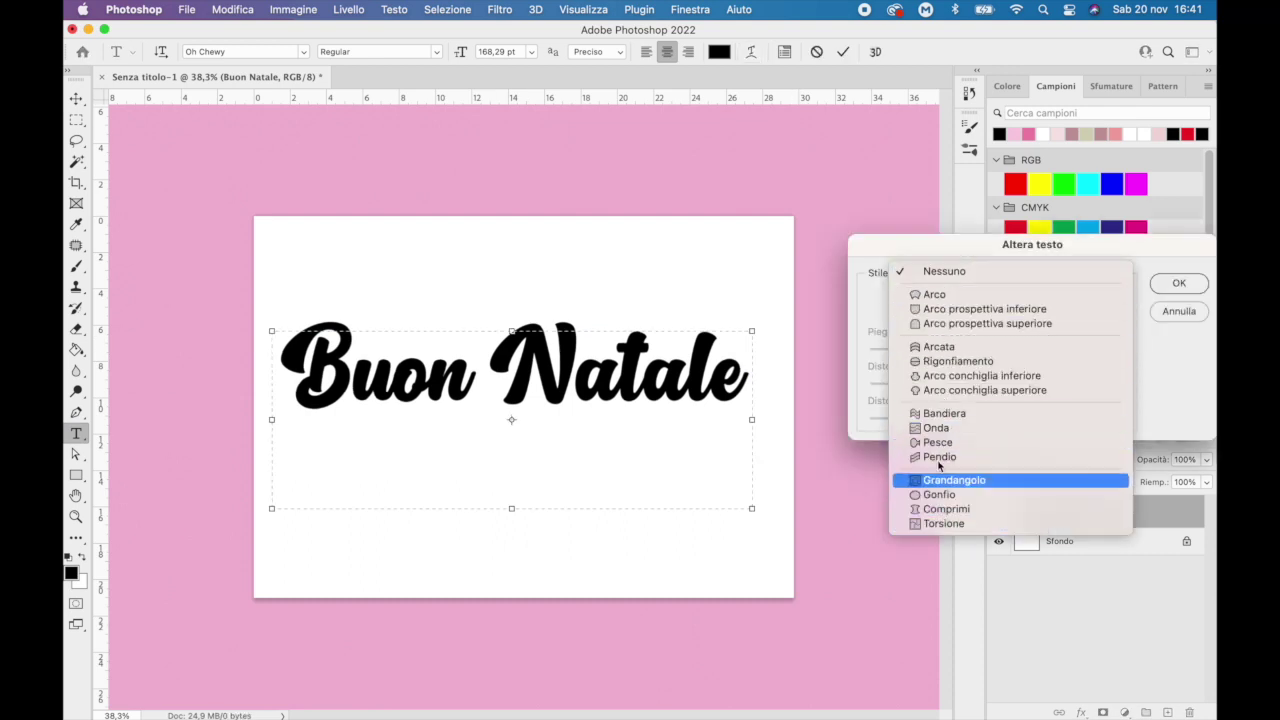
click(941, 420)
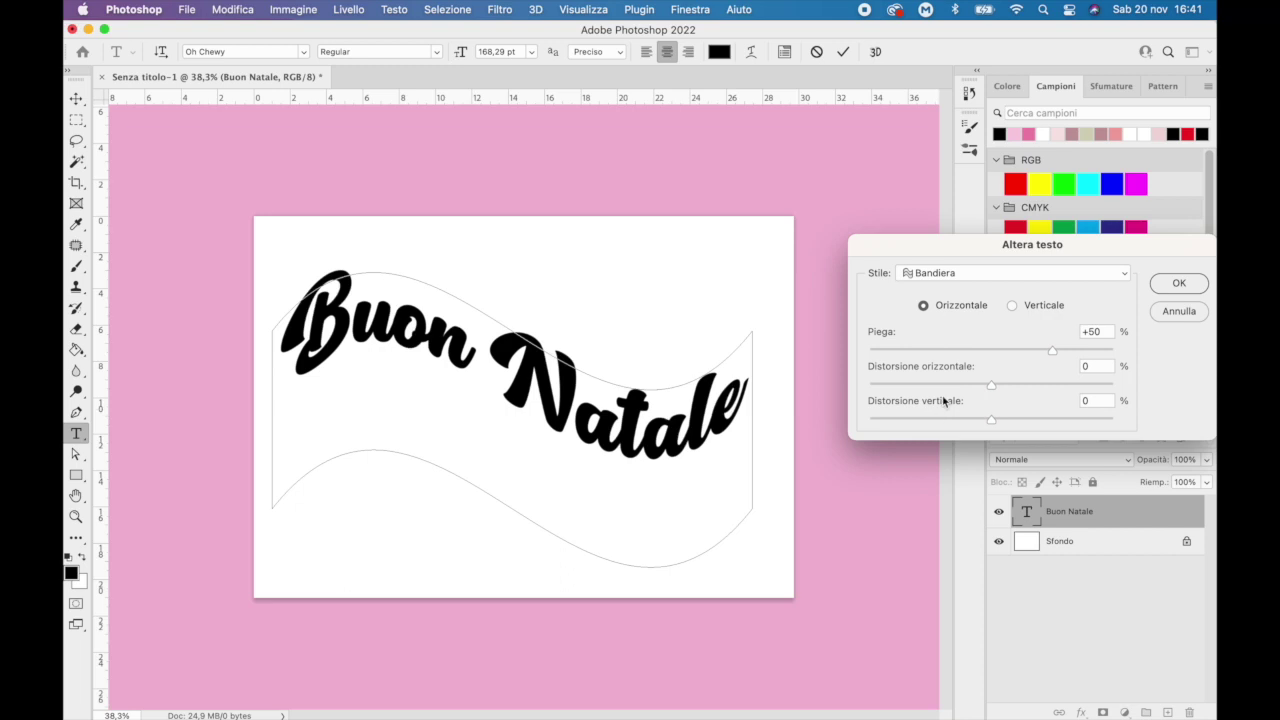
click(981, 277)
click(961, 287)
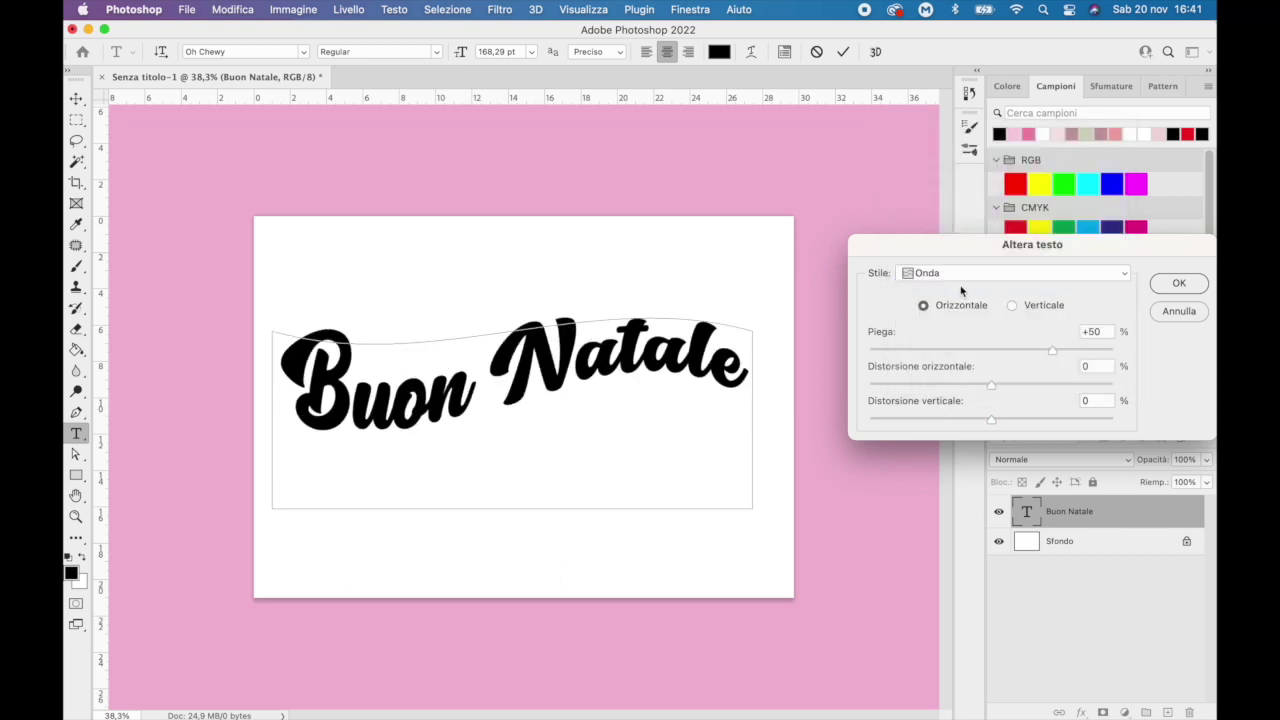
click(975, 283)
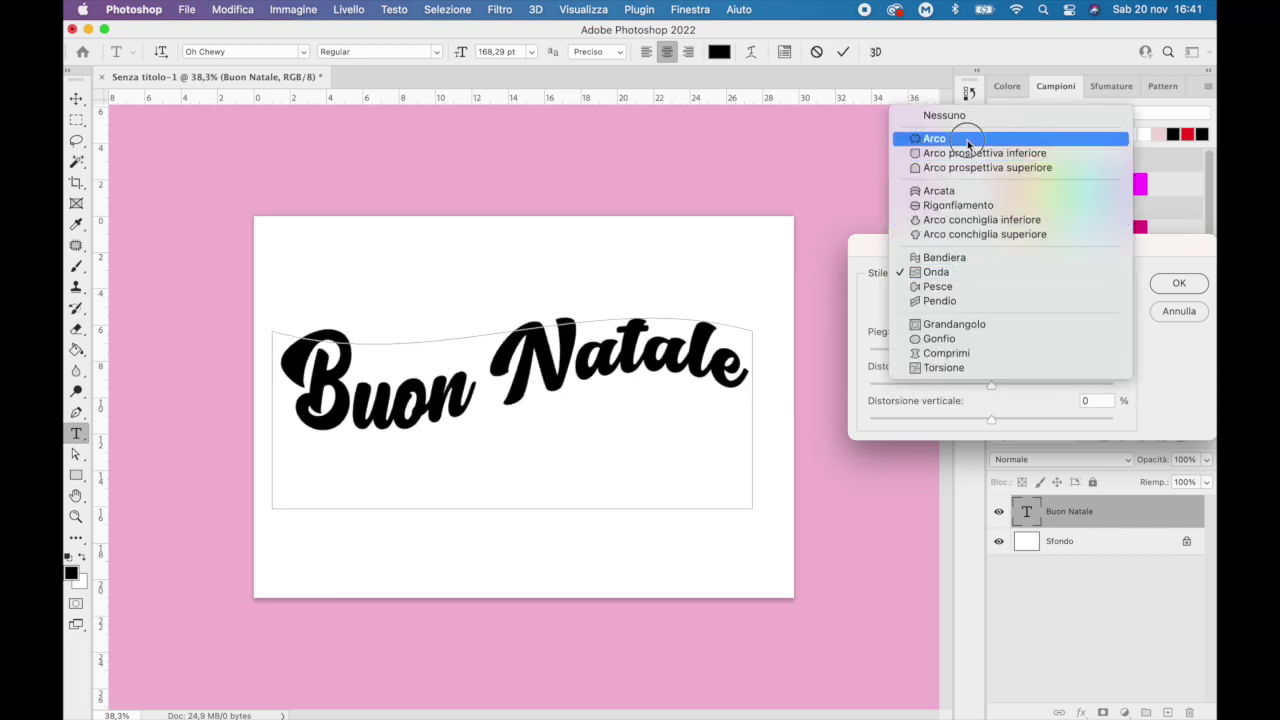
click(962, 134)
click(1007, 277)
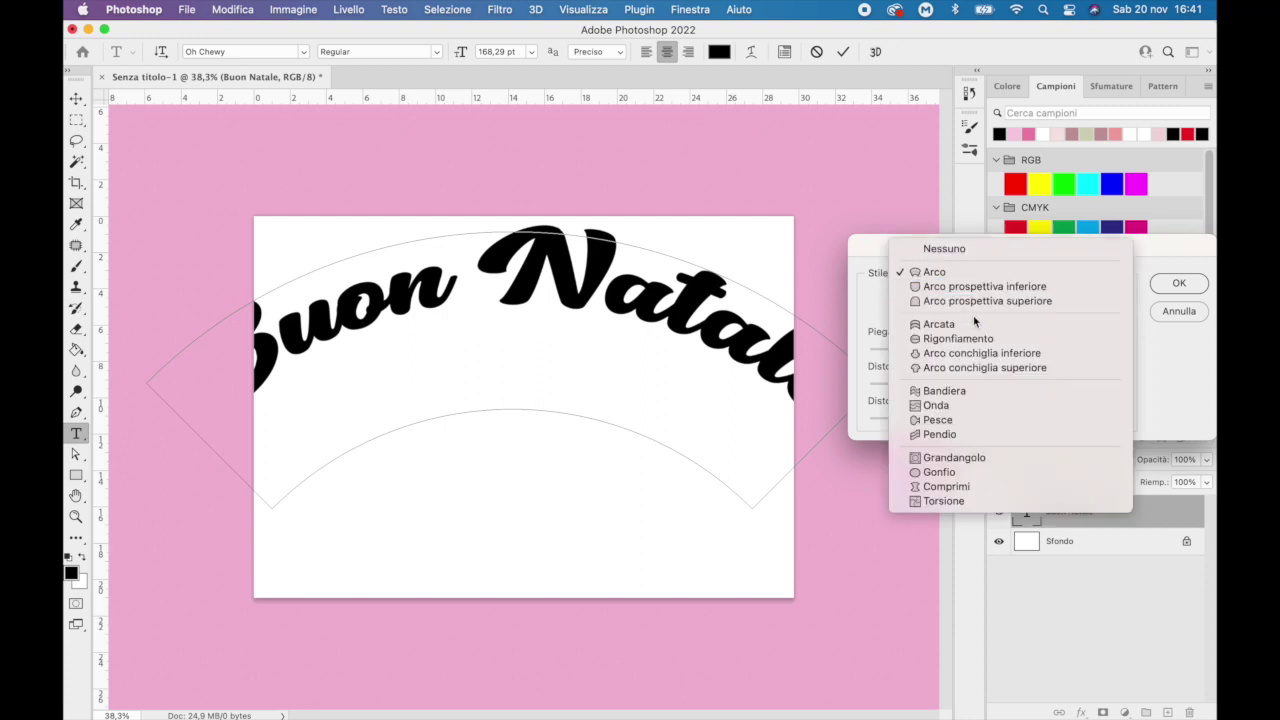
Apply a Gonfio warp with bend reduced to about -1%, keeping the text nearly straight
click(960, 472)
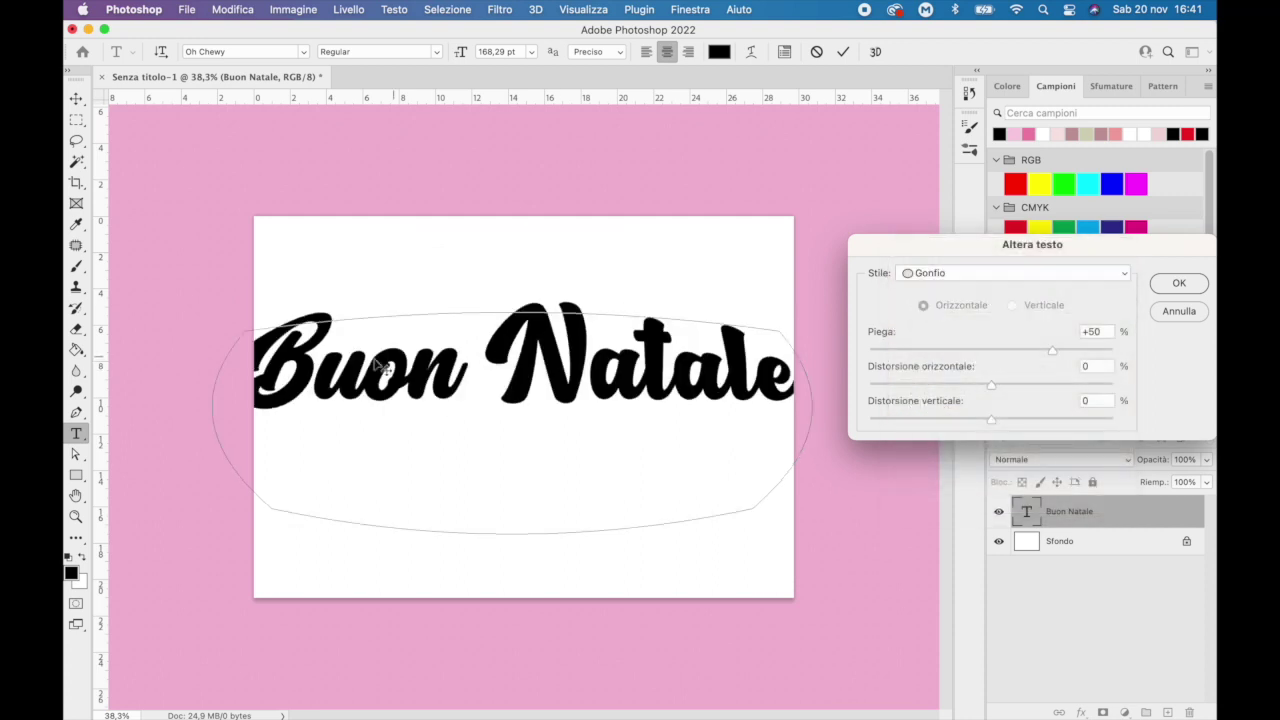
mouse_move(1051, 351)
mouse_down()
mouse_move(980, 350)
mouse_move(1003, 352)
mouse_move(990, 357)
mouse_up()
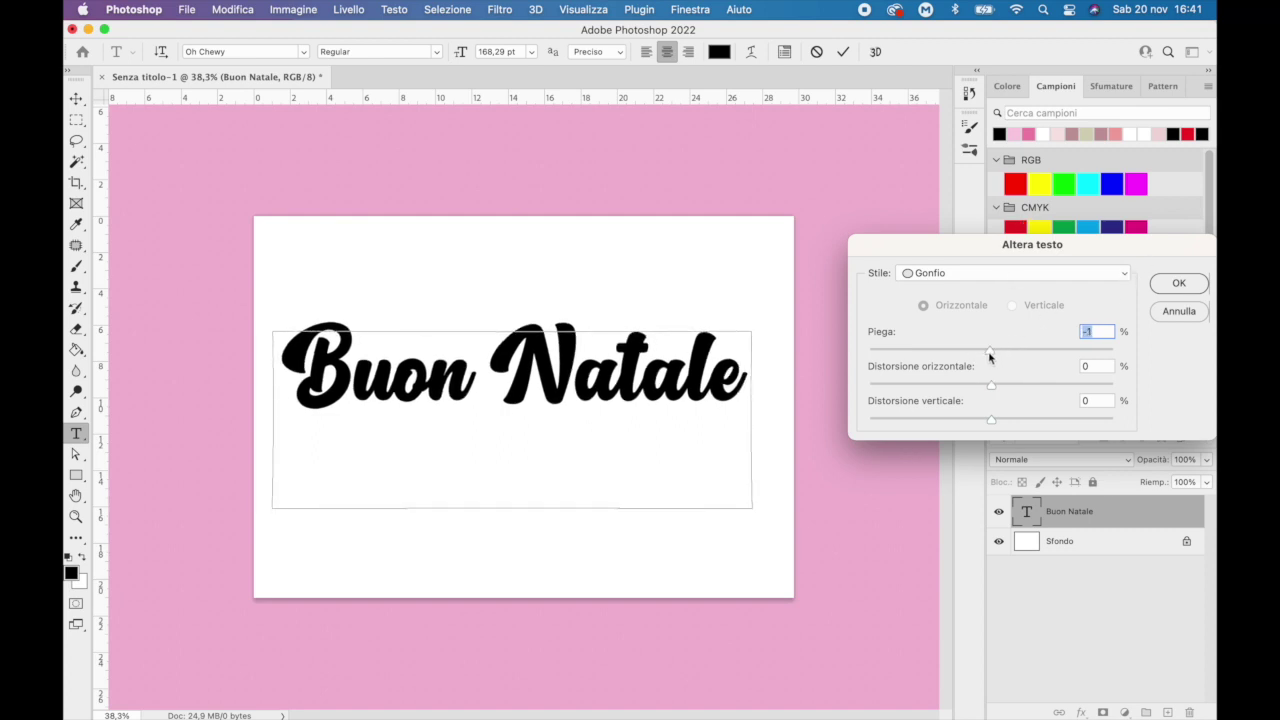
click(1180, 286)
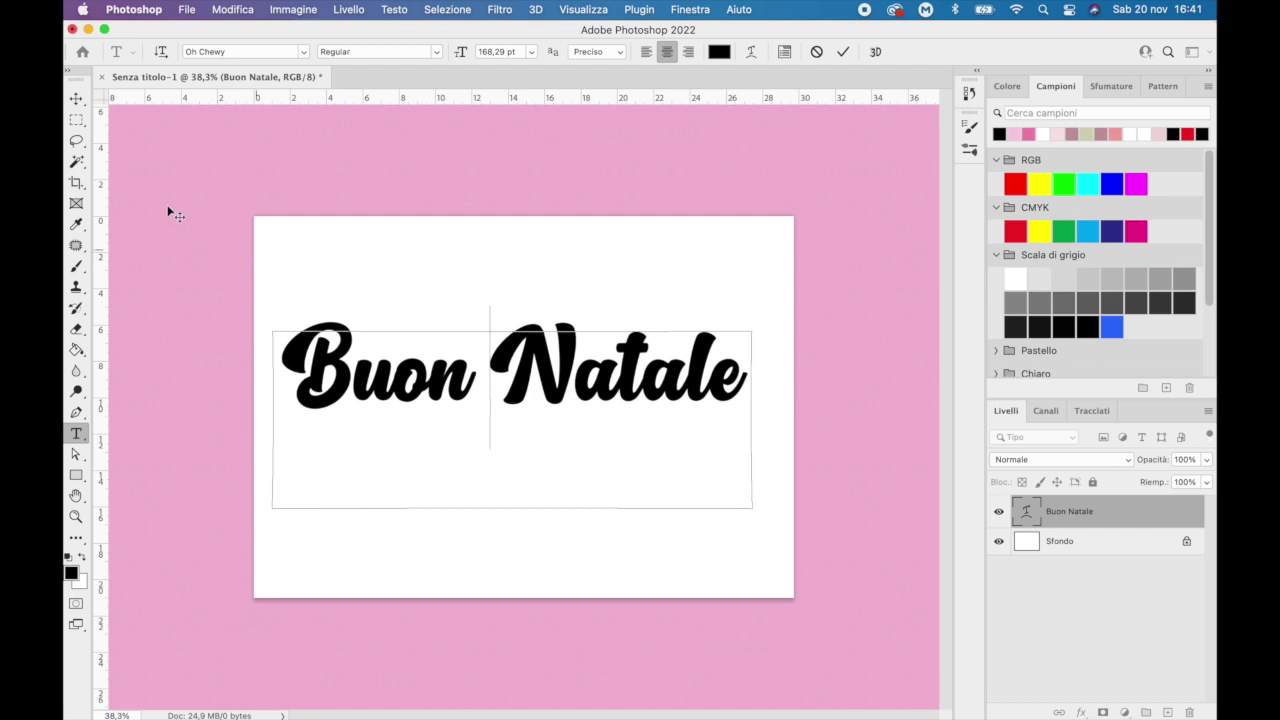
click(80, 120)
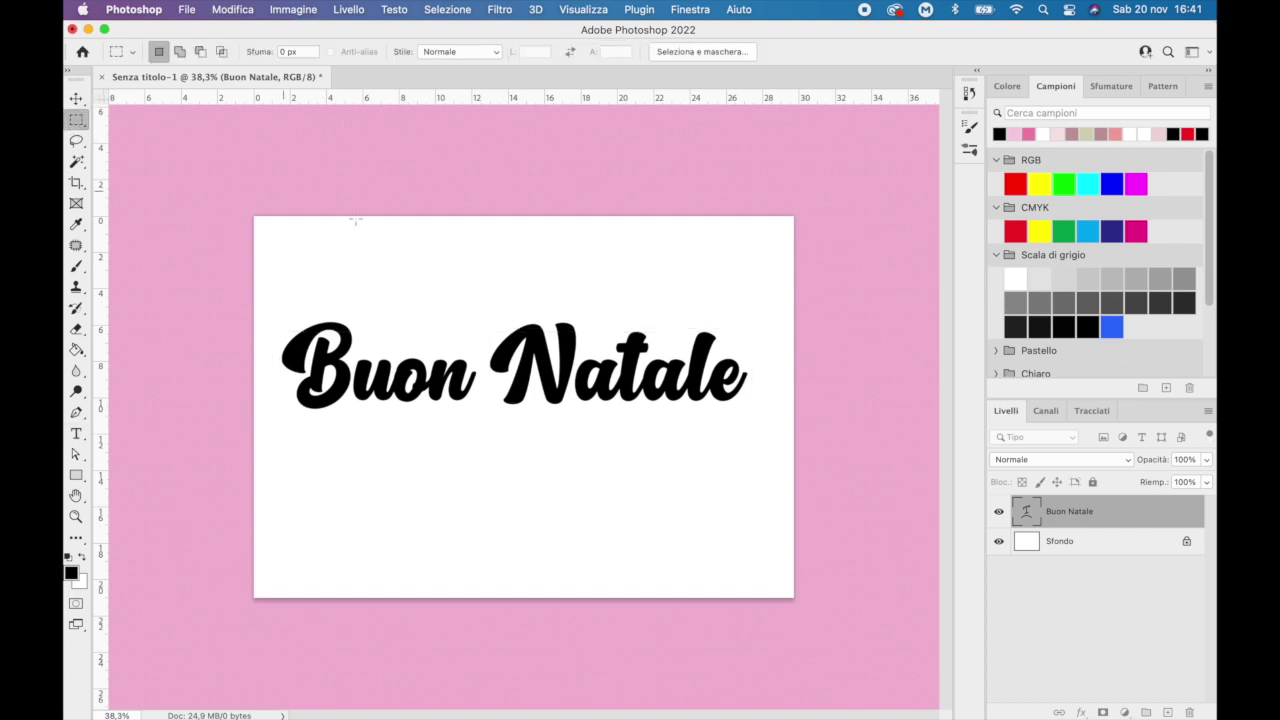
Change the Buon Natale font size to 100 pt
click(76, 433)
click(700, 365)
drag(742, 365, 427, 178)
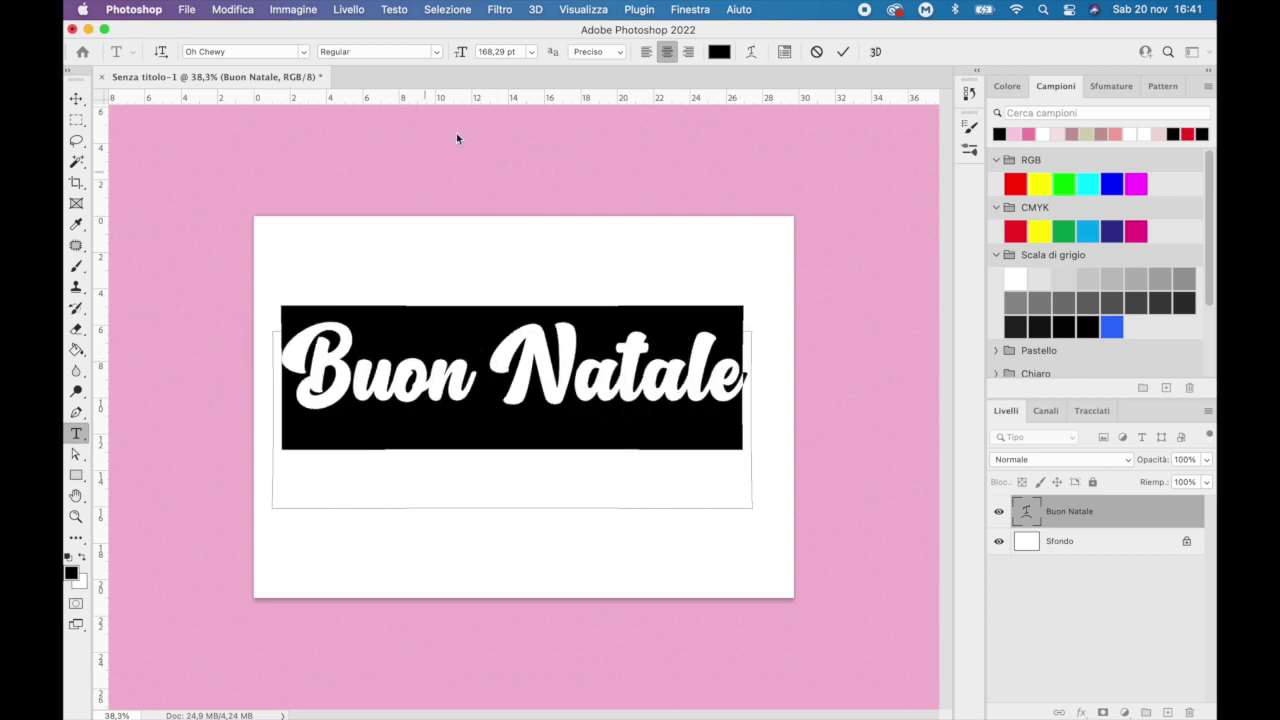
click(514, 51)
text(168)
key(Return)
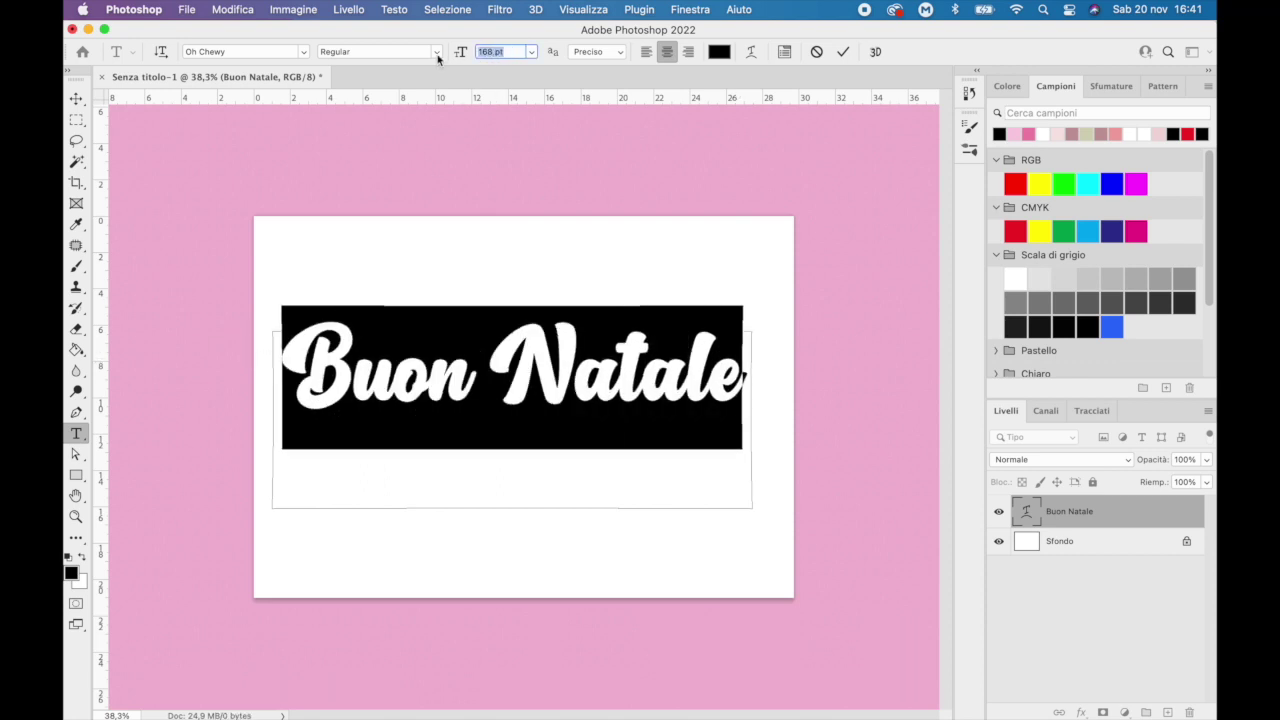
text(10)
key(Return)
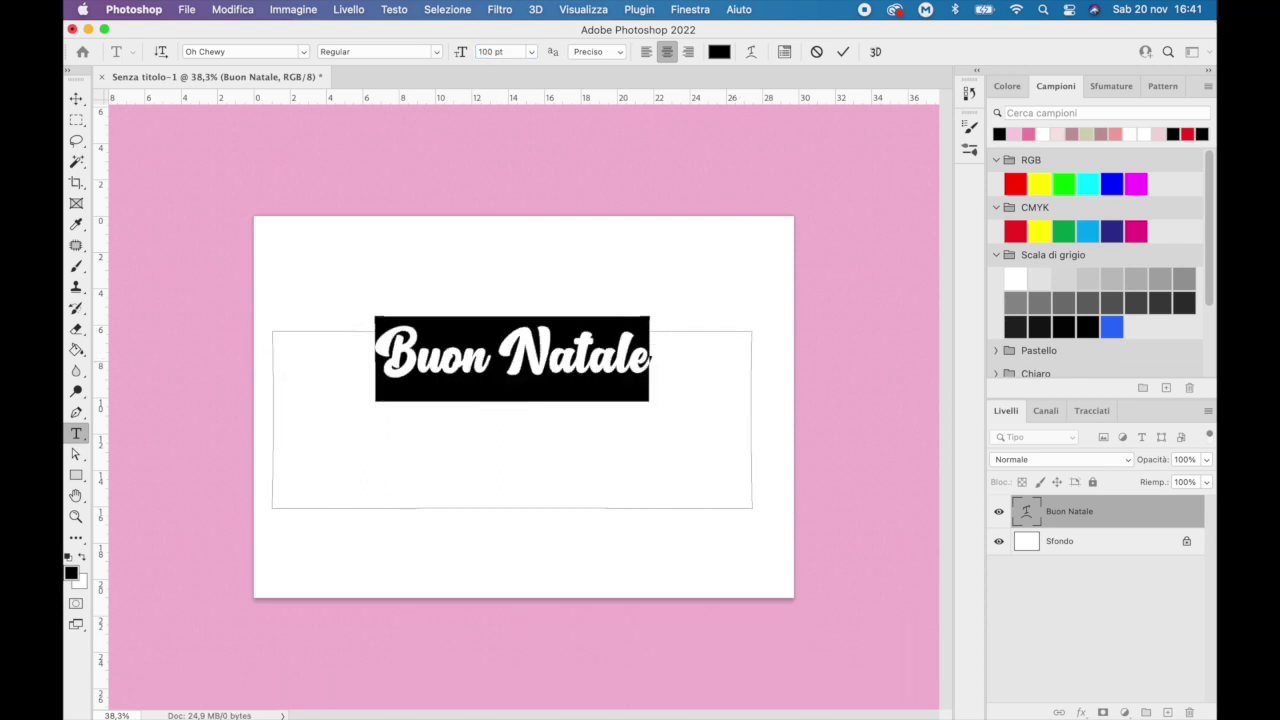
scroll(603, 417, up, 2)
scroll(600, 410, up, 3)
scroll(597, 406, up, 2)
click(601, 387)
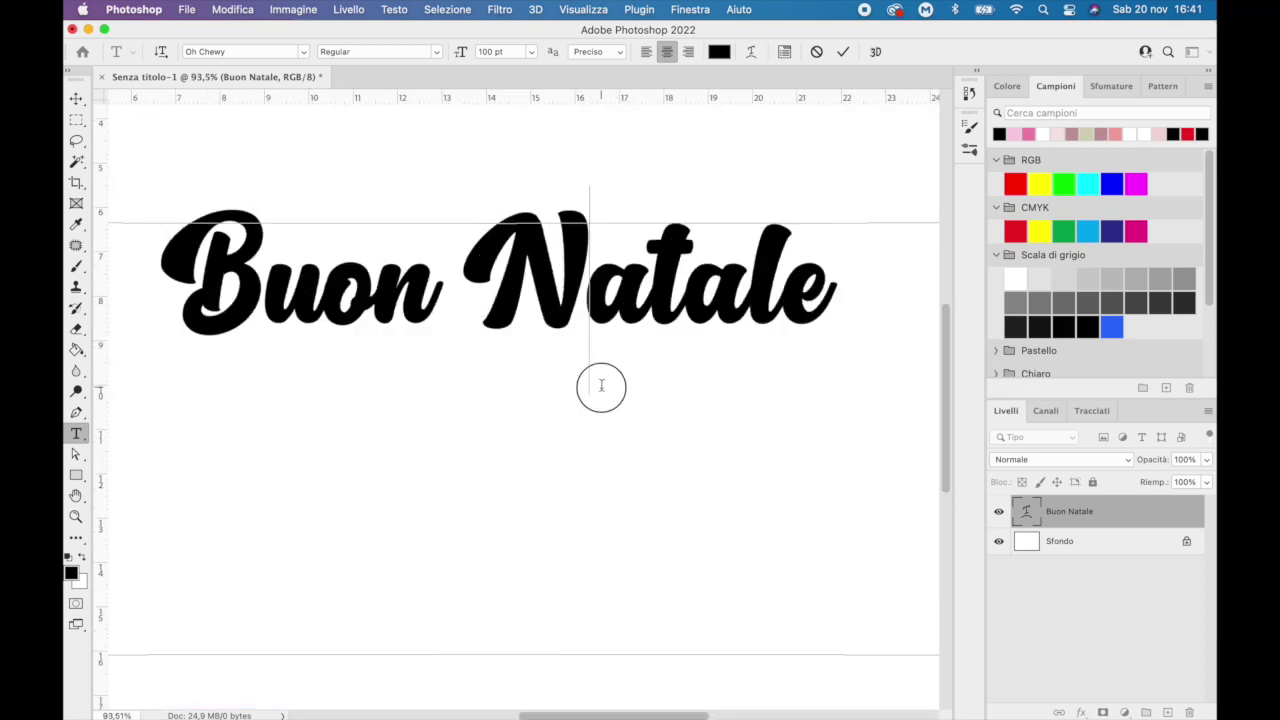
click(76, 118)
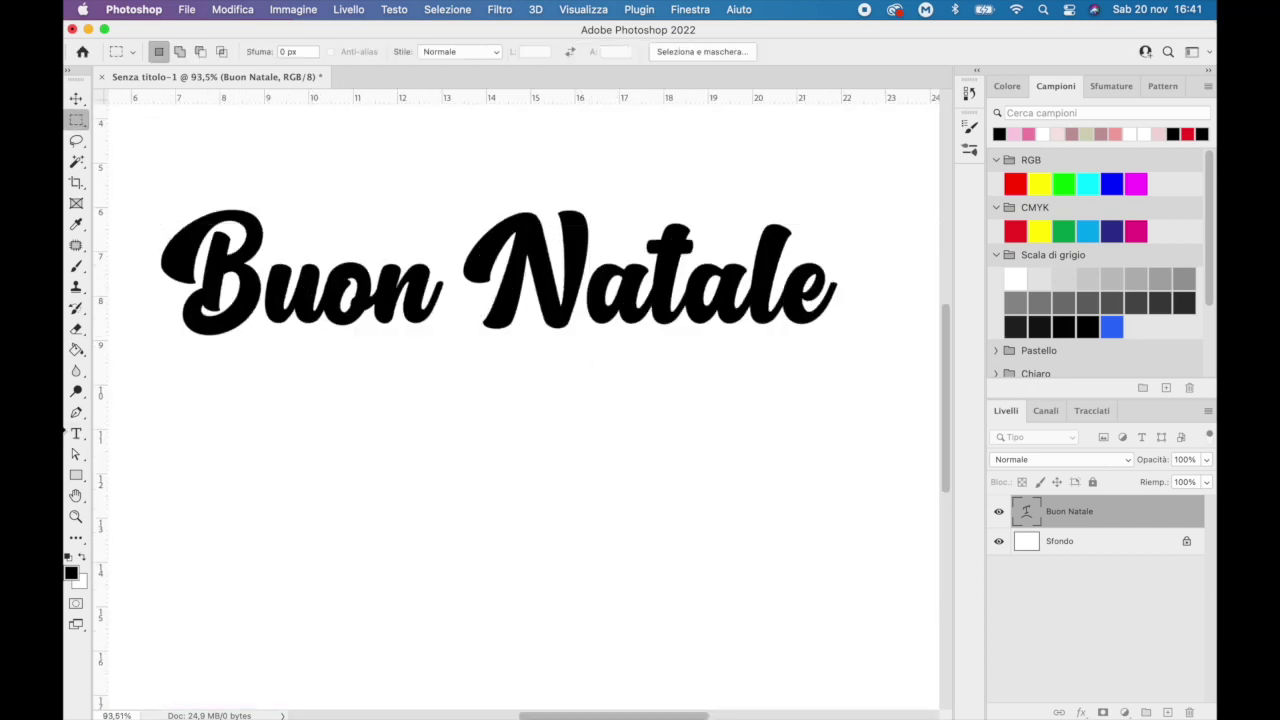
Select all the text and reset its letter spacing to 0 in the Character panel
click(76, 433)
click(829, 271)
key(super+a)
click(785, 52)
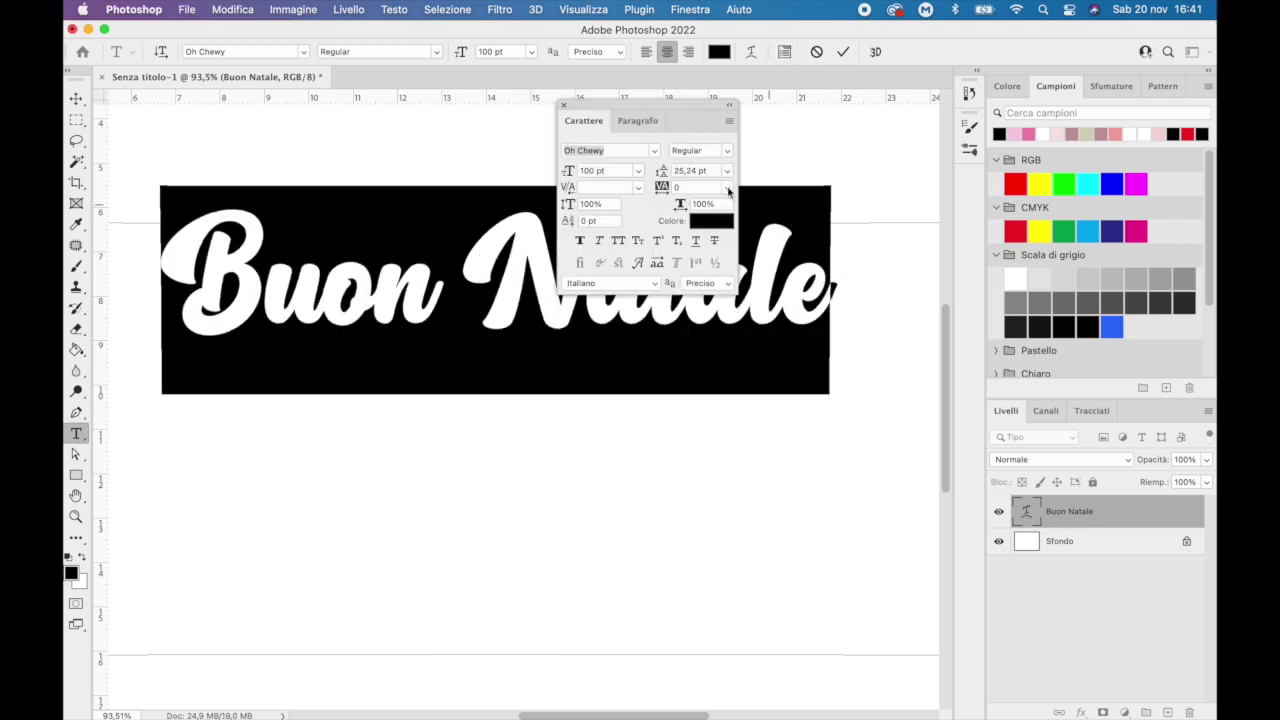
click(664, 187)
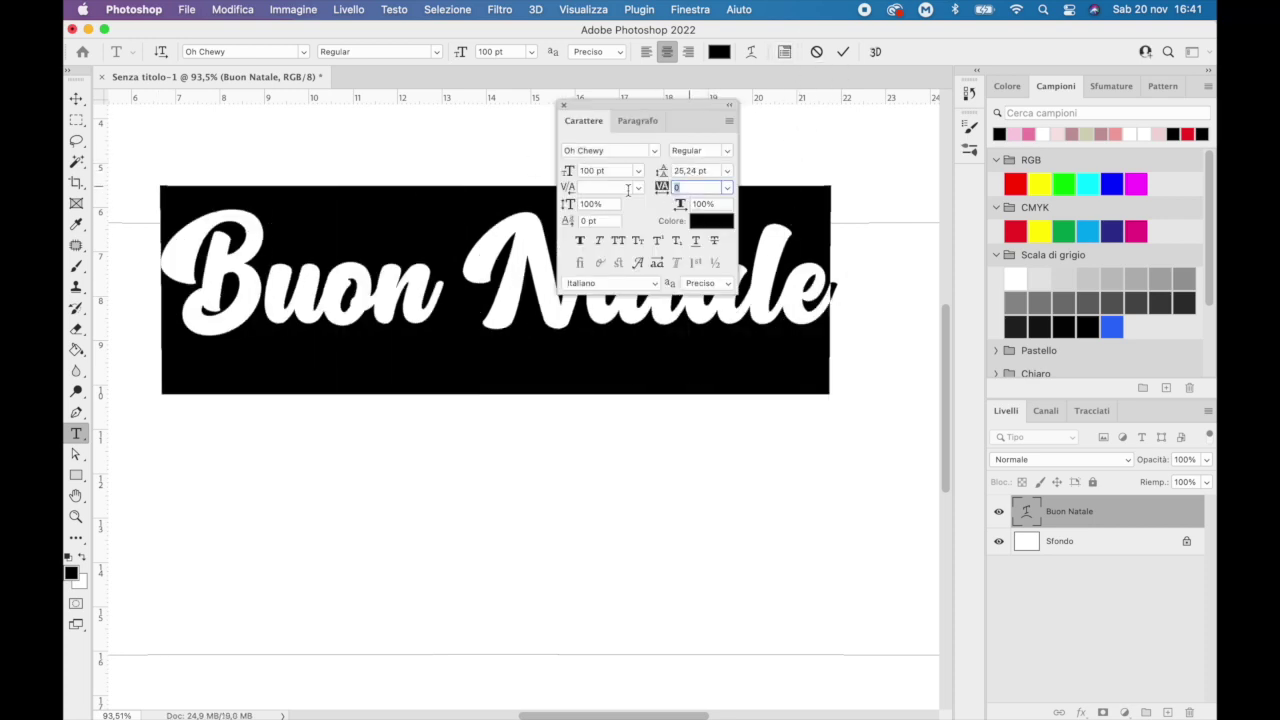
key(Up)
key(Up)
key(Up)
key(Up)
key(Up)
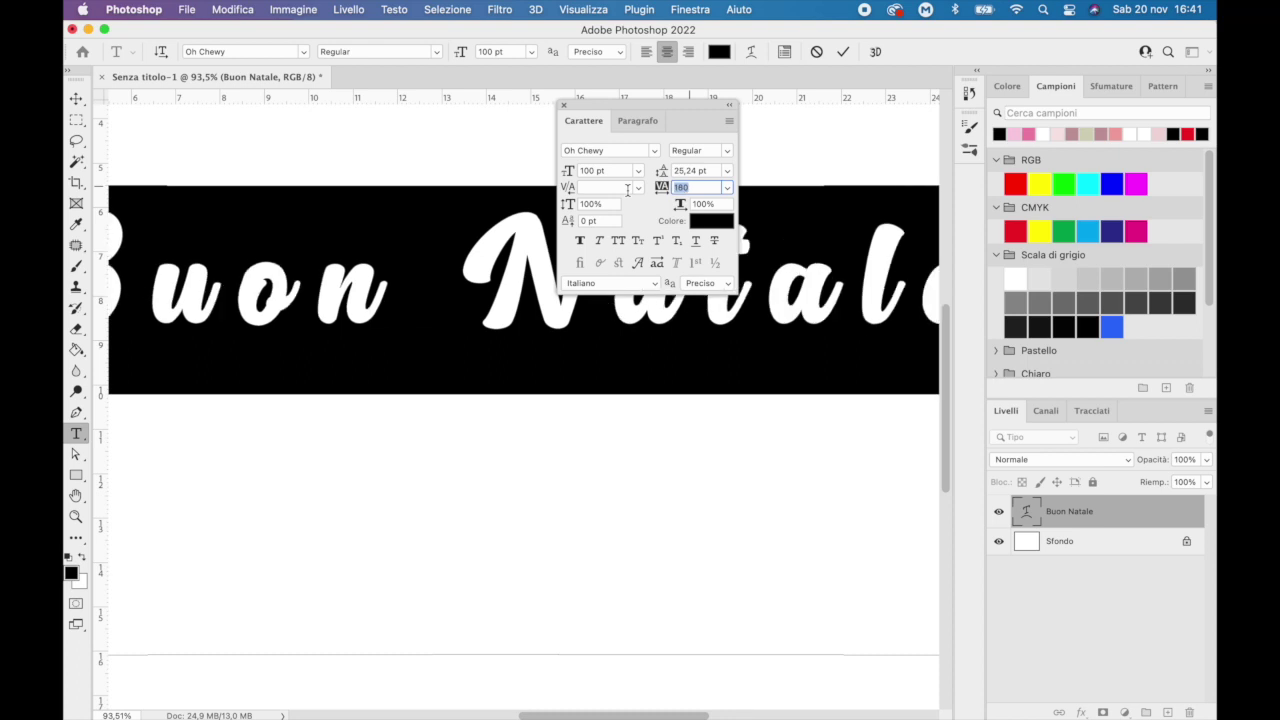
key(Down)
key(Down)
key(Down)
key(Down)
key(Down)
key(Down)
key(Down)
key(Down)
key(Down)
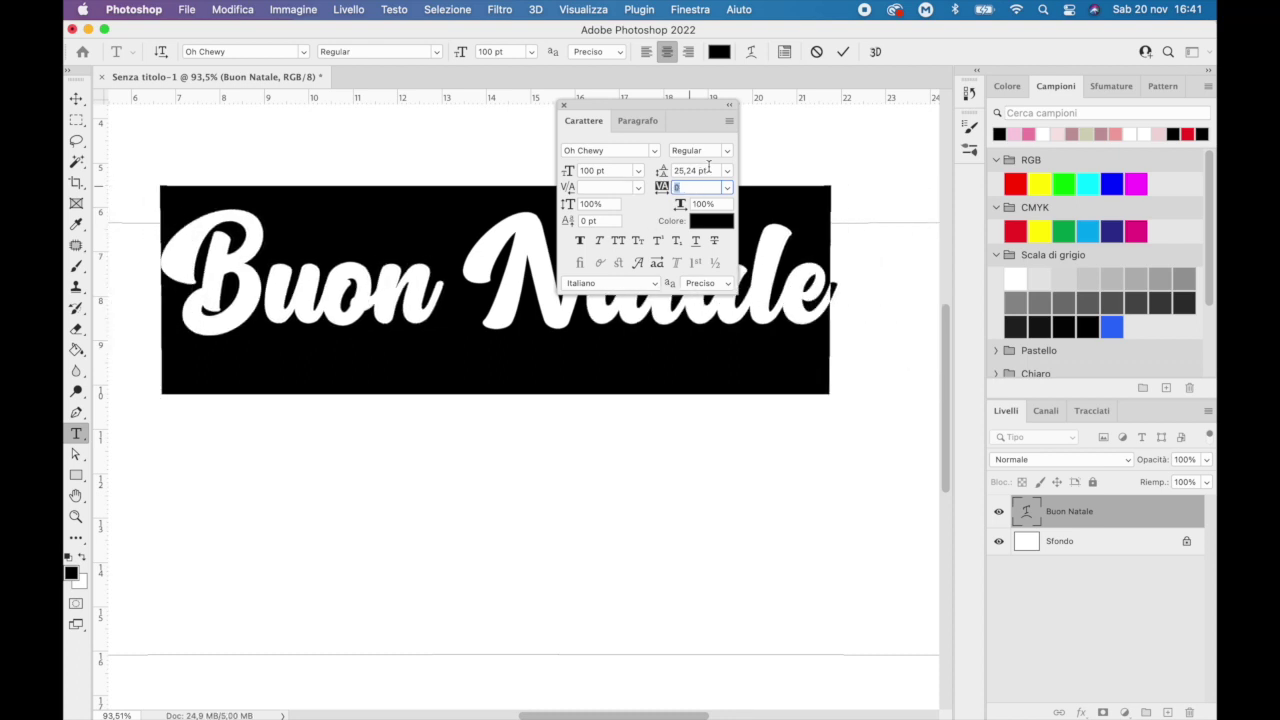
Break Natale onto a second line below Buon and increase the leading
click(465, 263)
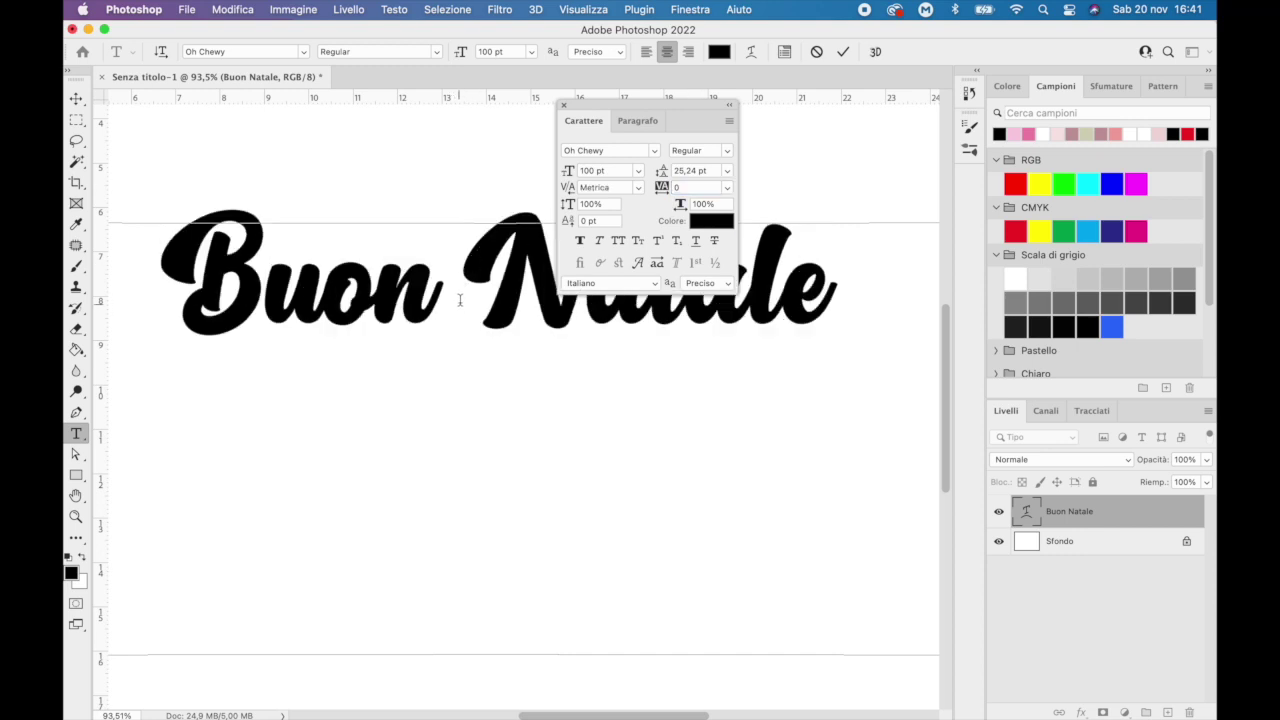
key(Return)
key(super+a)
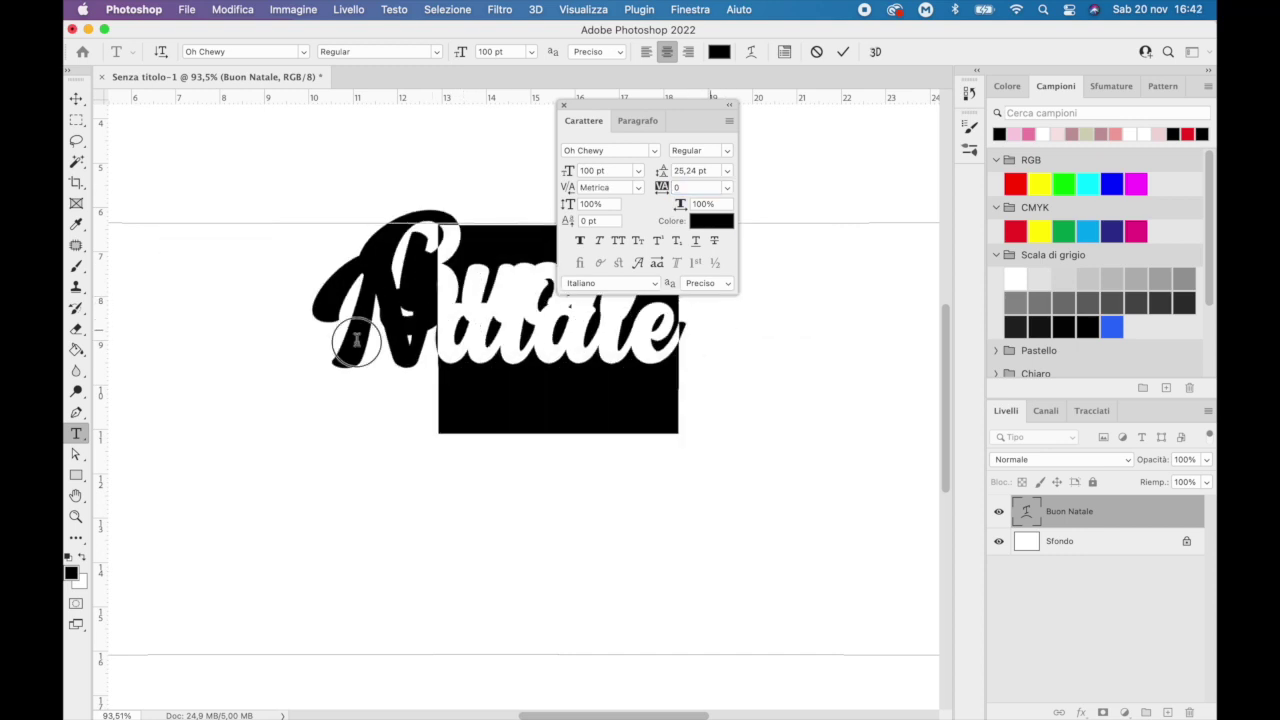
click(711, 170)
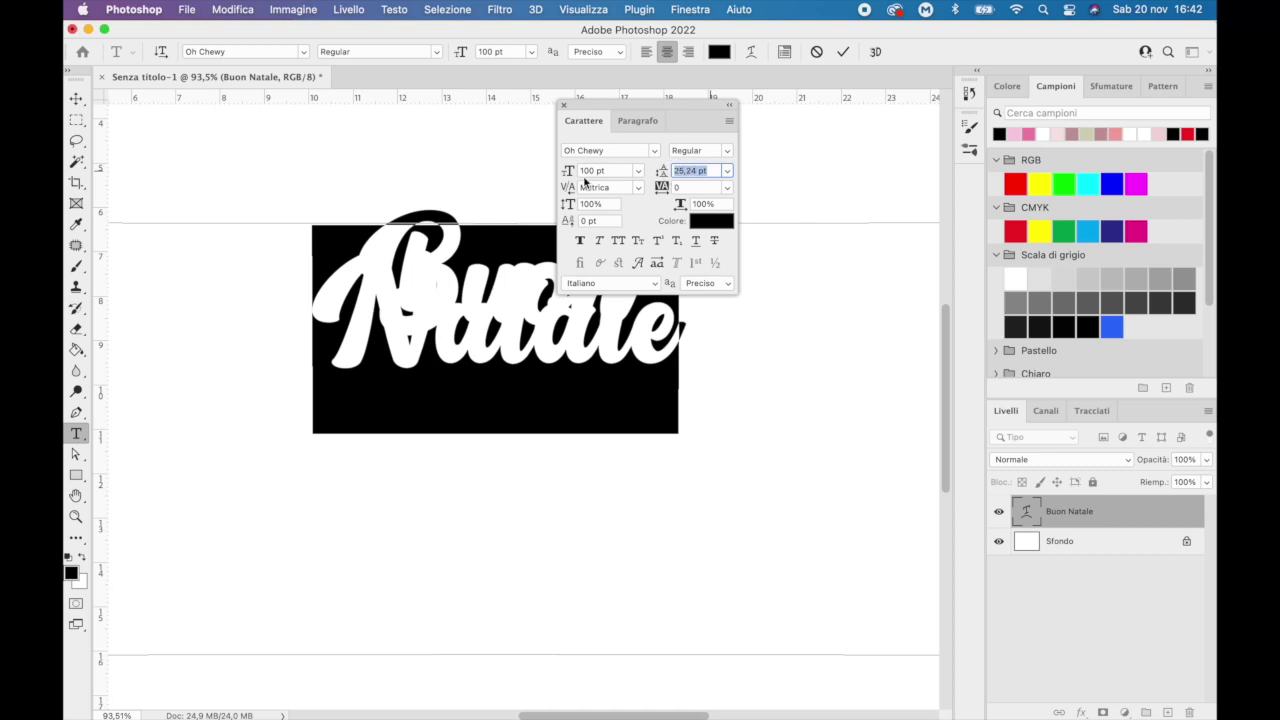
key(Up)
key(Up)
key(Up)
key(Up)
key(Up)
key(Up)
key(Up)
key(Up)
key(Up)
key(Up)
key(Up)
key(Up)
key(Up)
key(Up)
key(Up)
key(Up)
key(Up)
key(Up)
key(Up)
key(Up)
key(Up)
key(Up)
key(Up)
key(Up)
key(Up)
key(Up)
key(Up)
key(Up)
key(Up)
key(Up)
key(Up)
key(Up)
key(Up)
key(Up)
key(Up)
Adjust the Natale line's leading to 77 pt and commit the text
click(314, 399)
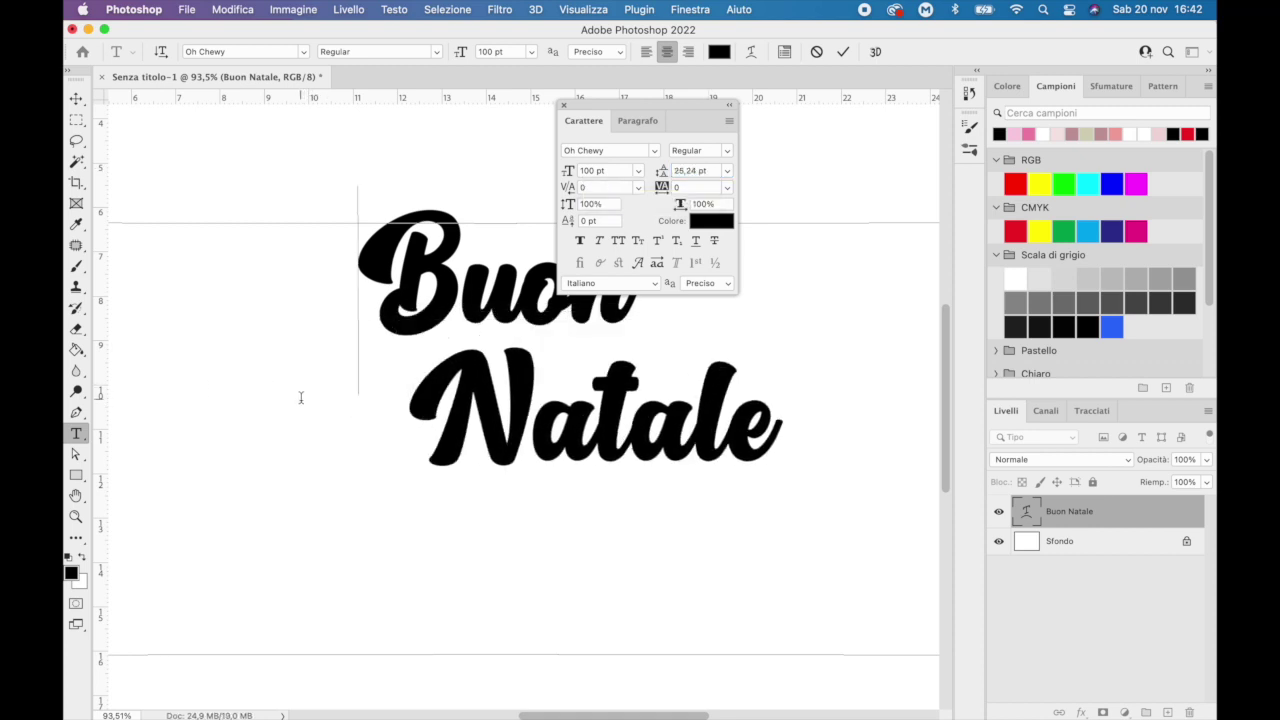
drag(400, 392, 820, 374)
click(705, 170)
key(Up)
key(Up)
key(Down)
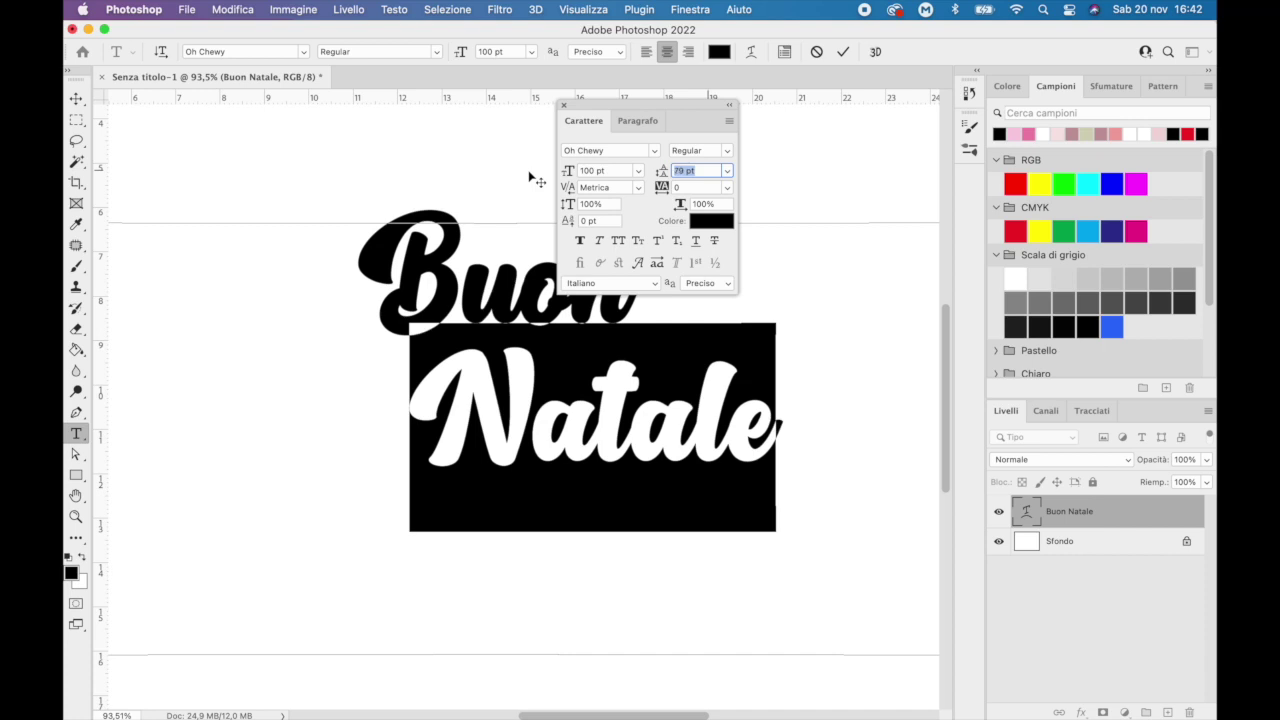
key(Escape)
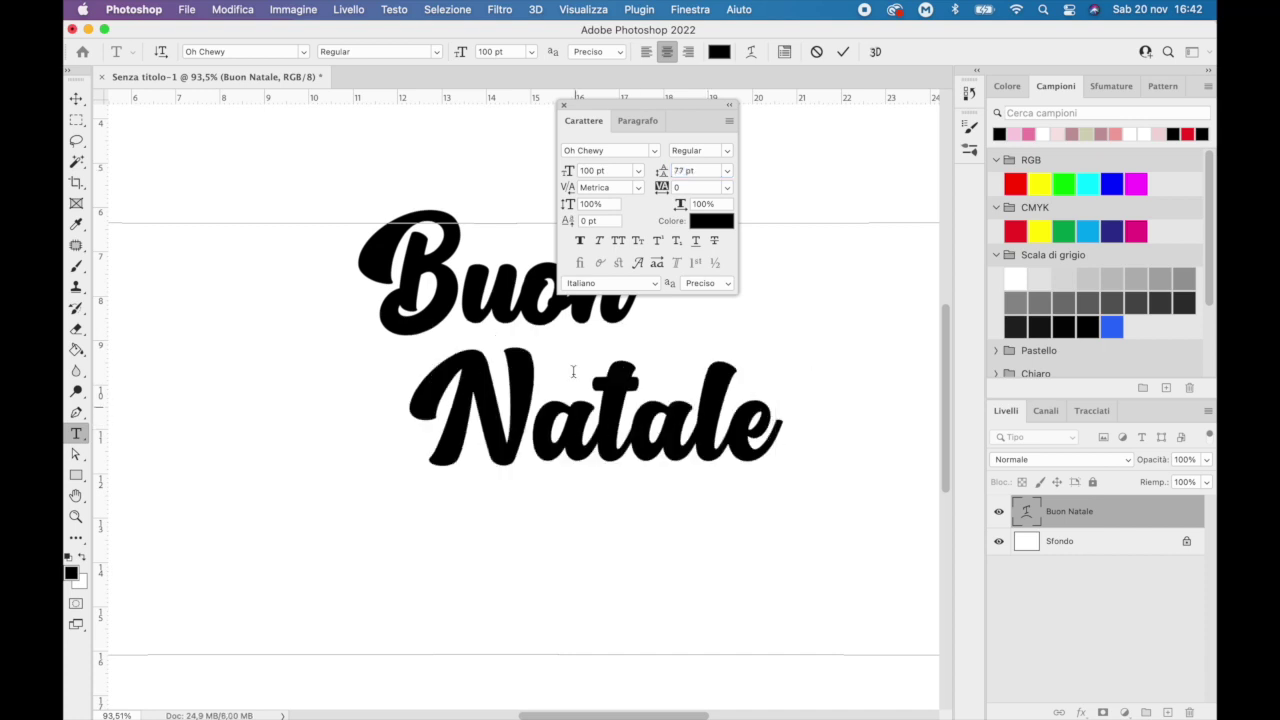
click(76, 118)
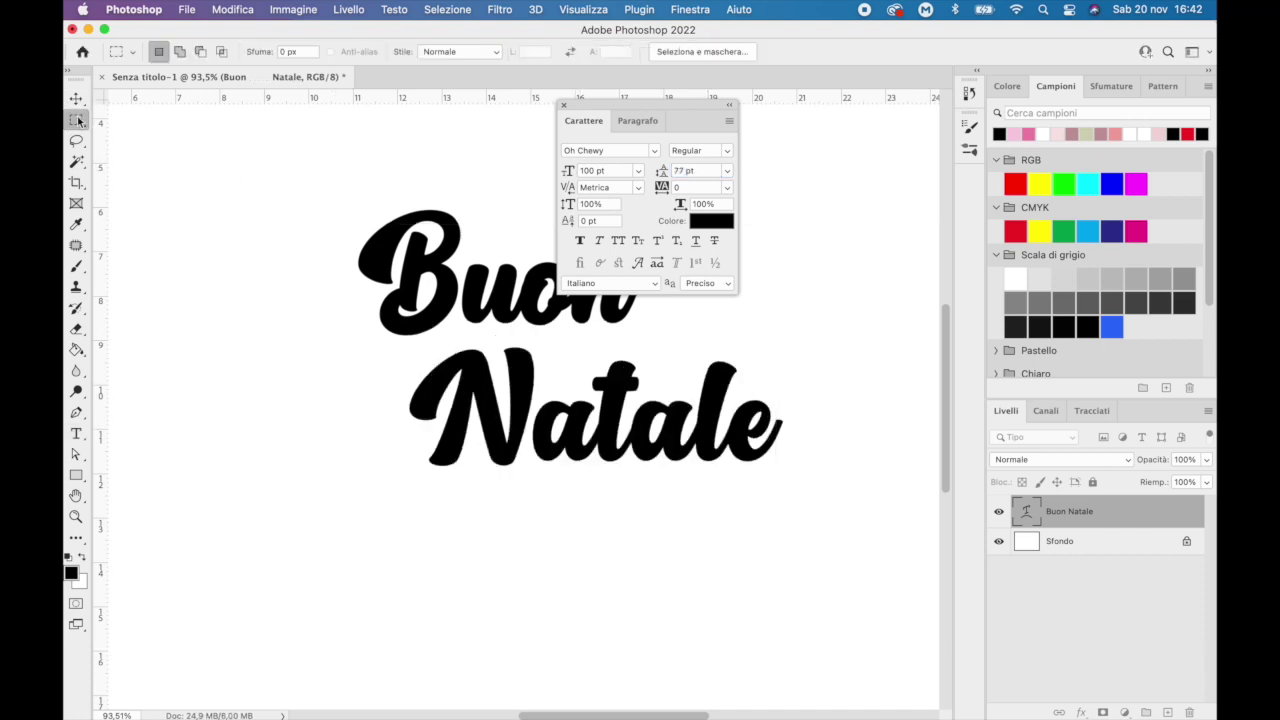
Rasterize the Buon Natale text layer and hide the white Sfondo background
click(564, 105)
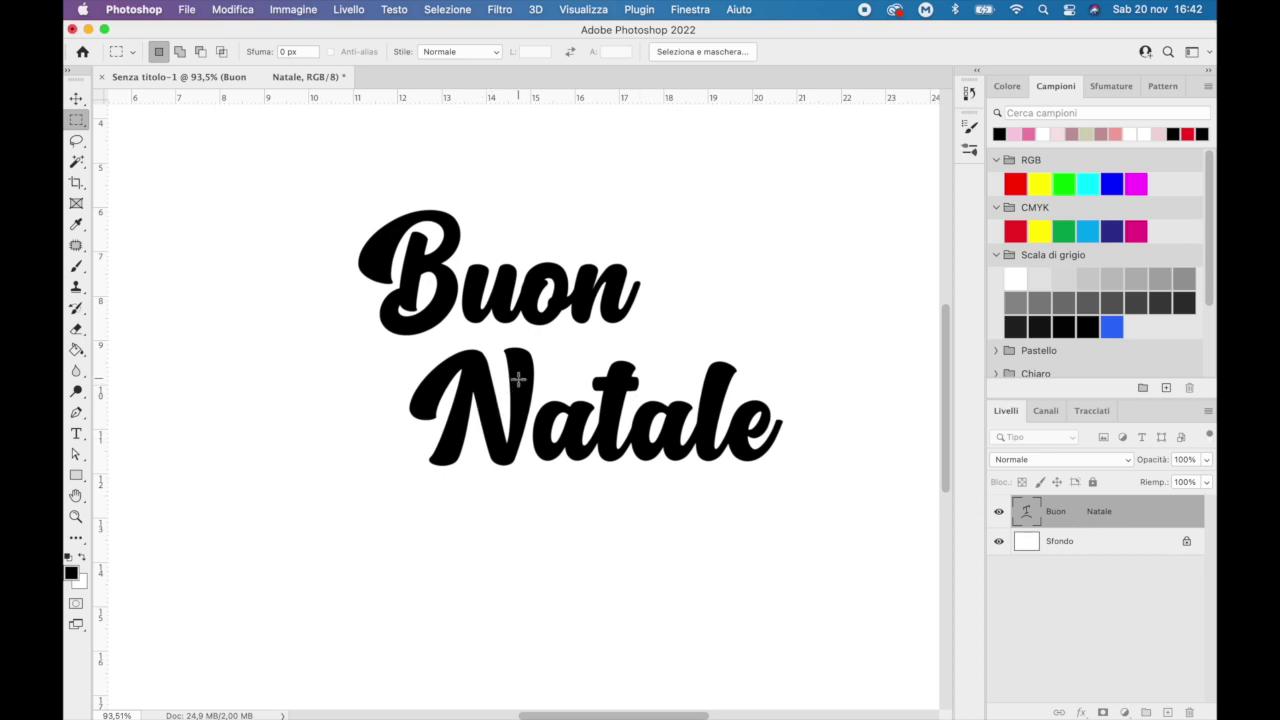
right_click(1130, 511)
click(1050, 609)
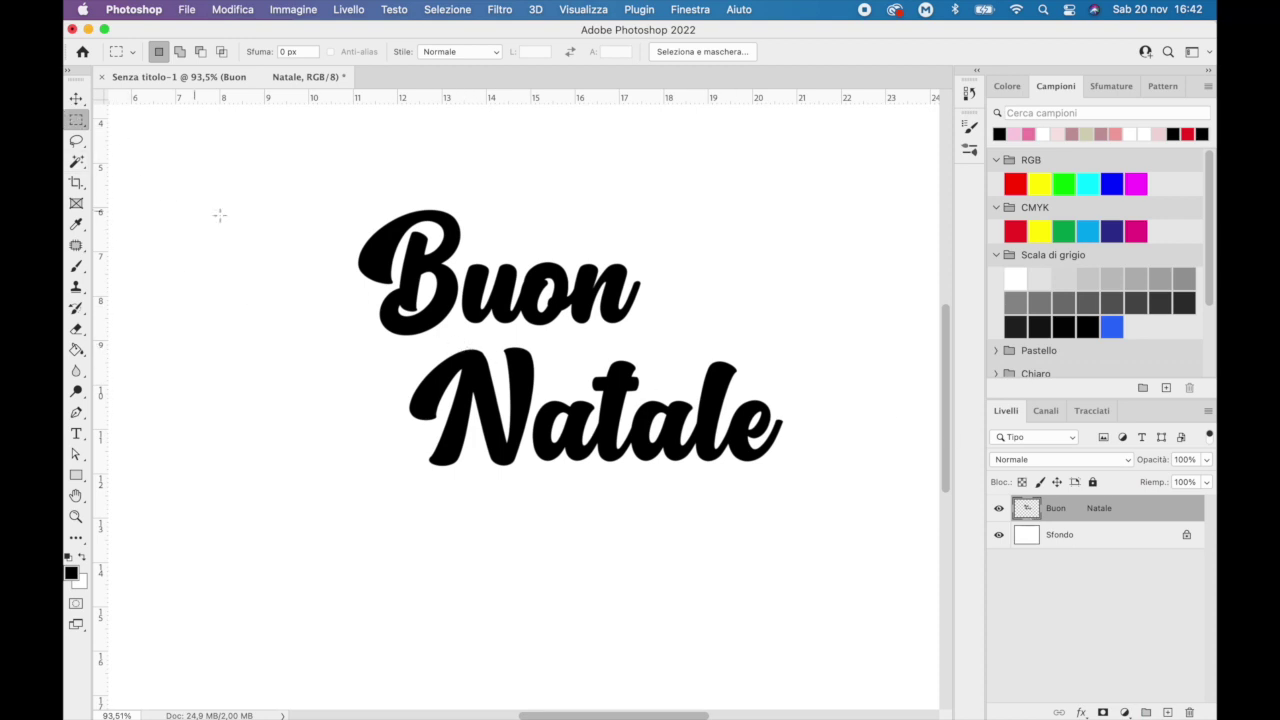
click(998, 534)
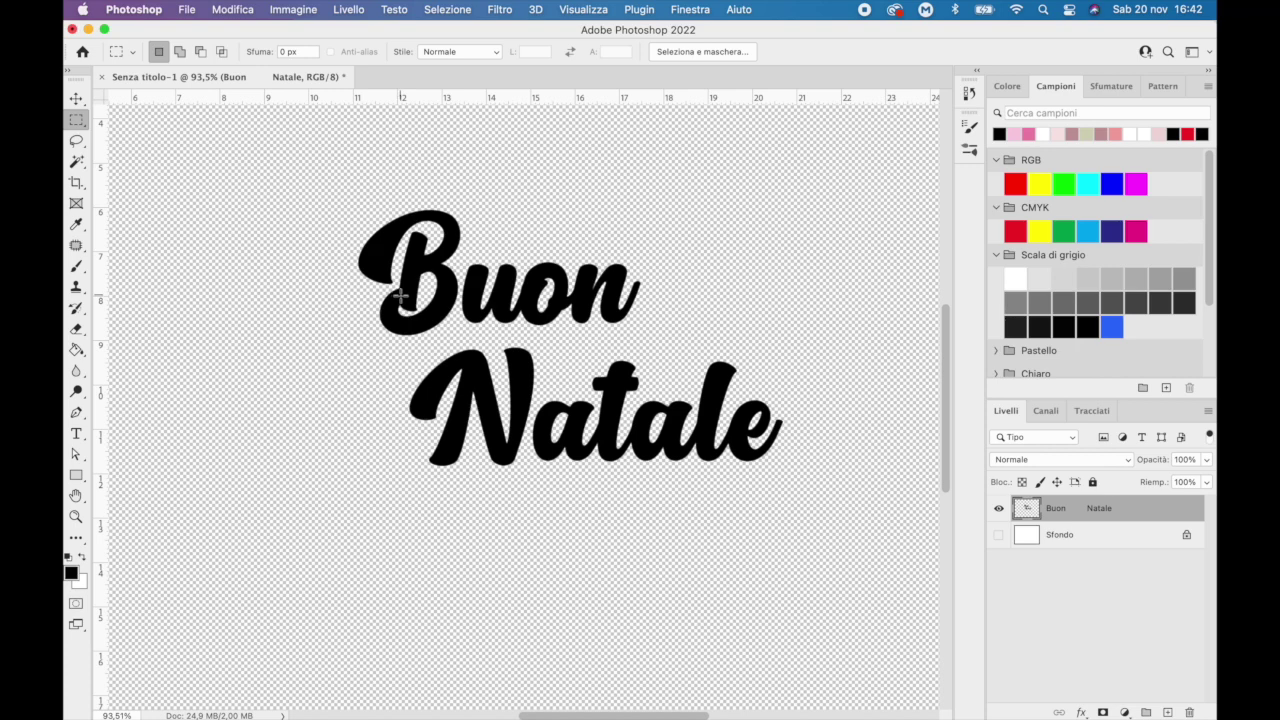
scroll(400, 300, up, 2)
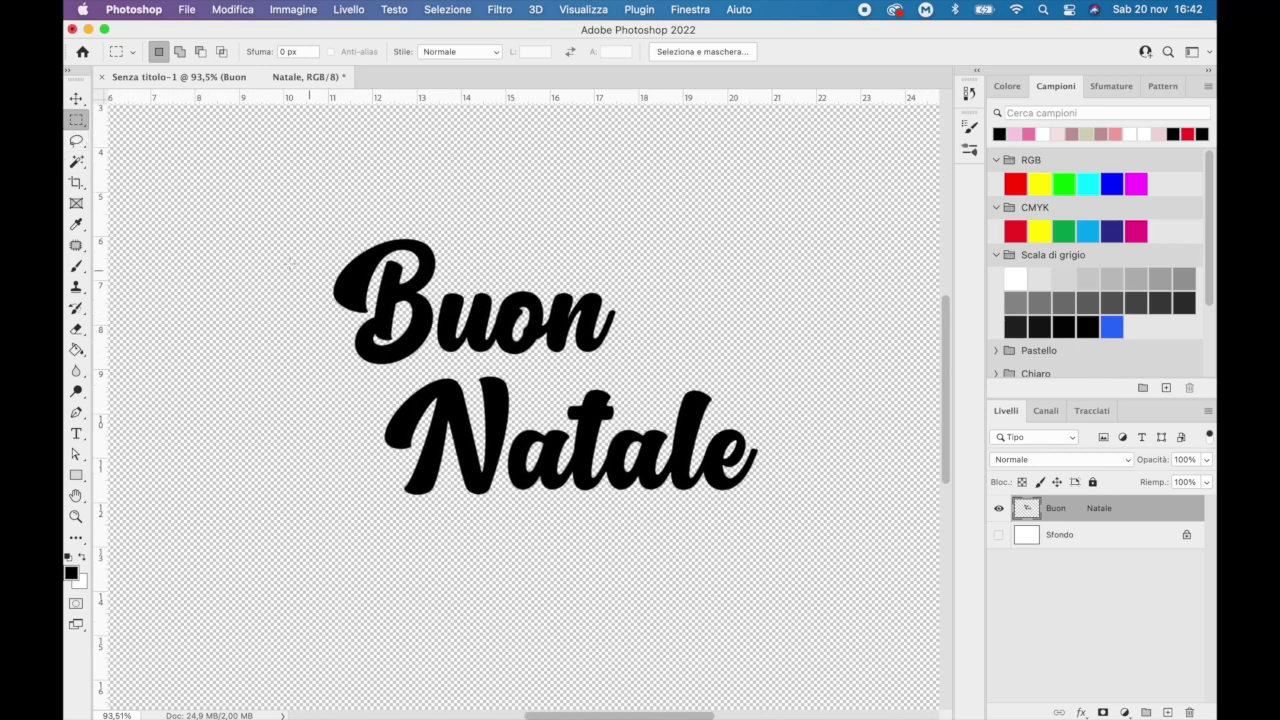
Lasso the word Natale and move it into place under Buon
key(l)
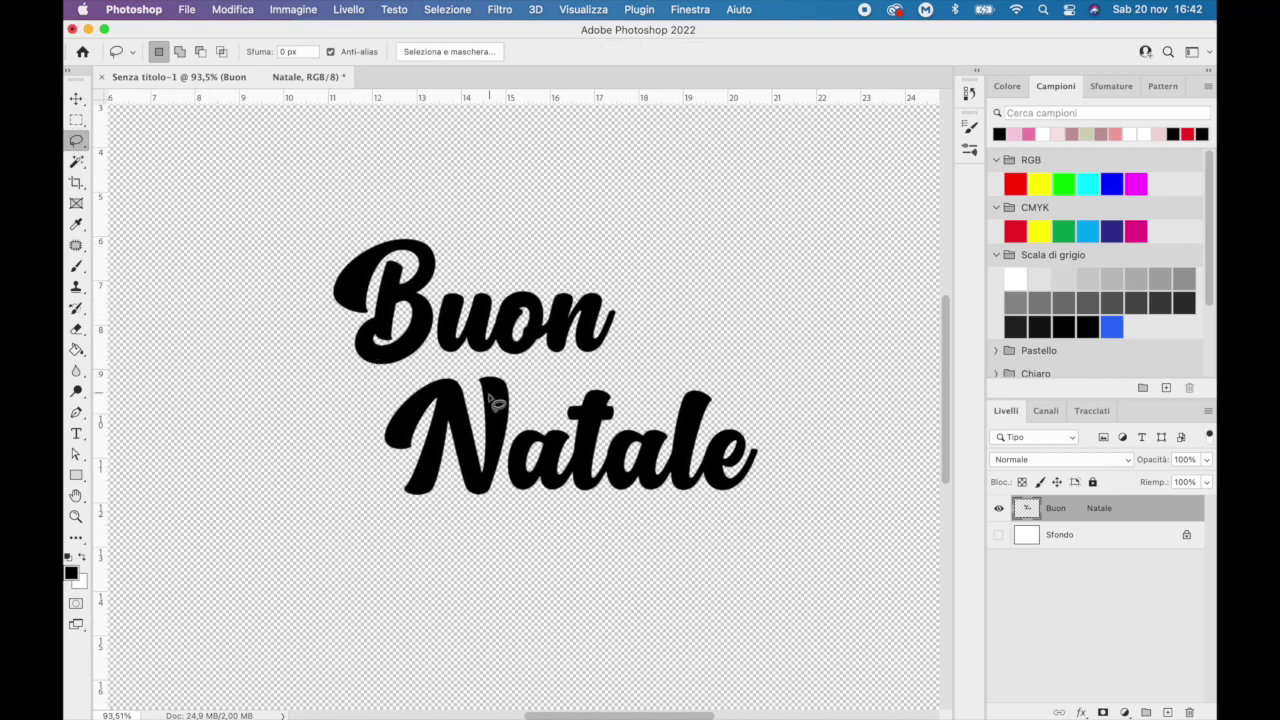
mouse_move(447, 368)
mouse_down()
mouse_move(405, 382)
mouse_move(420, 390)
mouse_move(445, 370)
mouse_up()
key(v)
mouse_move(540, 466)
mouse_down()
mouse_move(362, 466)
mouse_move(612, 450)
mouse_up()
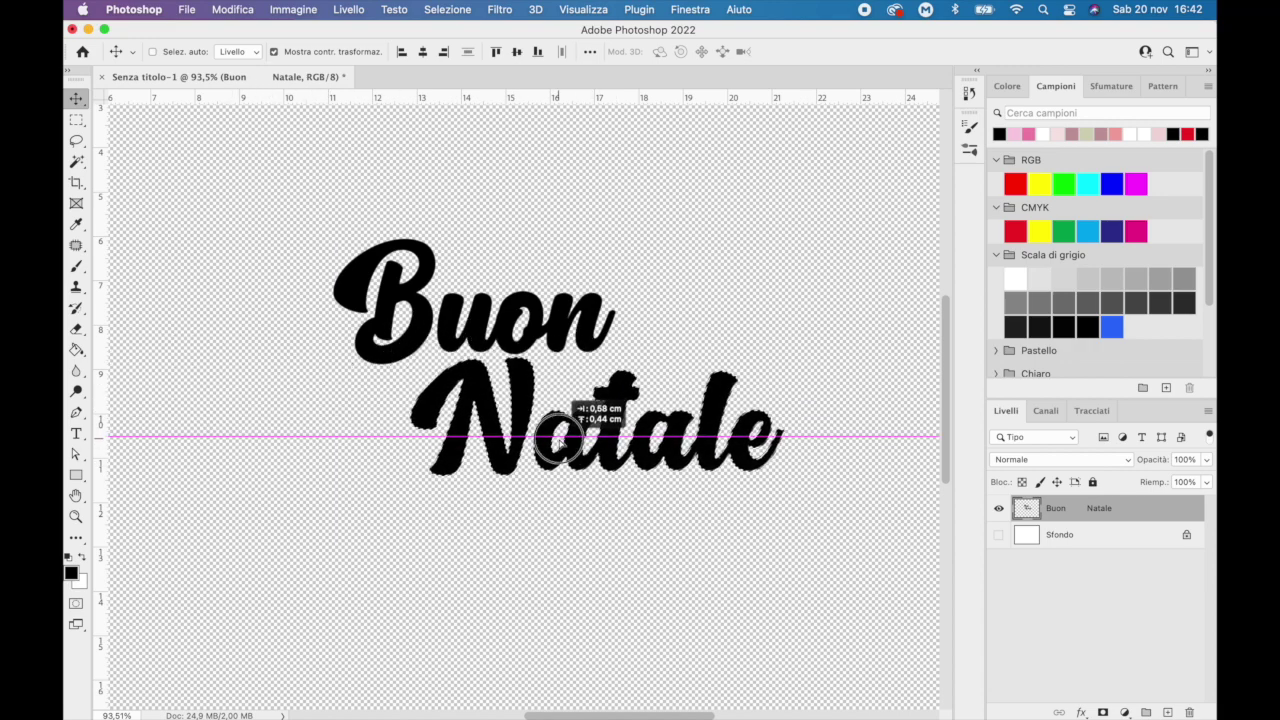
mouse_move(612, 450)
mouse_down()
mouse_move(575, 250)
mouse_move(572, 415)
mouse_up()
click(76, 119)
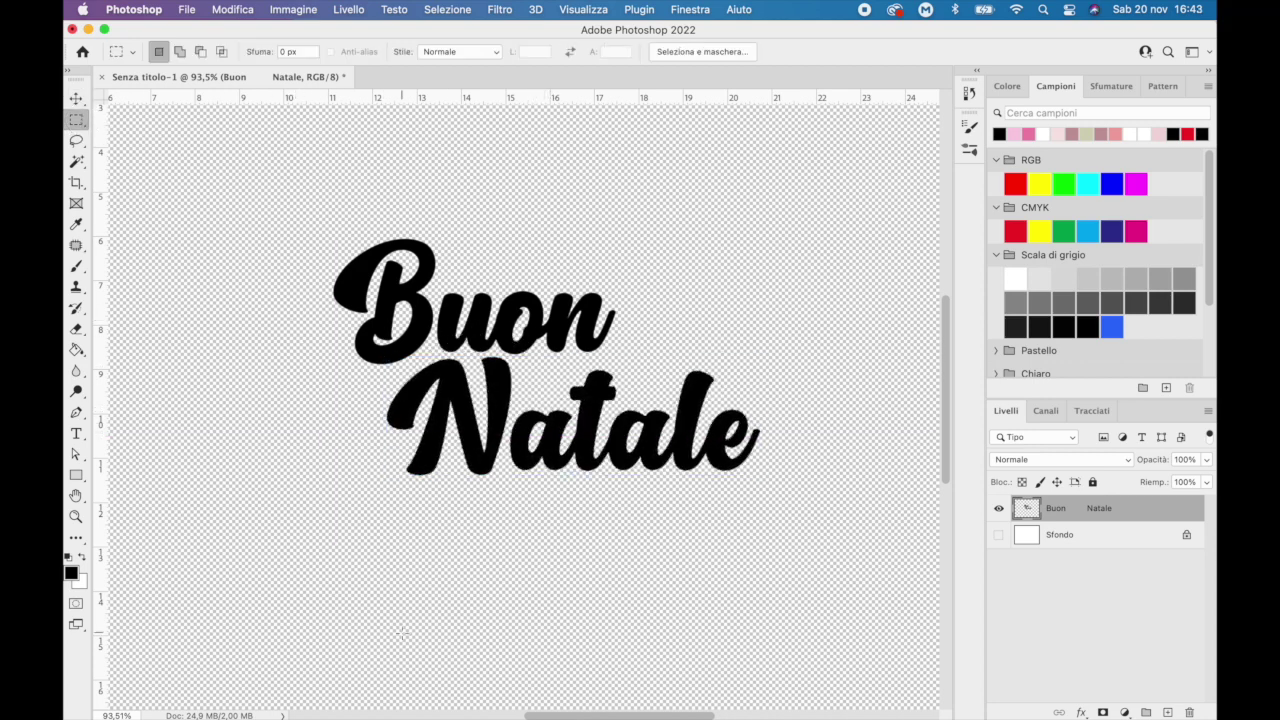
scroll(640, 291, up, 2)
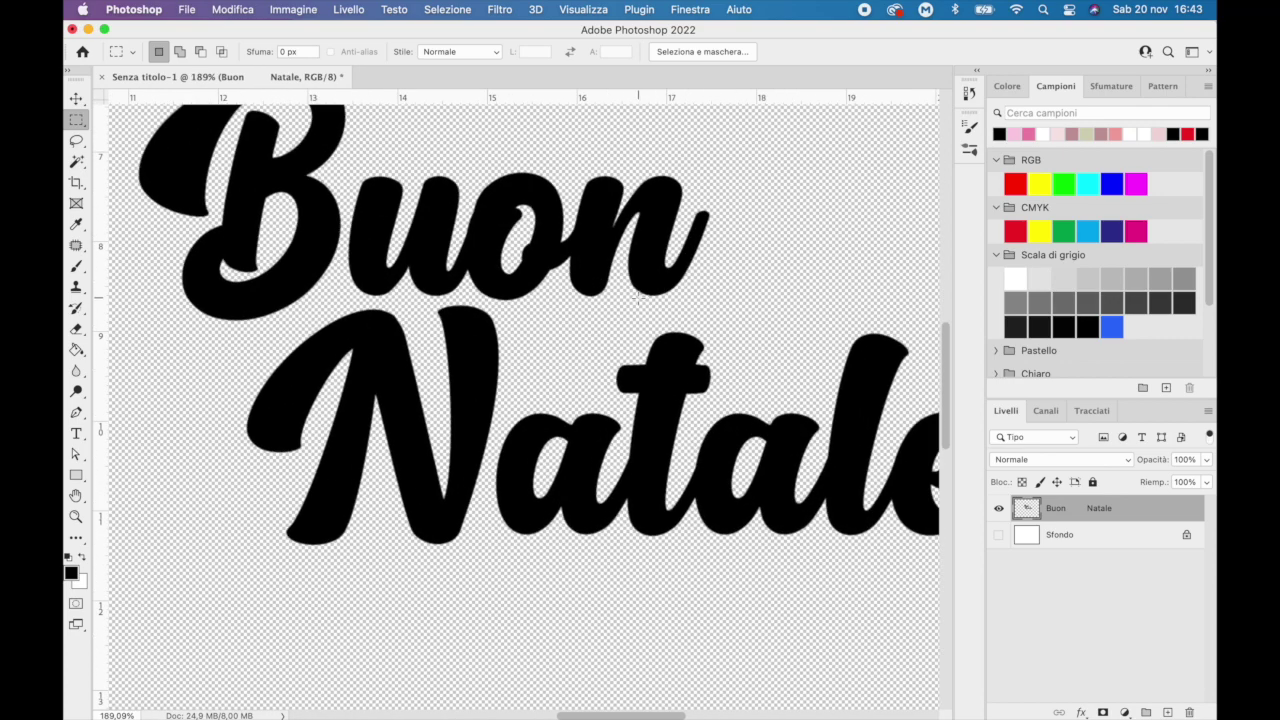
scroll(640, 291, up, 1)
scroll(635, 295, up, 2)
scroll(630, 299, up, 1)
scroll(630, 300, down, 1)
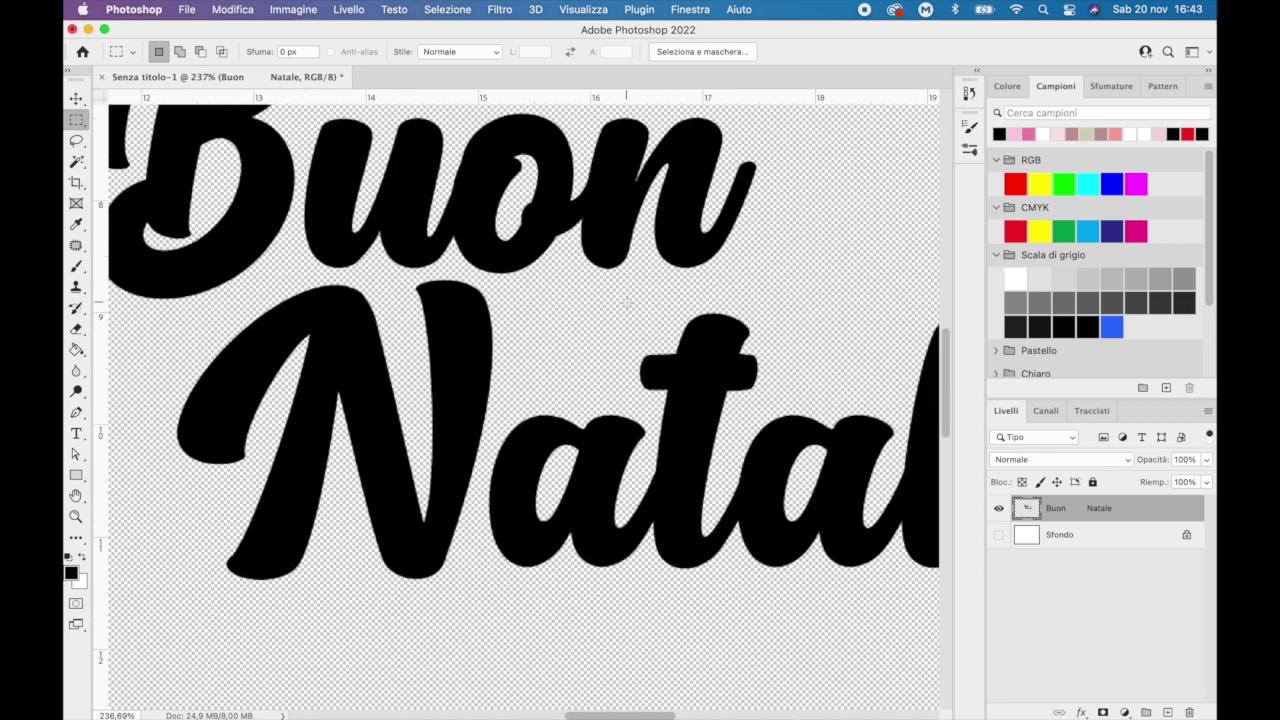
scroll(620, 295, down, 1)
scroll(605, 290, down, 1)
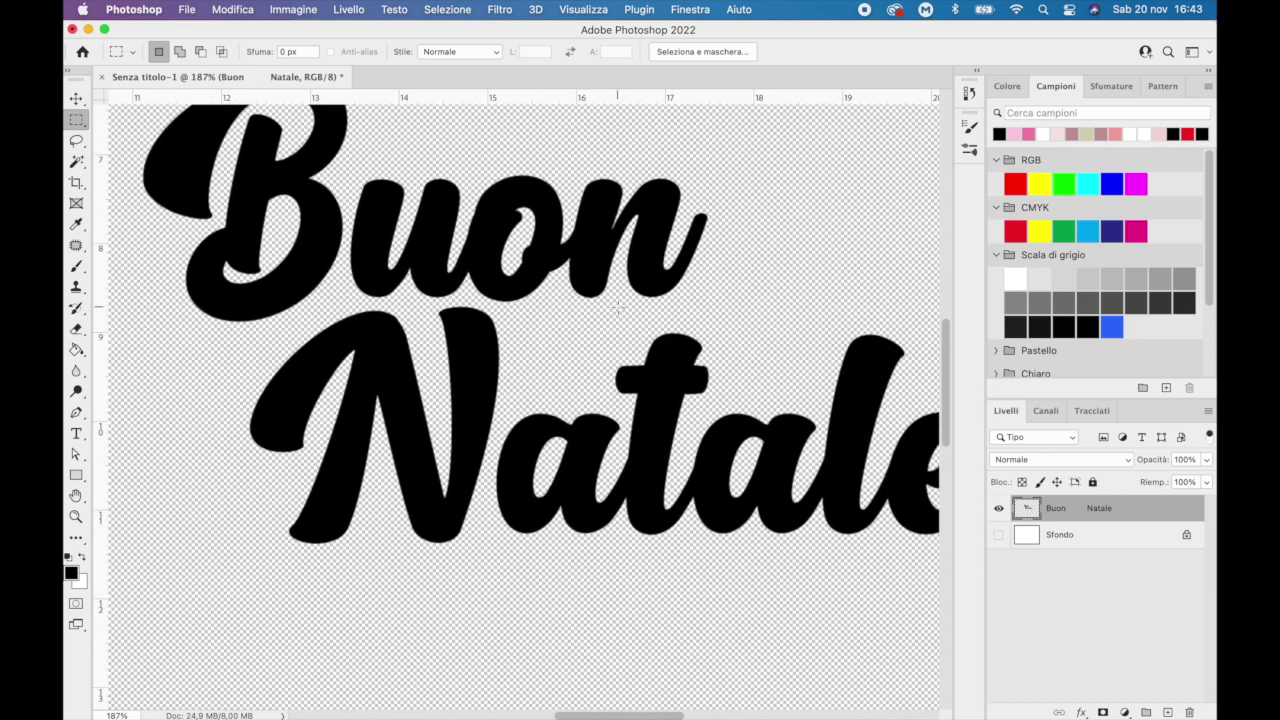
scroll(619, 308, down, 2)
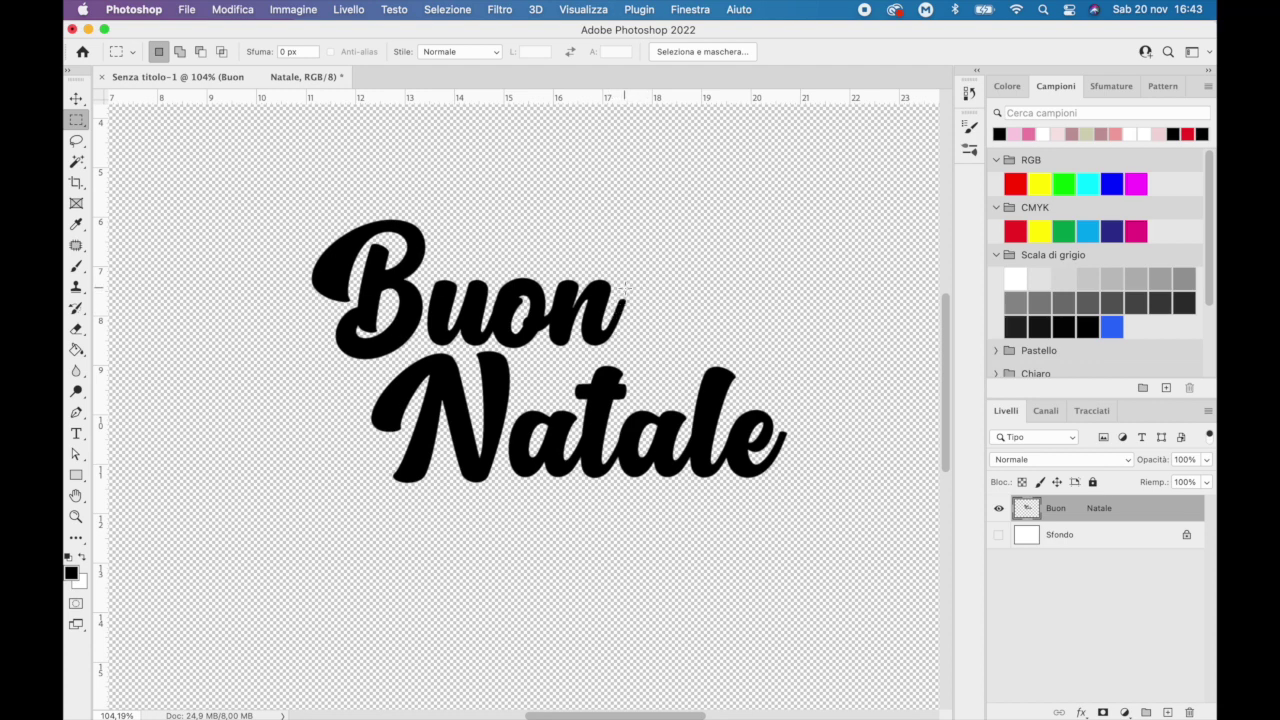
right_click(1108, 511)
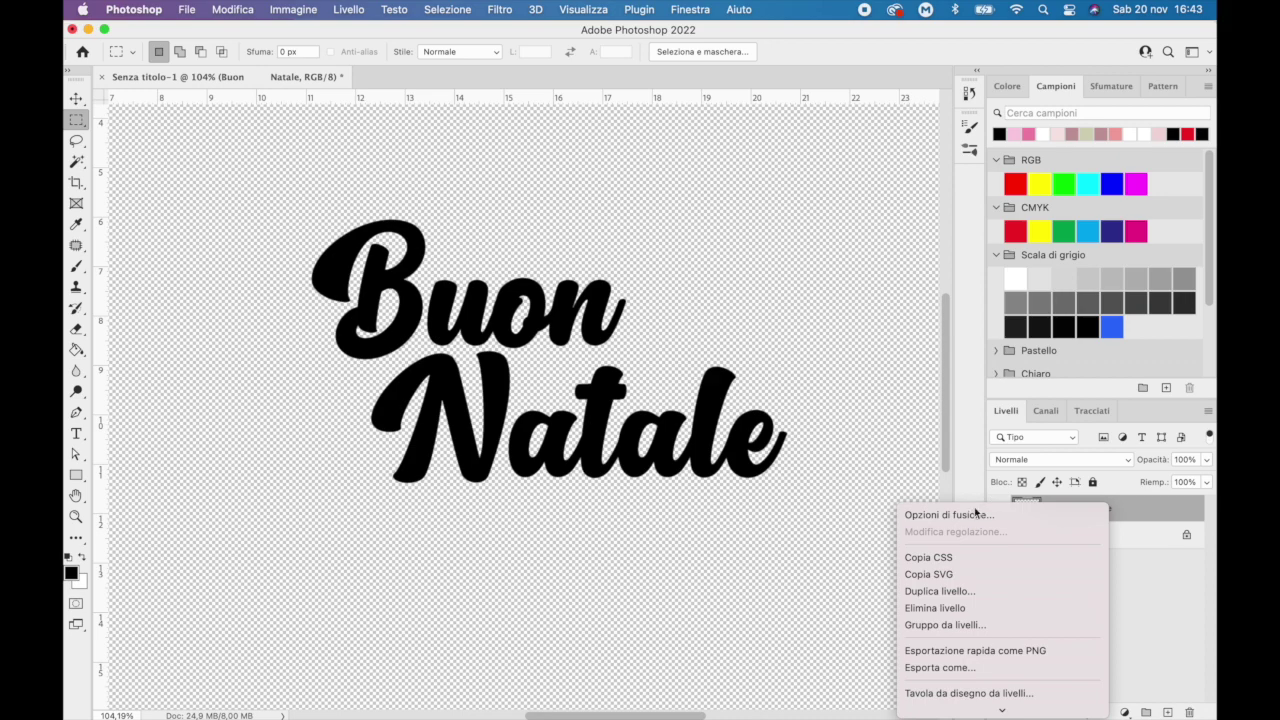
Add a magenta stroke to the text layer via Layer Style
click(972, 516)
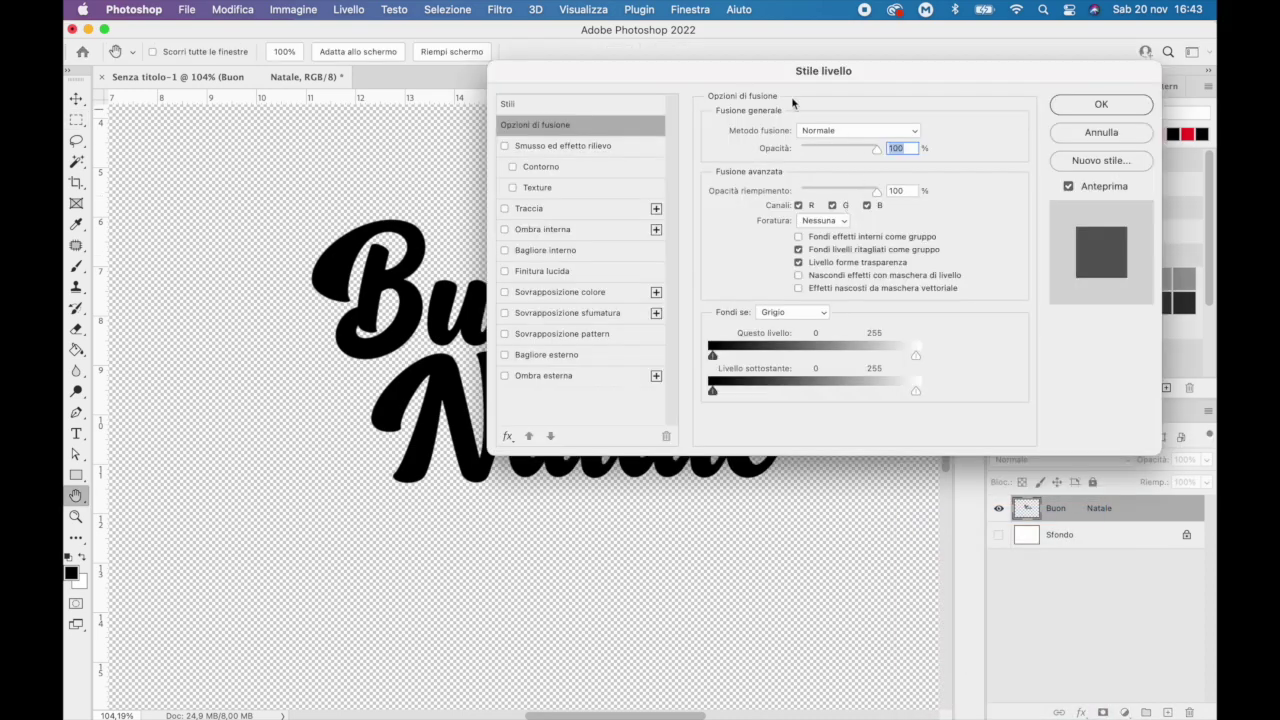
drag(678, 72, 809, 62)
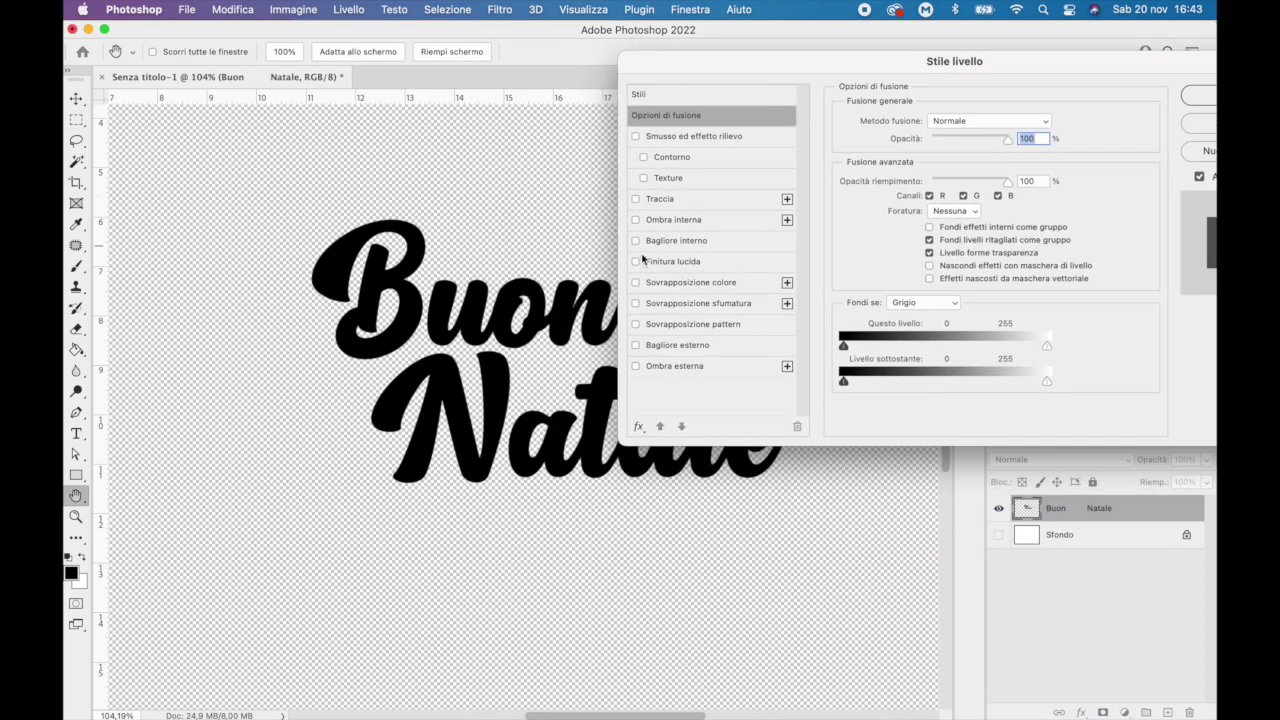
click(635, 198)
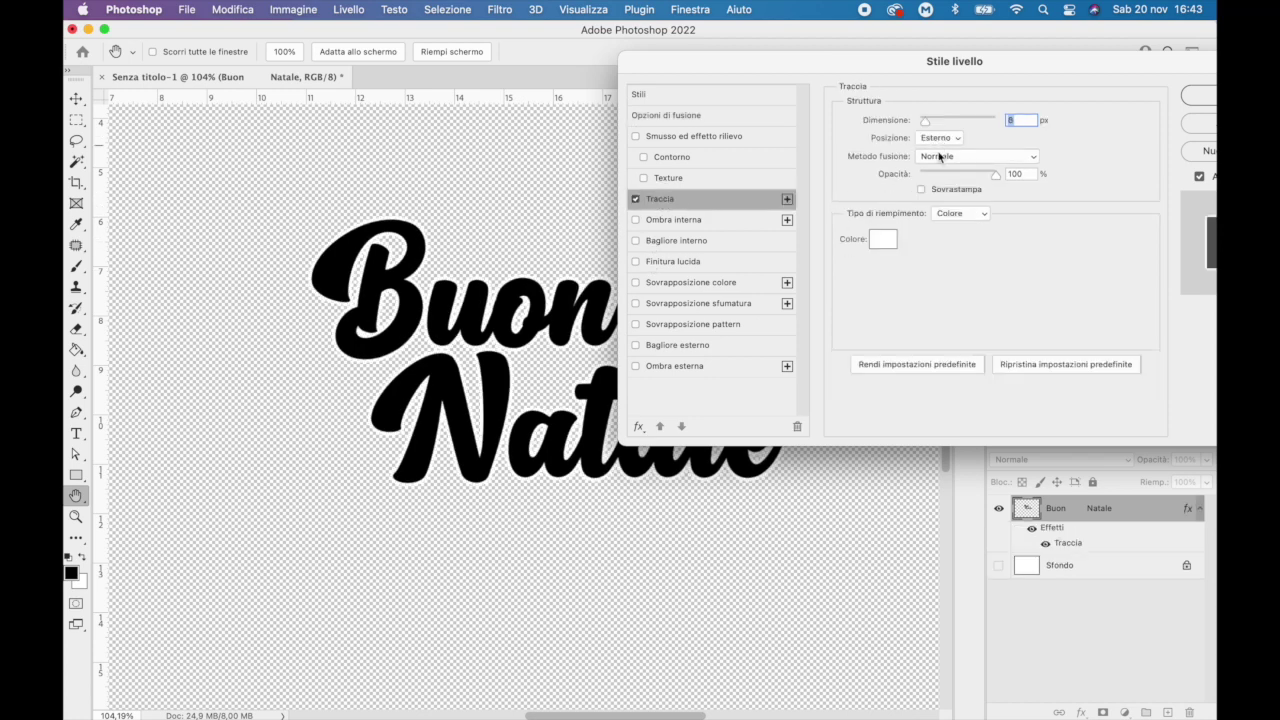
click(882, 240)
click(251, 374)
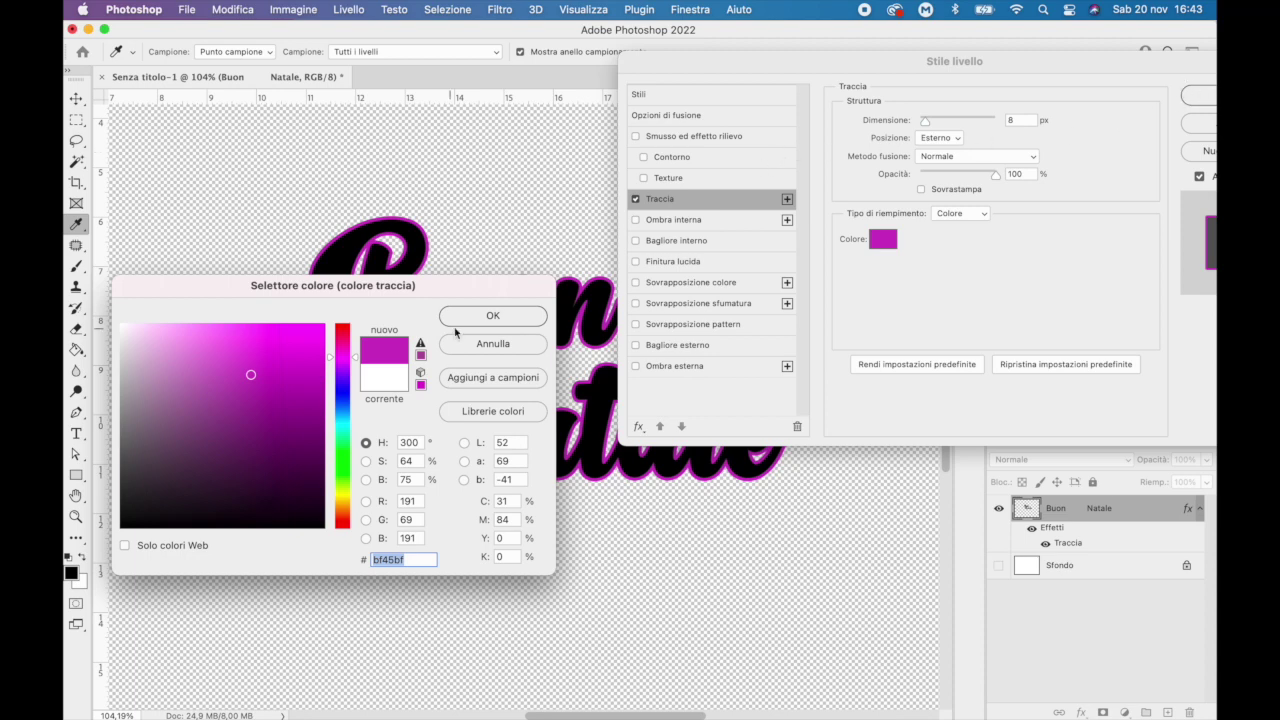
click(468, 324)
Set the stroke to 13 px with Centro position and enable Ombra esterna
mouse_move(925, 120)
mouse_down()
mouse_move(966, 126)
mouse_move(918, 124)
mouse_up()
drag(814, 63, 926, 69)
drag(1033, 126, 1037, 126)
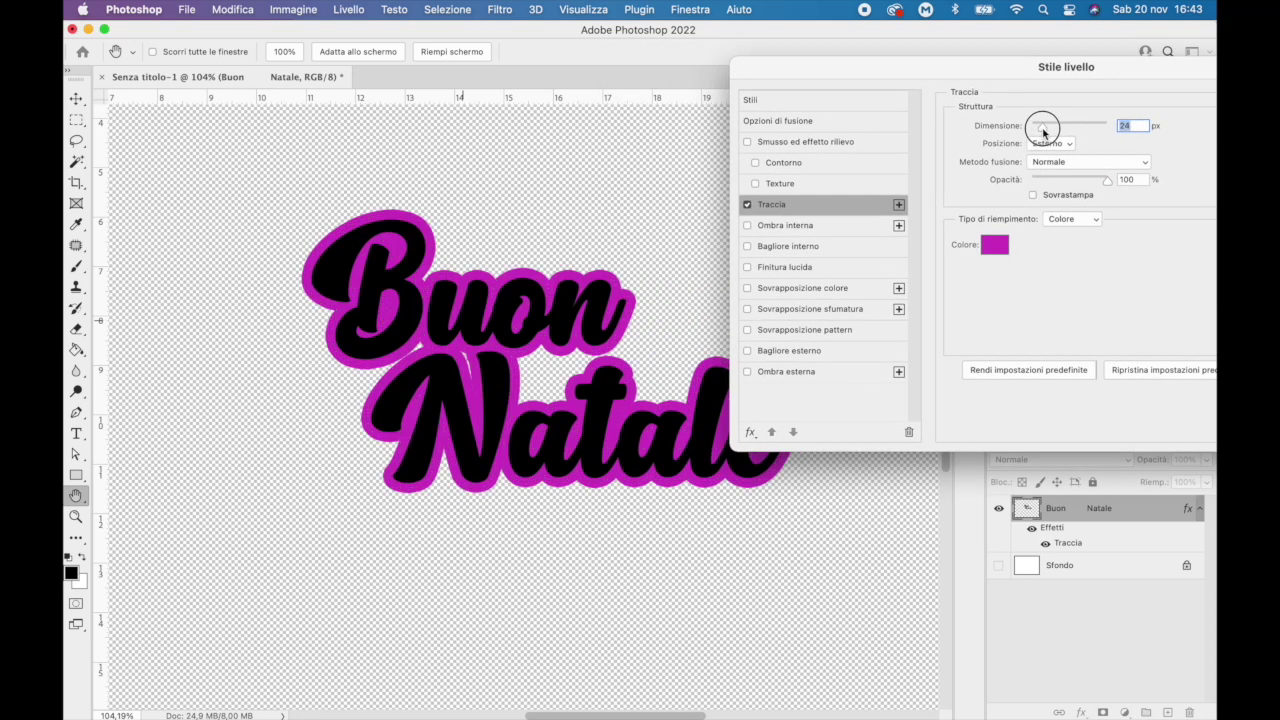
click(1050, 143)
drag(1036, 127, 1039, 127)
click(1050, 143)
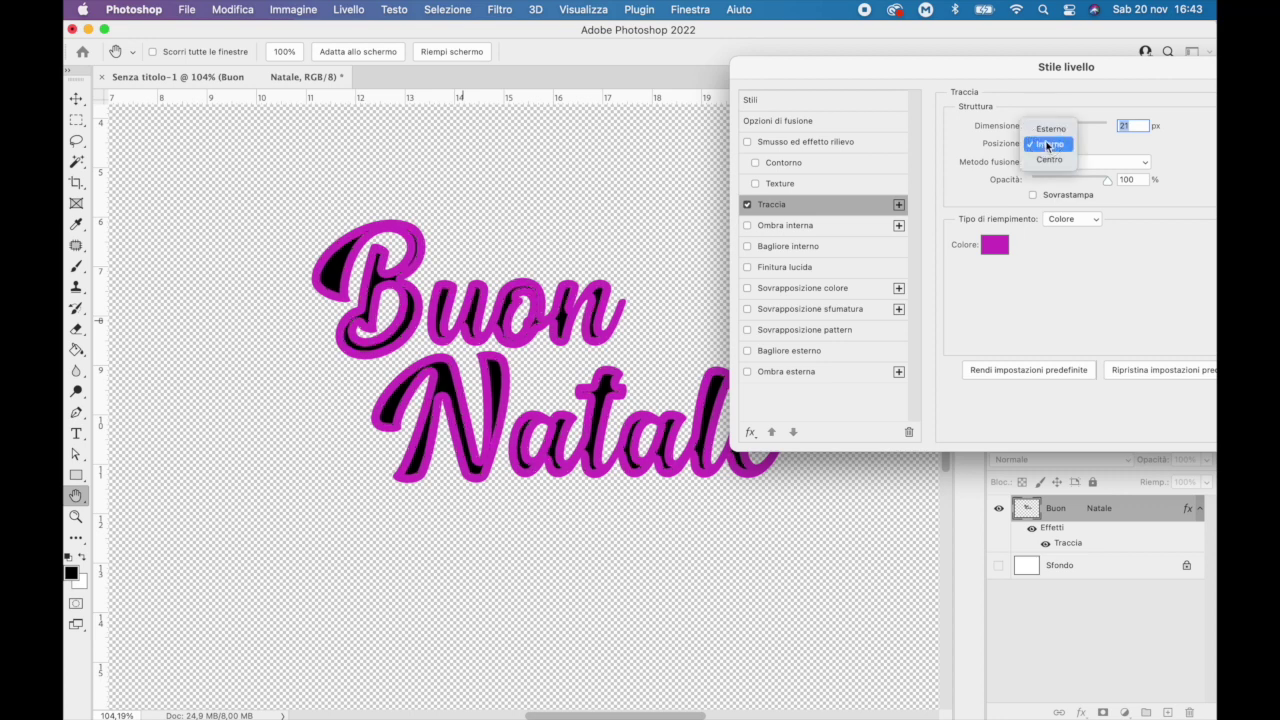
click(1048, 160)
mouse_move(1040, 126)
mouse_down()
mouse_move(1053, 128)
mouse_move(1043, 131)
mouse_up()
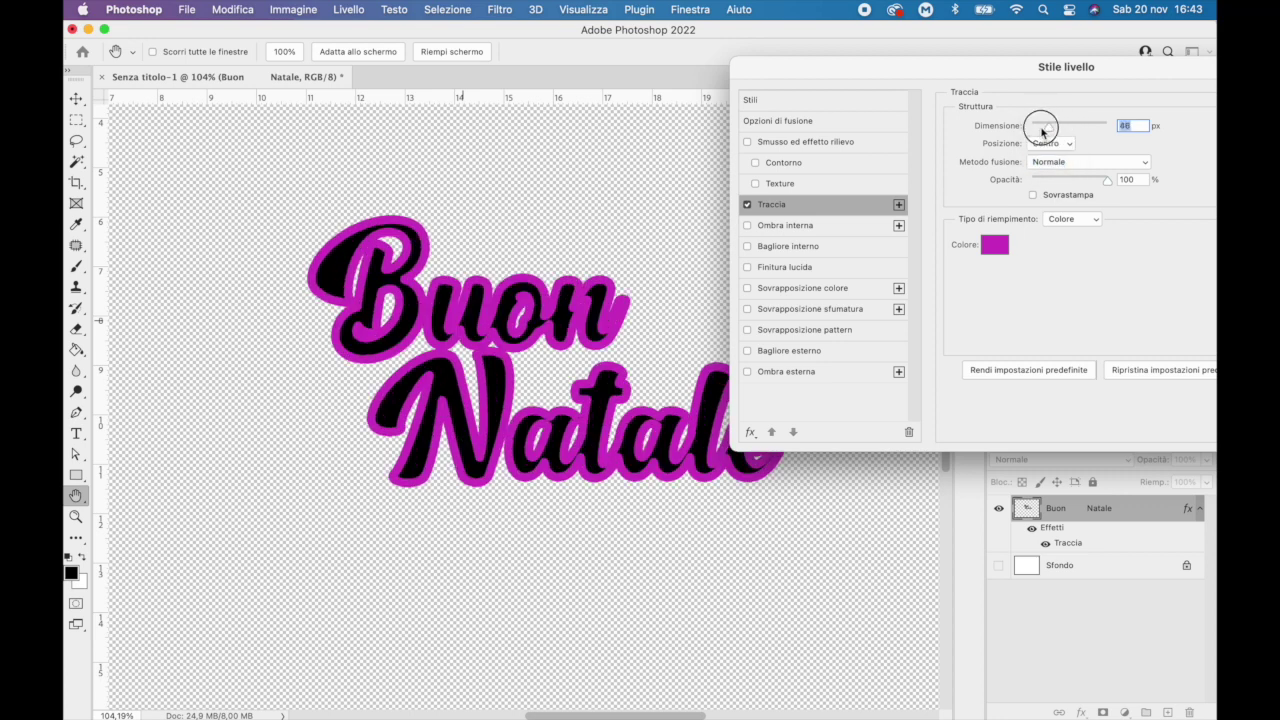
drag(1039, 129, 1042, 130)
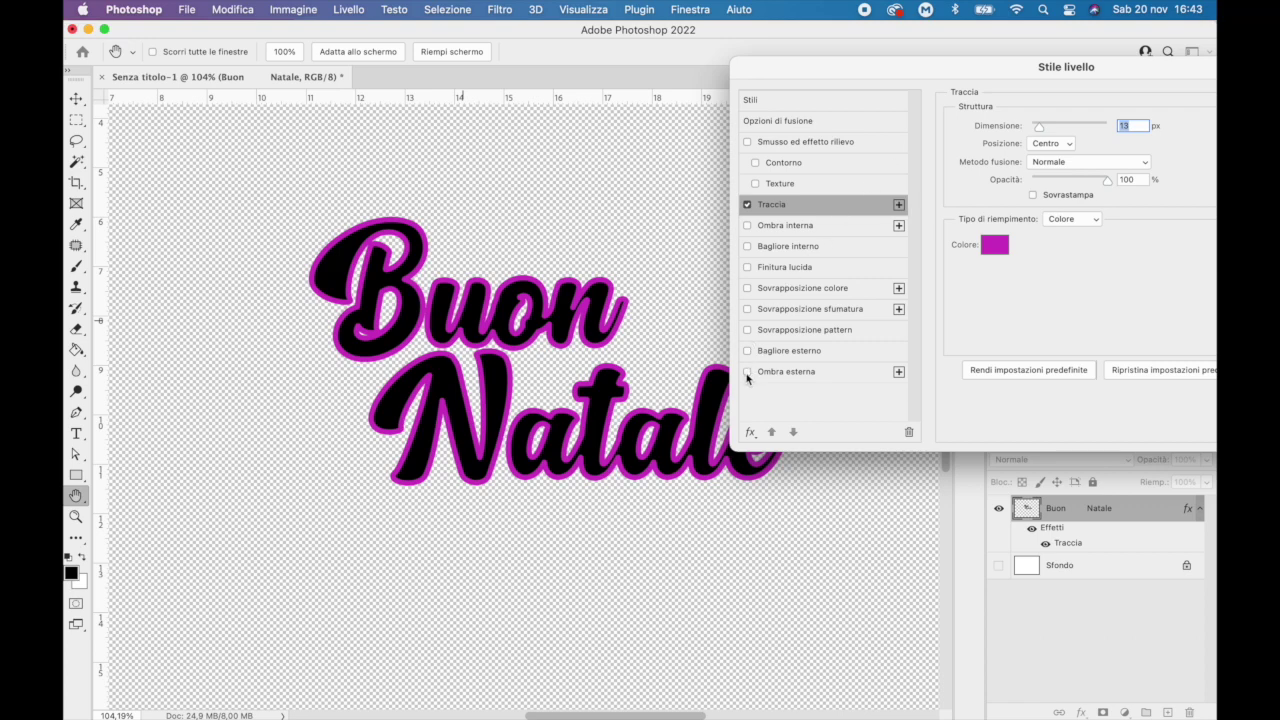
click(747, 225)
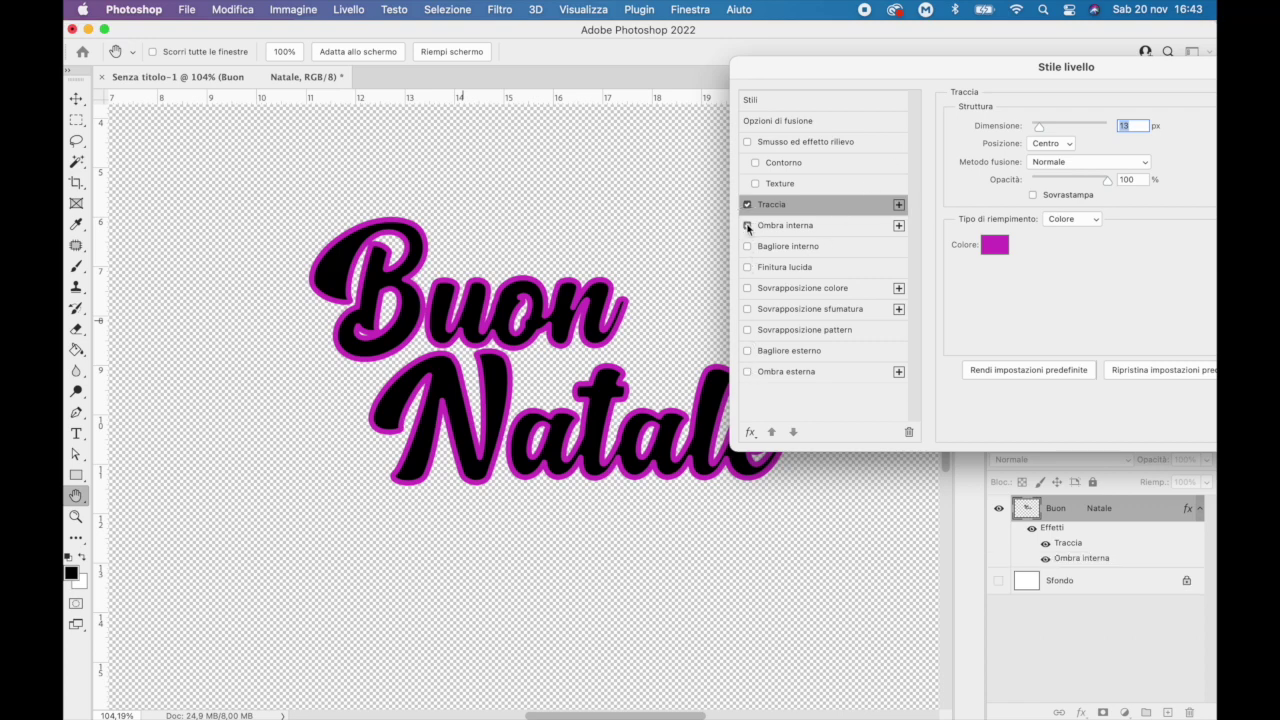
click(747, 371)
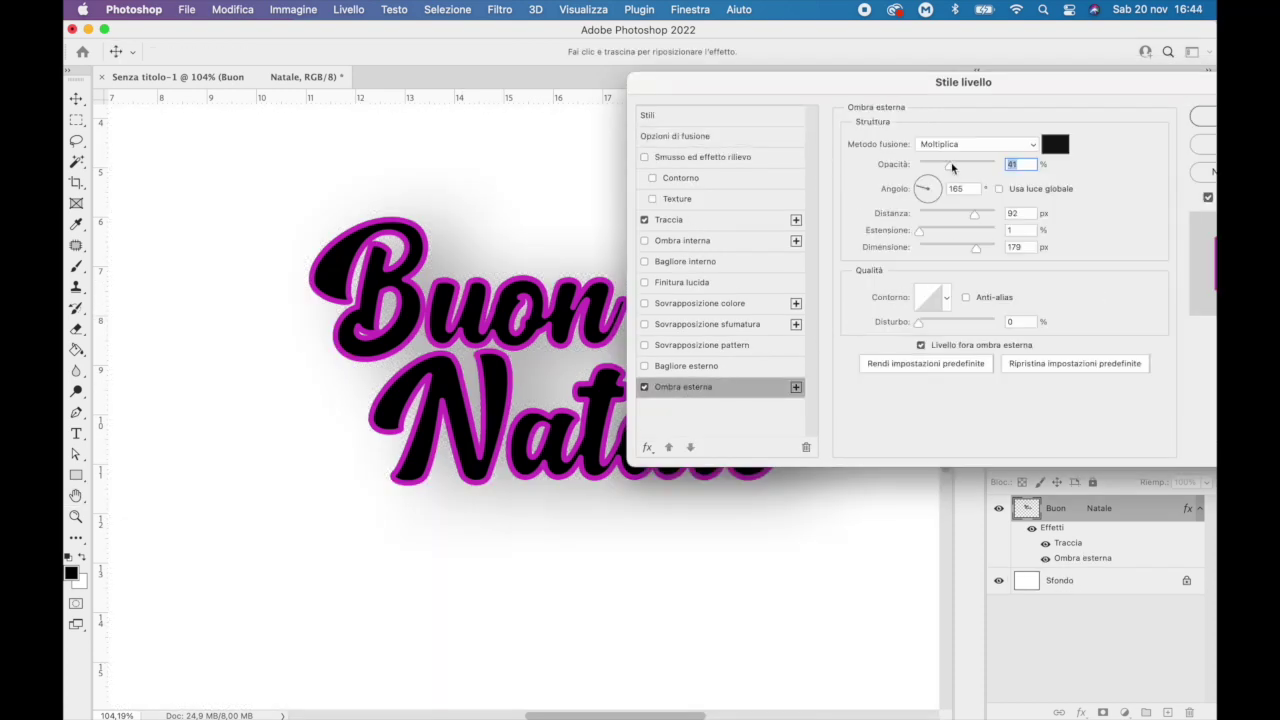
Set Ombra esterna to 92% opacity, 150°, 22 px distance, 5 px size, and apply
click(951, 167)
drag(951, 167, 989, 165)
mouse_move(974, 216)
mouse_down()
mouse_move(921, 220)
mouse_move(935, 255)
mouse_move(924, 254)
mouse_move(937, 219)
mouse_move(930, 188)
mouse_move(915, 184)
mouse_up()
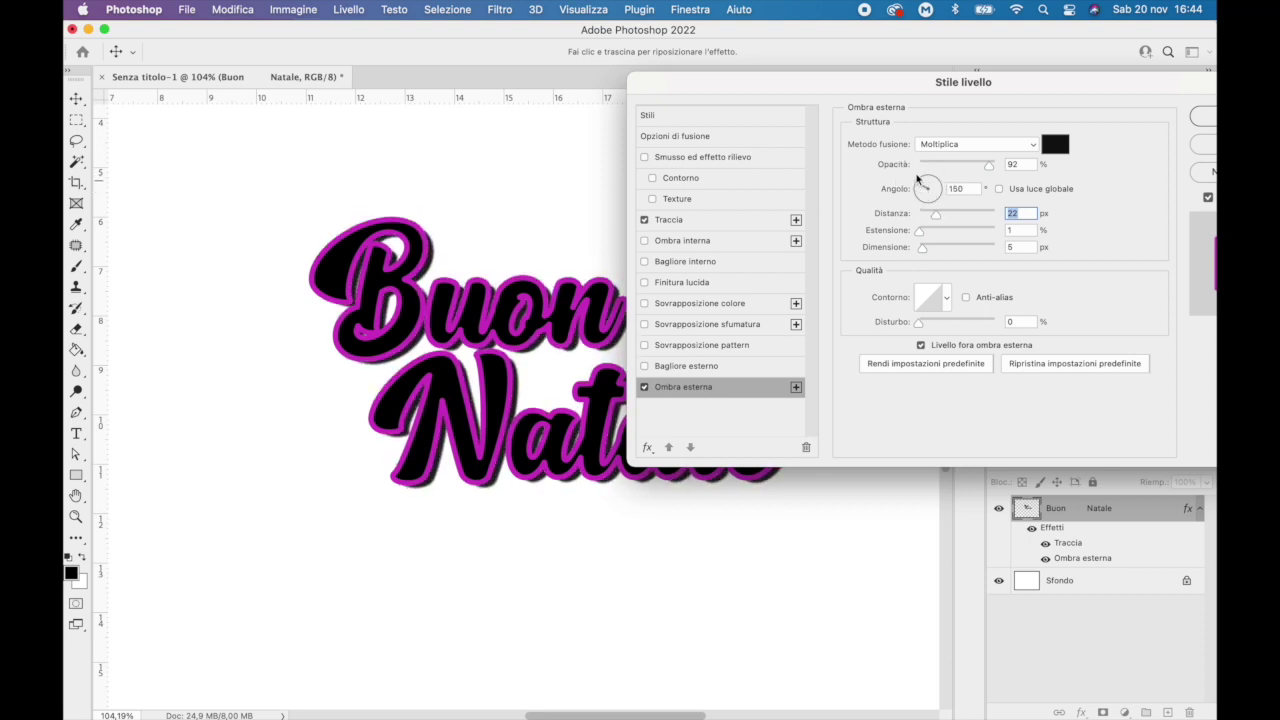
key(Return)
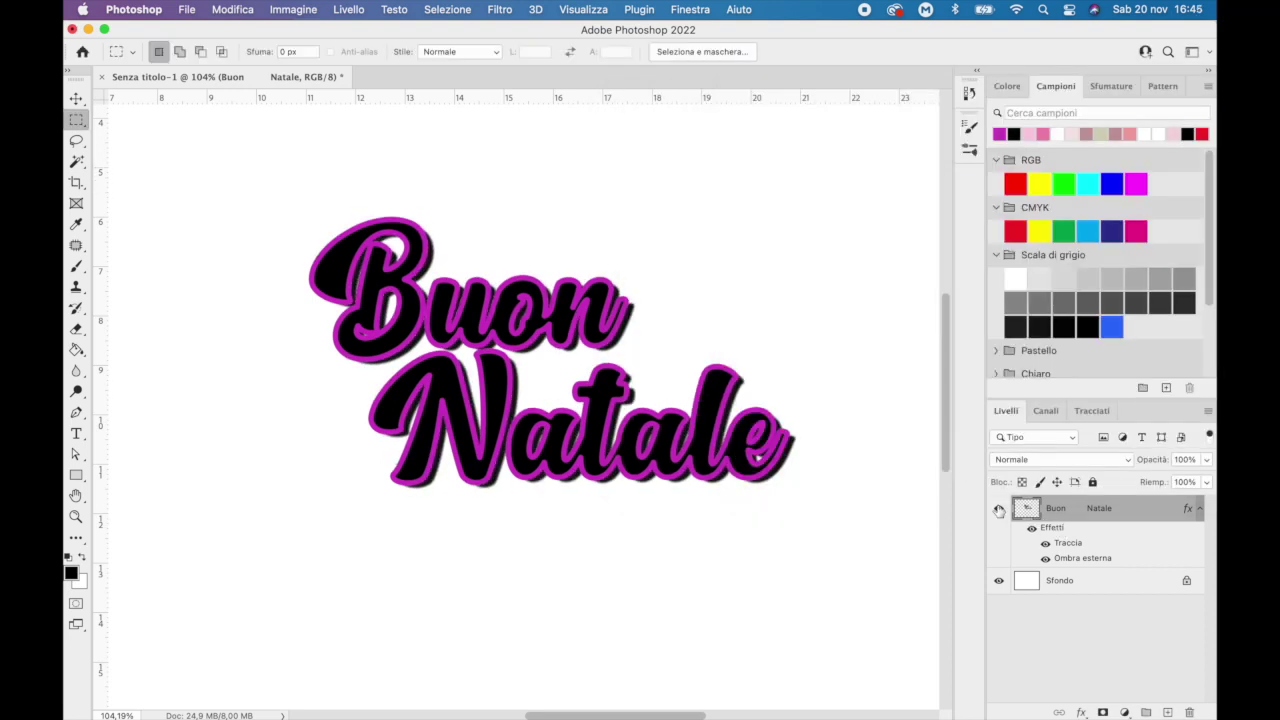
Duplicate the Buon Natale layer and quick-export it to Scrivania as 'Buon Natale copia.png'
key(ctrl+j)
right_click(1100, 510)
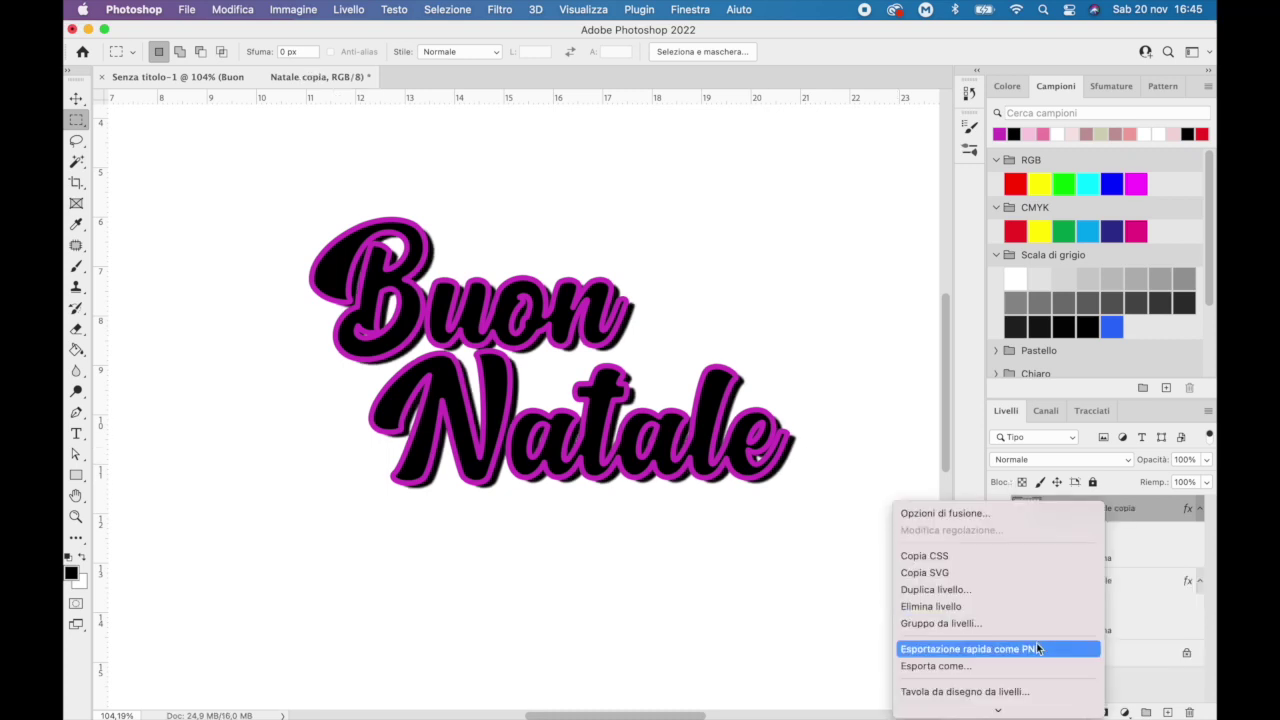
key(Escape)
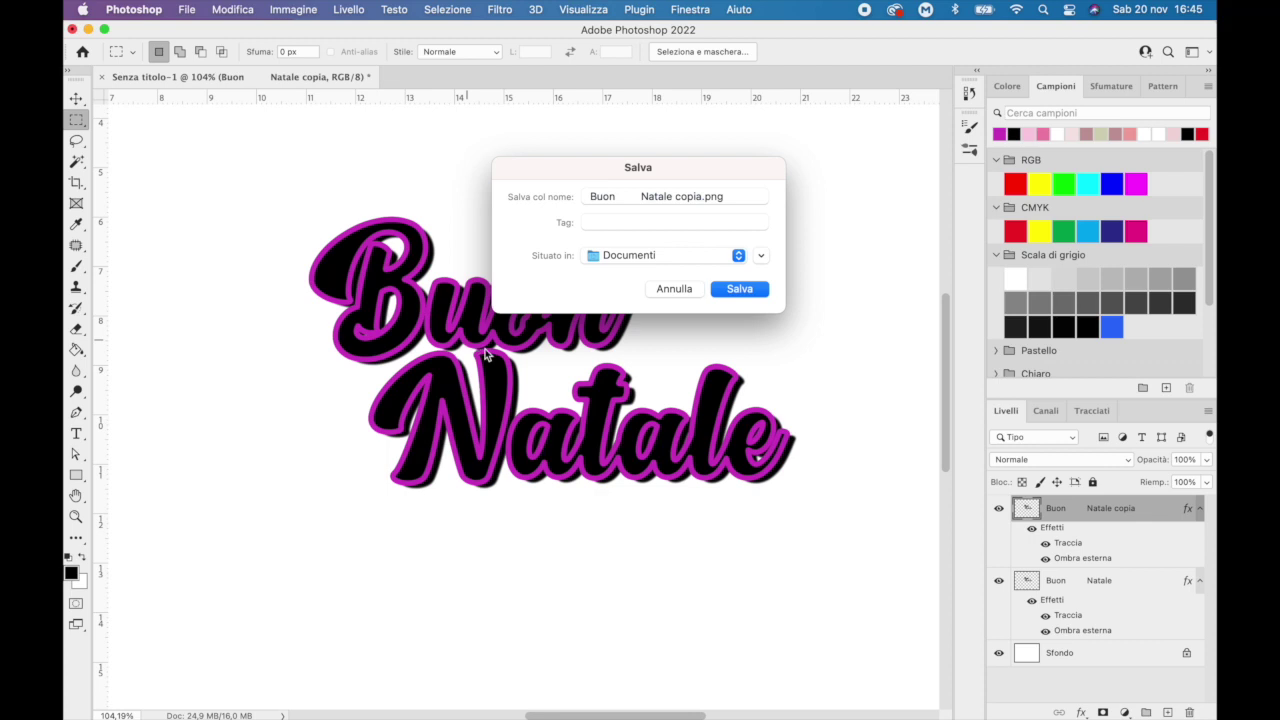
click(638, 196)
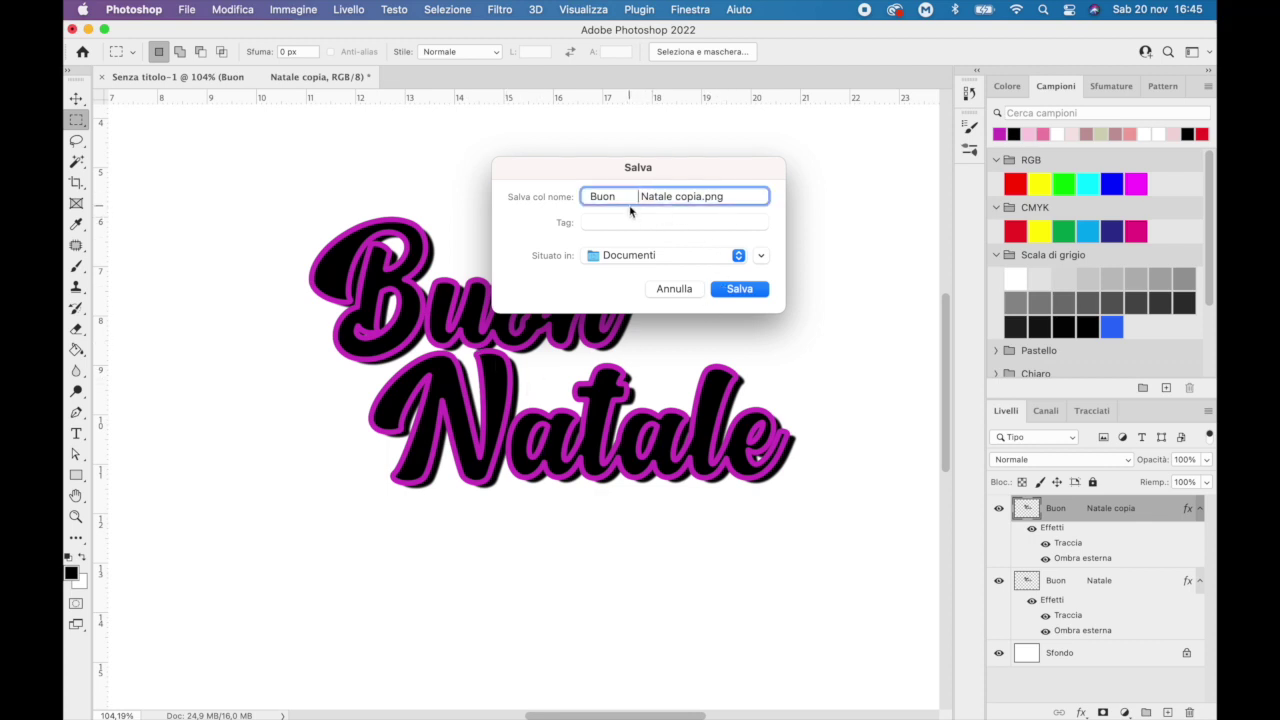
key(BackSpace)
key(BackSpace)
key(BackSpace)
key(BackSpace)
key(BackSpace)
key(BackSpace)
click(688, 255)
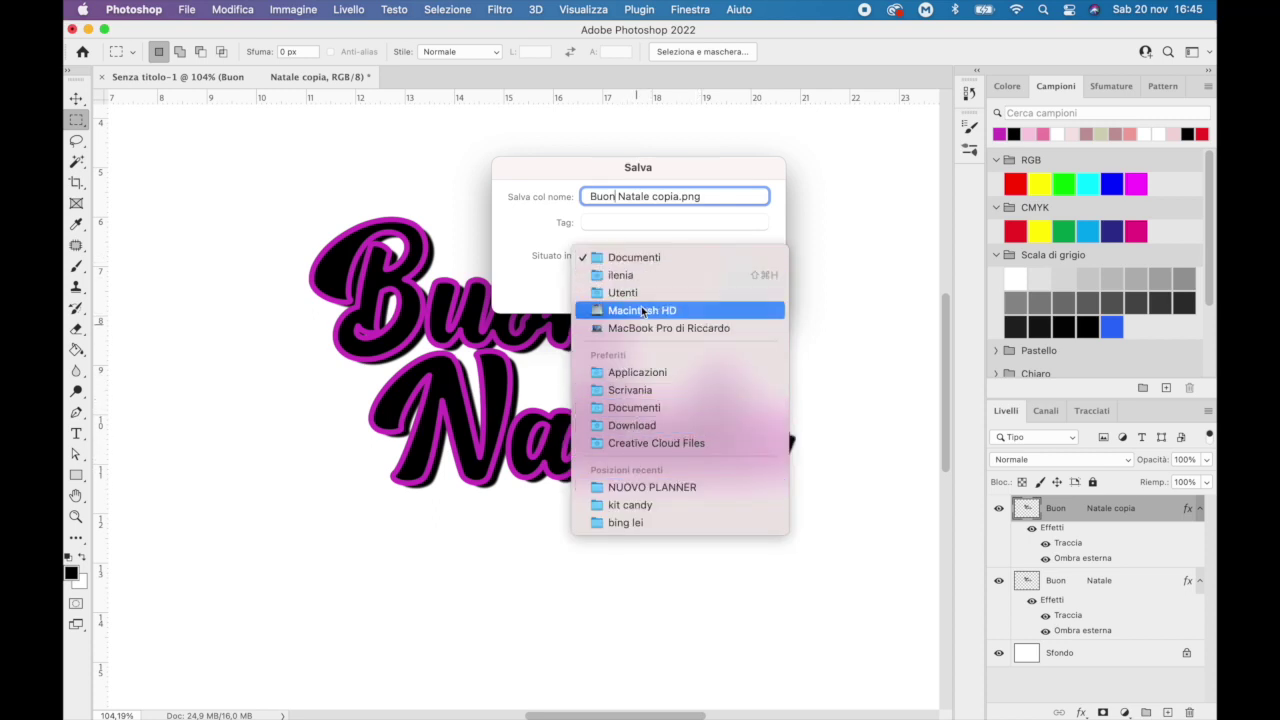
click(642, 397)
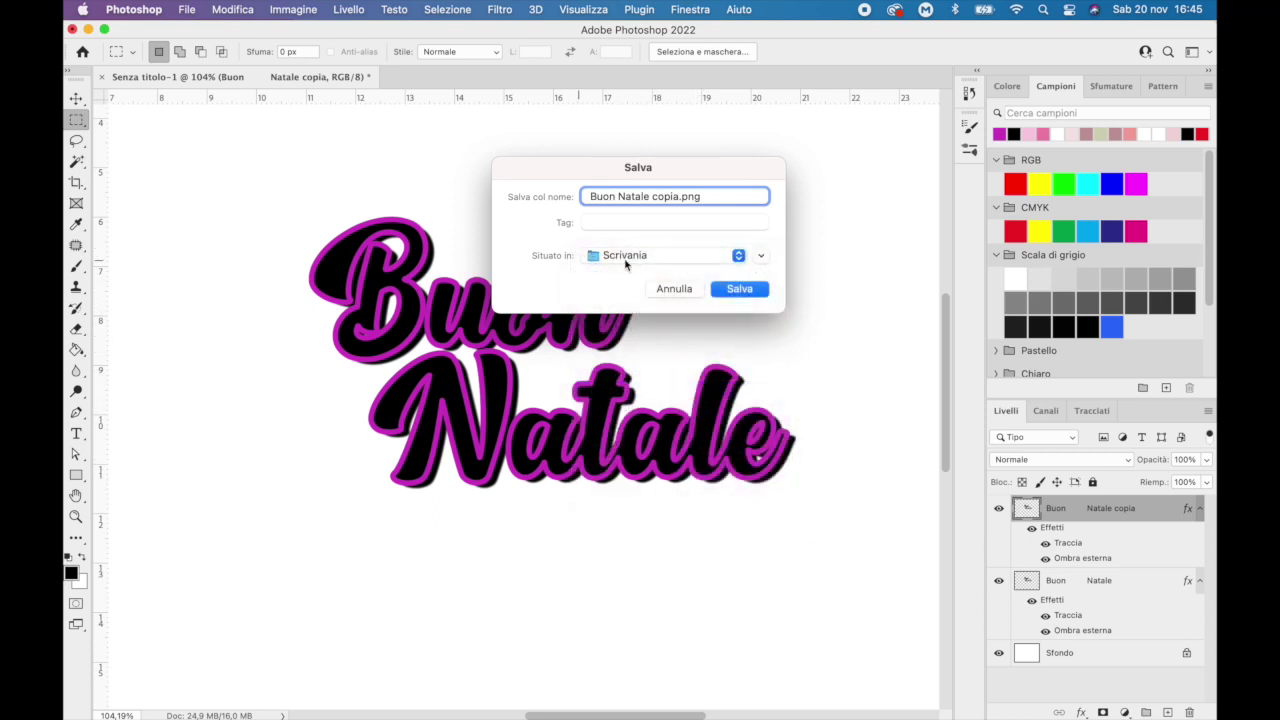
click(741, 290)
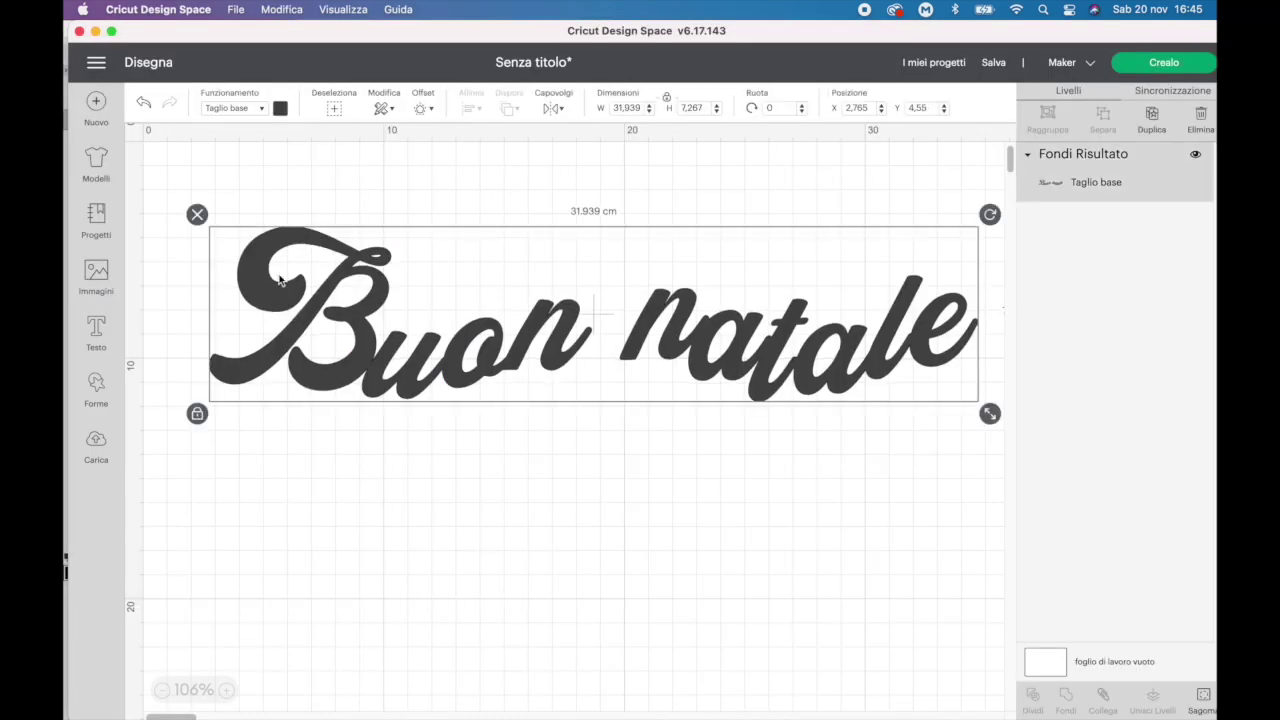
key(BackSpace)
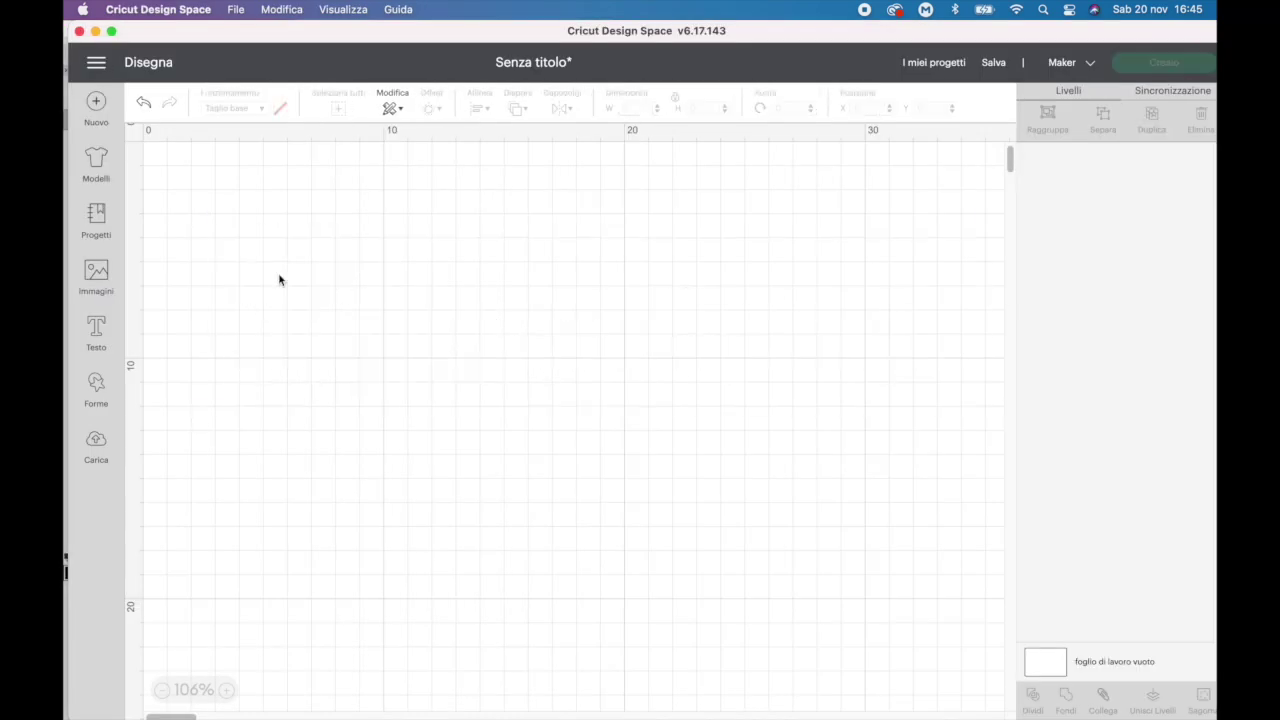
Upload Buon Natale copia.png as a moderately complex, print-then-cut image
click(97, 444)
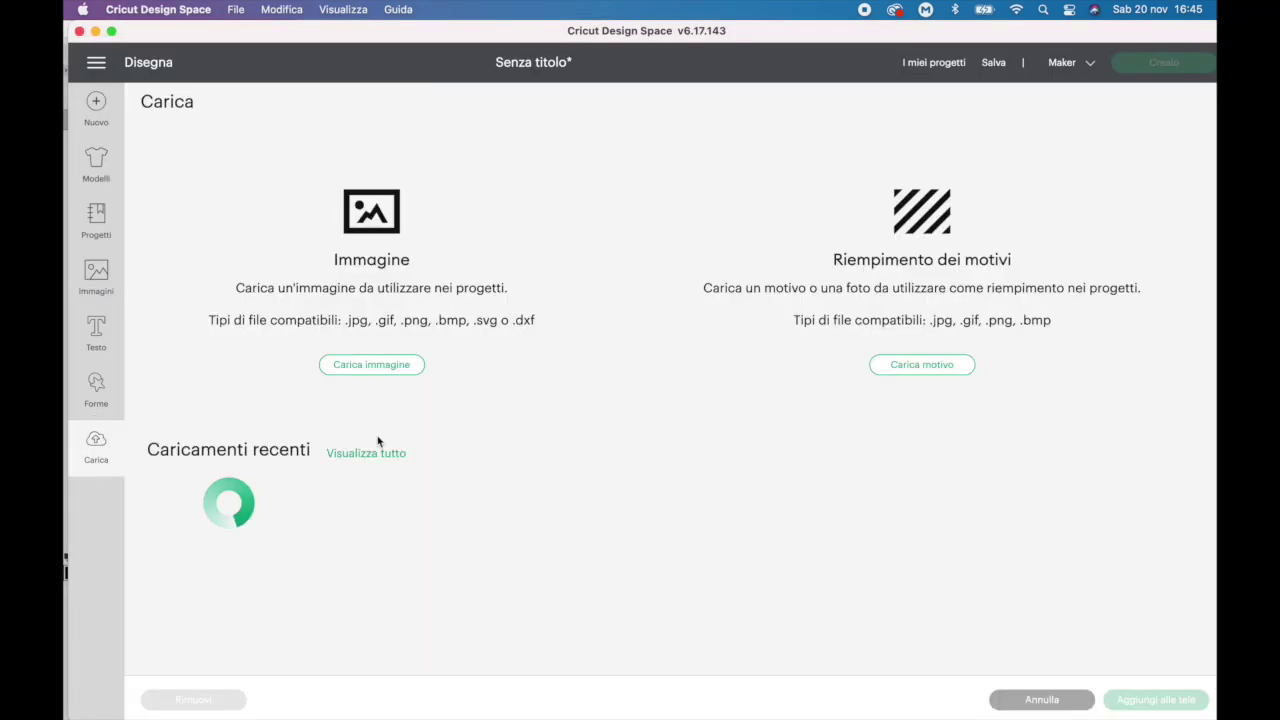
click(360, 367)
click(677, 389)
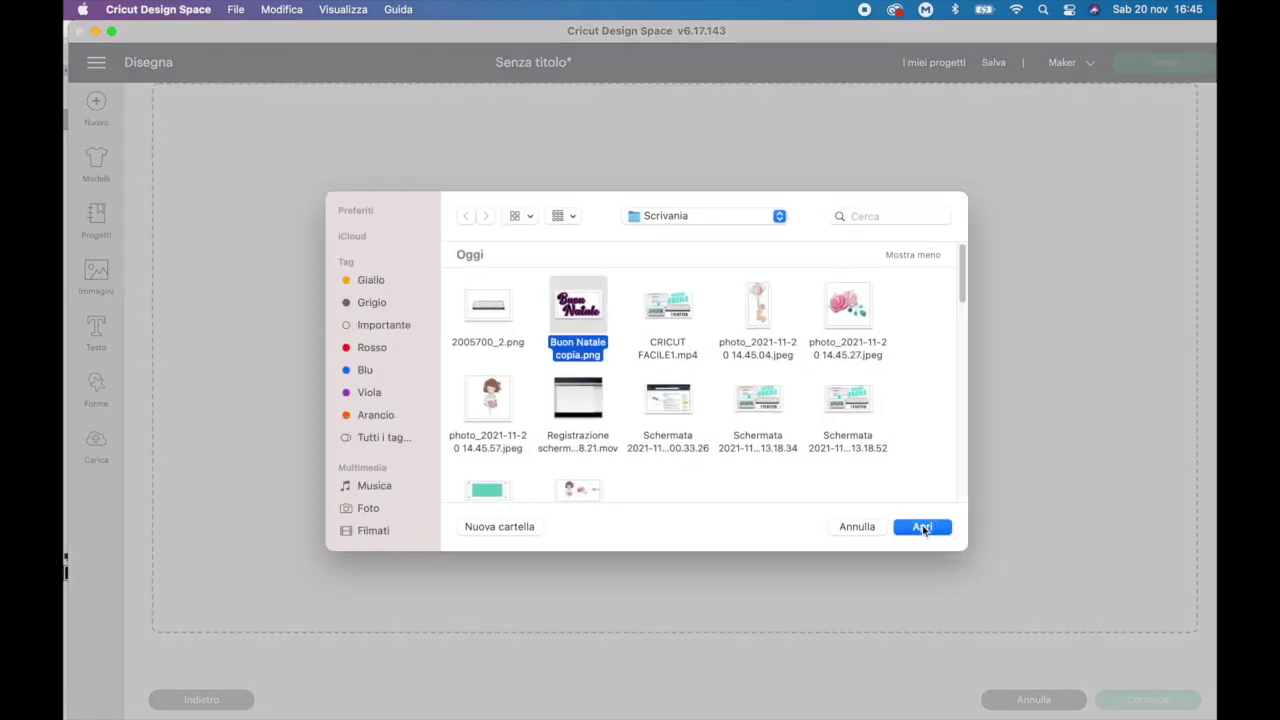
click(922, 527)
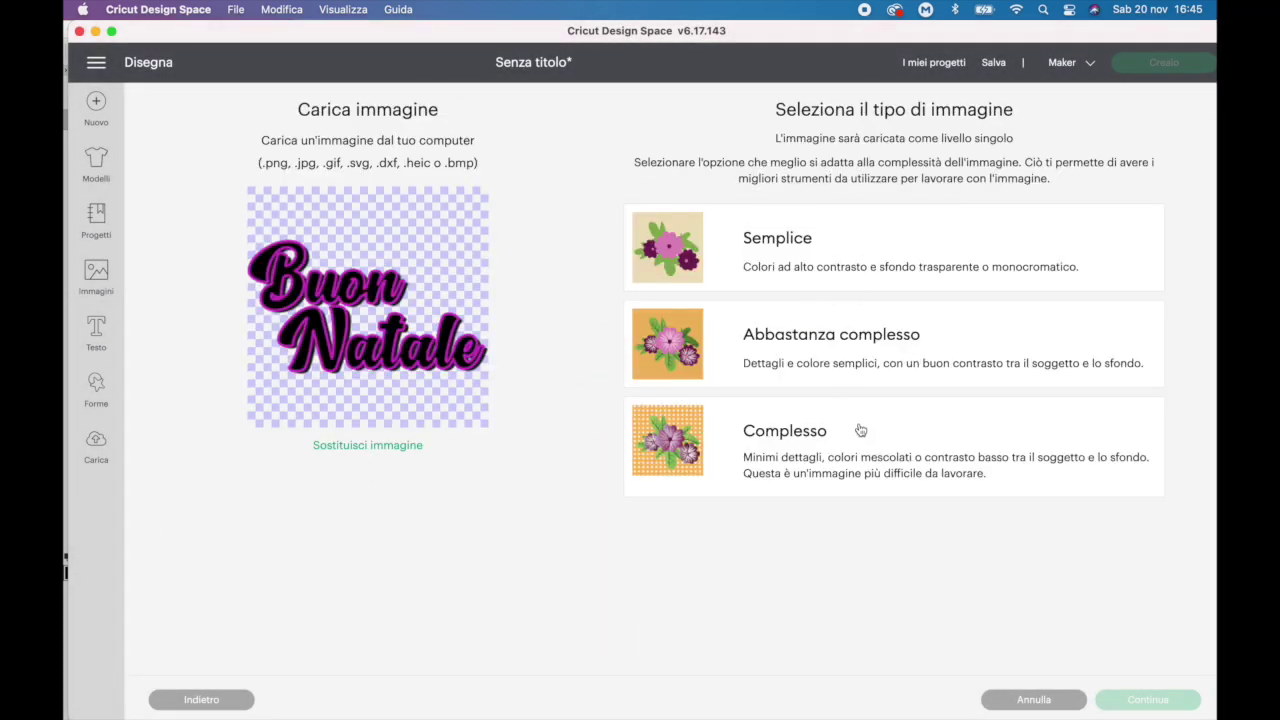
click(841, 438)
click(809, 369)
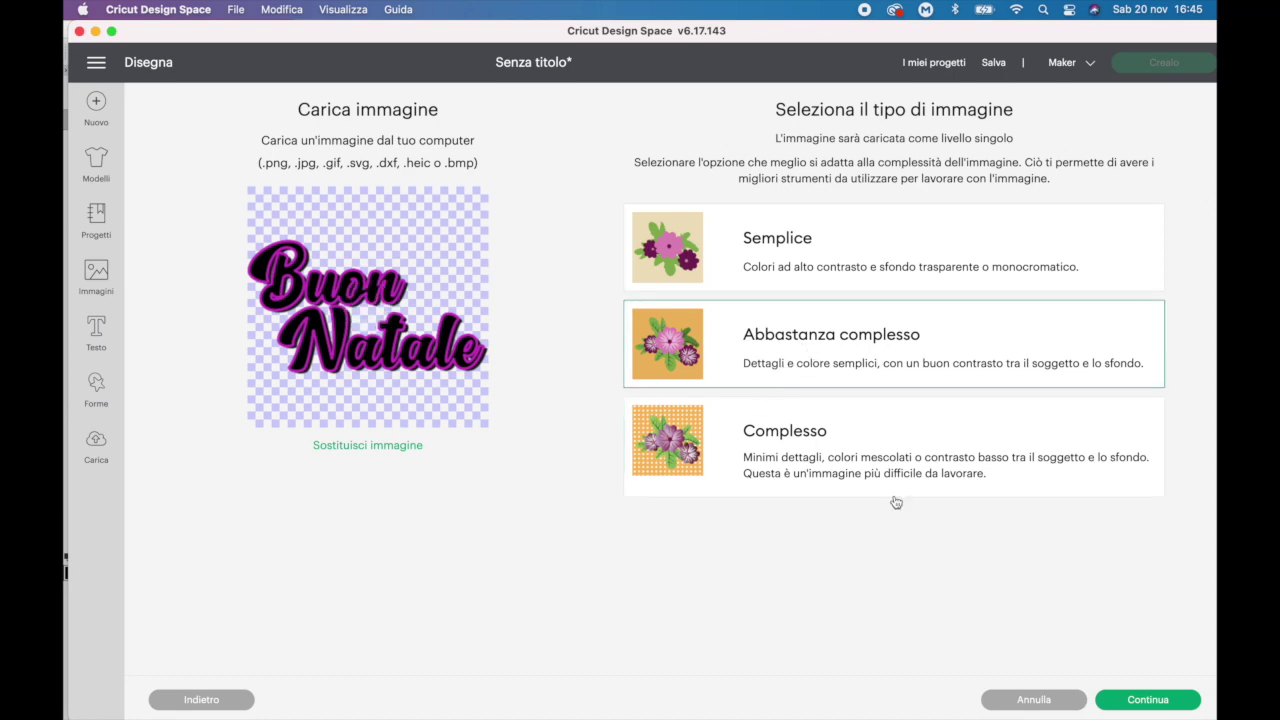
click(1134, 706)
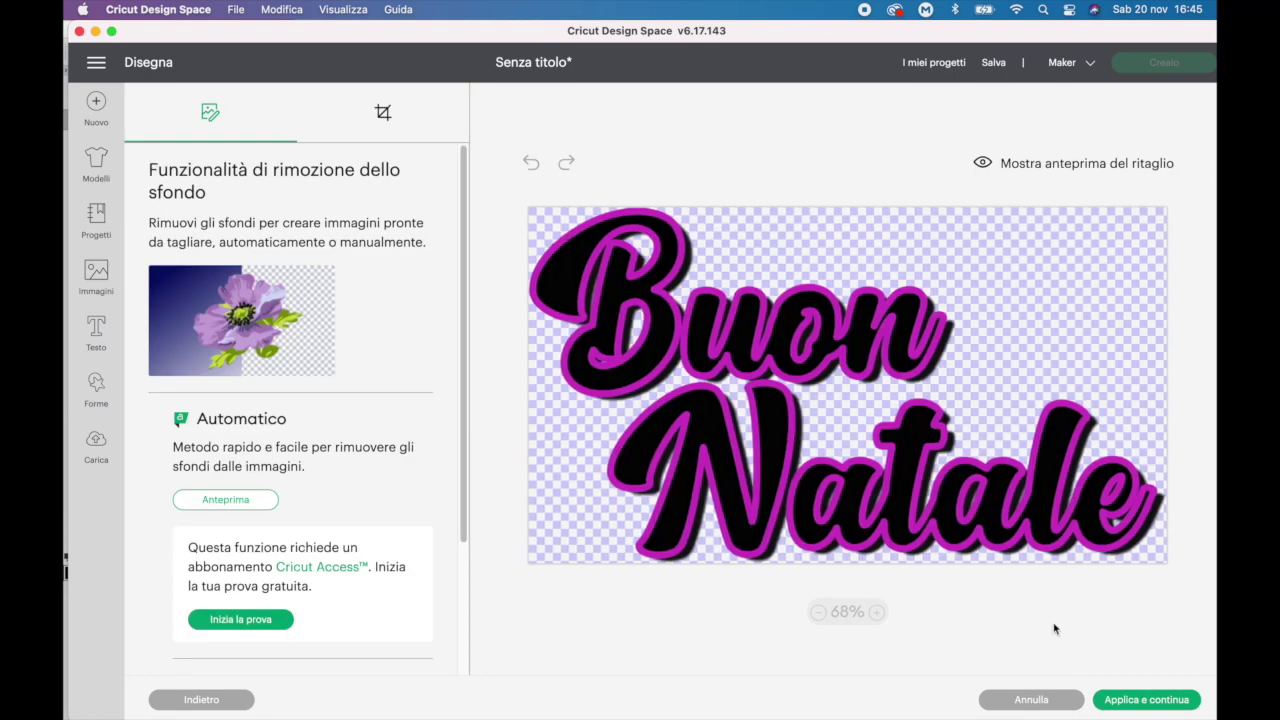
click(1123, 702)
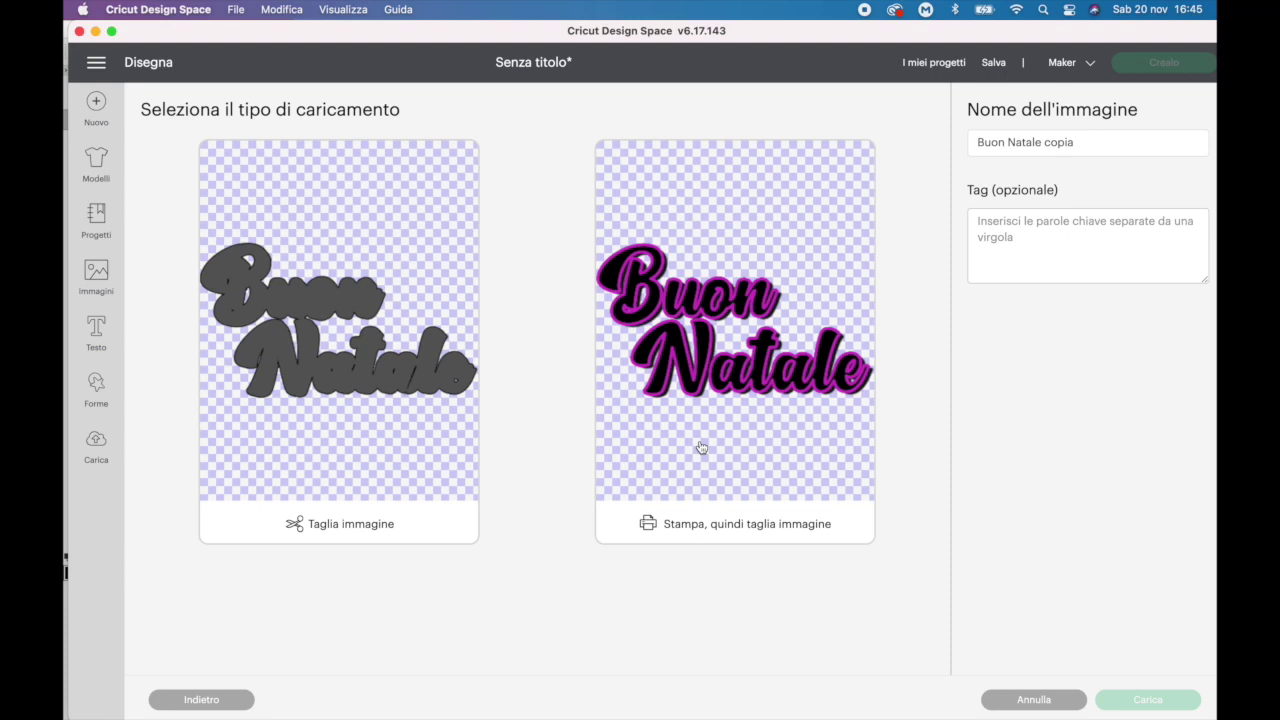
click(678, 368)
click(1124, 703)
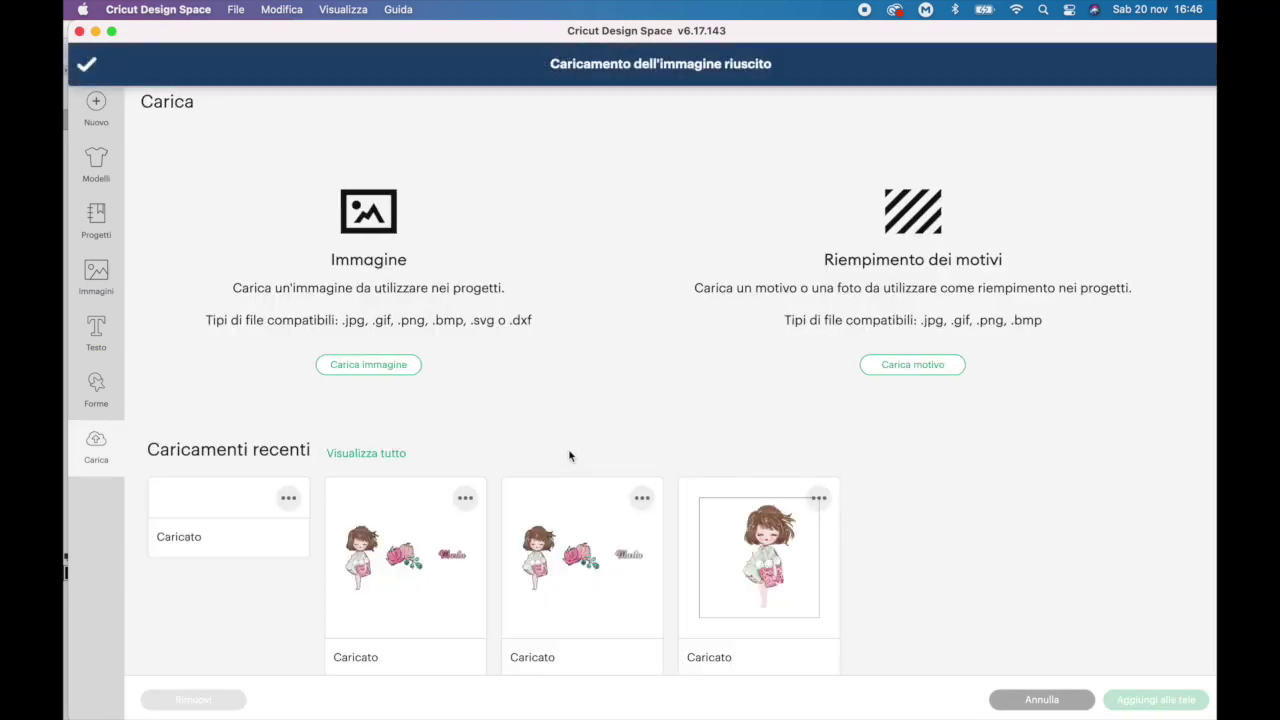
Add the uploaded image to the canvas, resize it to 14.45 × 8.055 cm, and preview the mat
click(226, 550)
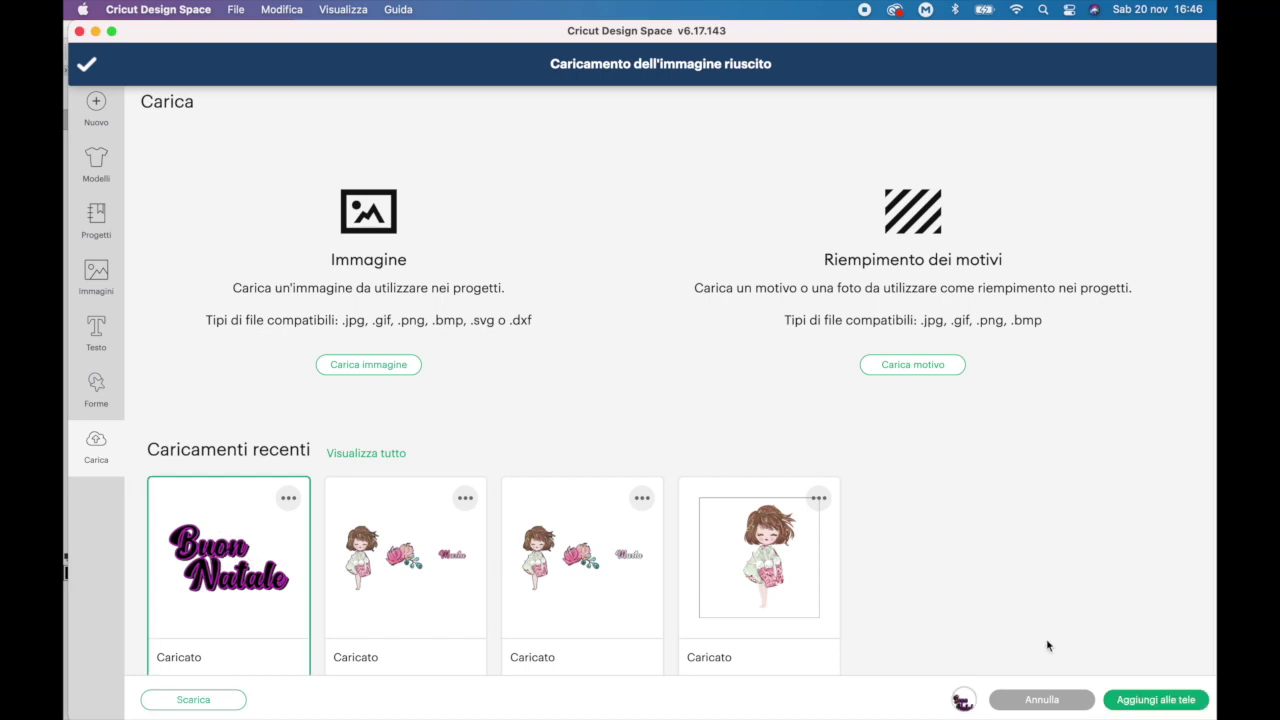
click(1143, 703)
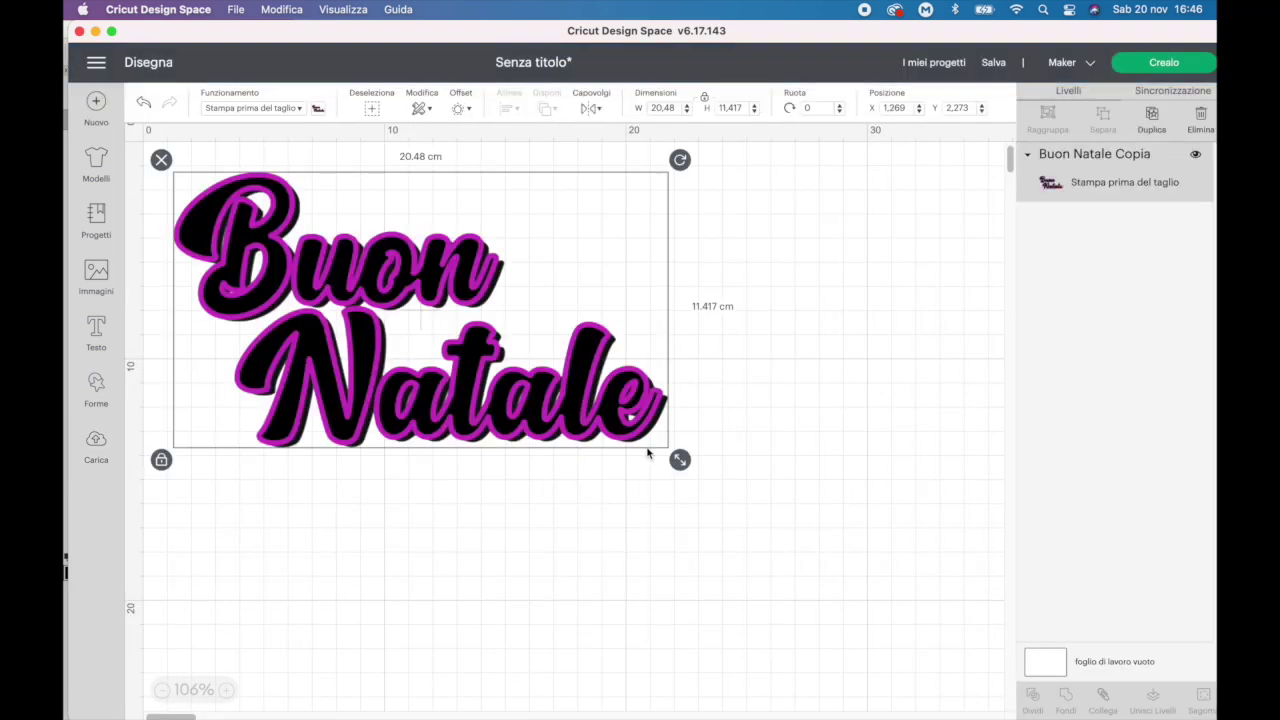
drag(679, 459, 533, 377)
drag(390, 329, 388, 355)
click(1160, 63)
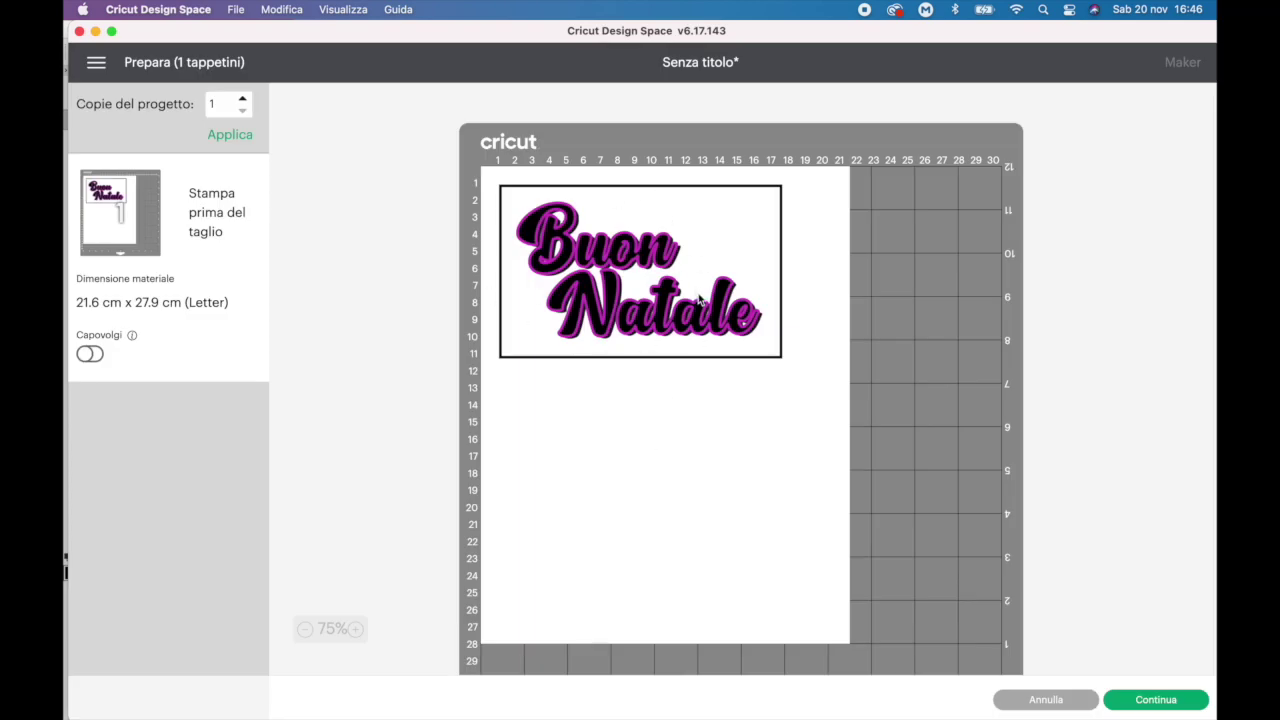
click(1070, 707)
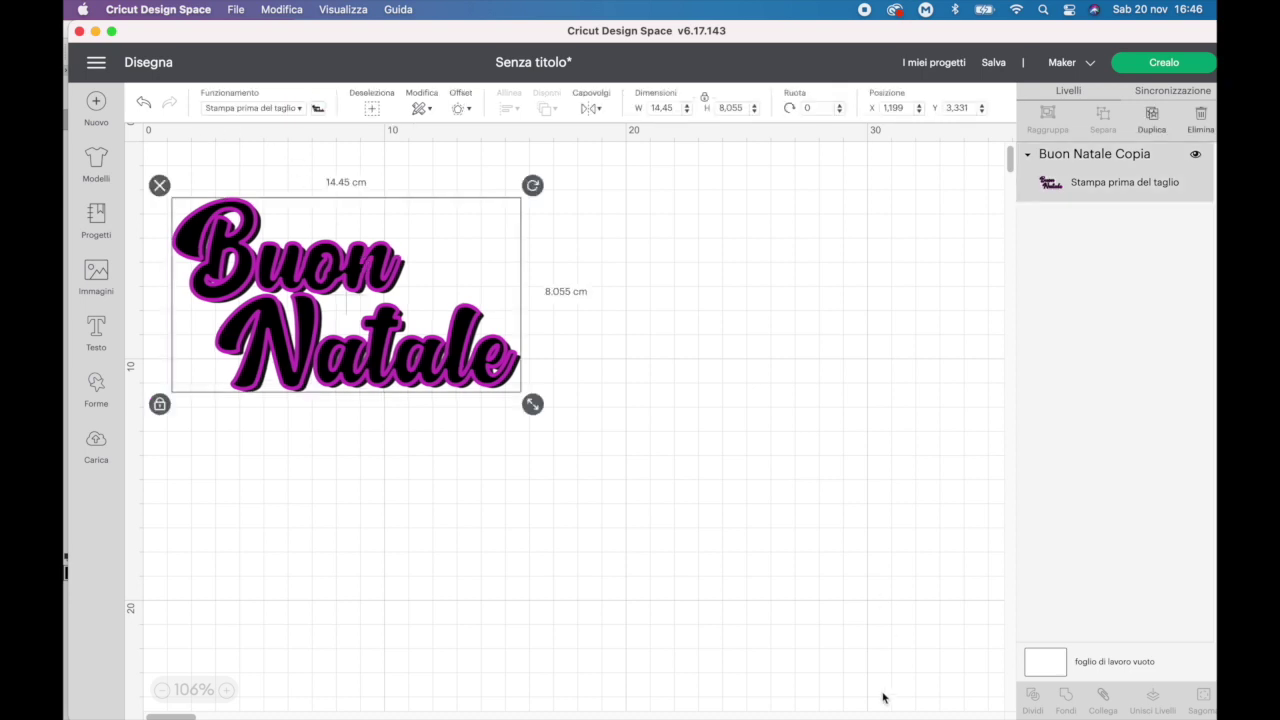
Delete the Buon Natale copia layer and hide the stroke and shadow effects
click(980, 706)
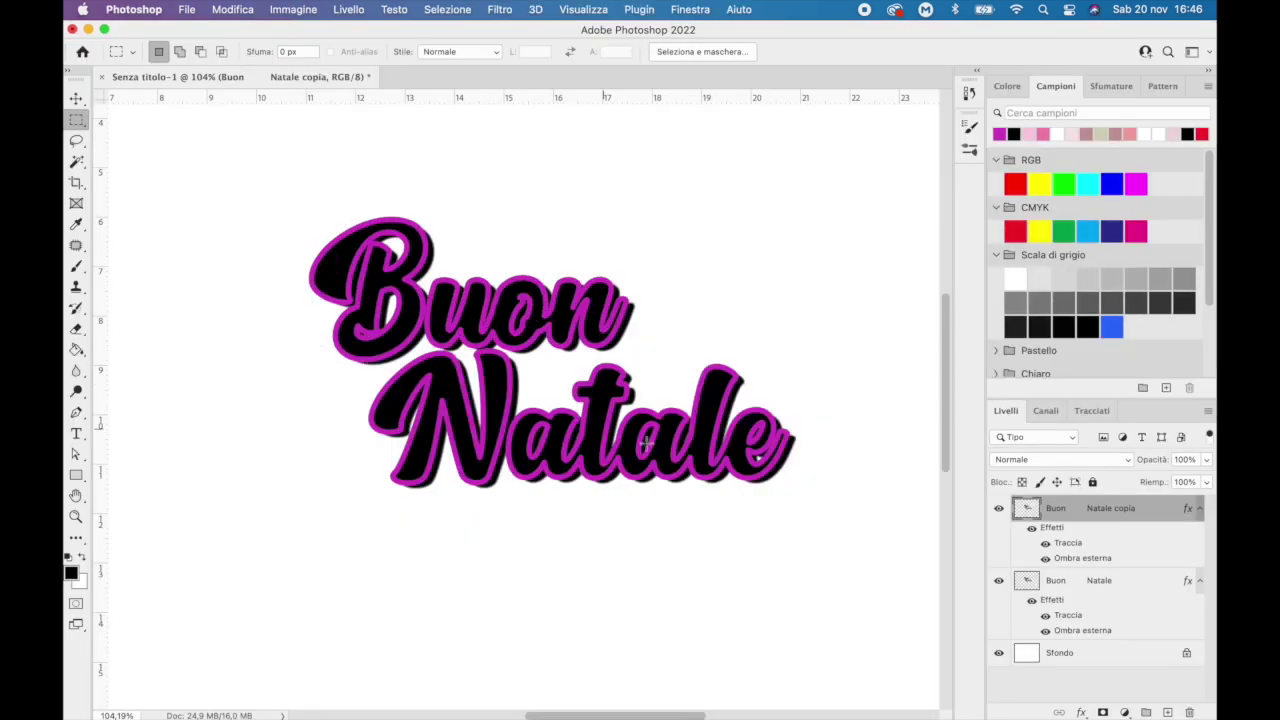
click(998, 508)
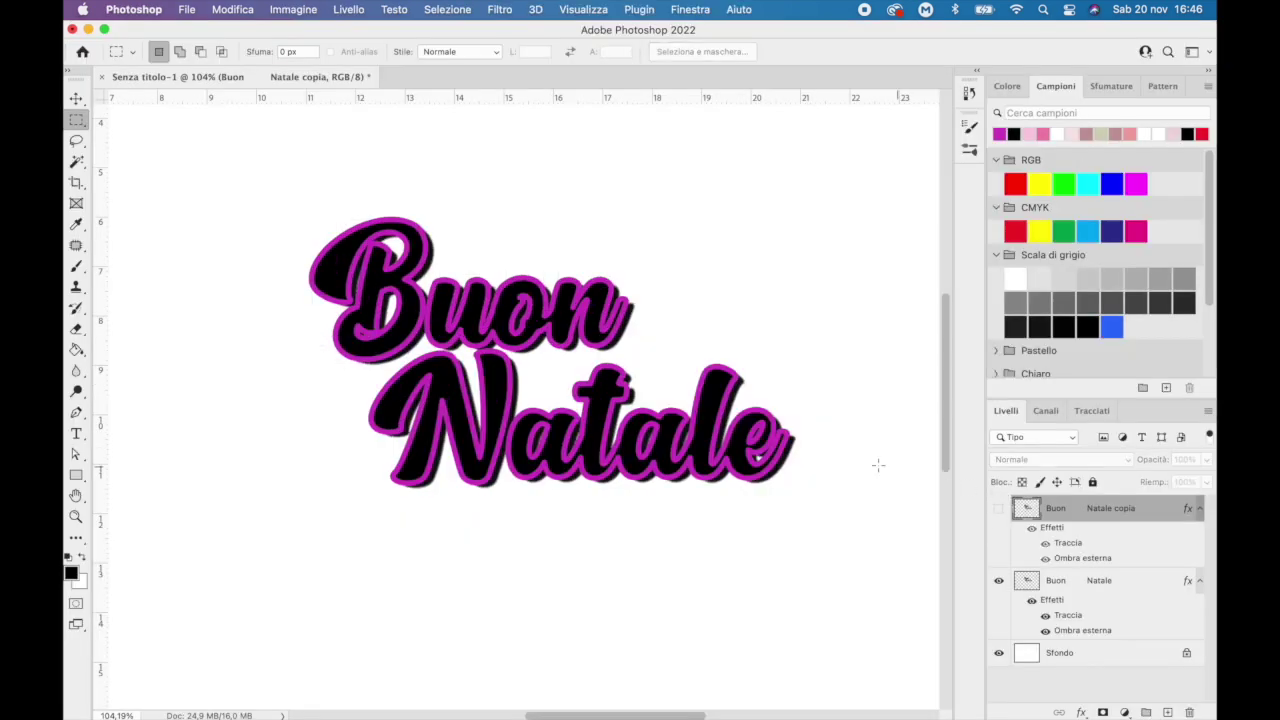
key(Delete)
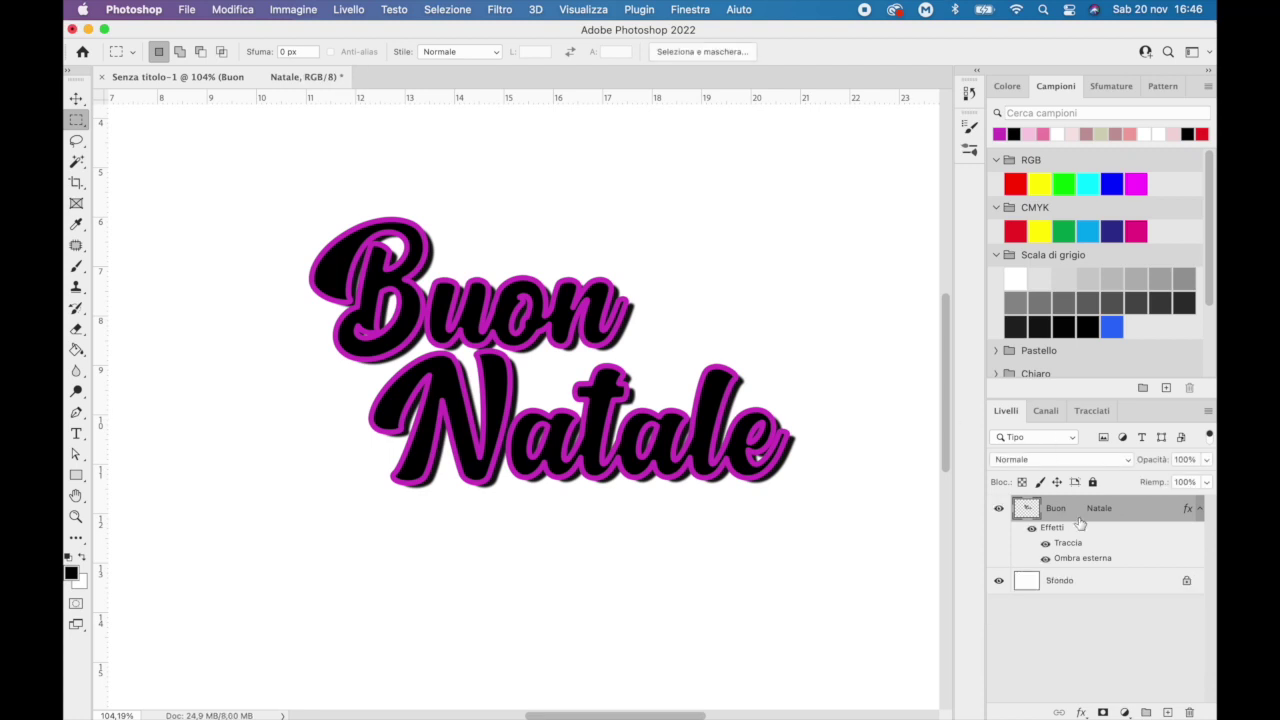
click(1045, 543)
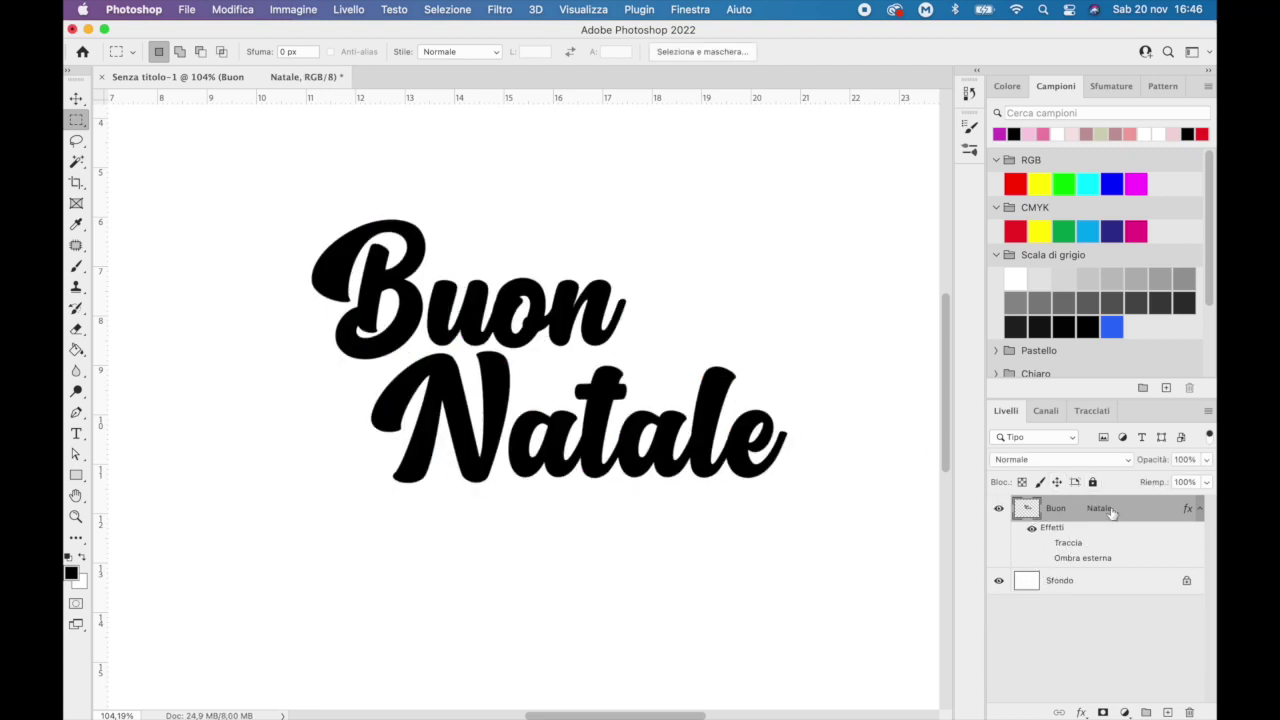
Export the plain black text as a PNG named '11' to Scrivania
key(super+shift+alt+apostrophe)
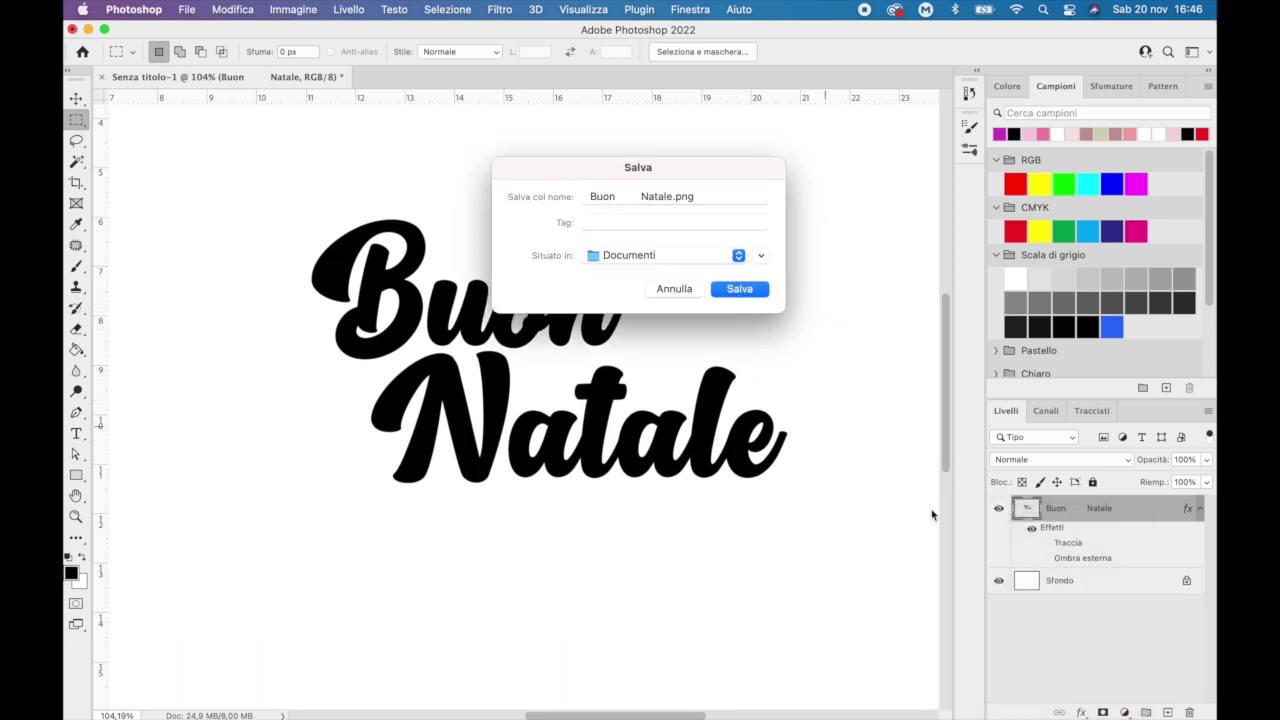
click(703, 255)
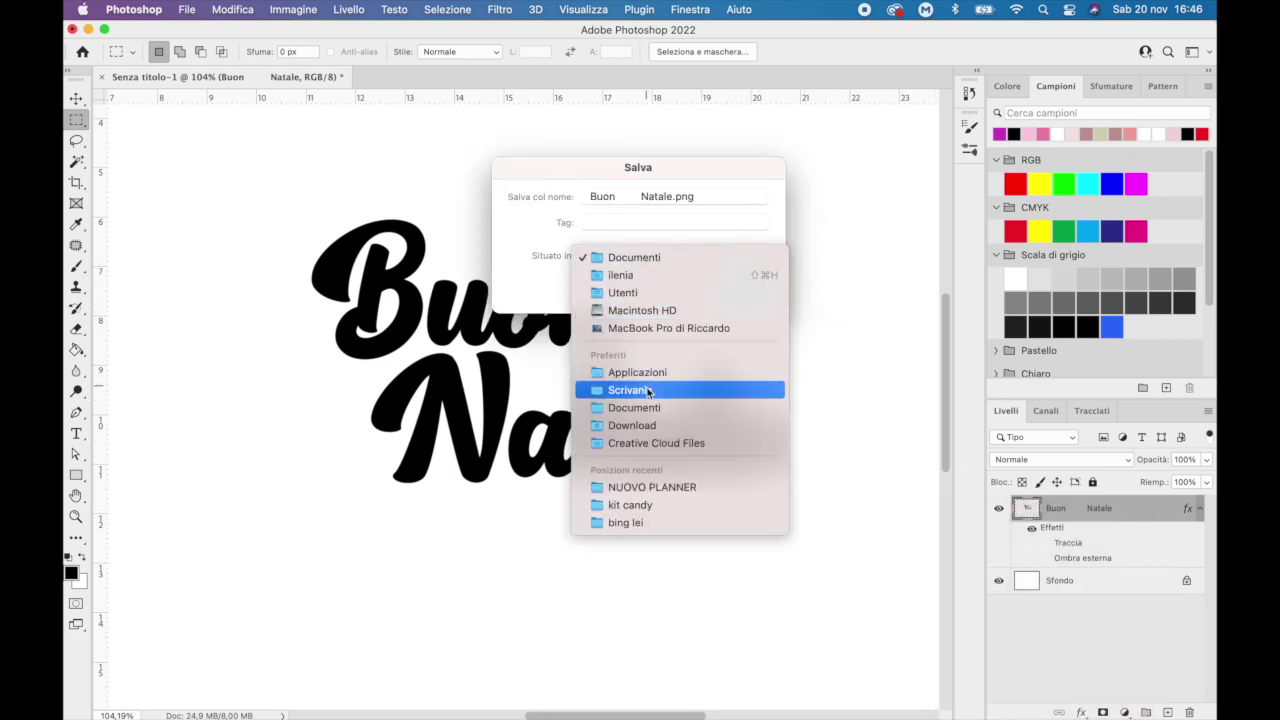
click(648, 390)
click(705, 196)
key(super+a)
text(11)
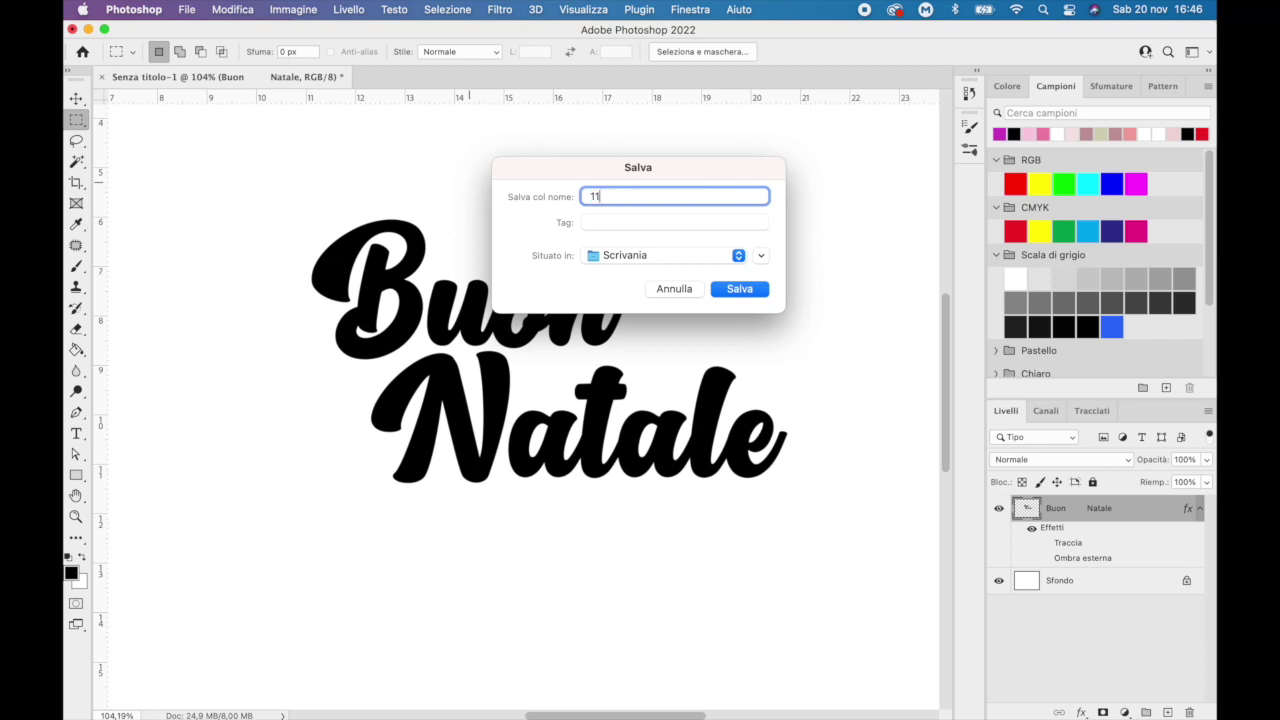
click(750, 287)
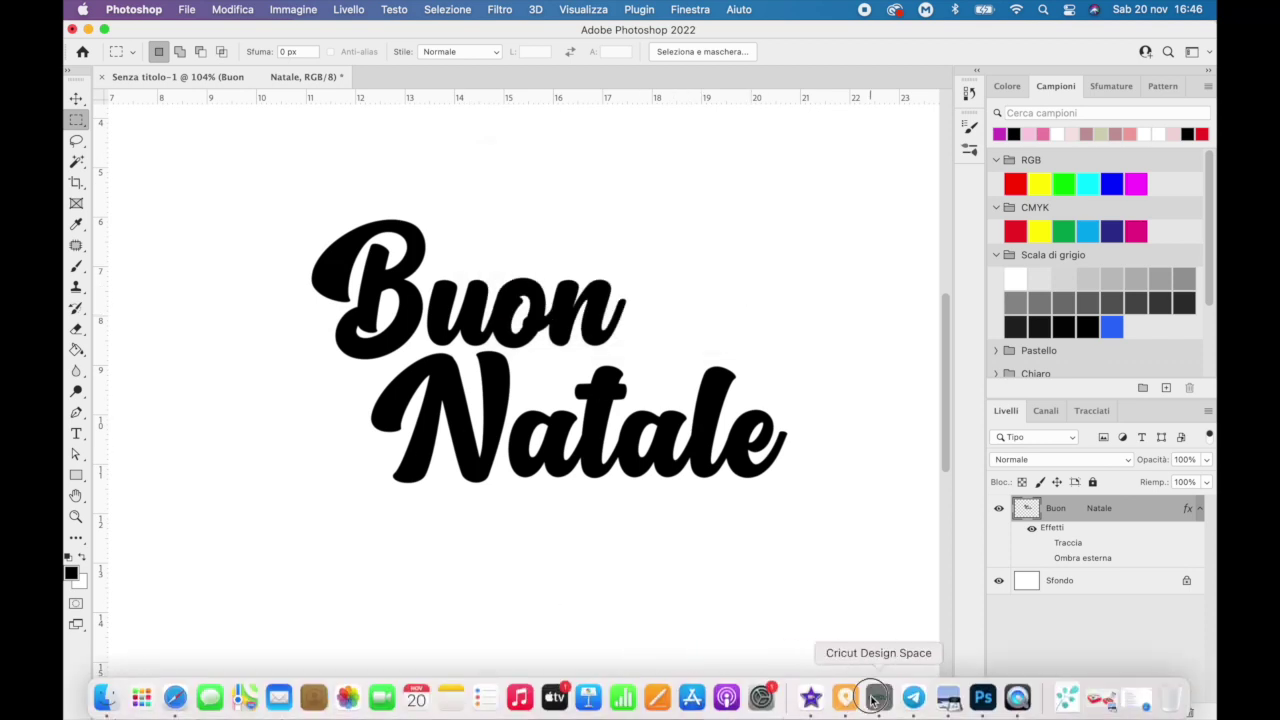
Back in Cricut, clear the canvas and choose 11.png from the desktop for upload
mouse_move(640, 716)
click(873, 697)
key(Delete)
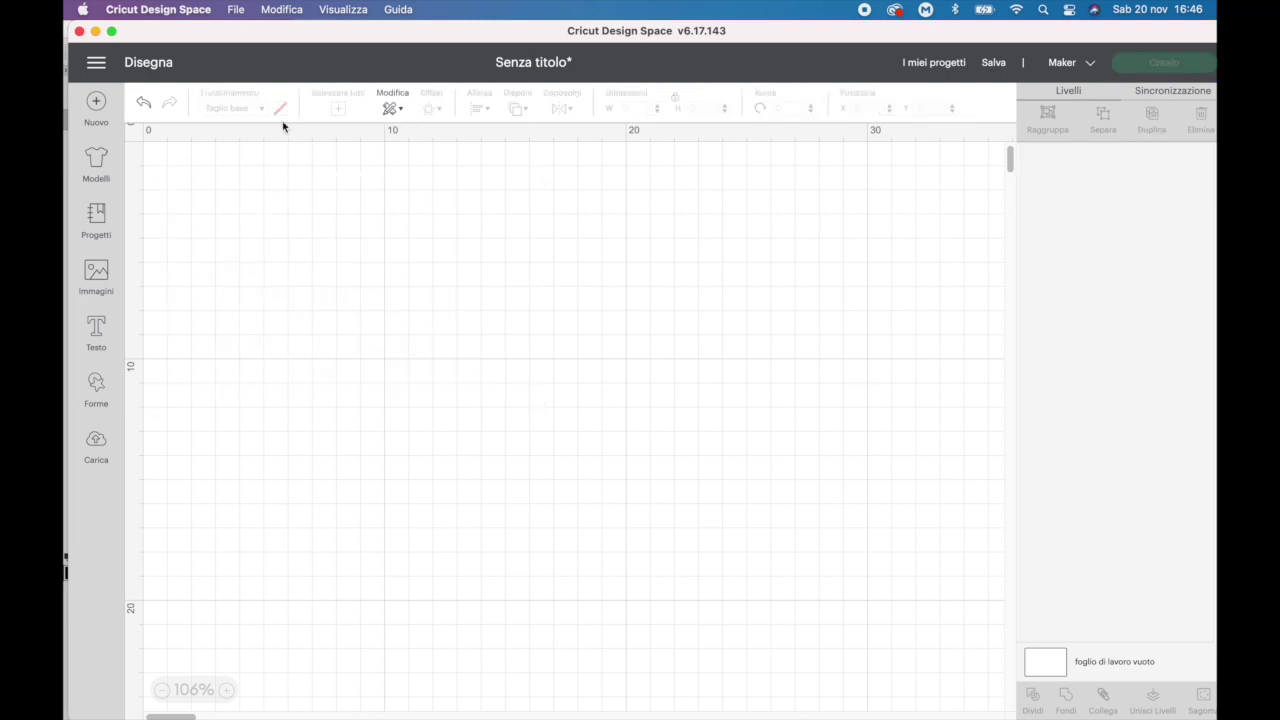
click(96, 446)
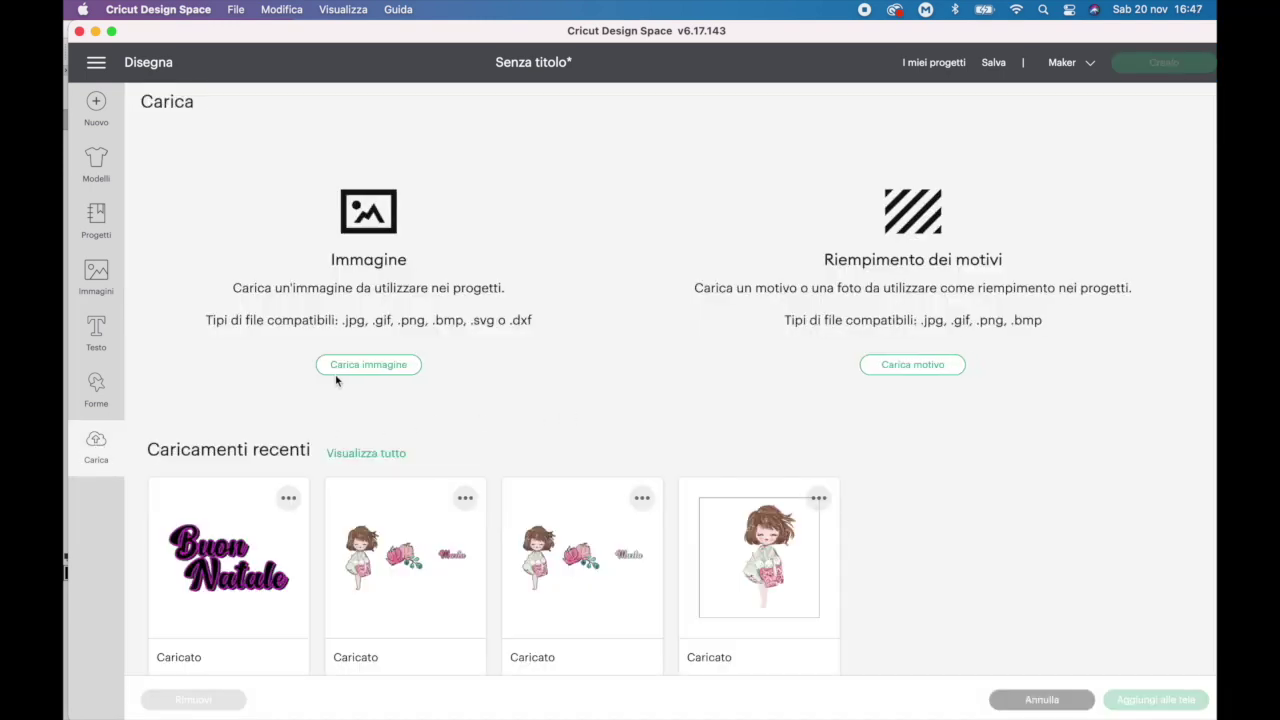
click(370, 364)
click(664, 384)
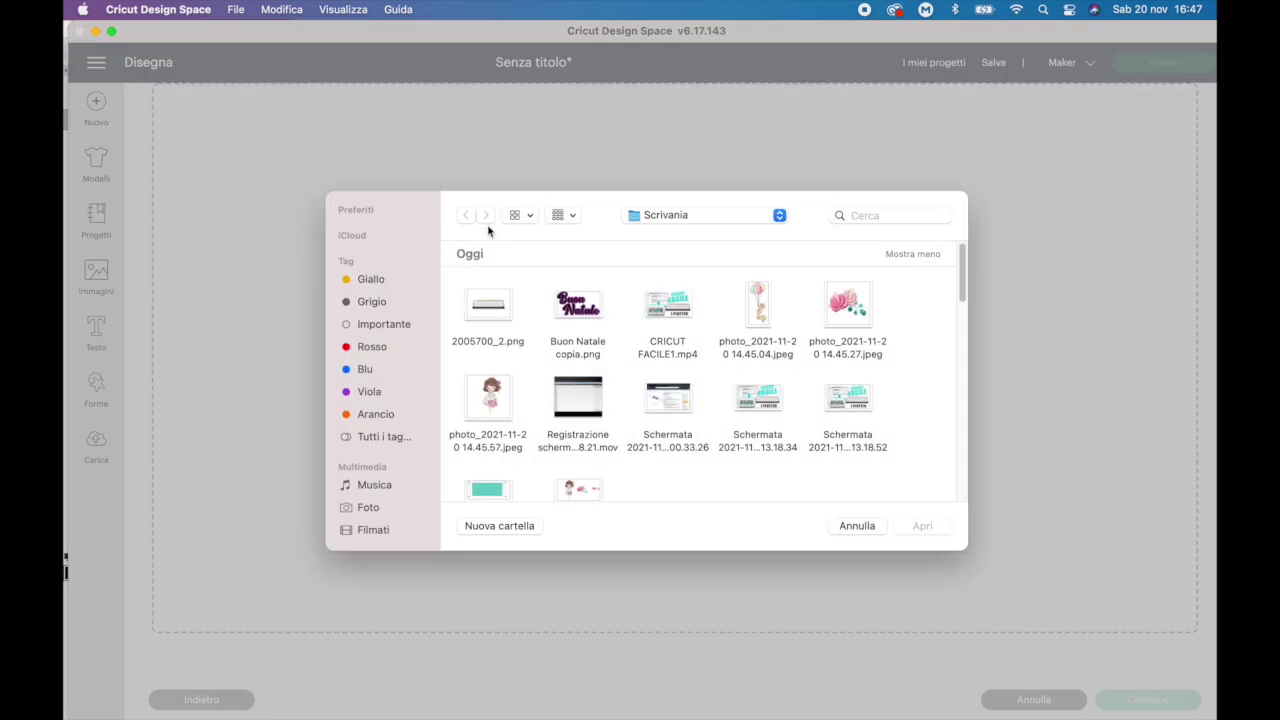
click(507, 304)
click(922, 526)
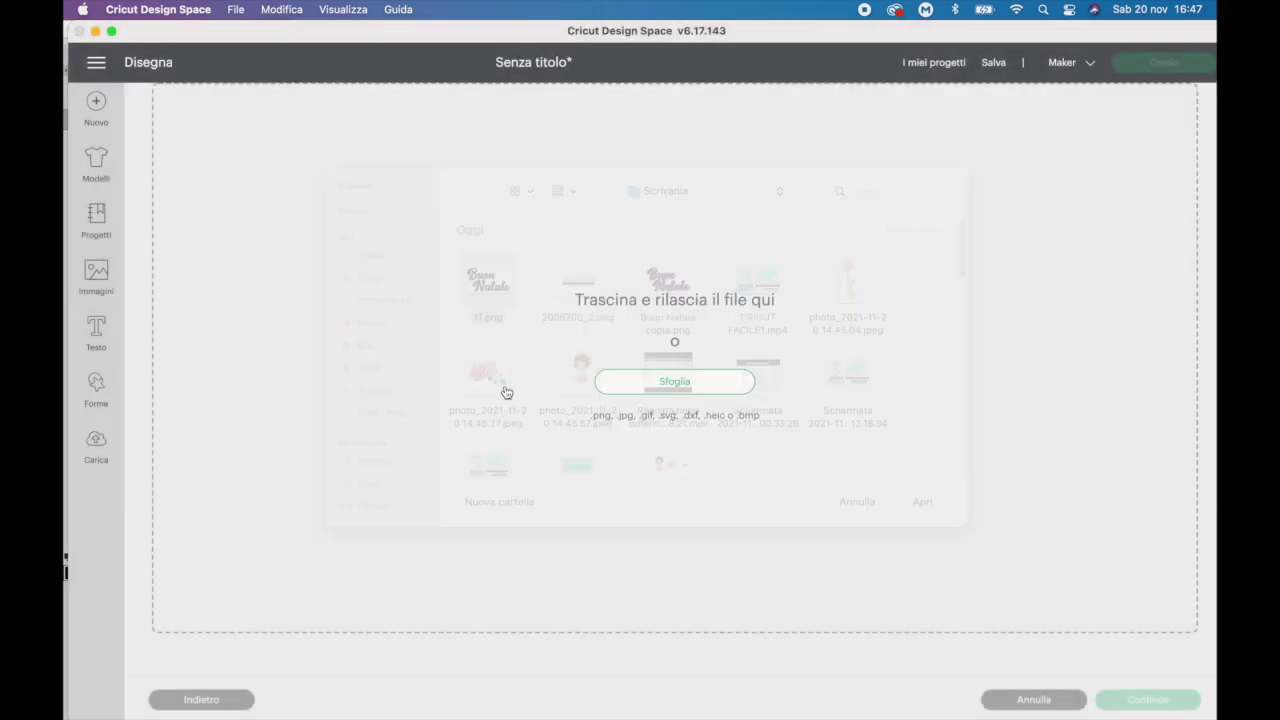
Upload 11.png as a simple, cut-only image and select it in recent uploads
click(805, 264)
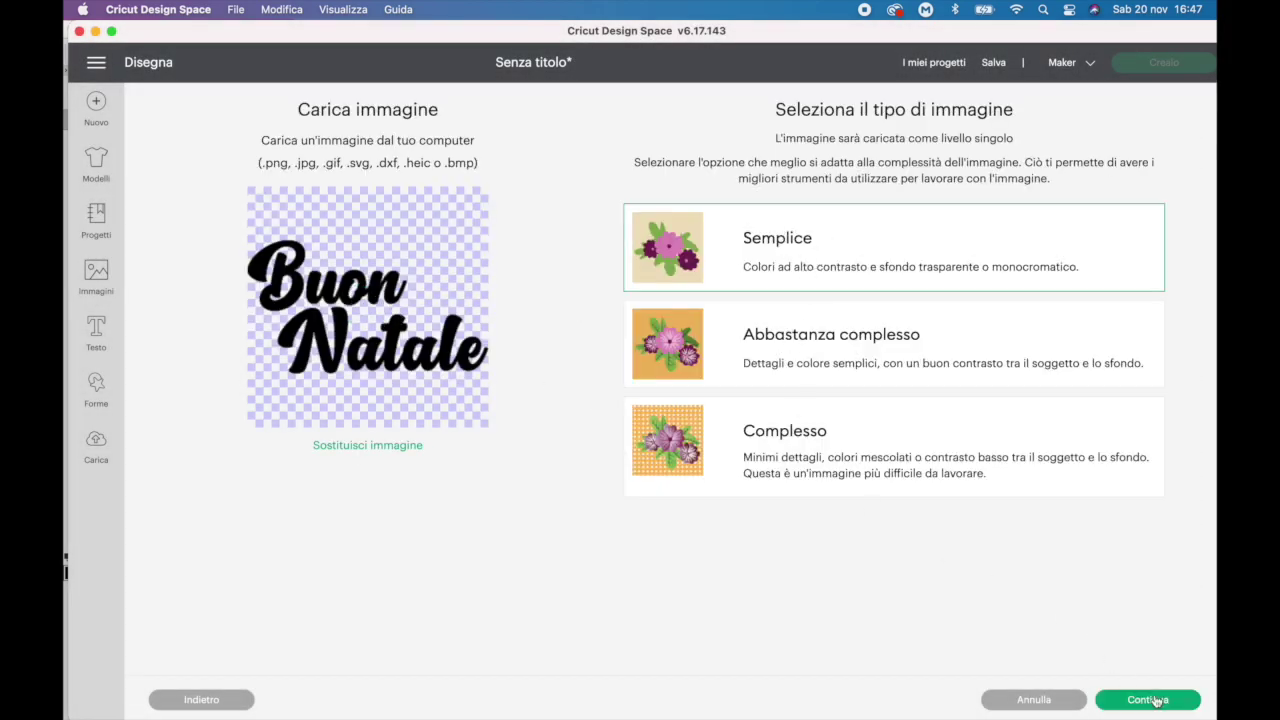
click(1155, 701)
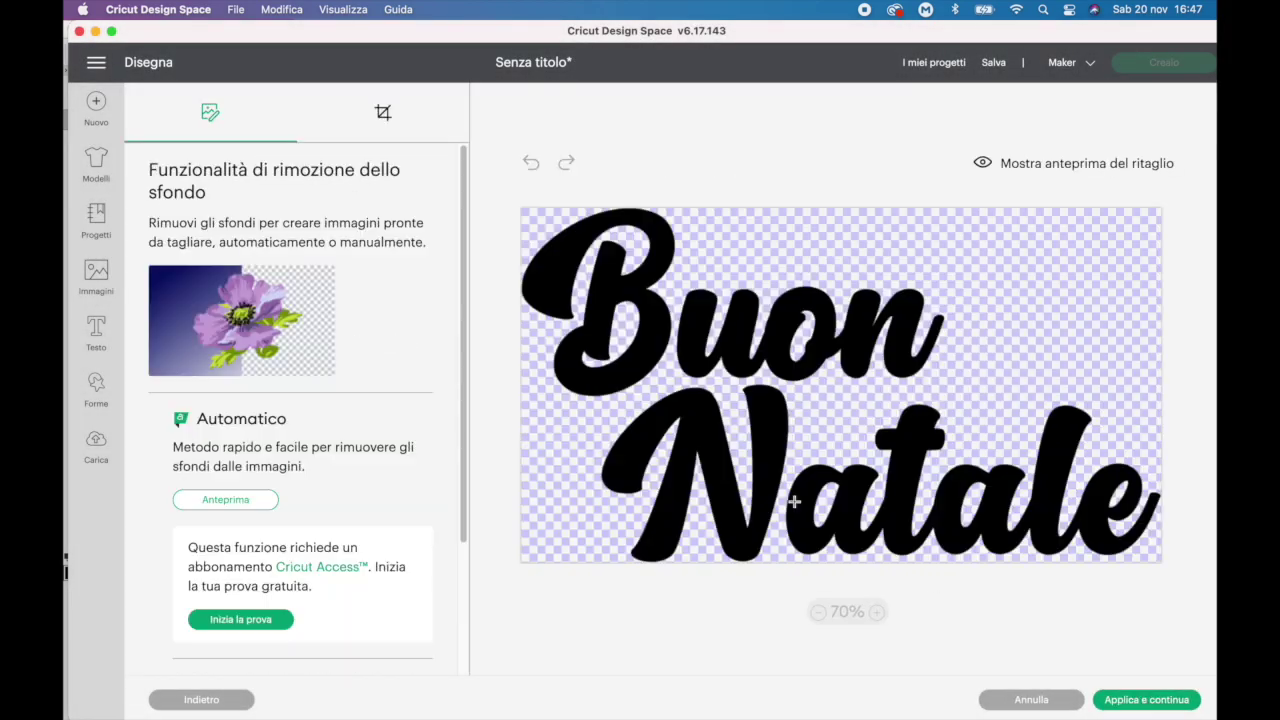
click(1160, 704)
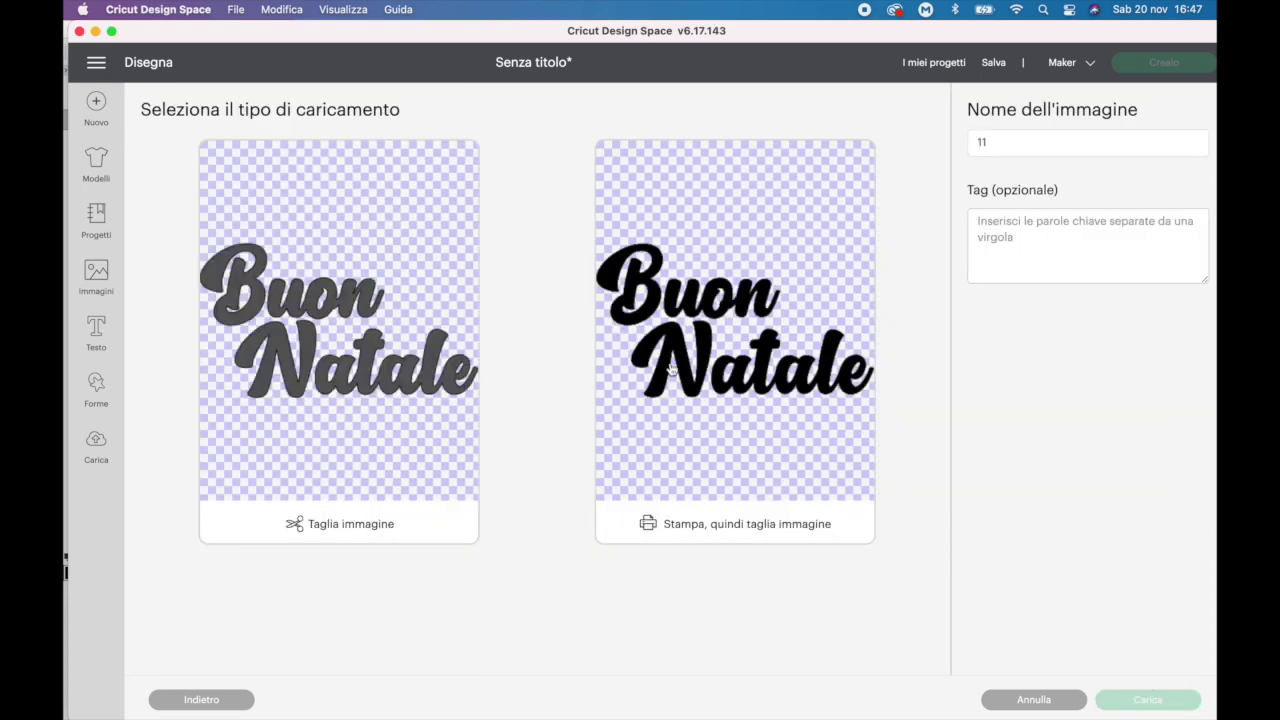
click(700, 368)
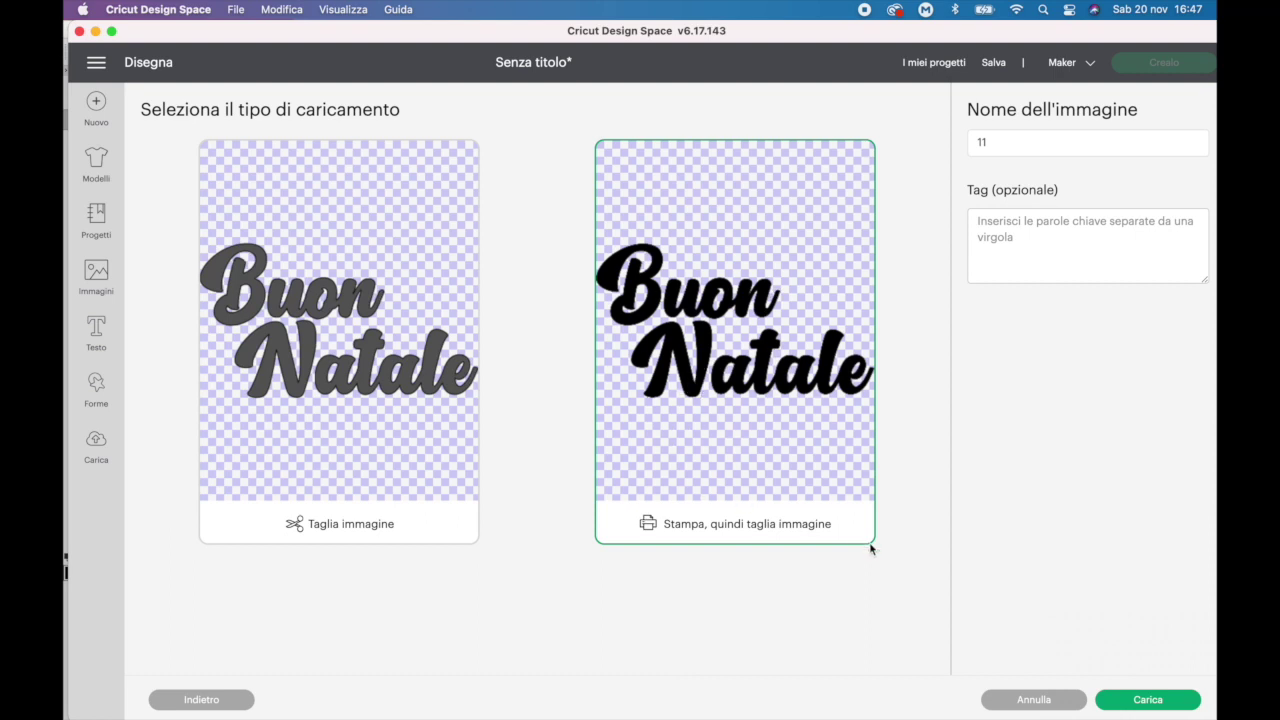
click(406, 388)
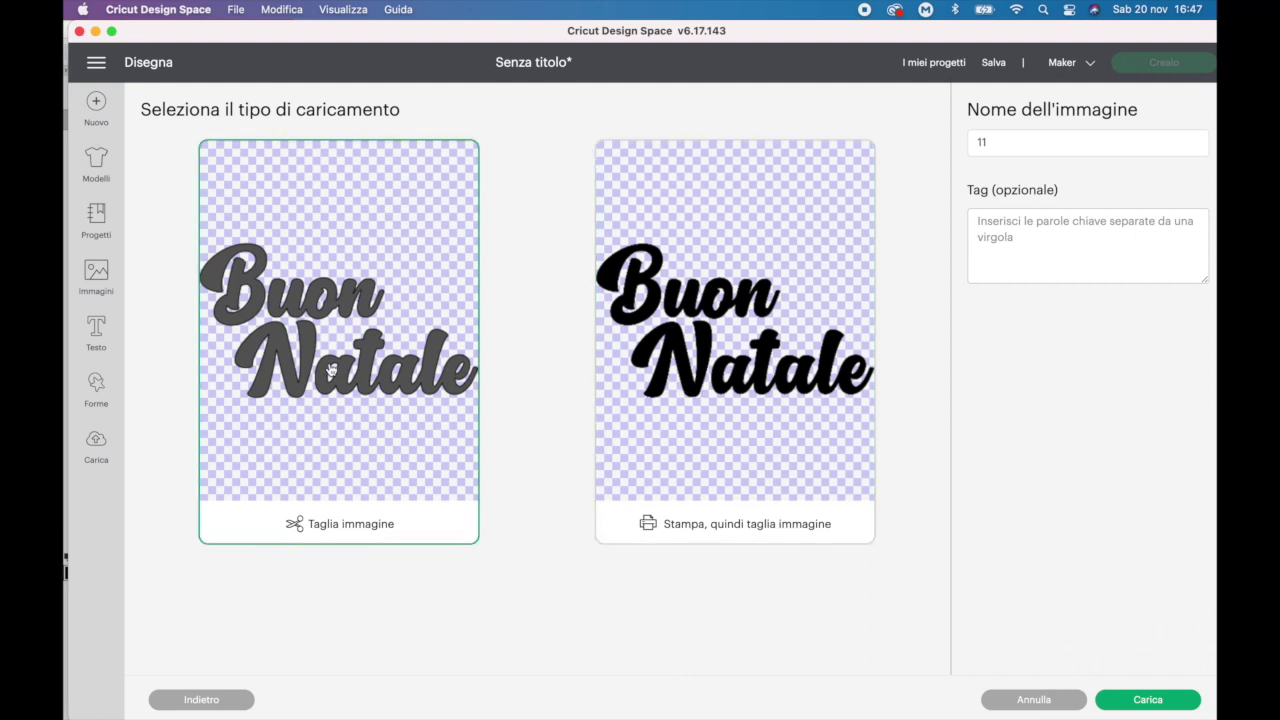
click(1145, 698)
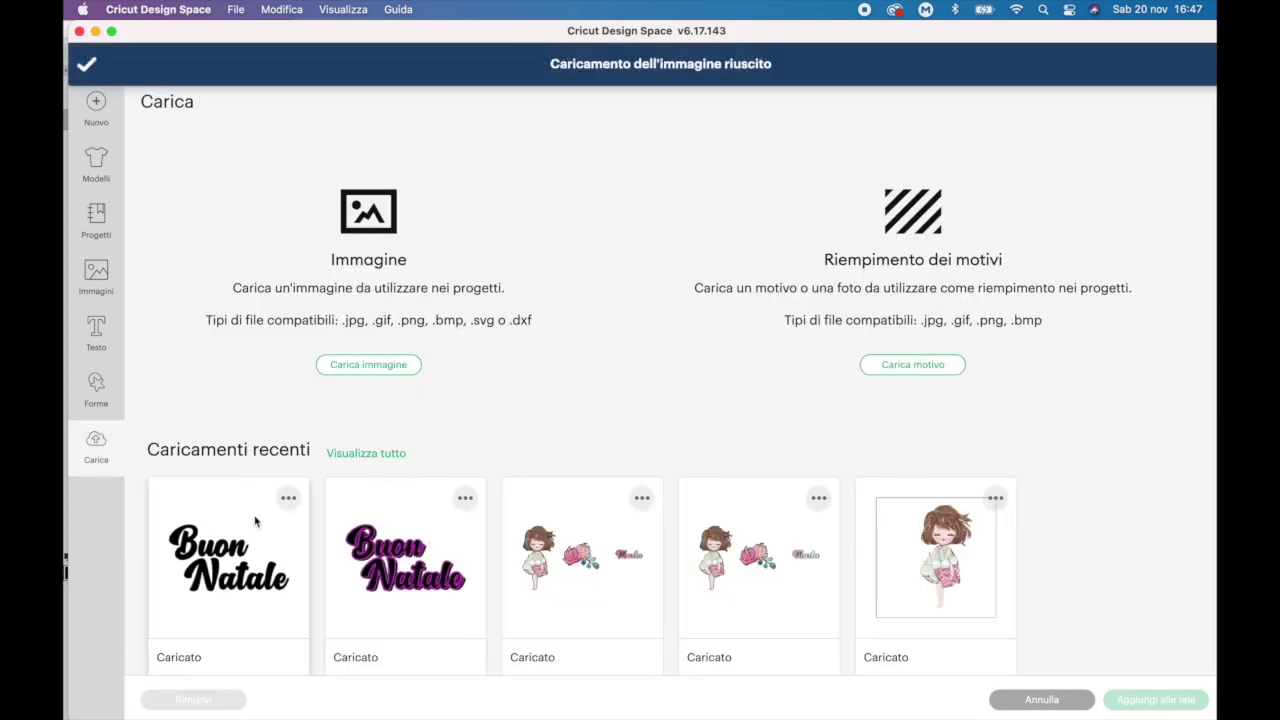
click(240, 545)
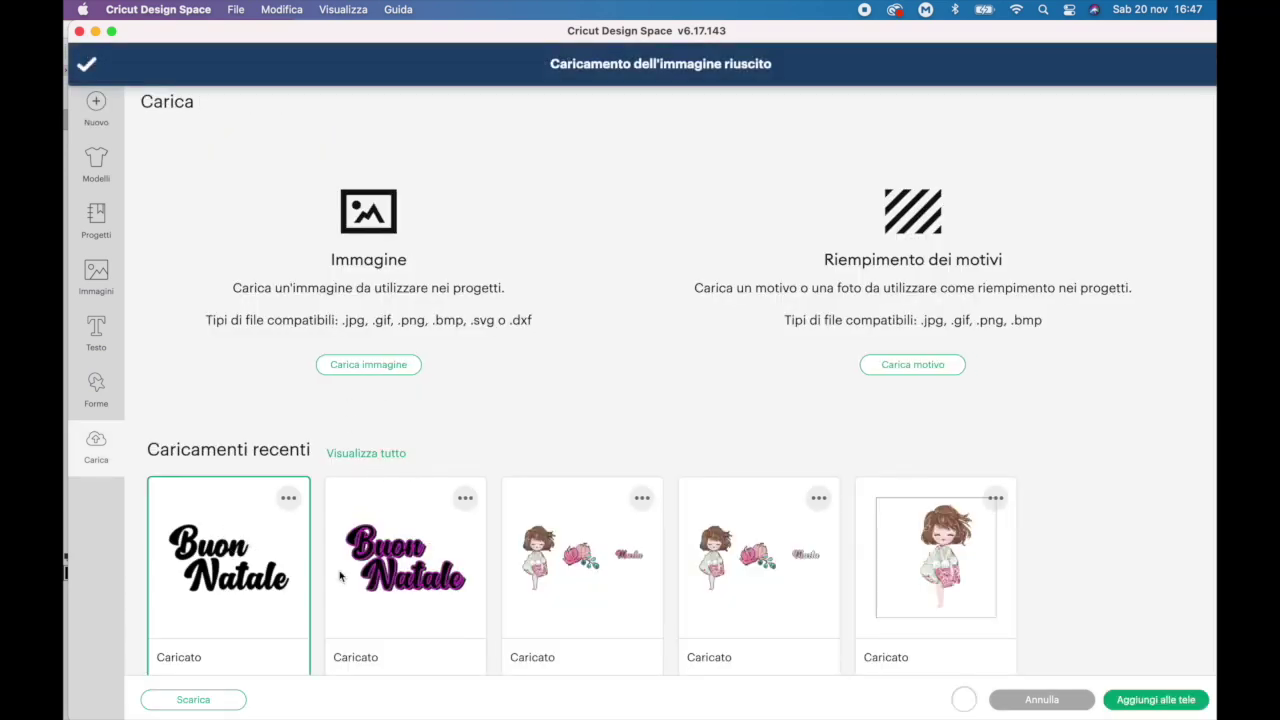
Add the Buon Natale image to the canvas and resize it to about 16.85 cm wide
click(1150, 703)
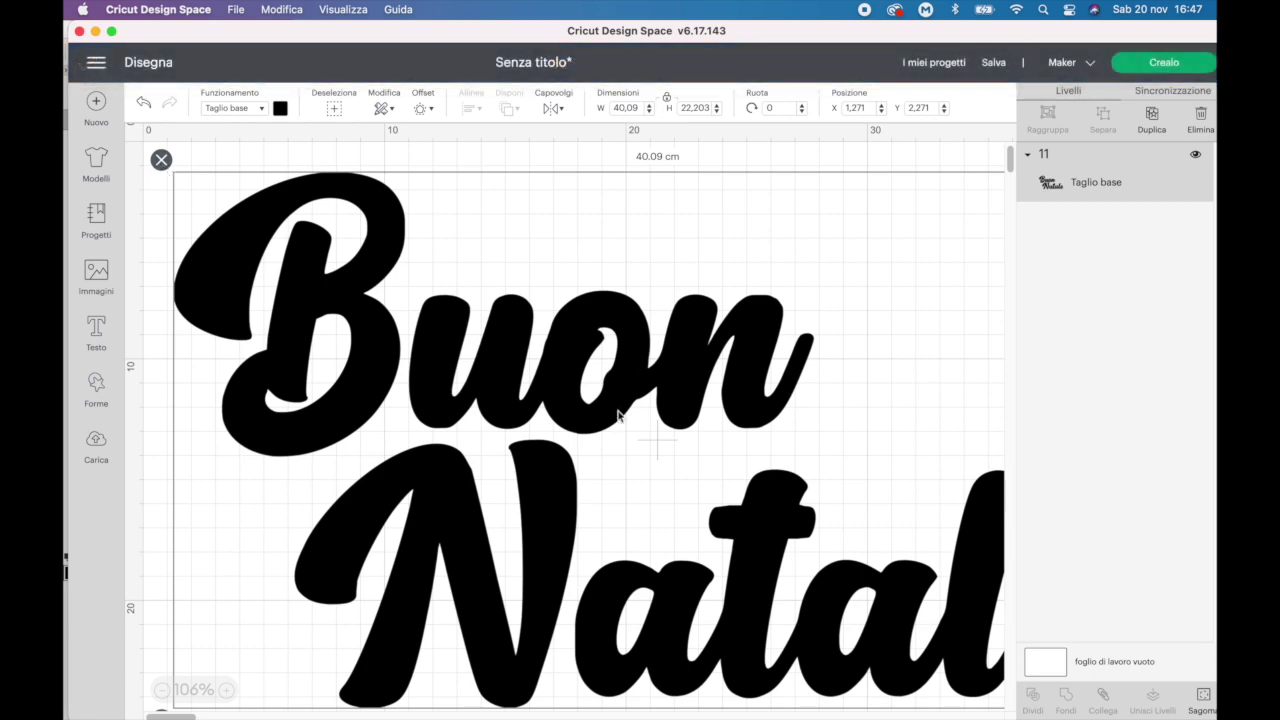
scroll(616, 390, down, 1)
scroll(620, 412, down, 1)
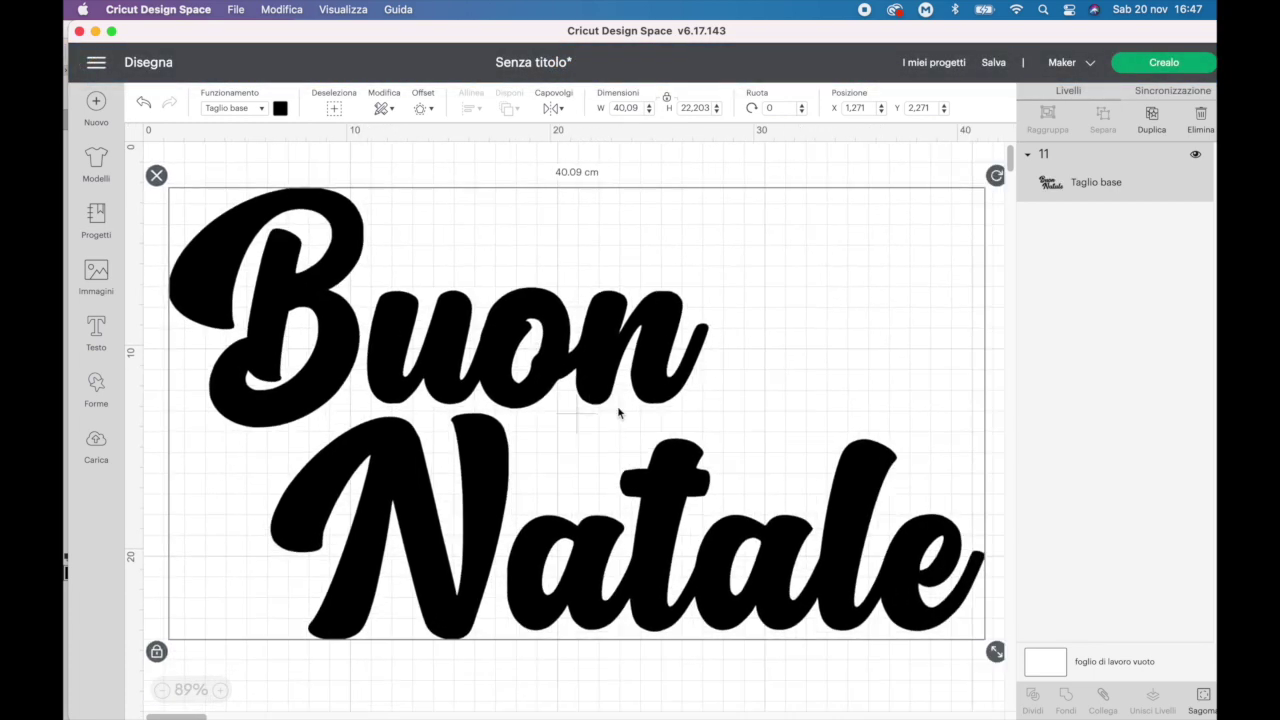
scroll(700, 450, down, 1)
drag(937, 615, 480, 360)
scroll(289, 377, down, 1)
click(289, 377)
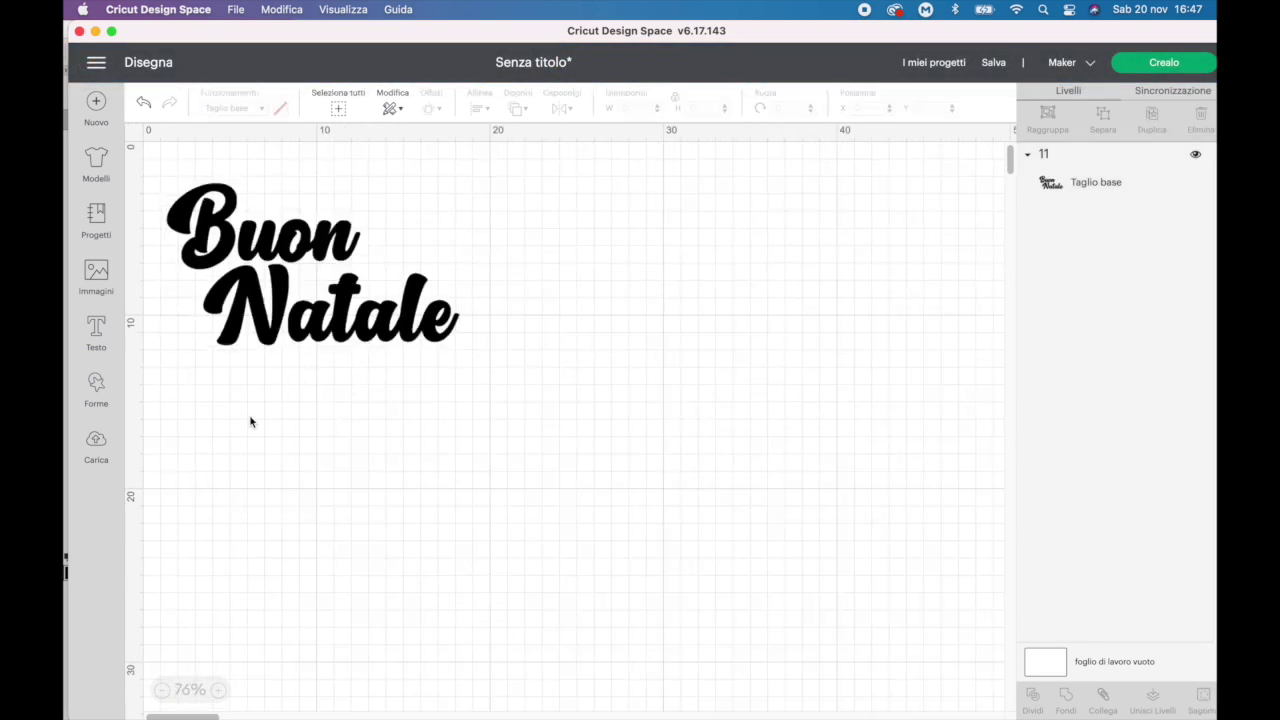
click(395, 320)
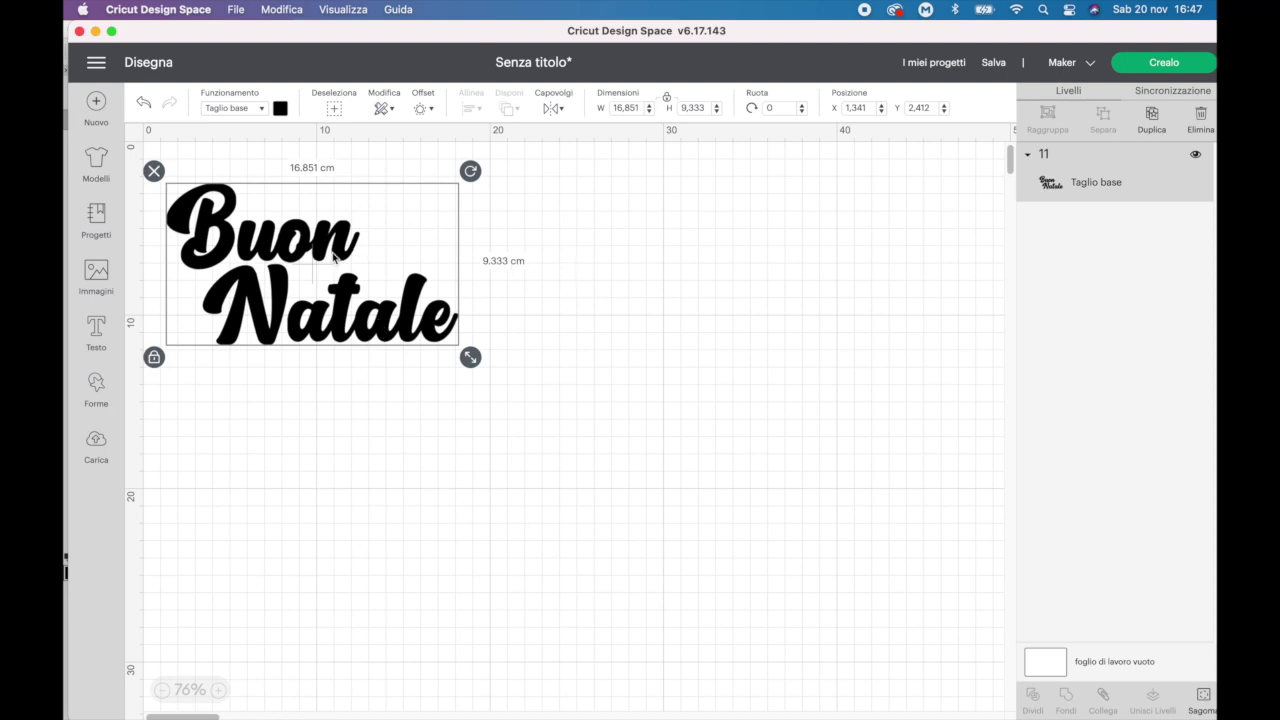
Preview the design on the cutting mat, nudge it to the top-left, then return to the canvas
click(1139, 64)
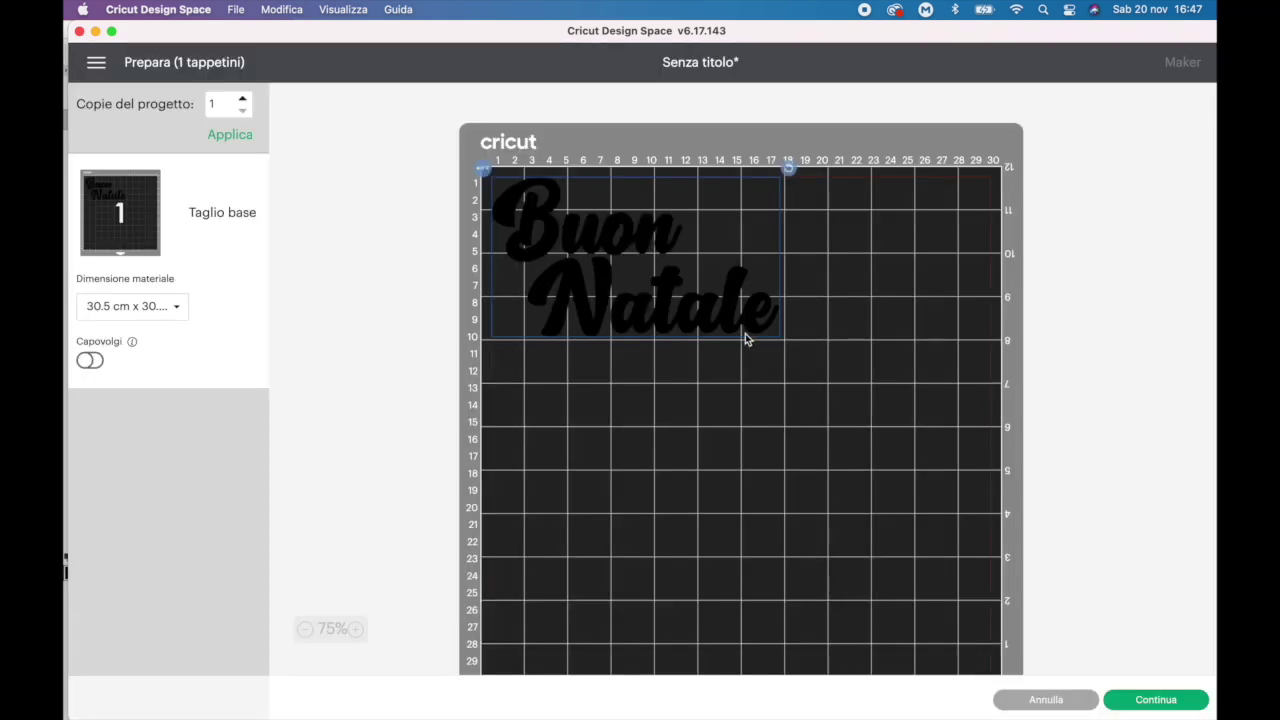
click(553, 238)
drag(553, 238, 522, 200)
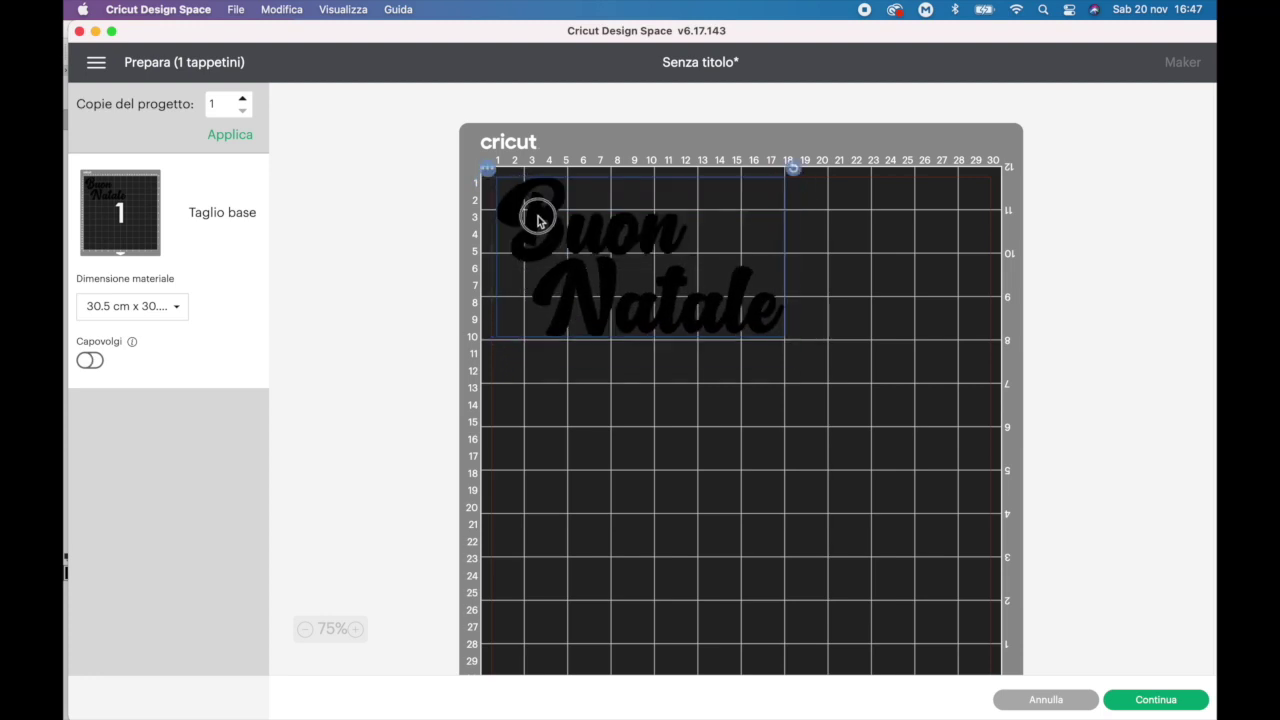
drag(522, 200, 497, 178)
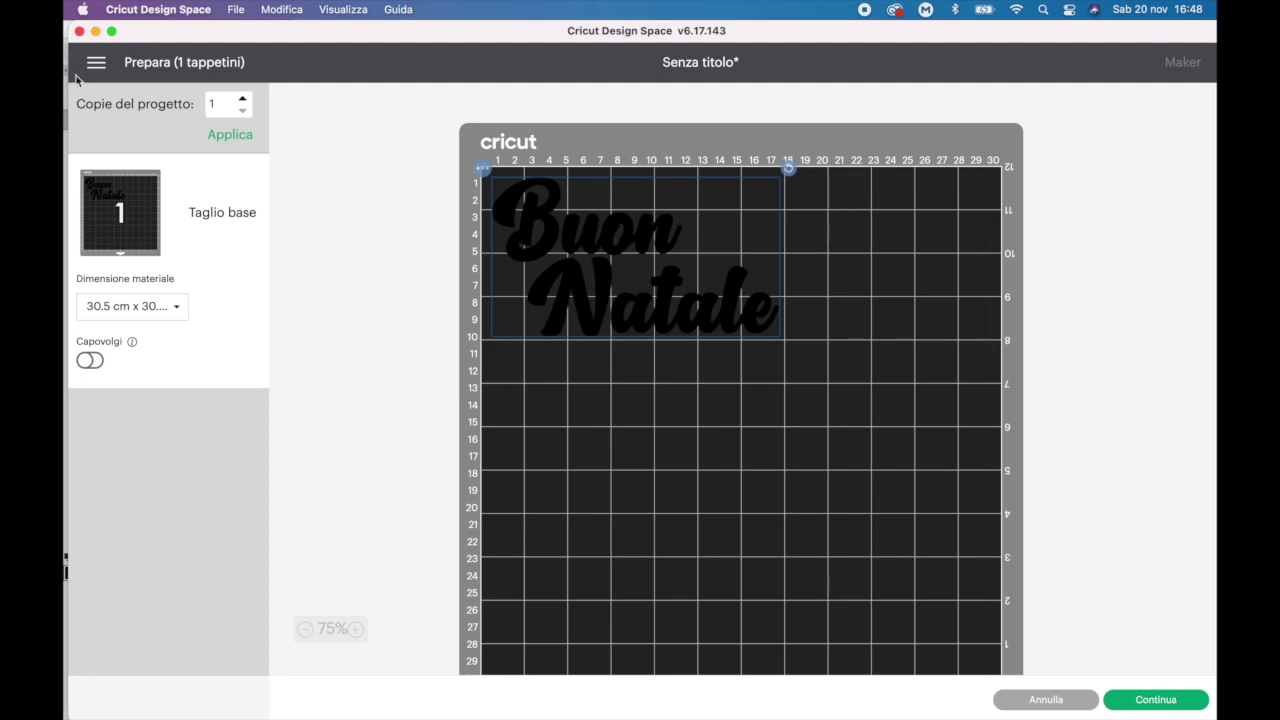
click(1061, 702)
click(320, 248)
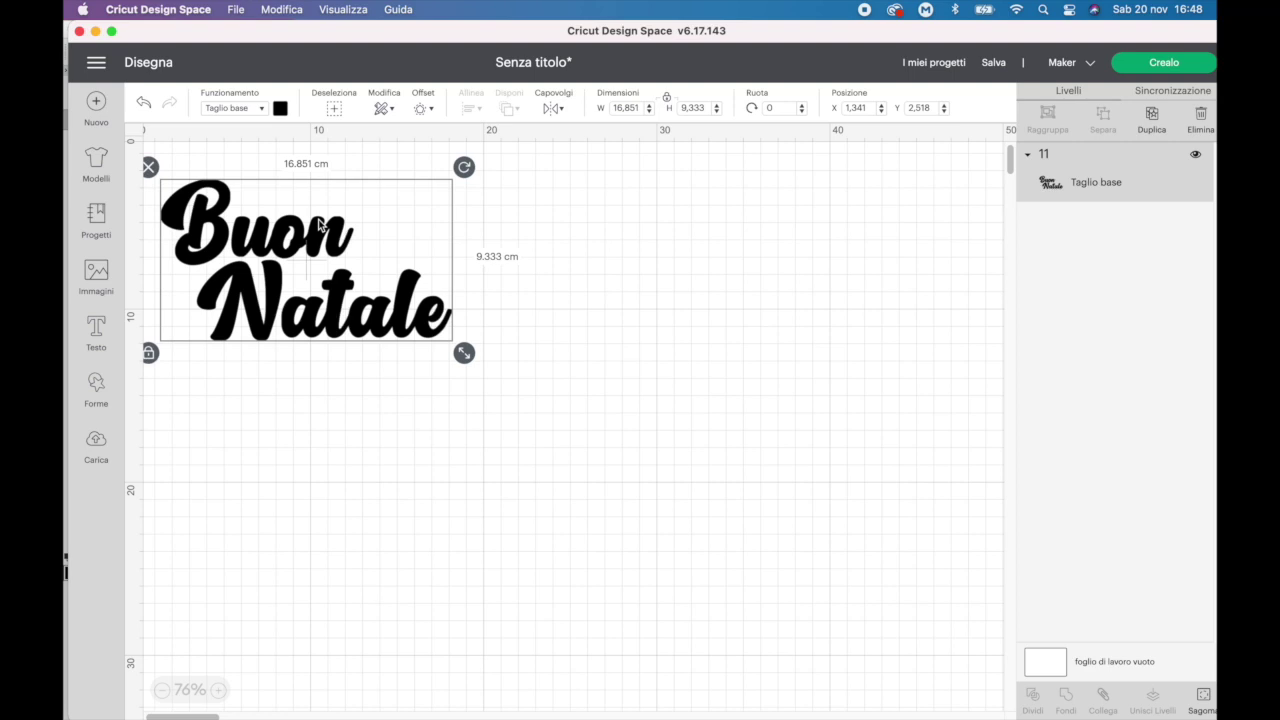
click(675, 272)
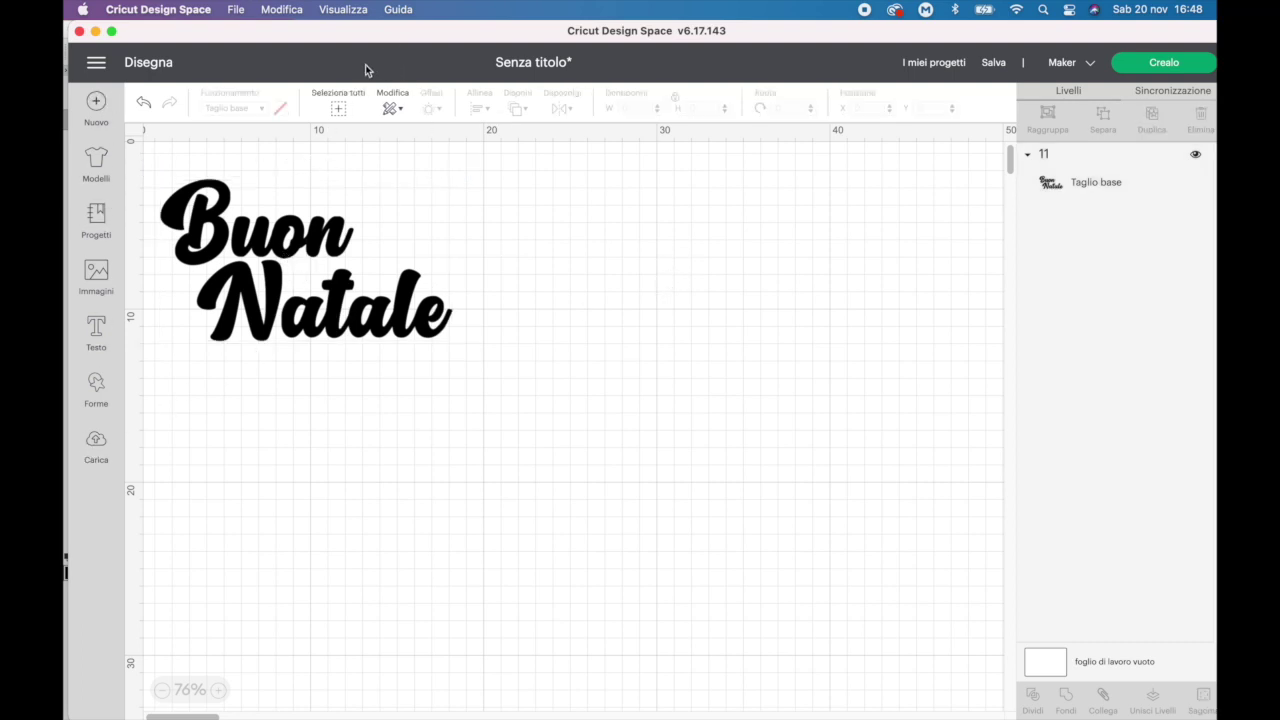
Add the Claus Express image from the image library to the canvas
click(95, 160)
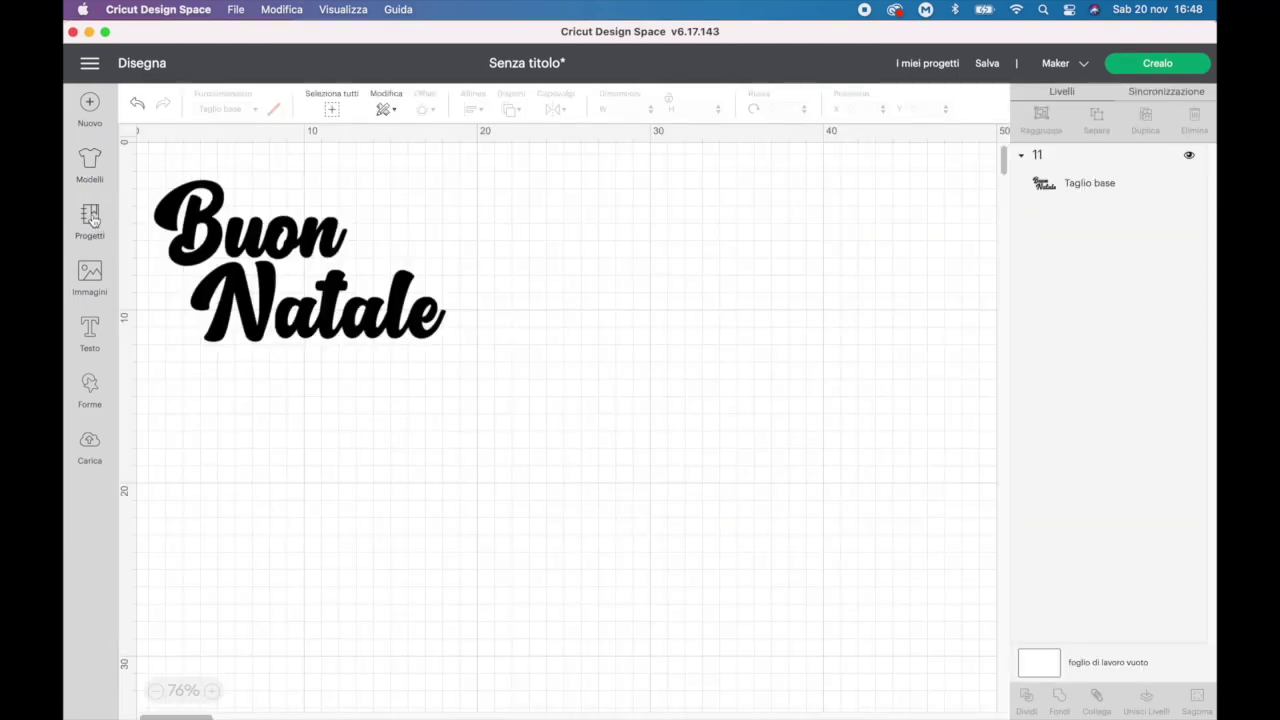
click(93, 278)
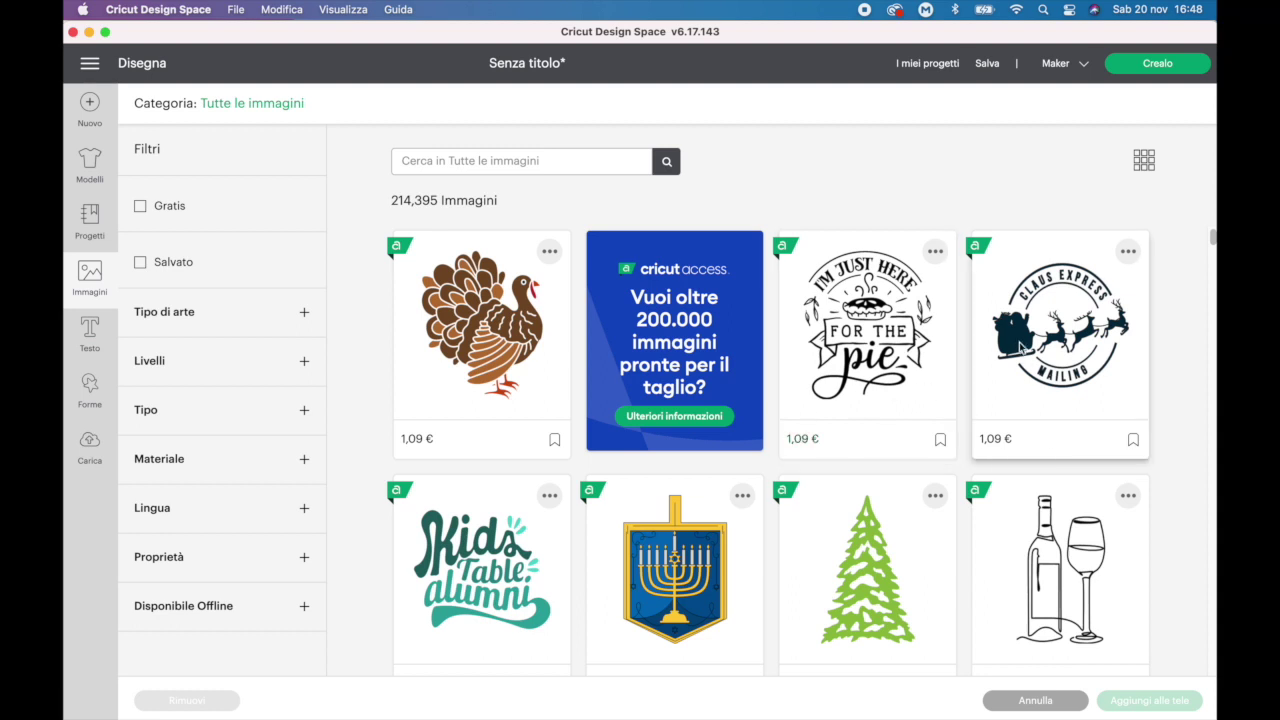
click(1025, 341)
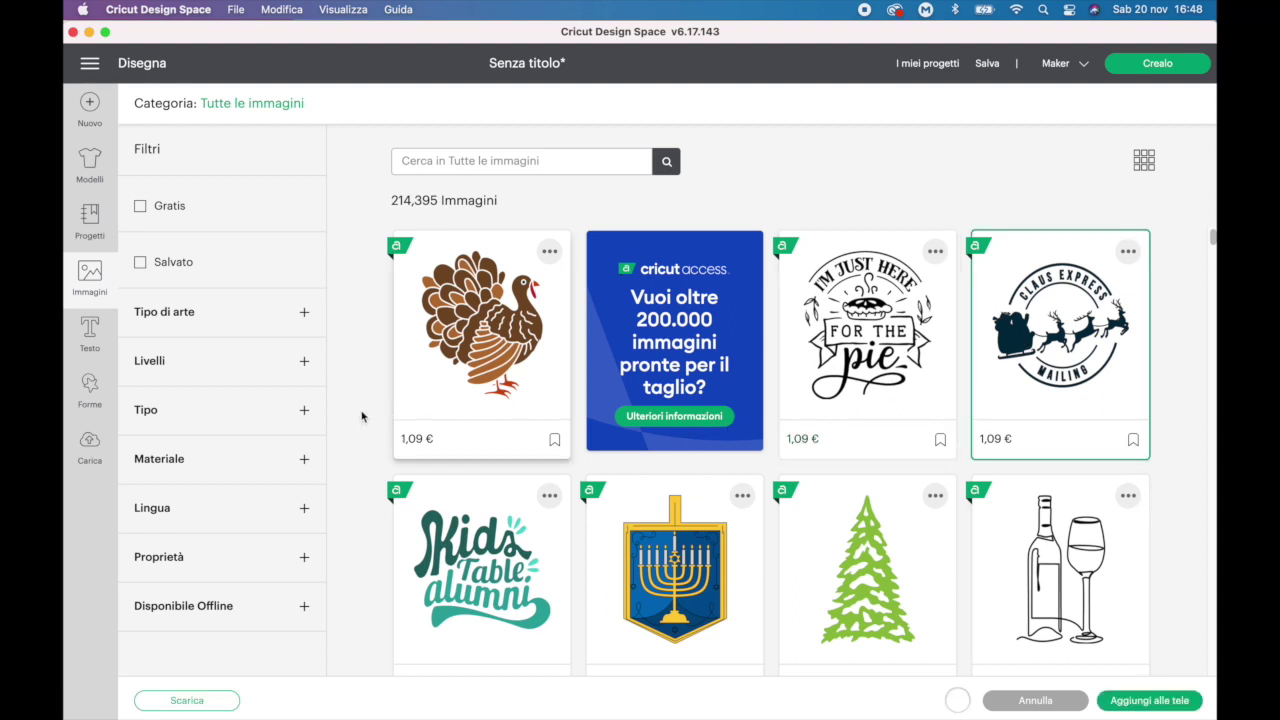
click(1149, 700)
drag(653, 312, 616, 302)
click(517, 255)
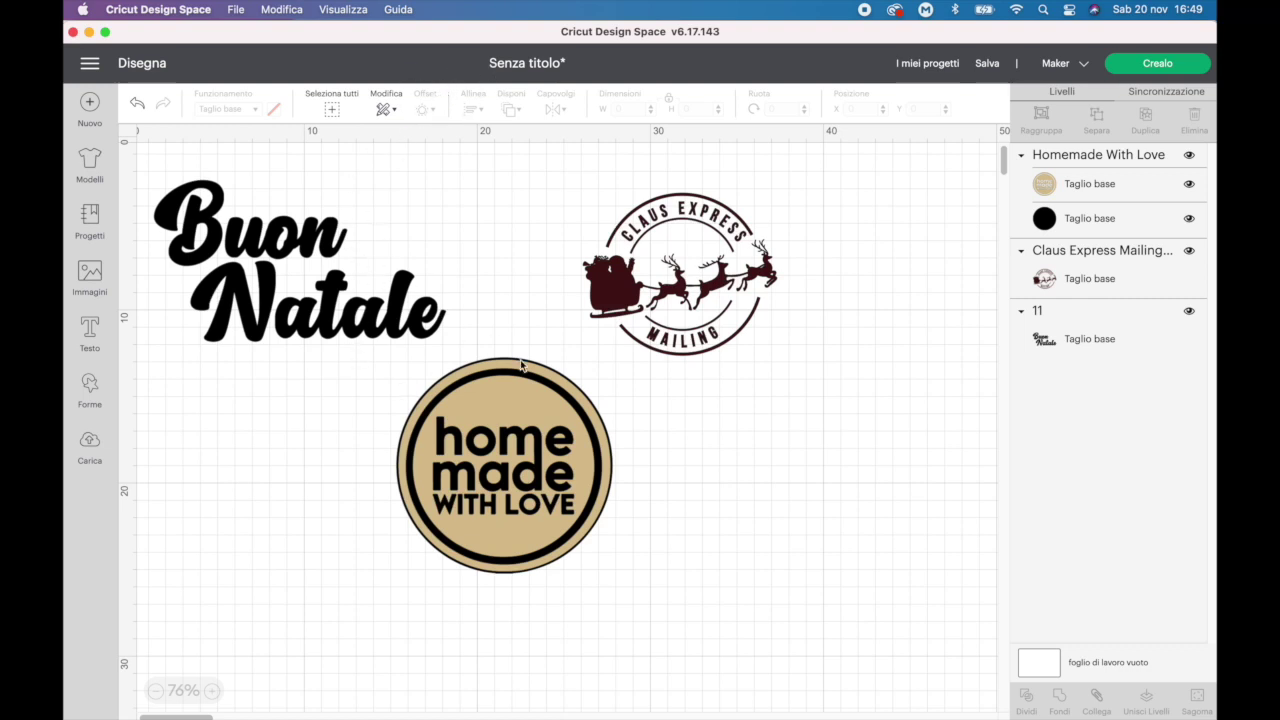
Move the Homemade With Love circle below Buon Natale and shift Claus Express up-left
click(531, 412)
drag(523, 440, 319, 470)
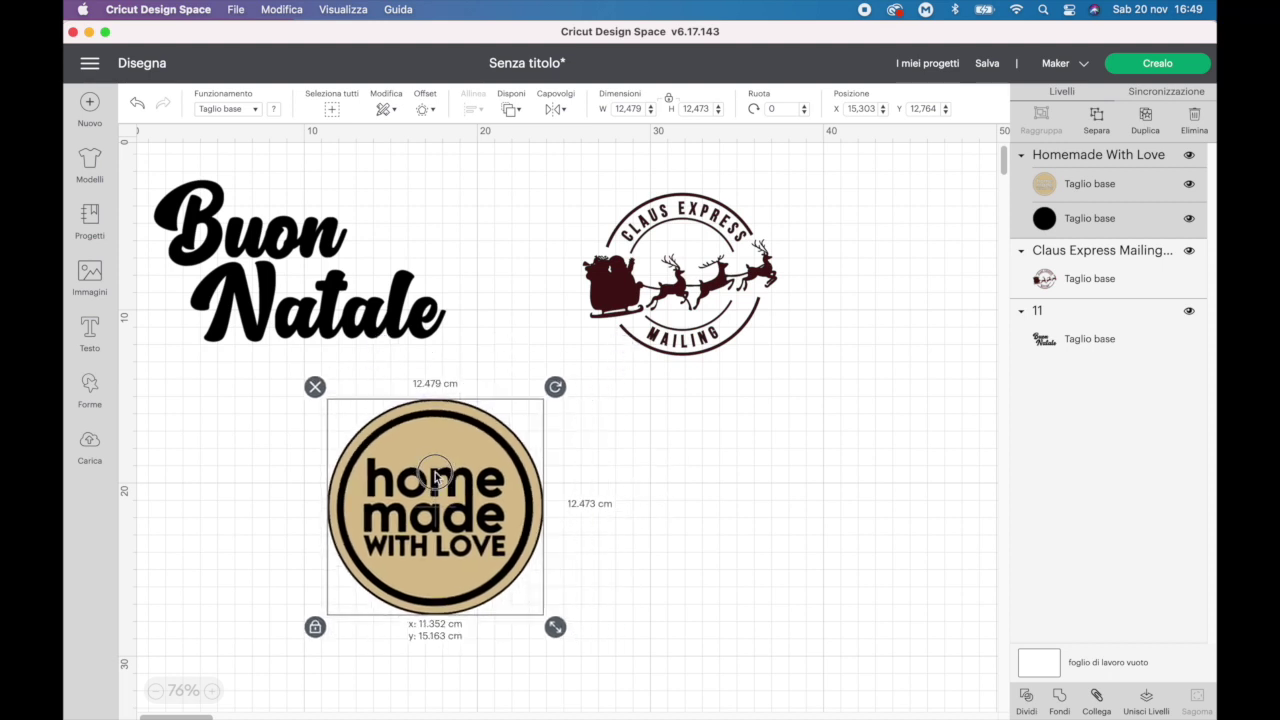
click(489, 446)
click(628, 298)
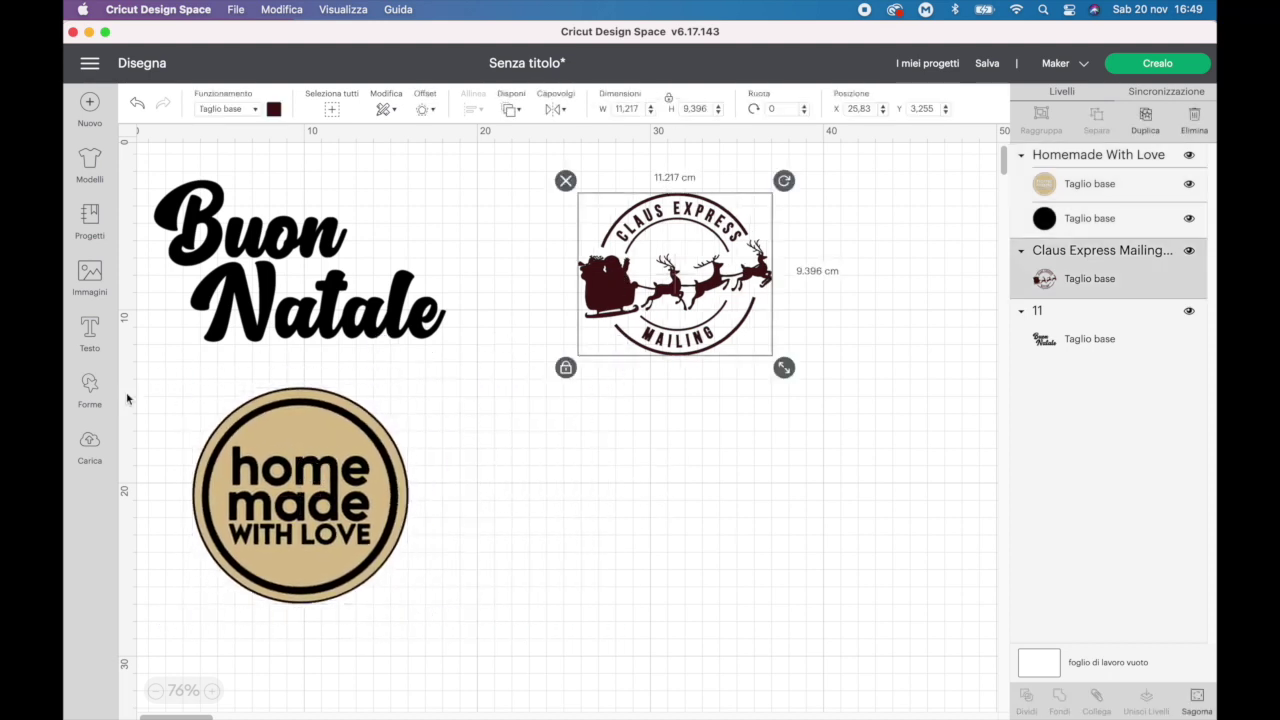
drag(612, 286, 525, 256)
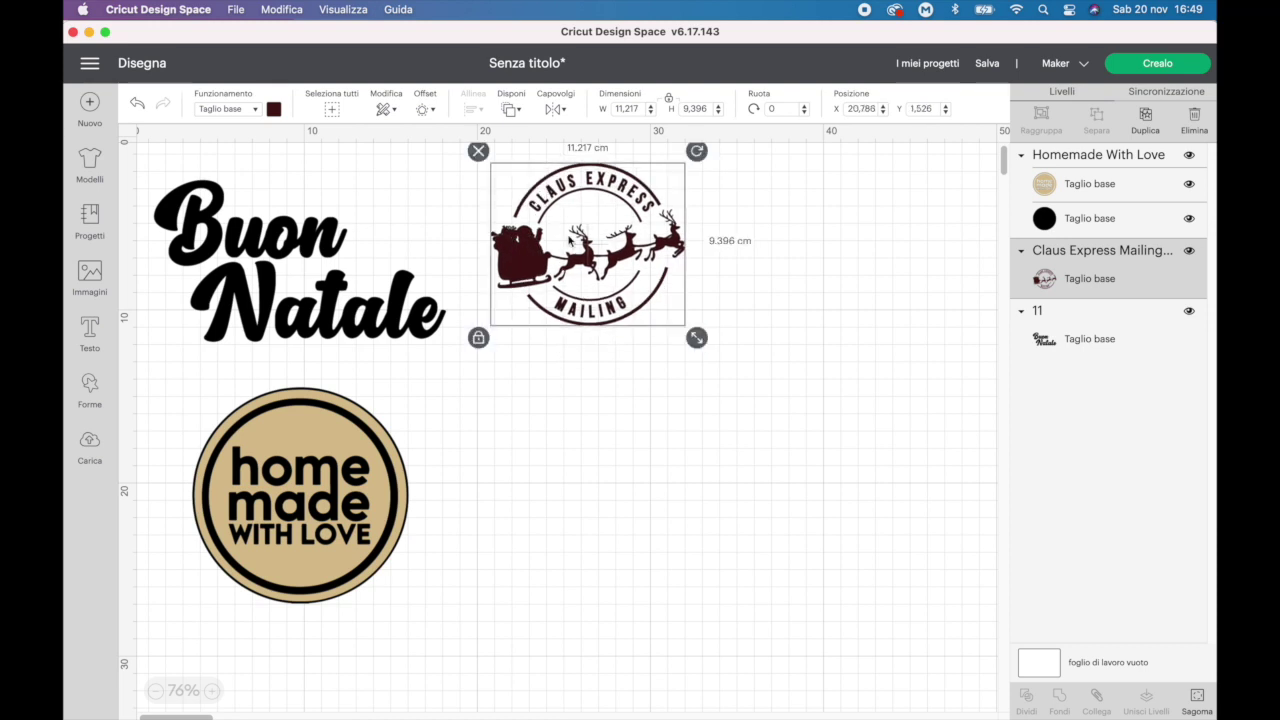
Delete the Claus Express, Homemade With Love and Buon Natale designs
key(Delete)
click(299, 416)
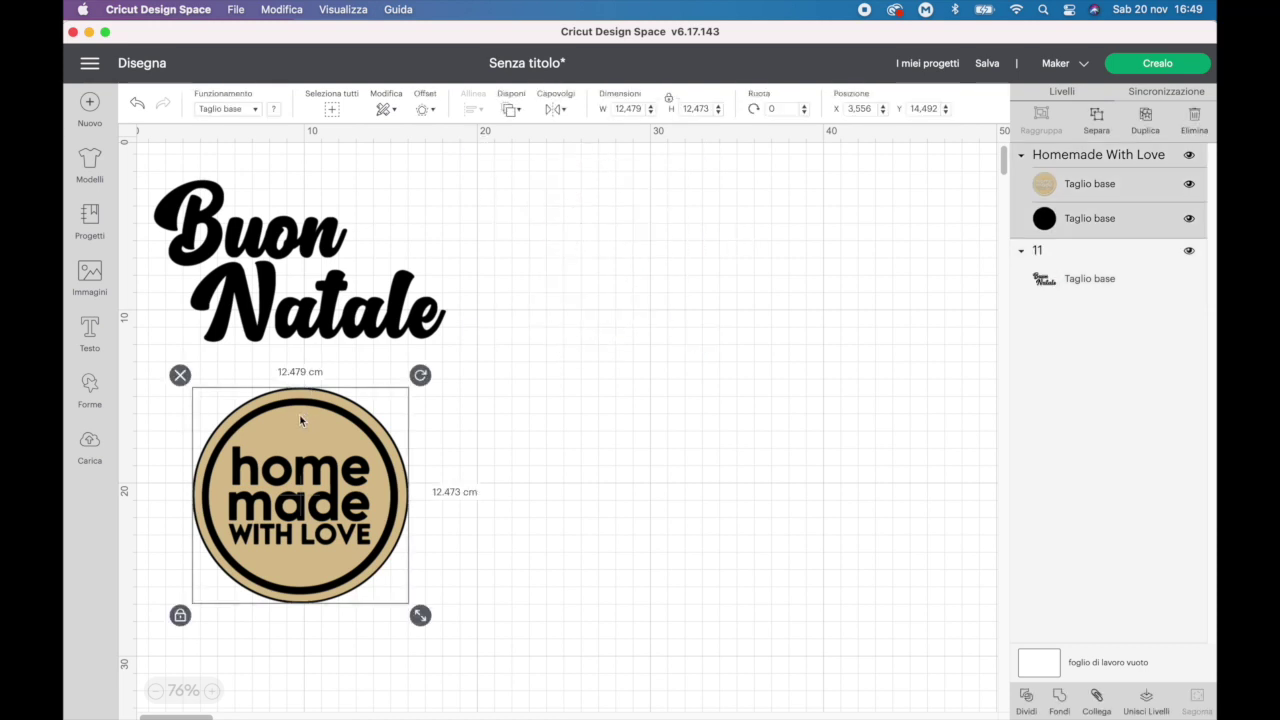
key(Delete)
click(279, 267)
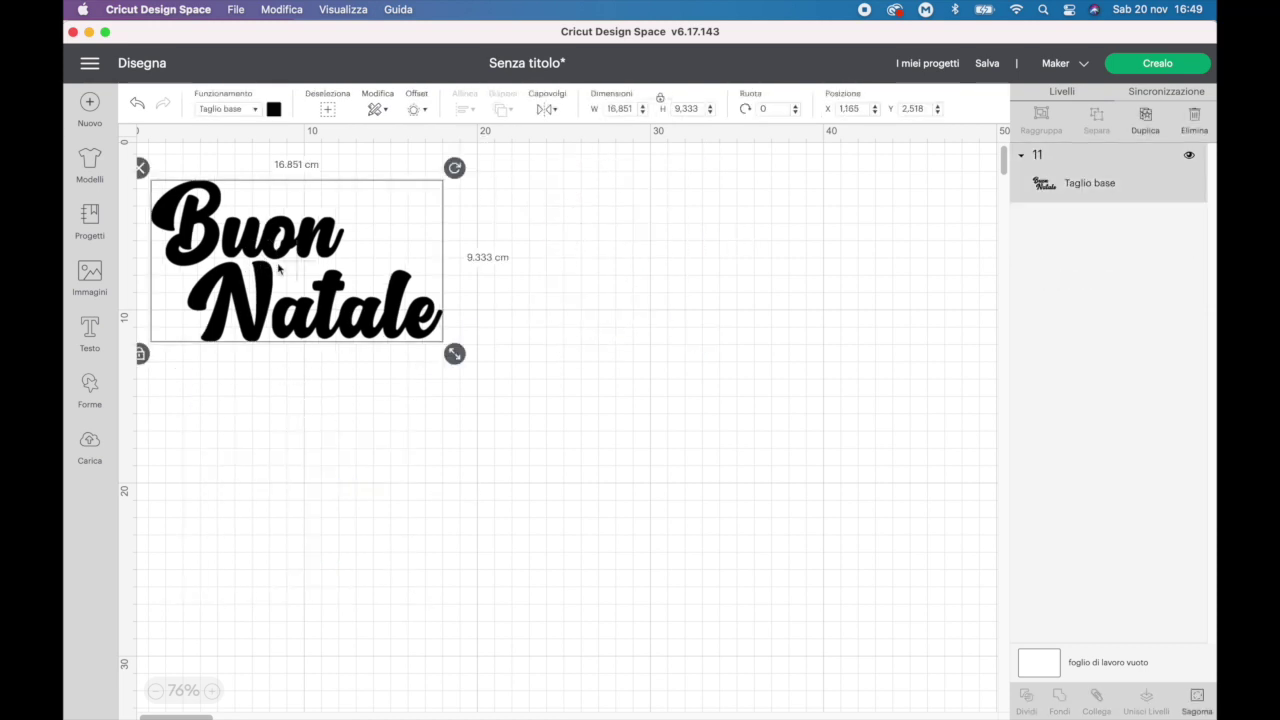
key(Delete)
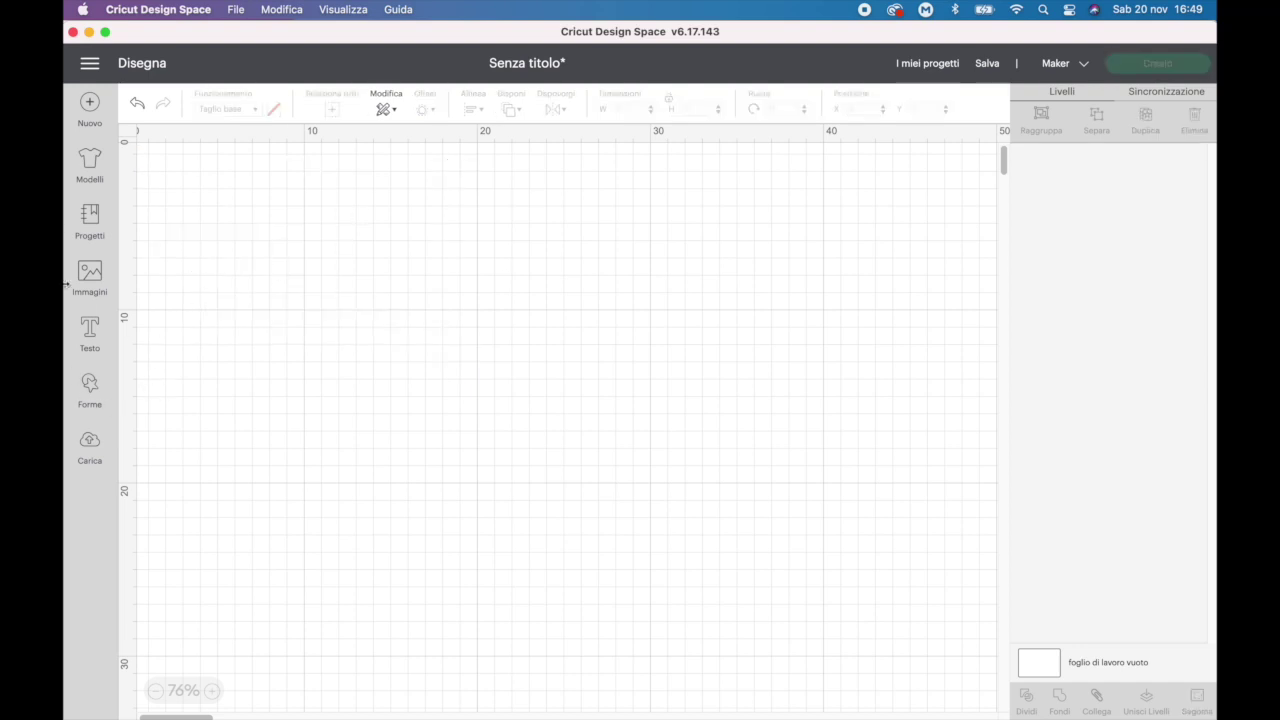
Start from the projects list and place a dark rounded square on the empty canvas
click(91, 220)
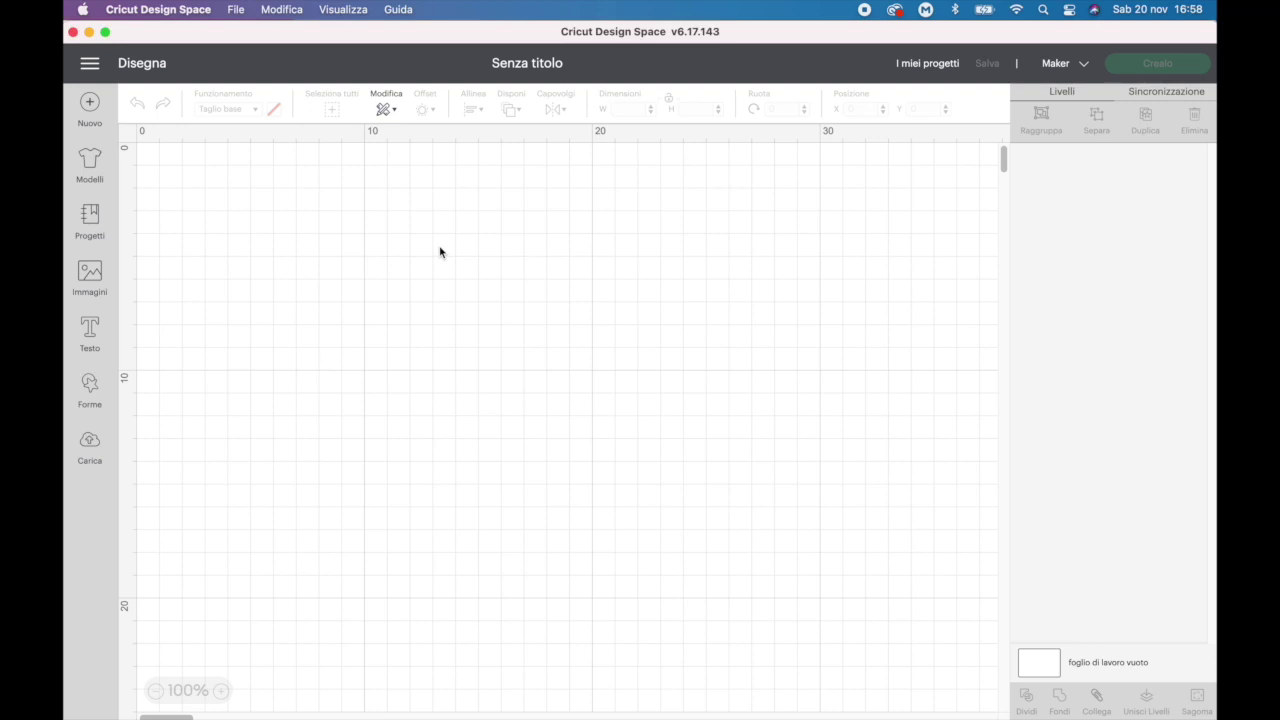
drag(474, 256, 474, 244)
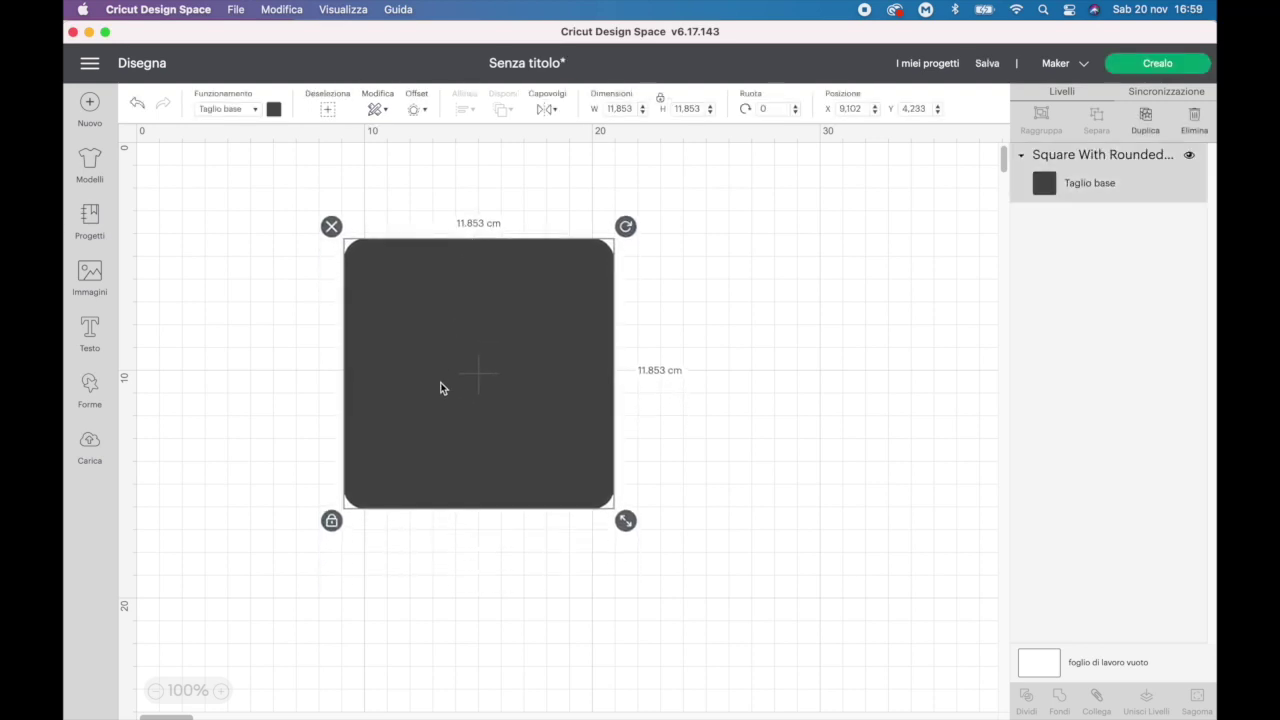
Deselect the rounded square and nudge it slightly upward on the Cricut canvas
click(260, 266)
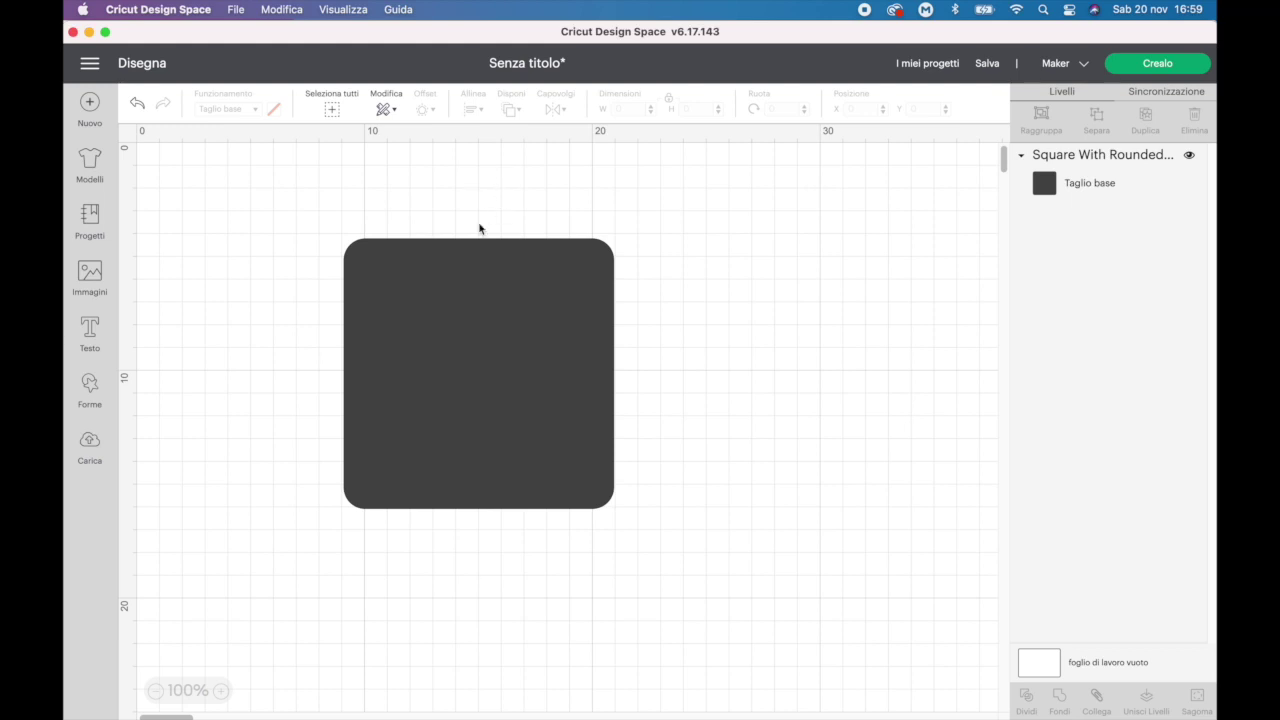
drag(458, 315, 460, 300)
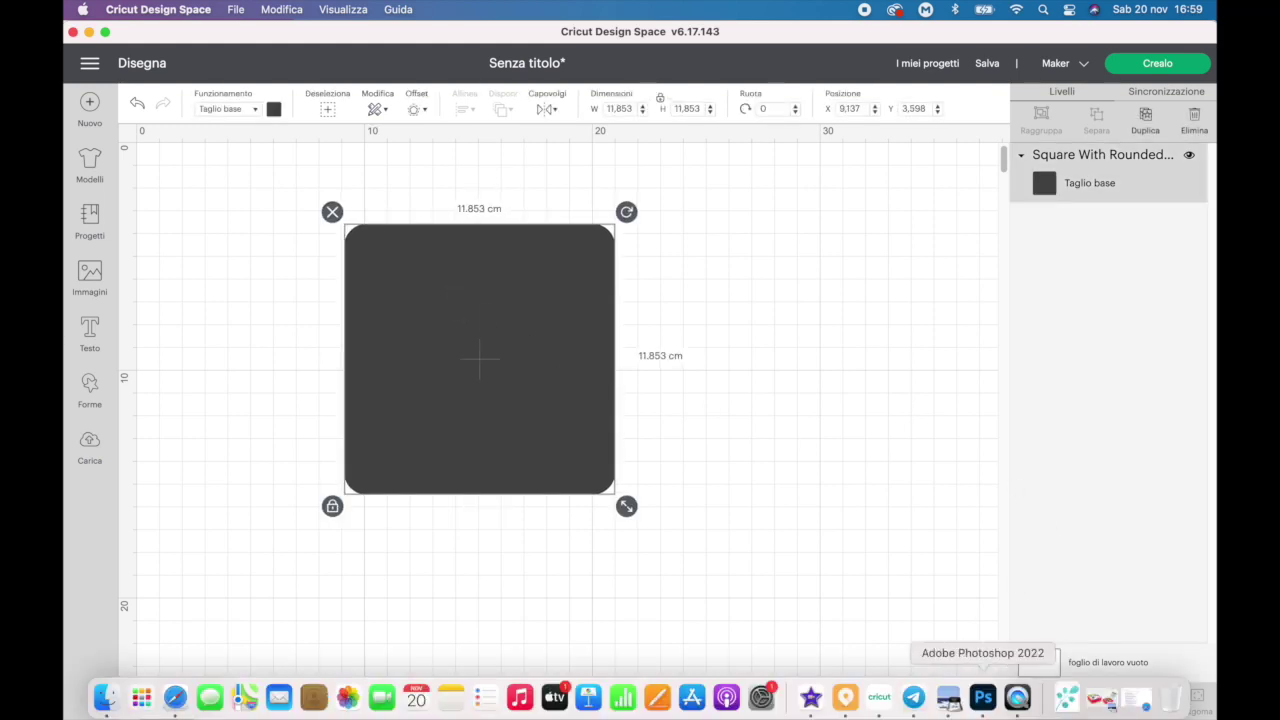
click(988, 704)
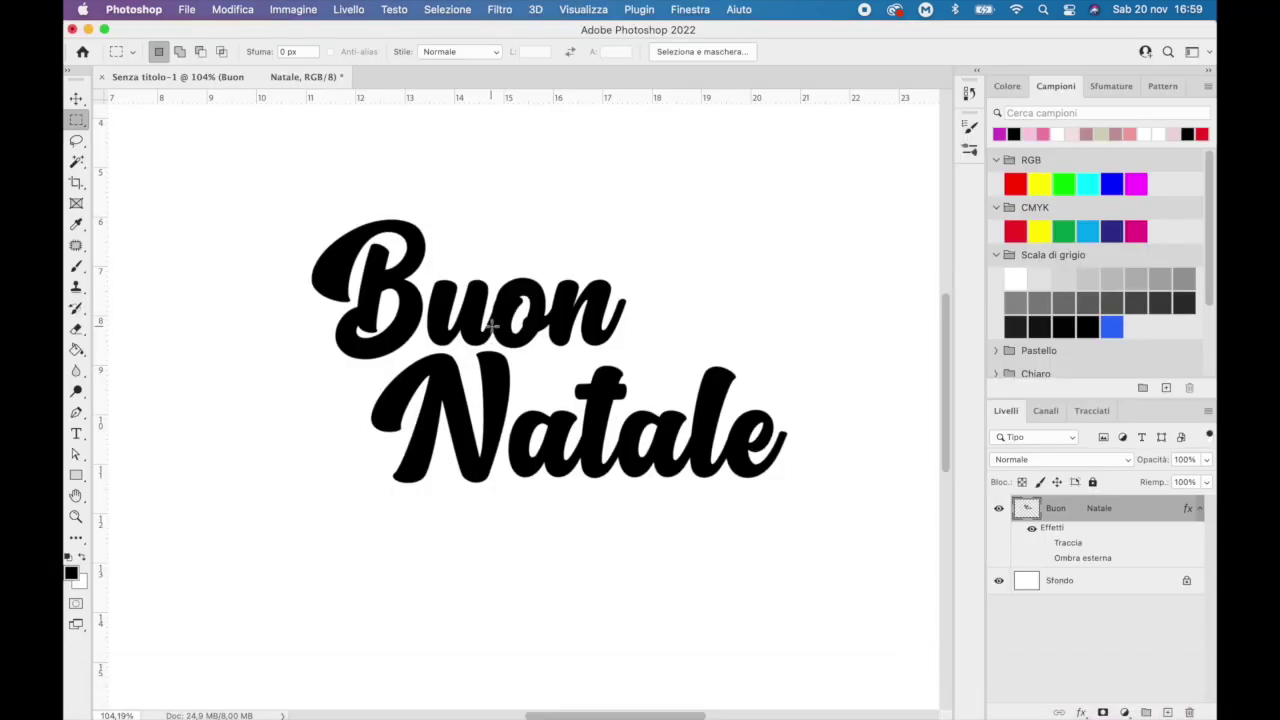
Delete the Buon Natale layer and draw a rounded-corner square about 5.34 cm wide
key(v)
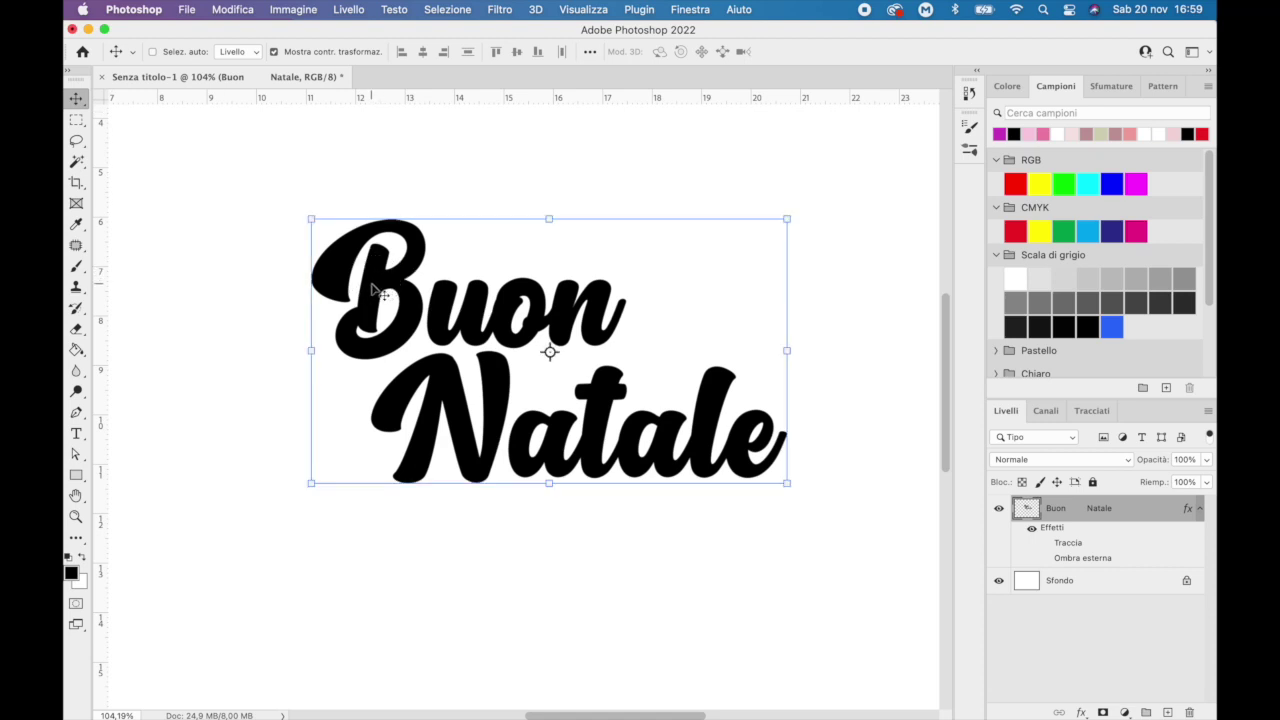
key(BackSpace)
click(75, 475)
drag(350, 209, 620, 455)
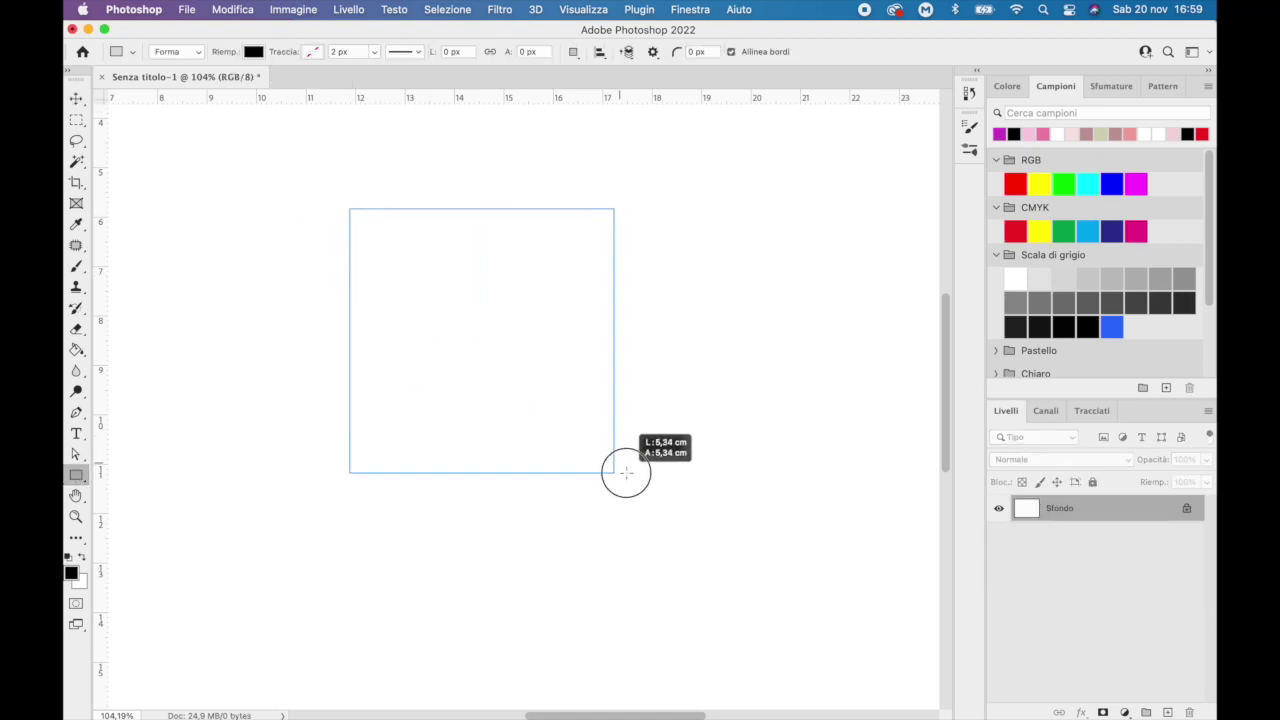
drag(620, 455, 612, 470)
click(686, 118)
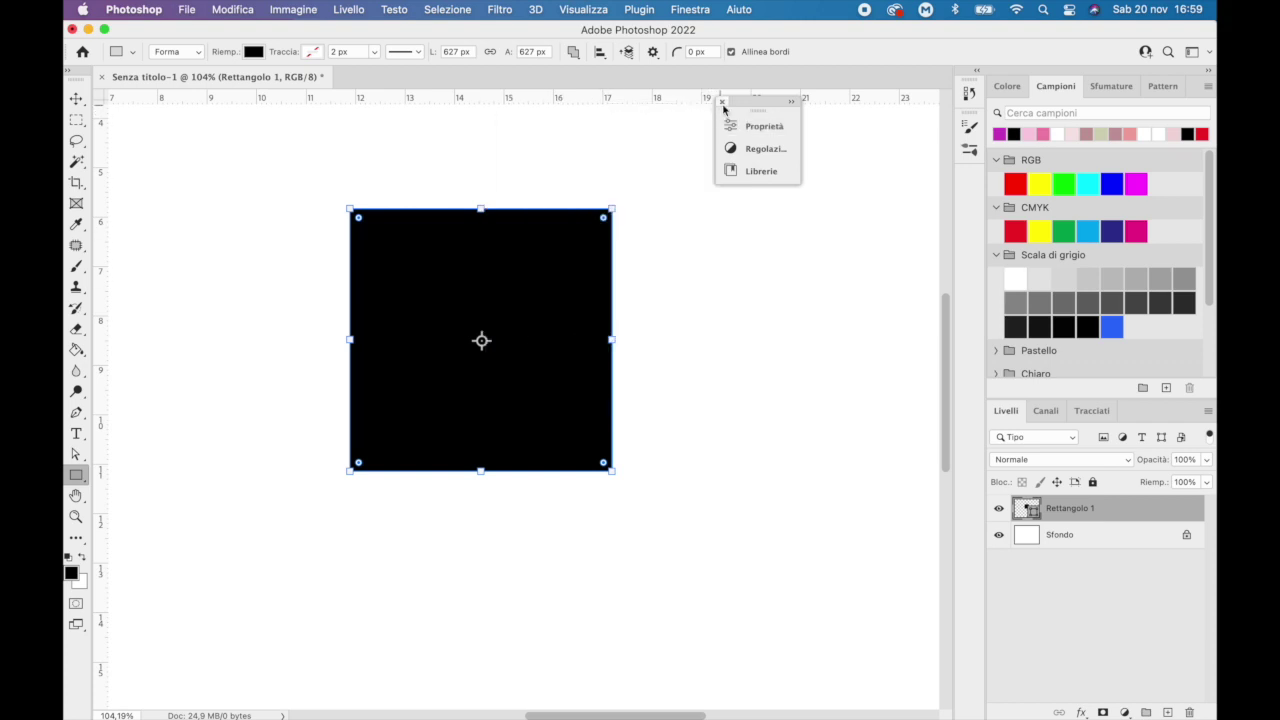
drag(358, 218, 386, 234)
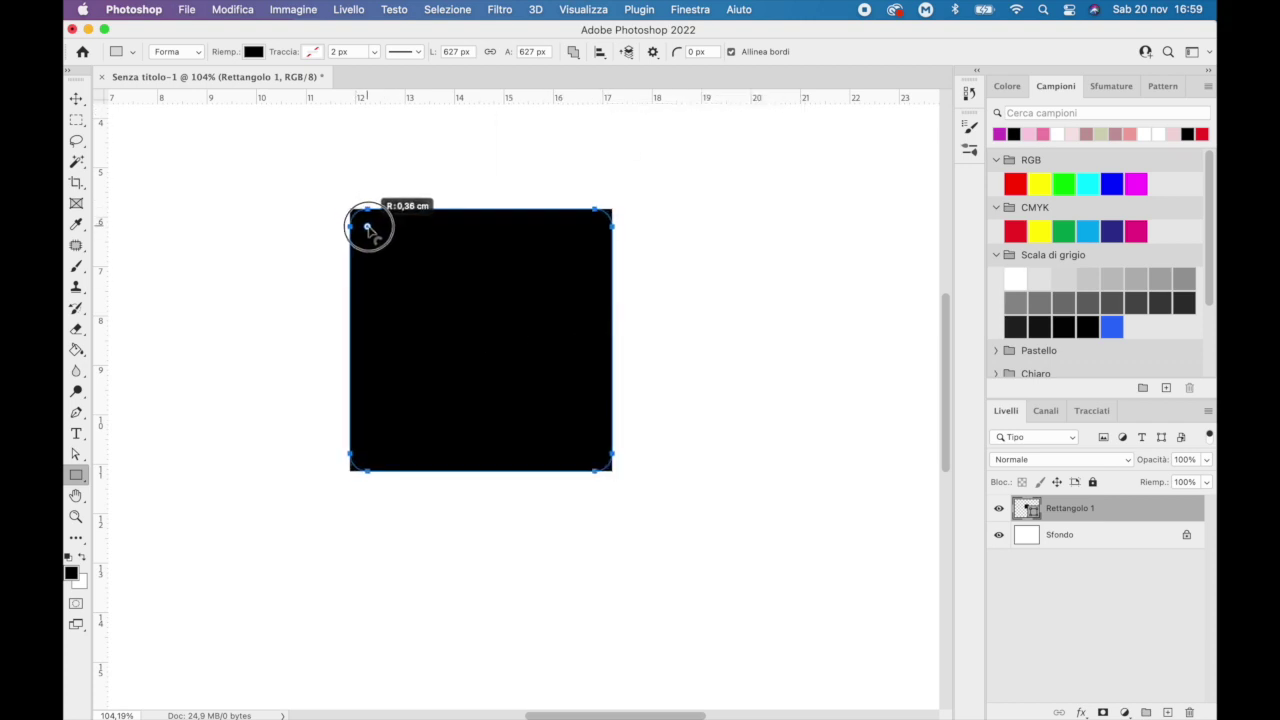
Set the square's fill to none and give it a solid black outline
click(76, 119)
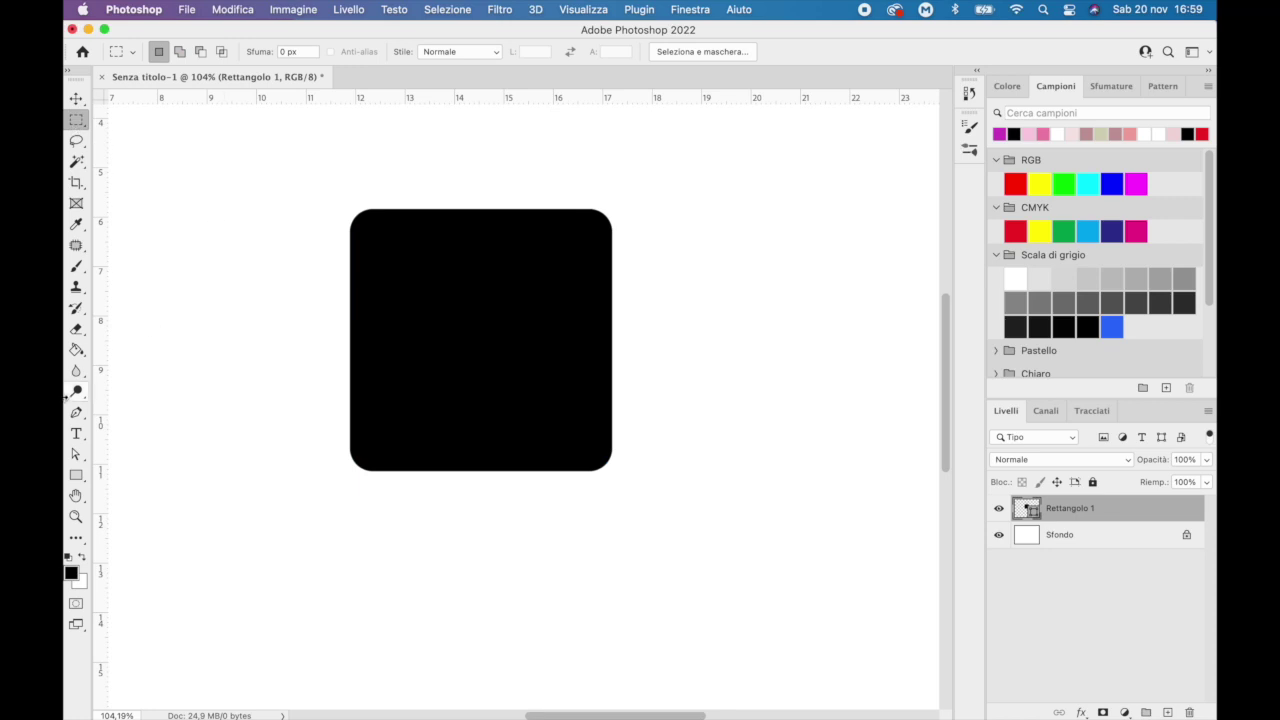
click(76, 475)
click(253, 51)
click(159, 84)
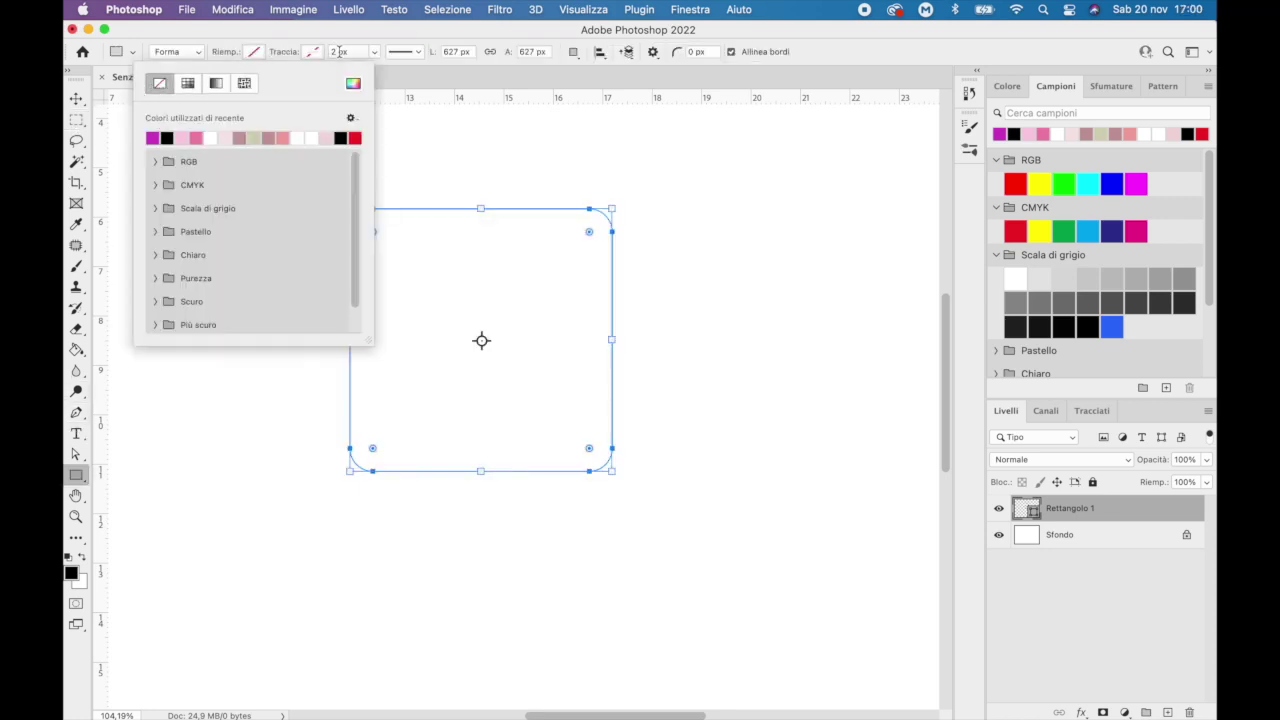
click(315, 53)
click(229, 138)
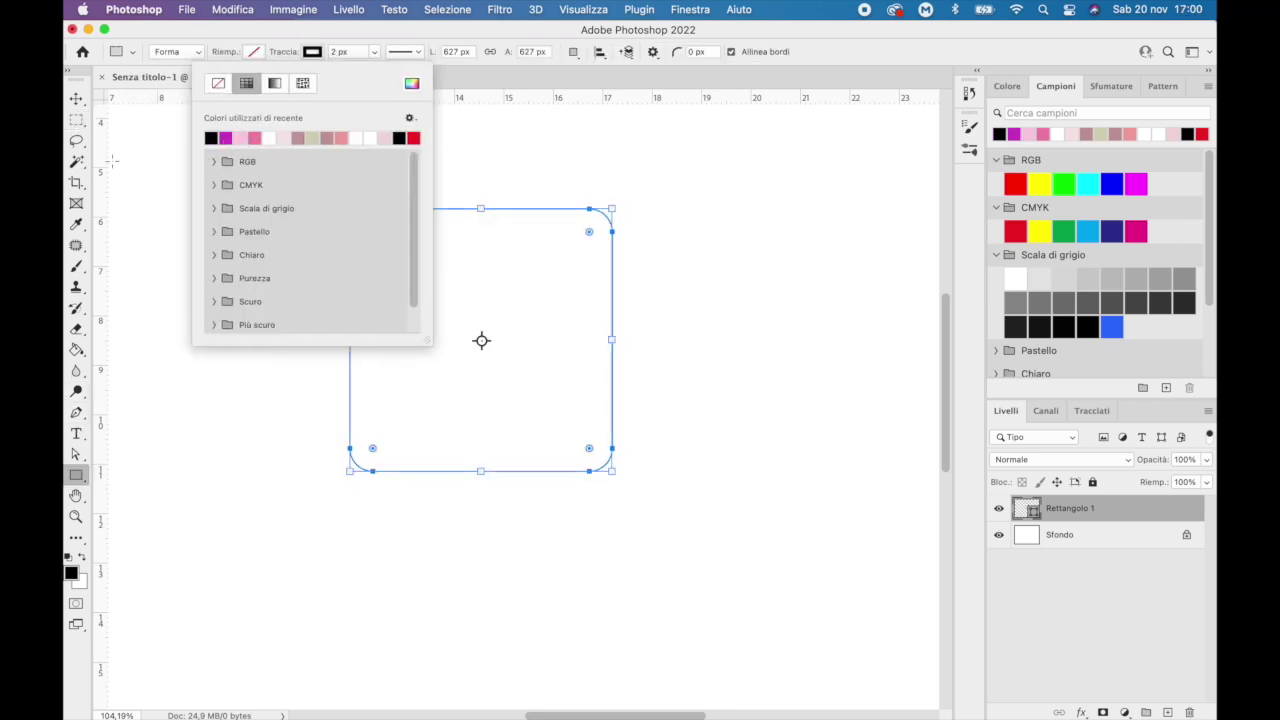
click(86, 121)
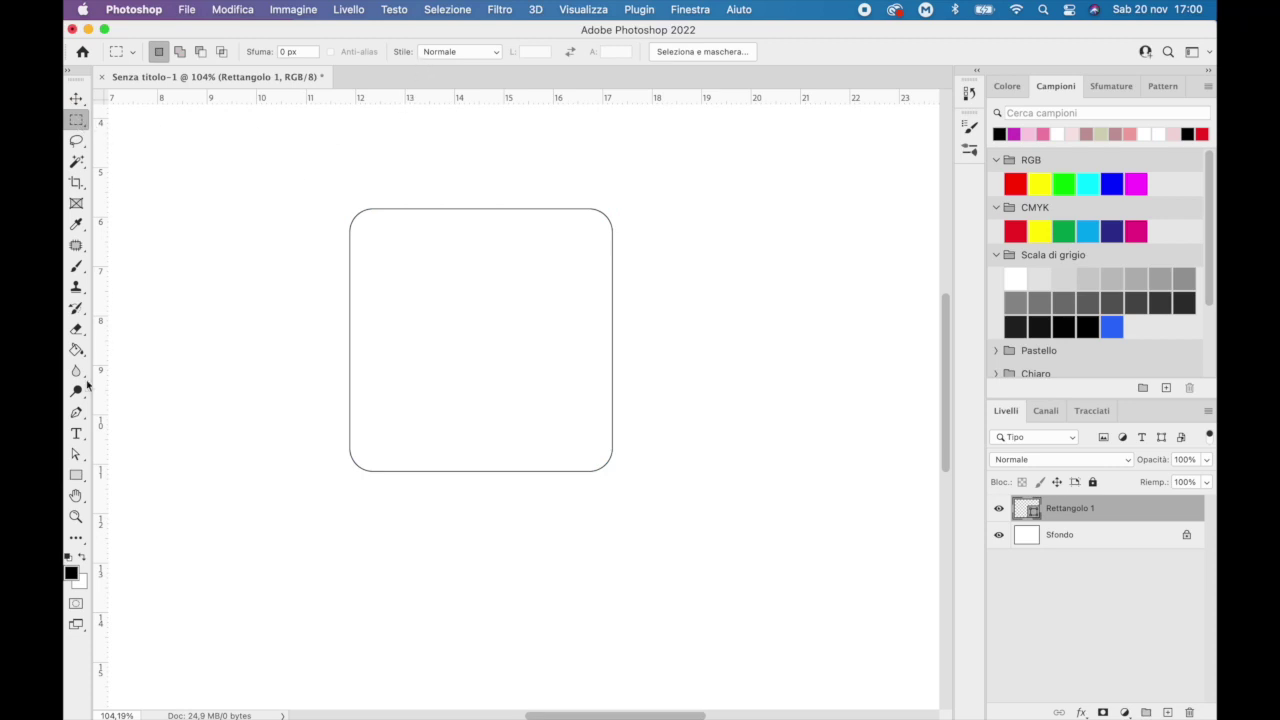
click(76, 412)
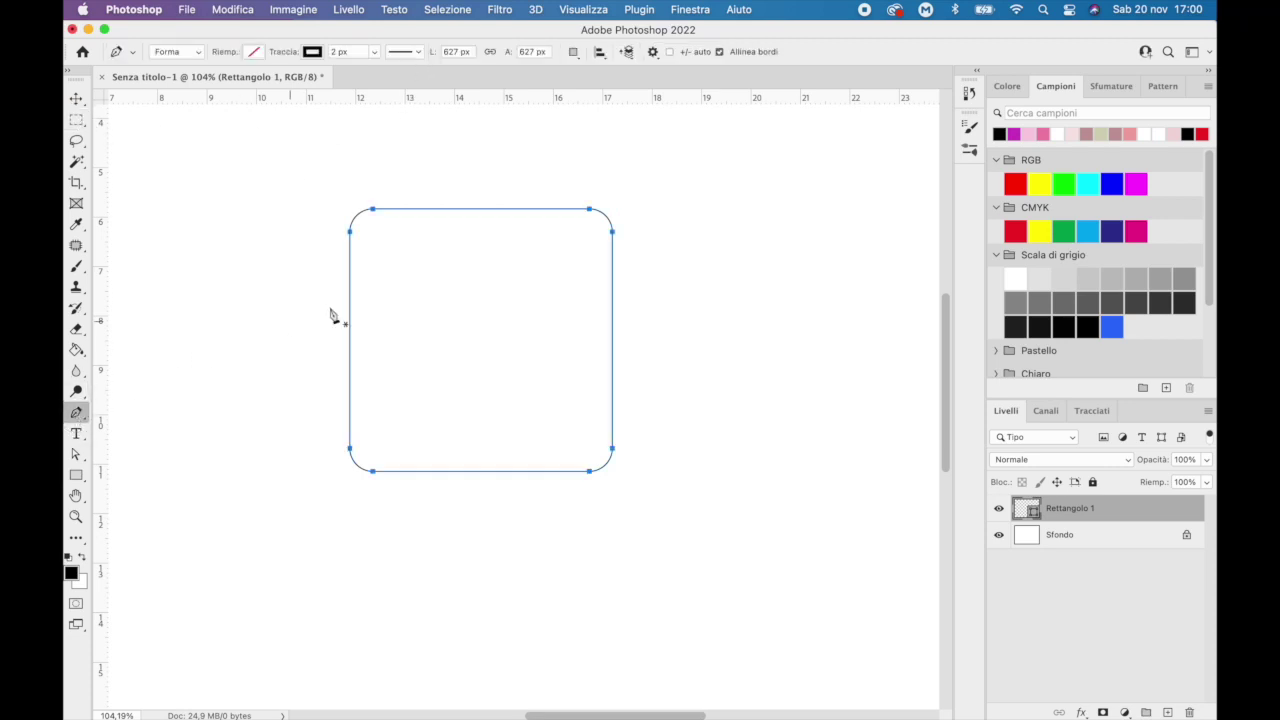
Draw a vertical dashed line down the square's centre with dash 6 and gap 6
click(478, 210)
click(478, 469)
click(408, 56)
click(395, 128)
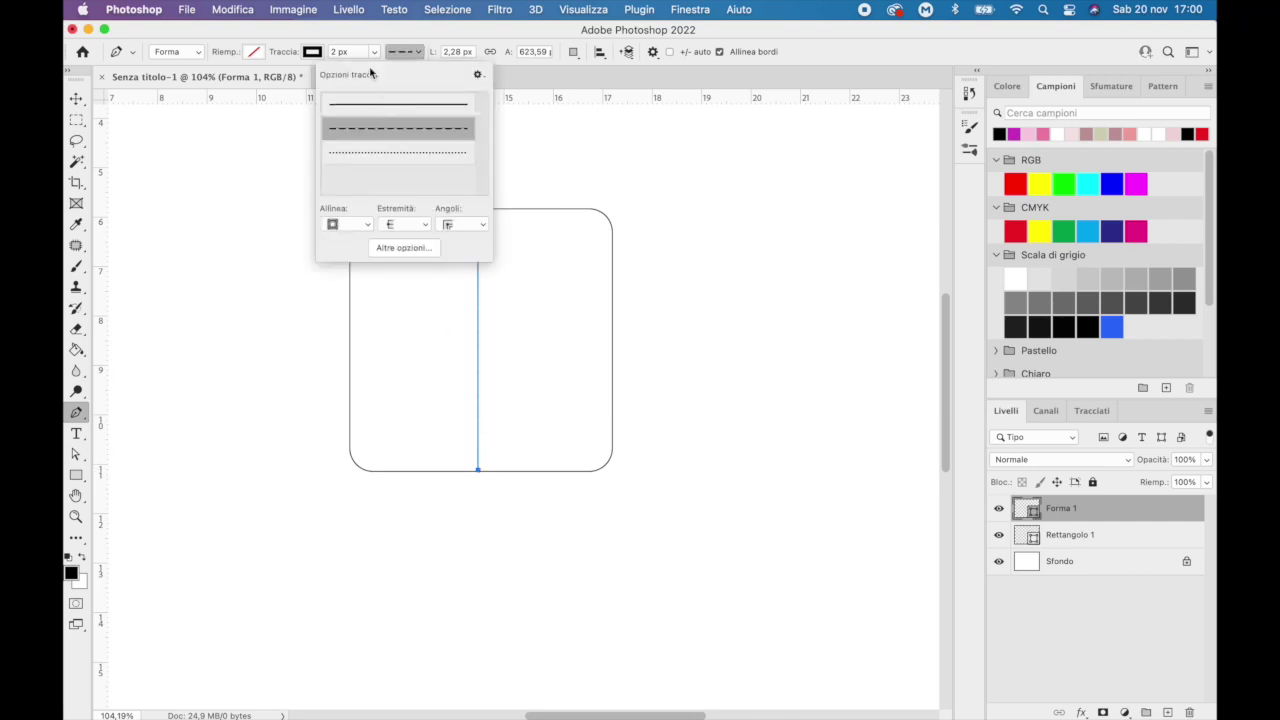
click(348, 50)
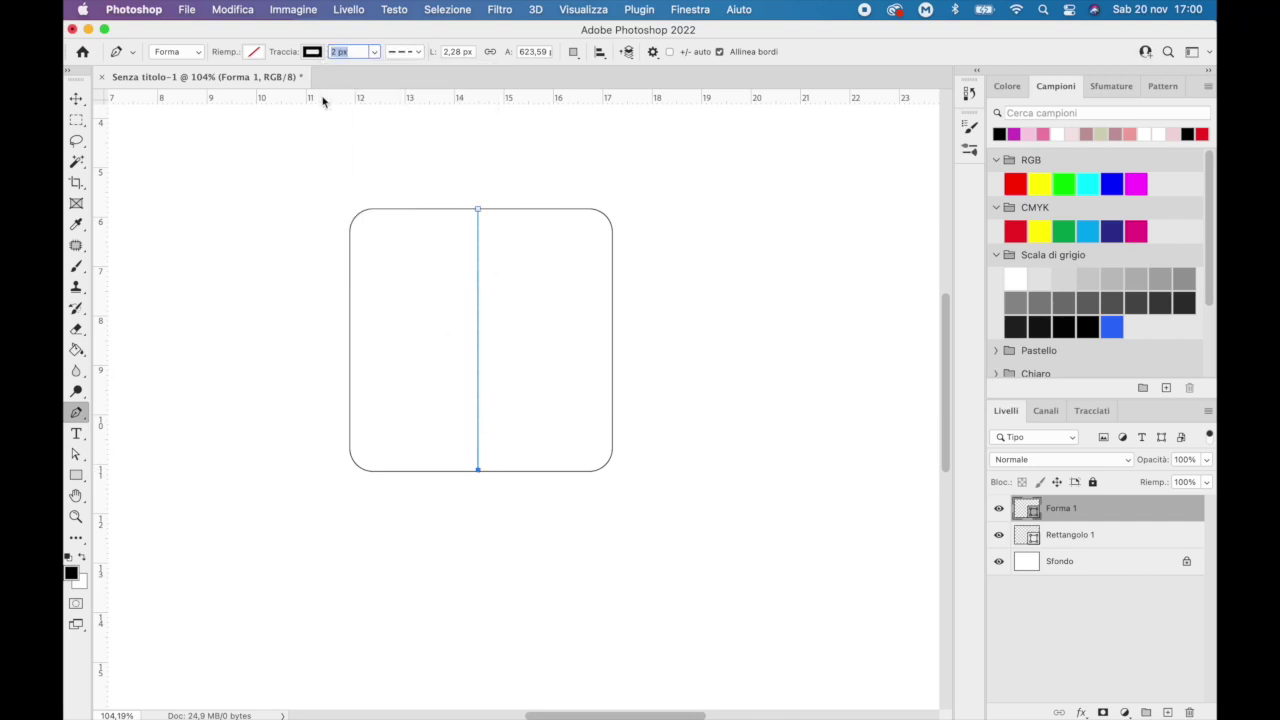
text(6)
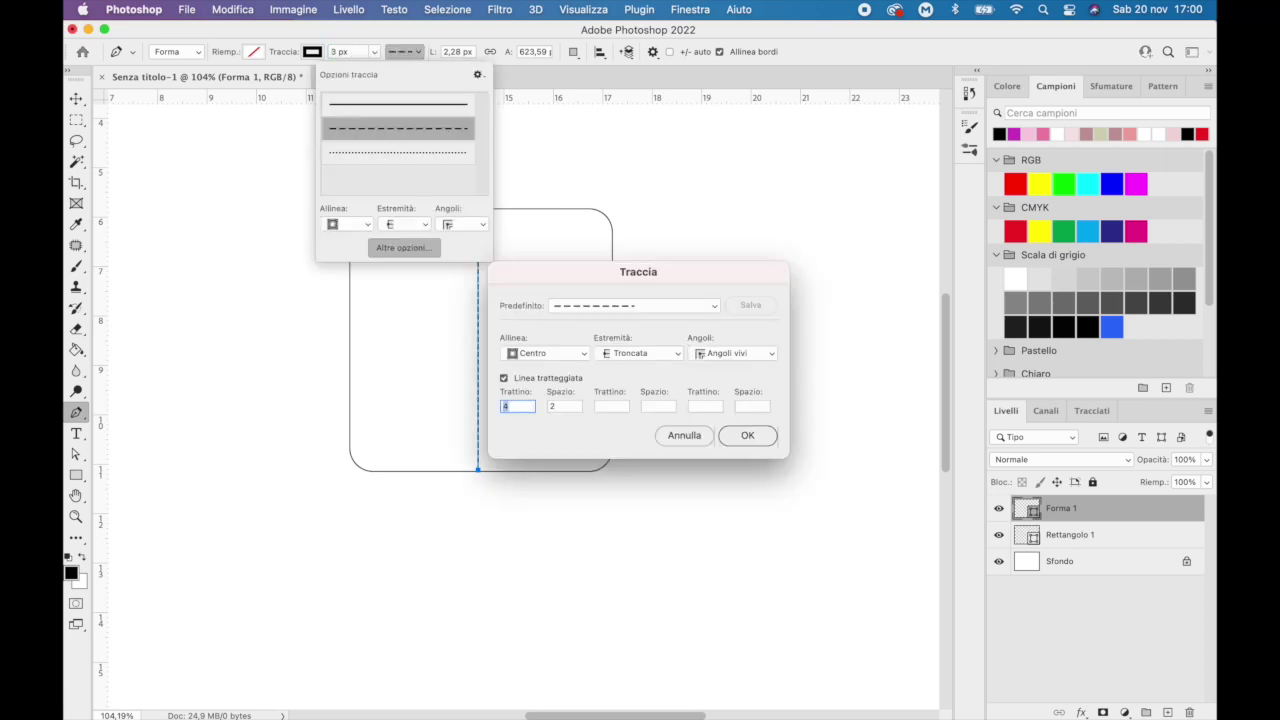
text(6)
key(Tab)
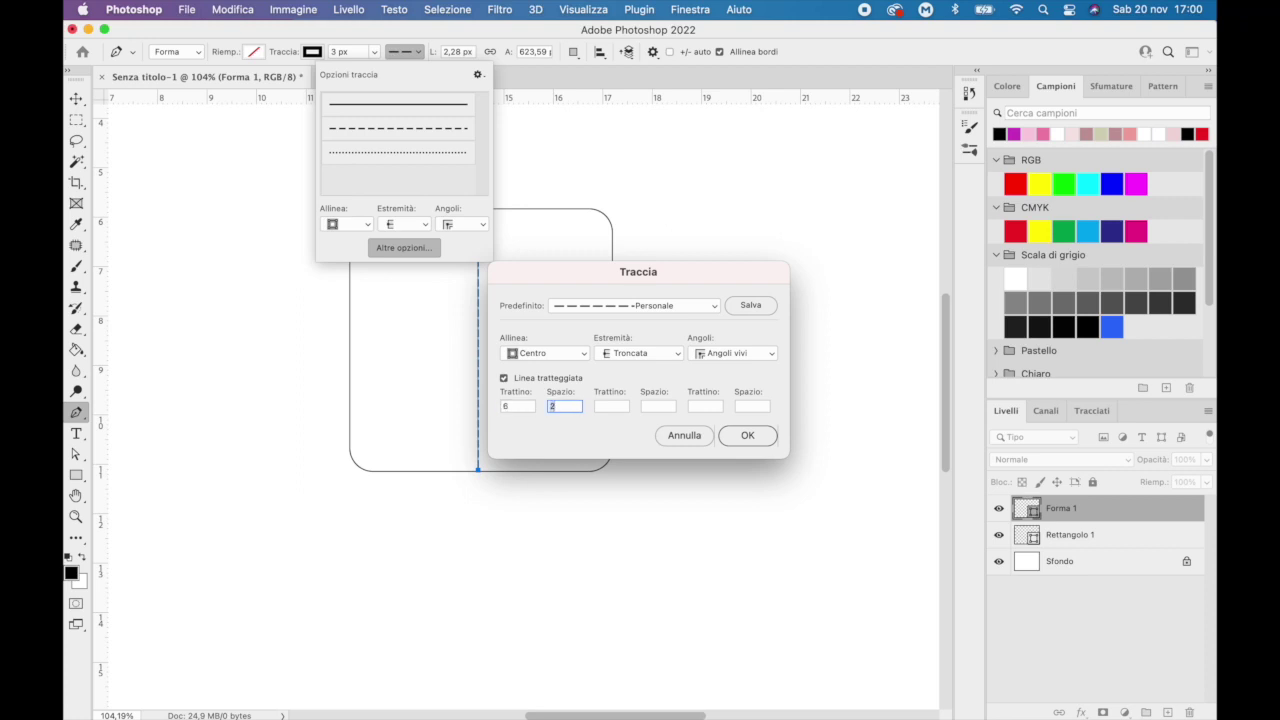
key(Return)
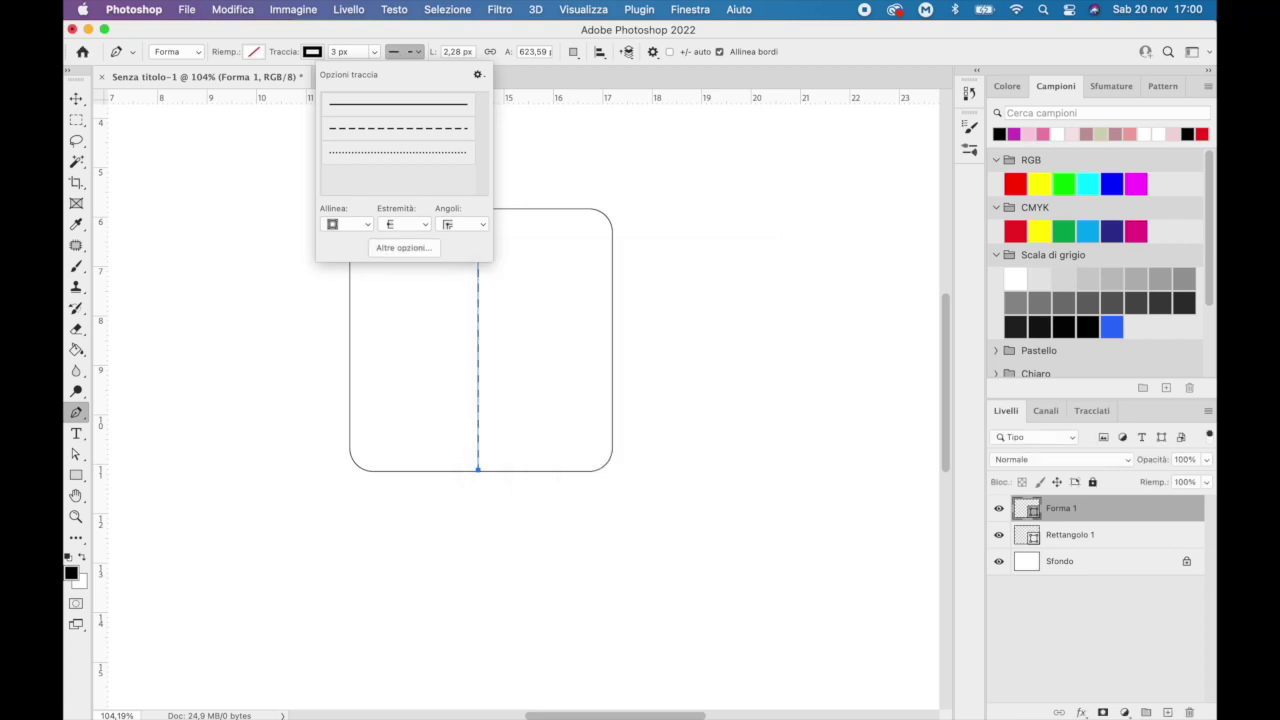
key(m)
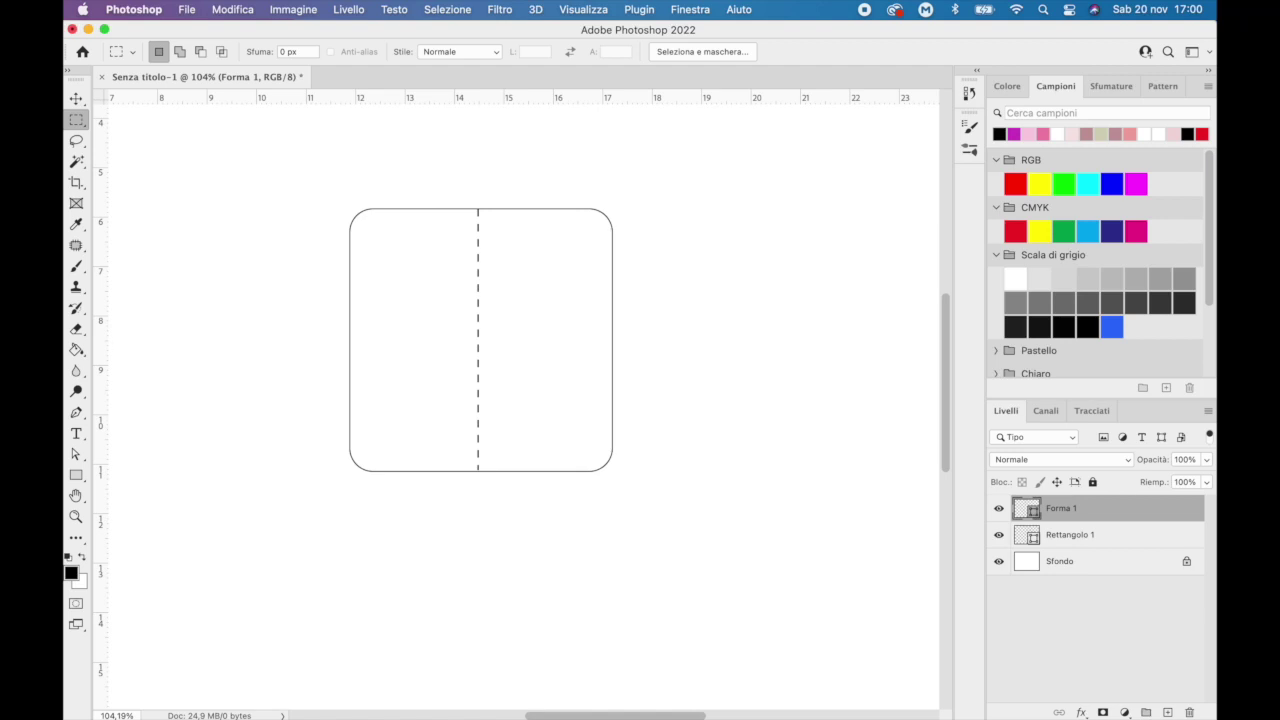
right_click(1021, 508)
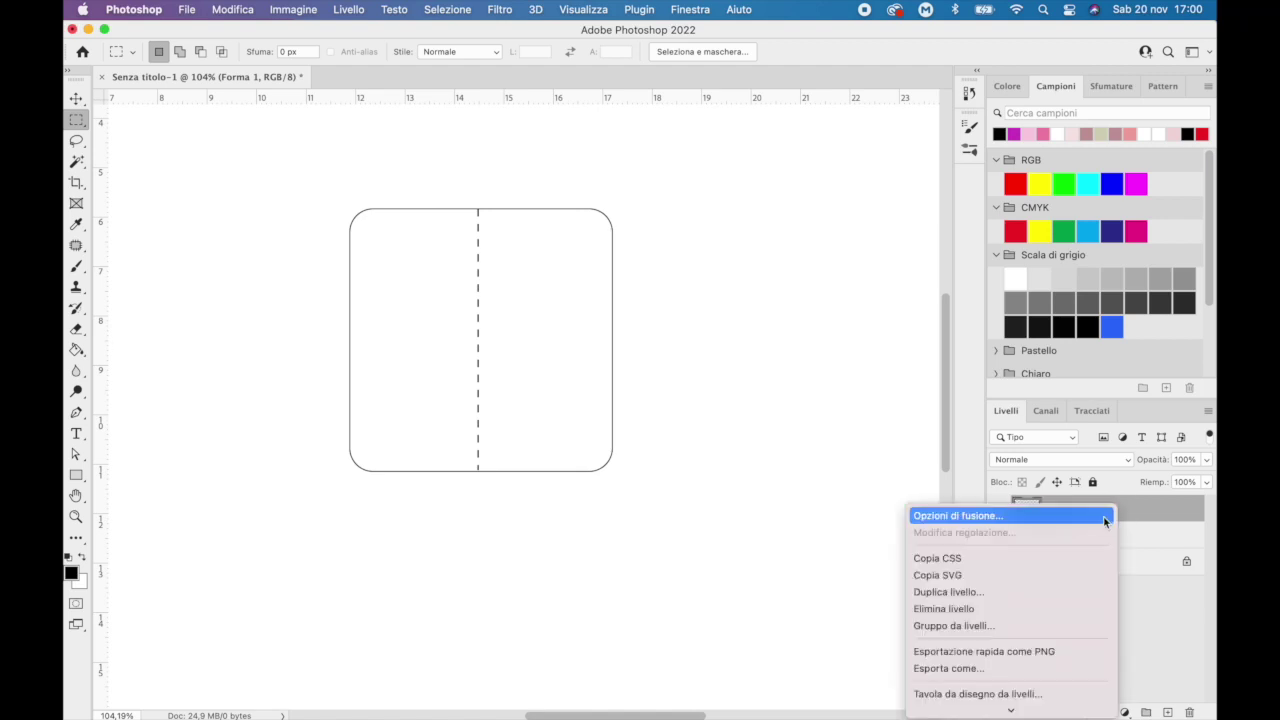
Duplicate the dashed line as Forma 1 copia and rotate it 90° to horizontal
click(1020, 591)
click(922, 296)
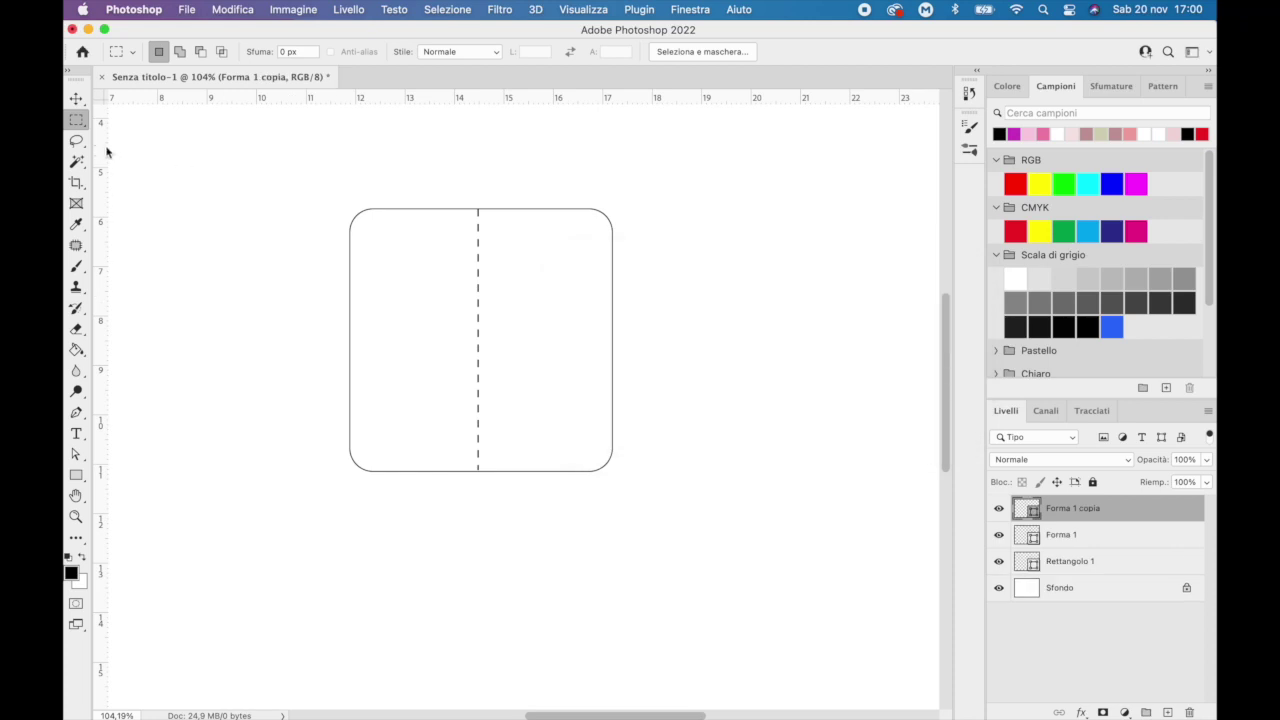
click(76, 98)
key(ctrl+t)
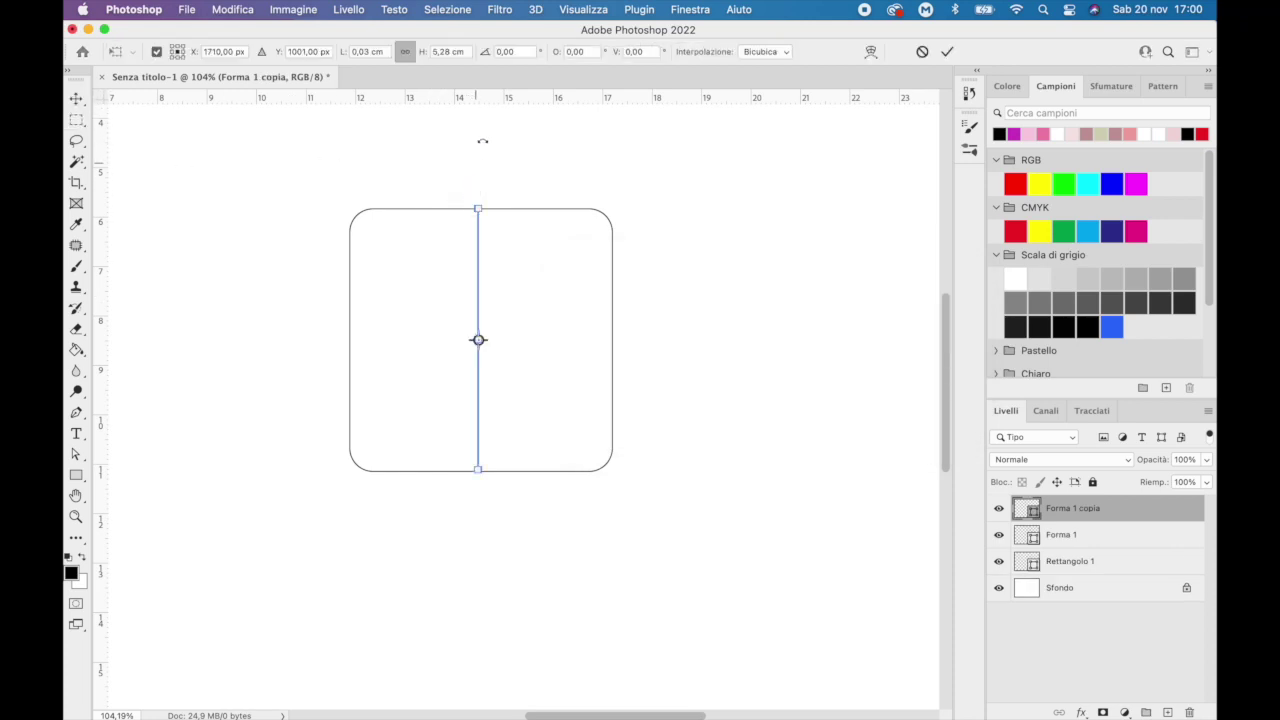
click(521, 51)
text(90)
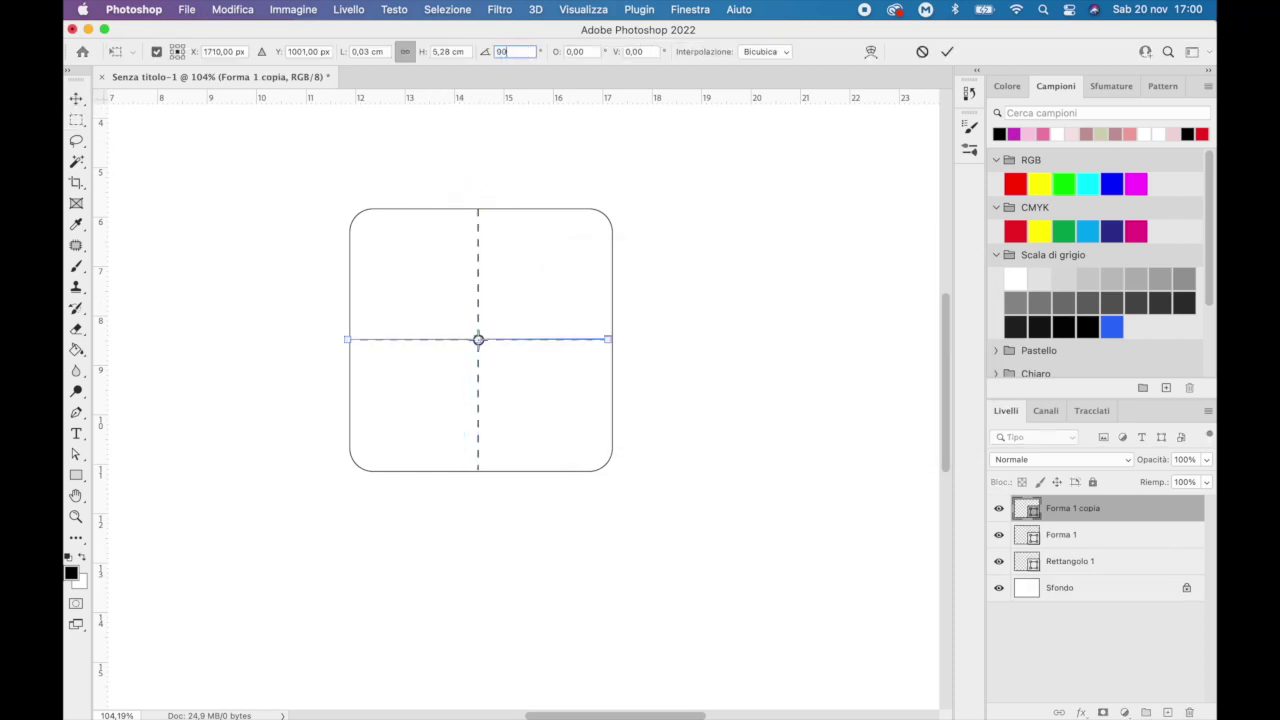
key(Return)
key(m)
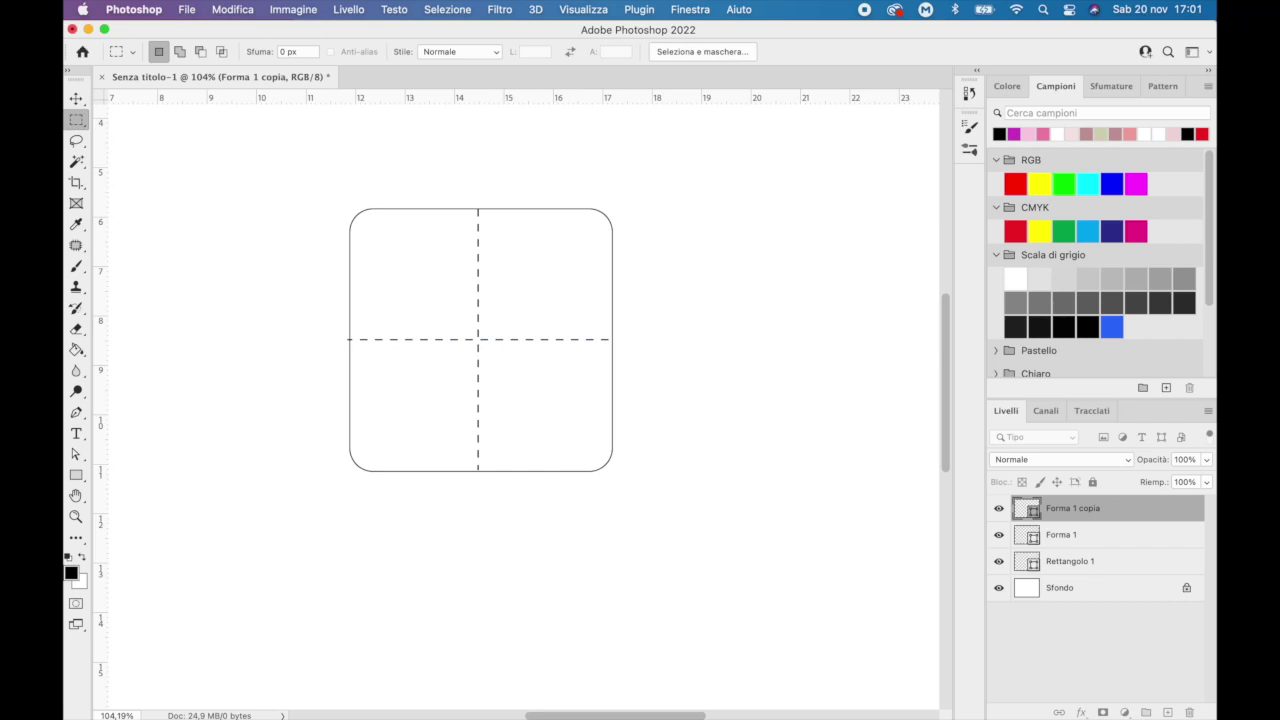
key(p)
key(super+z)
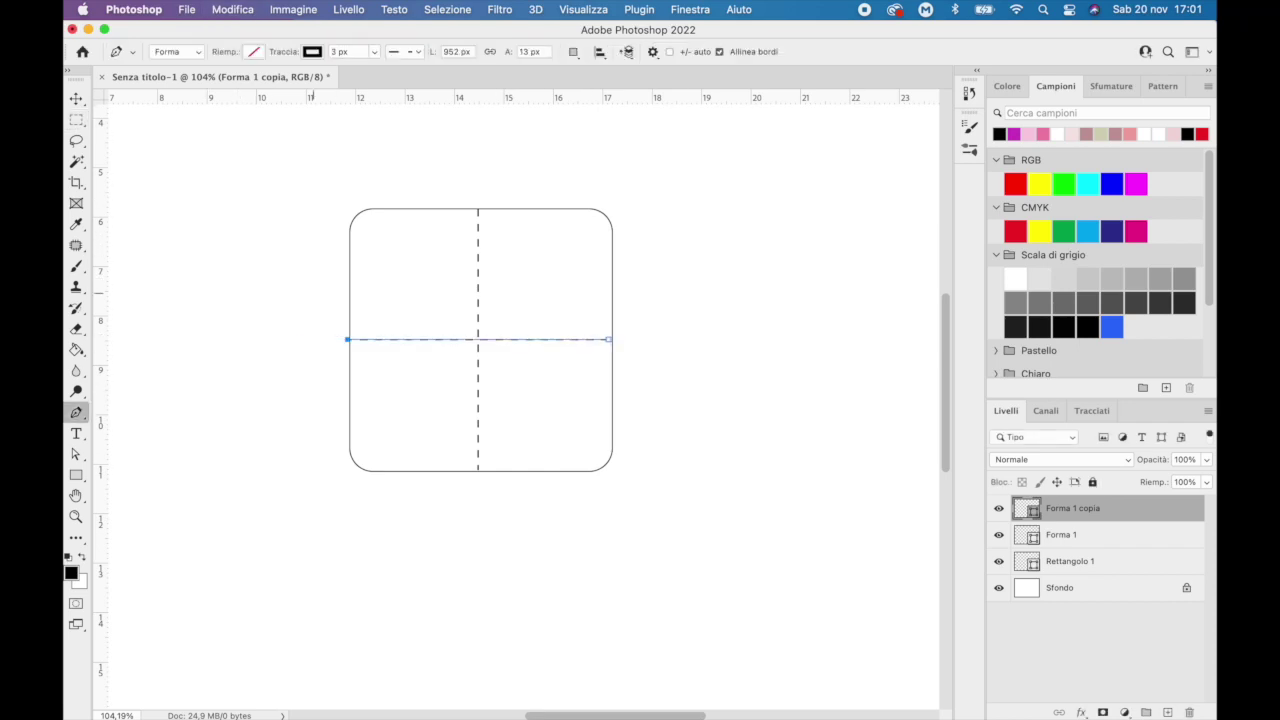
key(Return)
Undo the stray freeform pen path accidentally drawn over the square
click(276, 339)
click(225, 250)
click(298, 190)
click(404, 146)
click(679, 173)
click(755, 353)
click(702, 537)
click(418, 560)
click(306, 483)
click(315, 330)
click(560, 191)
click(358, 354)
click(526, 476)
click(530, 479)
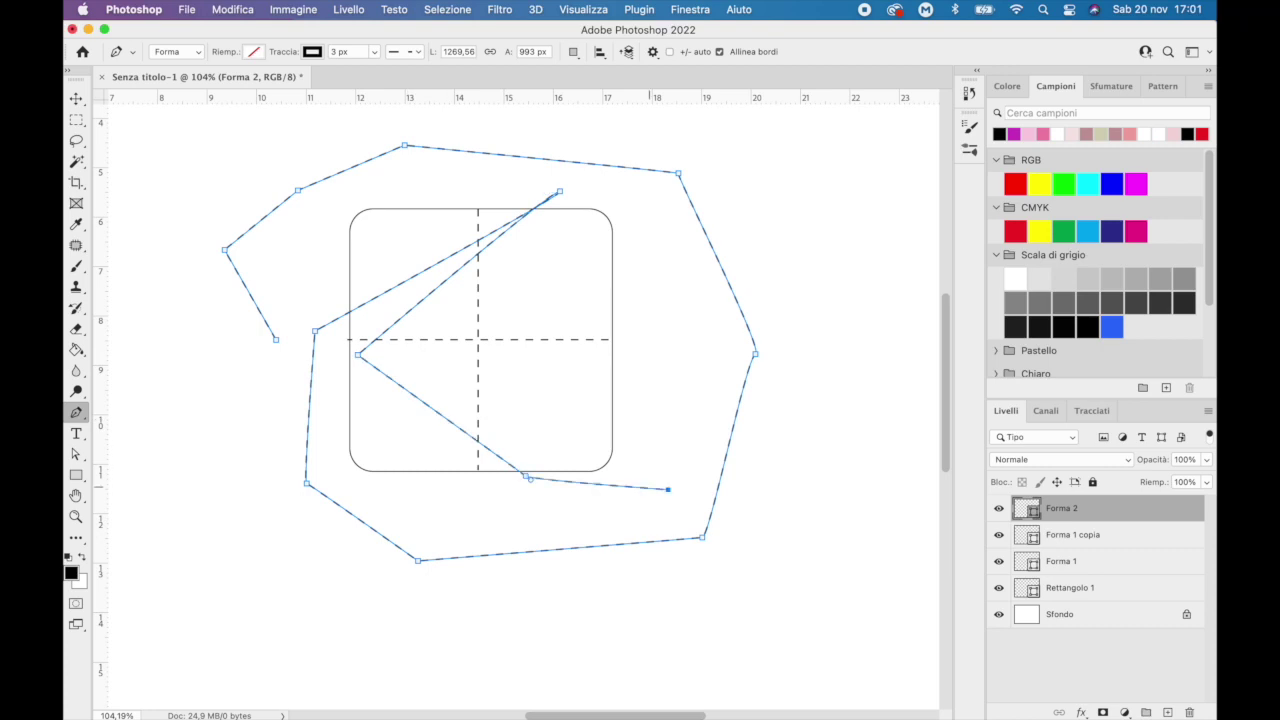
key(m)
key(super+z)
key(super+z)
key(super+z)
key(super+z)
key(super+z)
key(super+z)
key(super+z)
key(super+z)
key(super+z)
key(super+z)
key(super+z)
key(super+z)
key(super+z)
key(super+z)
key(super+z)
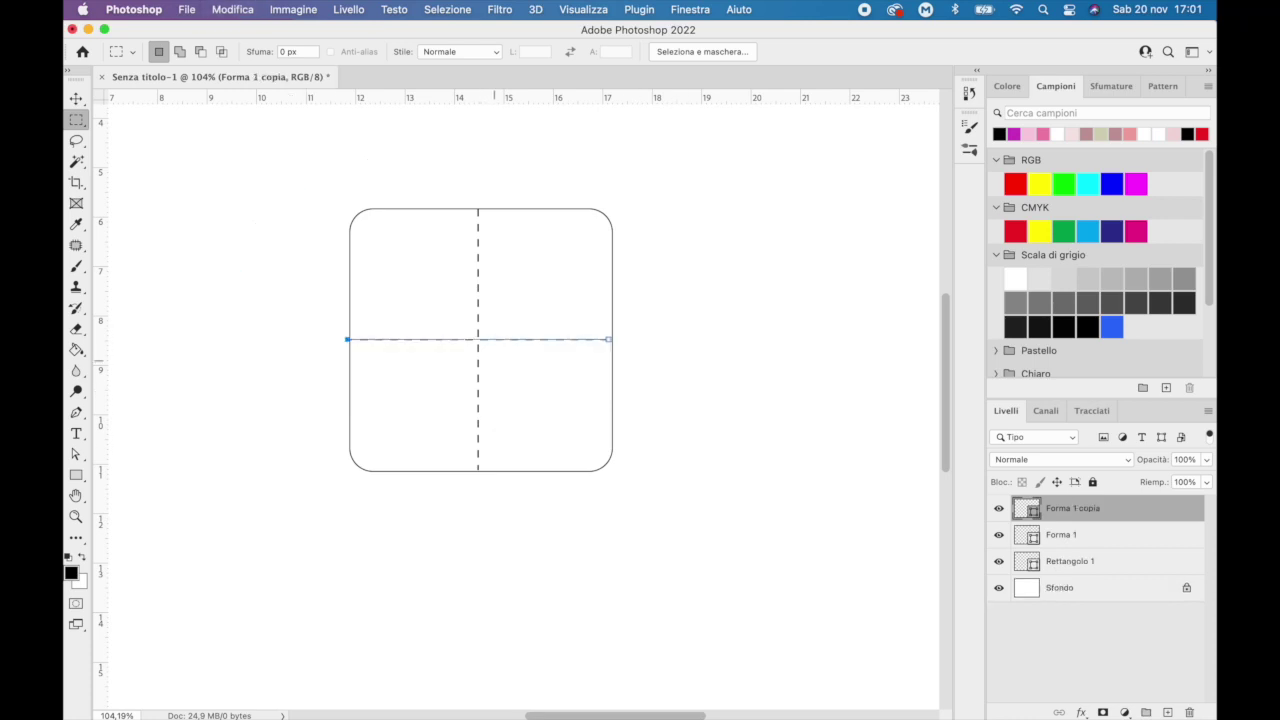
Merge the rounded square and both dashed line layers into one layer
key(alt+bracketleft)
key(alt+bracketright)
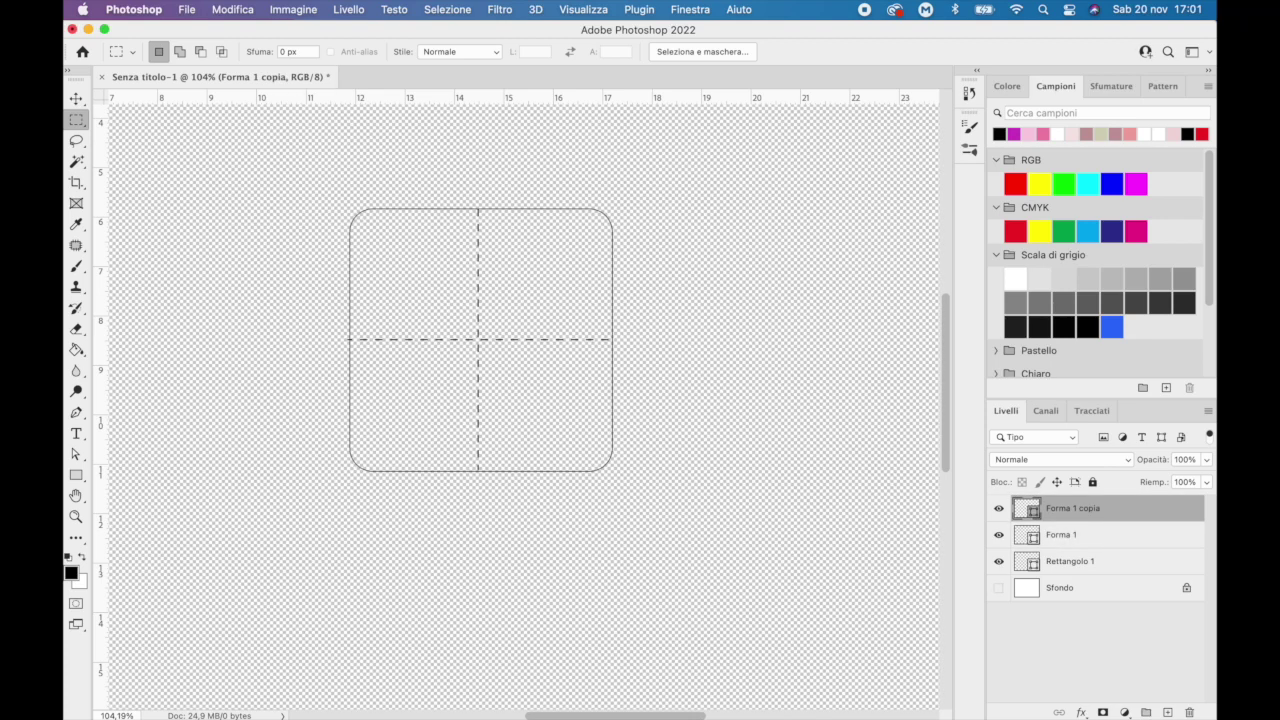
key(alt+shift+bracketleft)
key(alt+shift+bracketleft)
key(super+e)
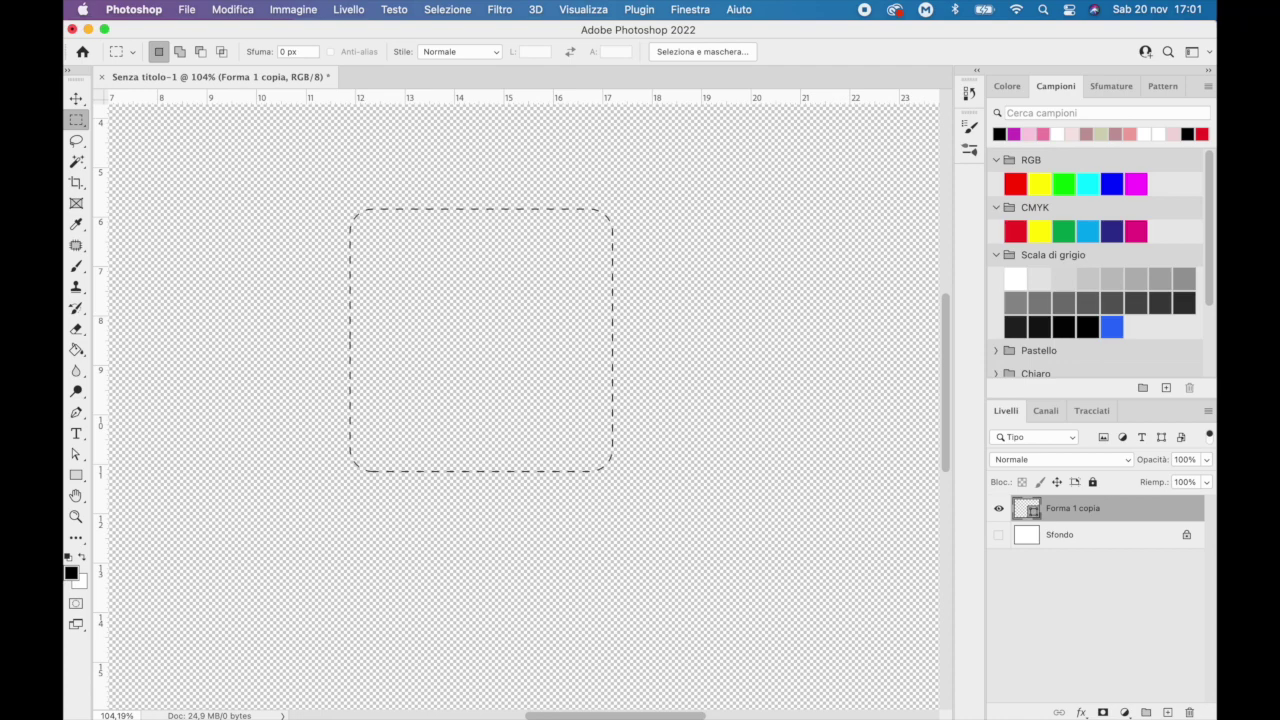
key(super+z)
key(super+e)
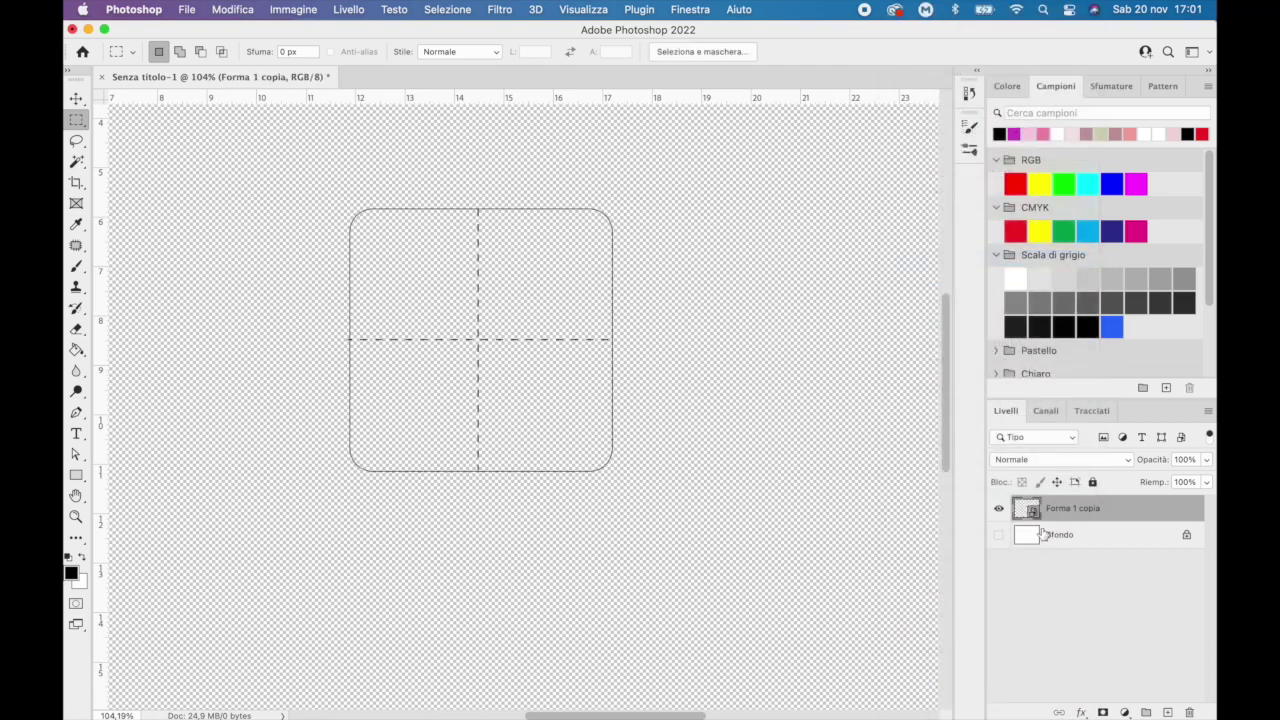
Quick-export the merged layer as PNG to the desktop, named 22
right_click(1090, 512)
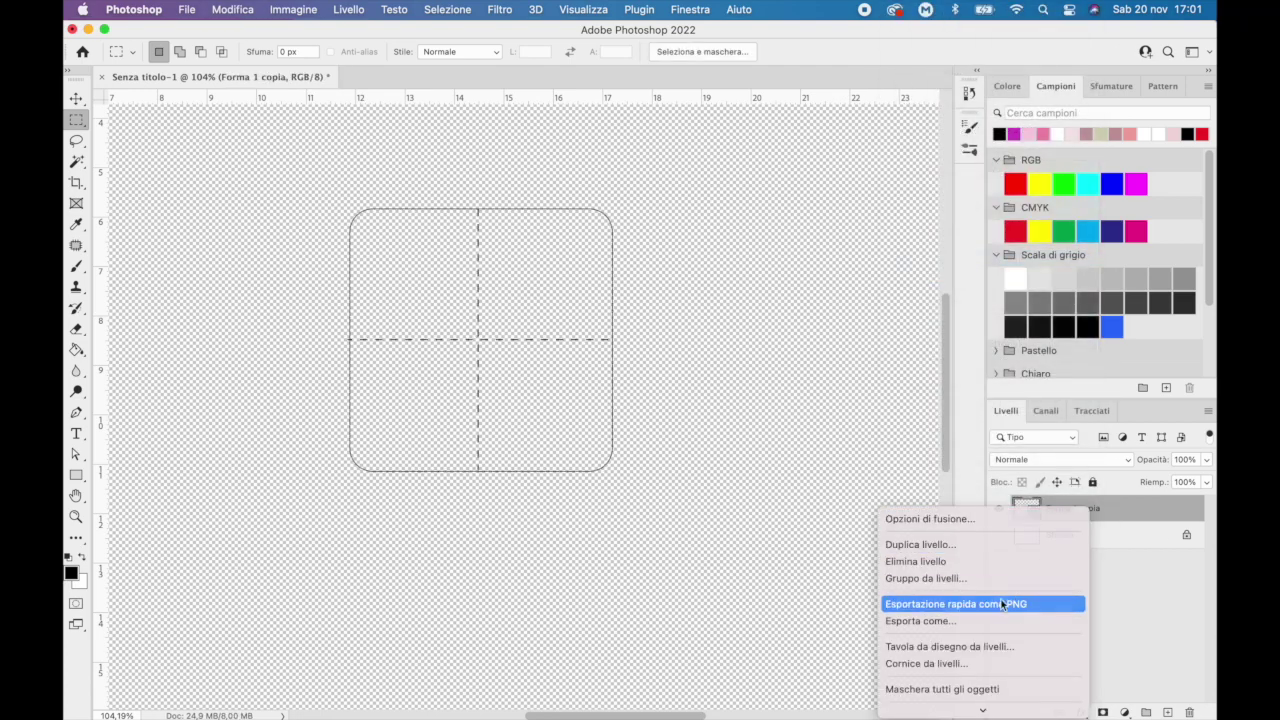
click(1026, 605)
click(665, 262)
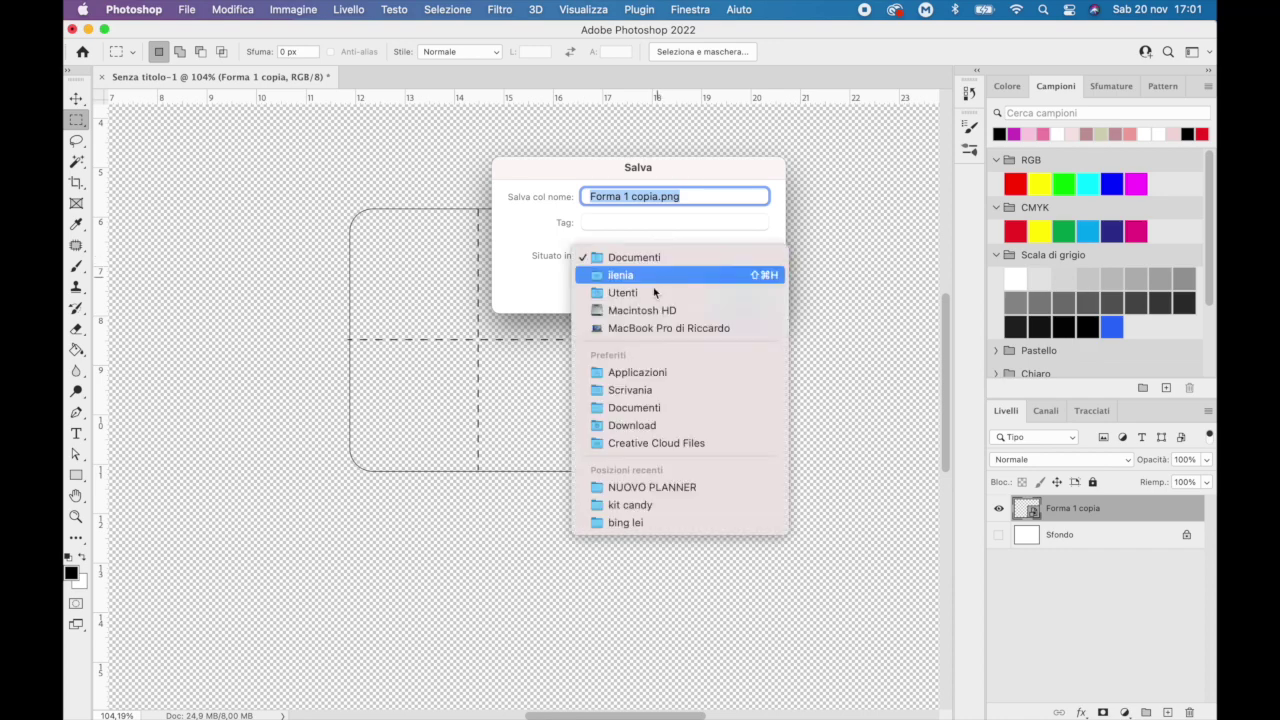
click(650, 391)
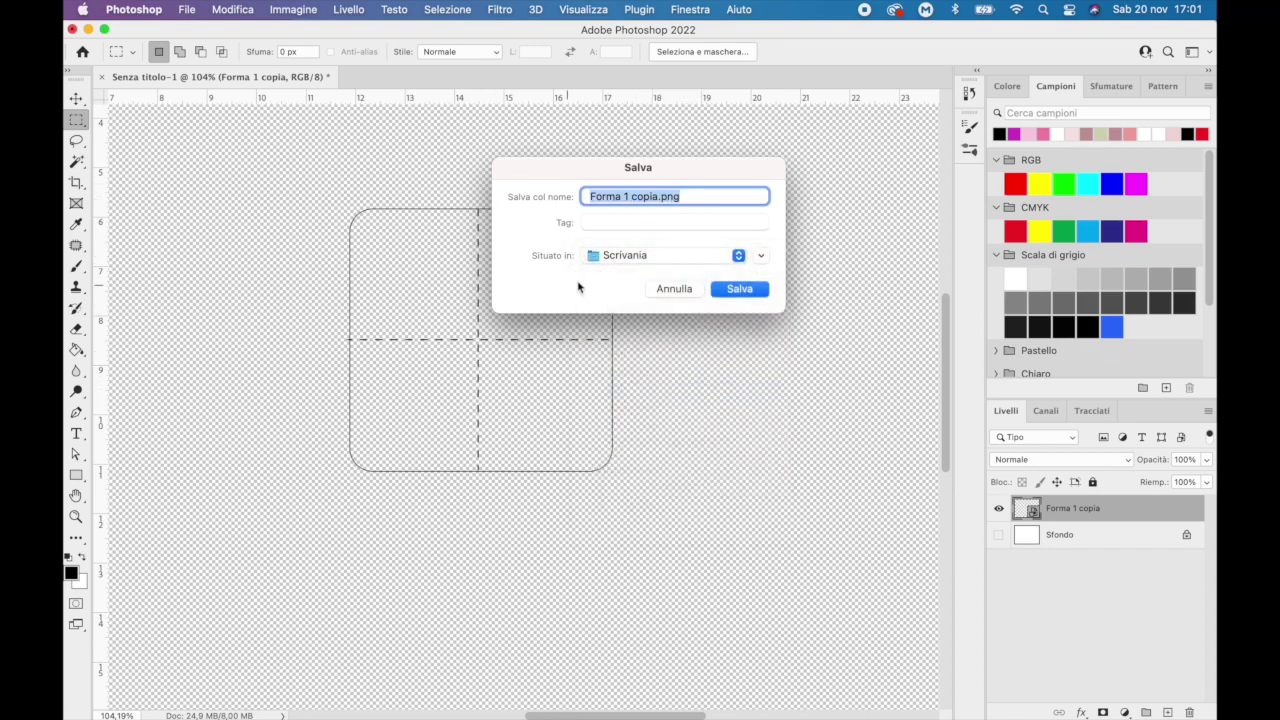
text(22)
key(Return)
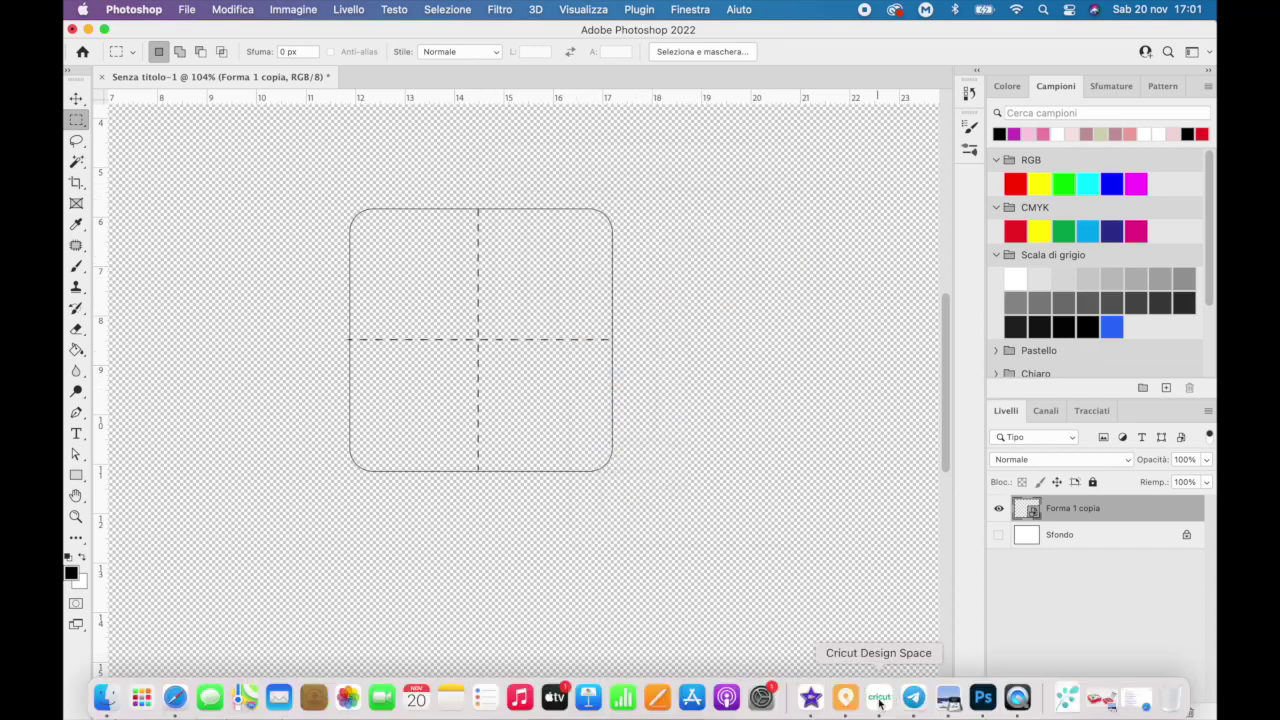
In Cricut, start an image upload and choose 22.png from the computer
click(880, 700)
click(271, 271)
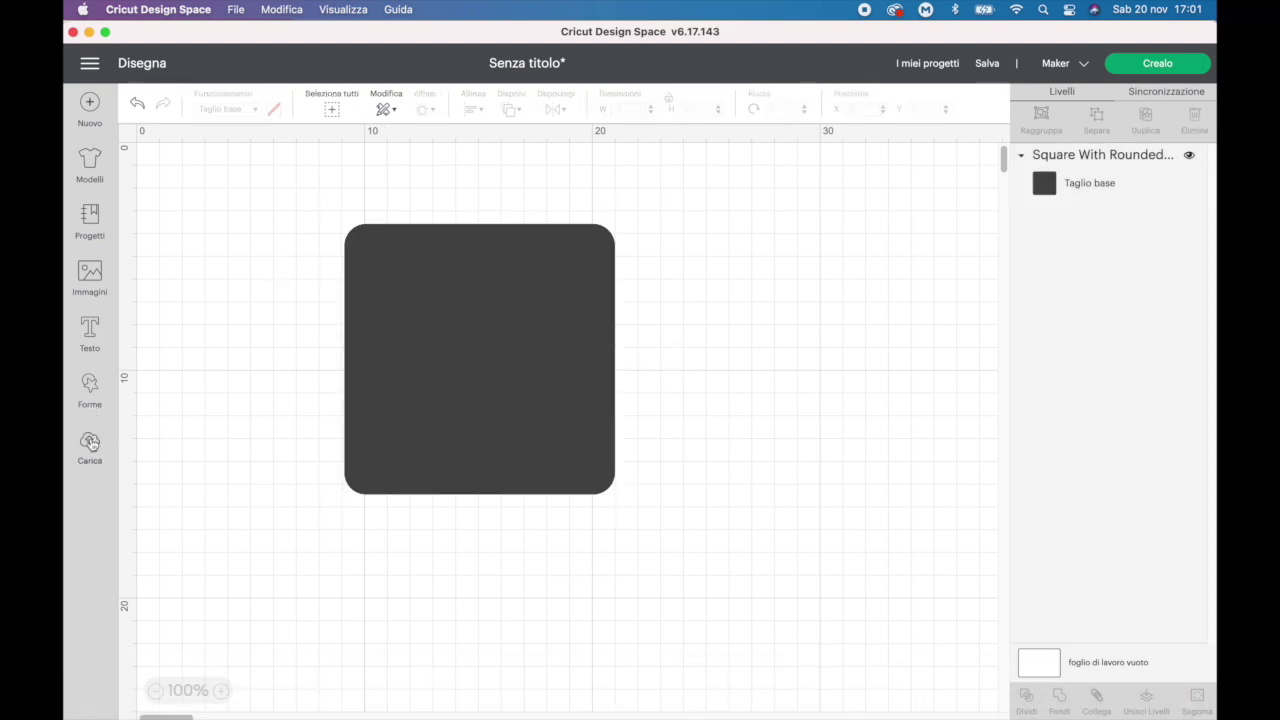
click(90, 445)
click(355, 370)
click(669, 388)
click(560, 295)
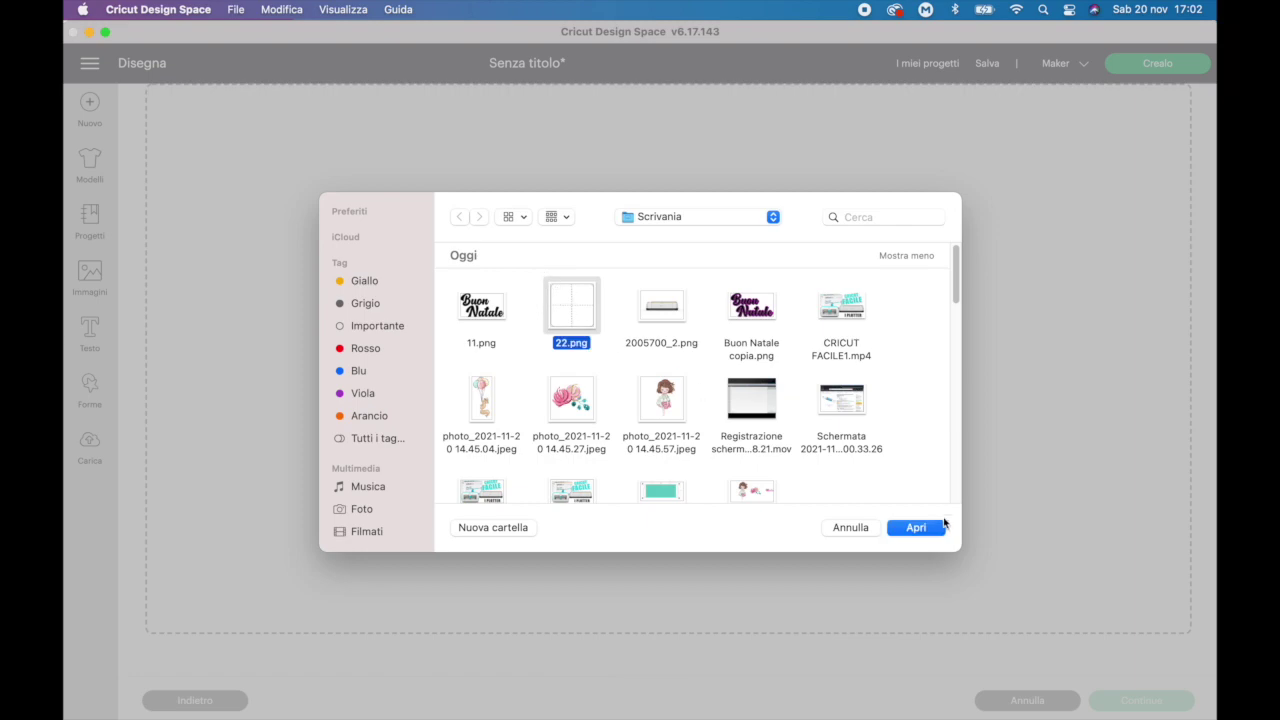
click(915, 527)
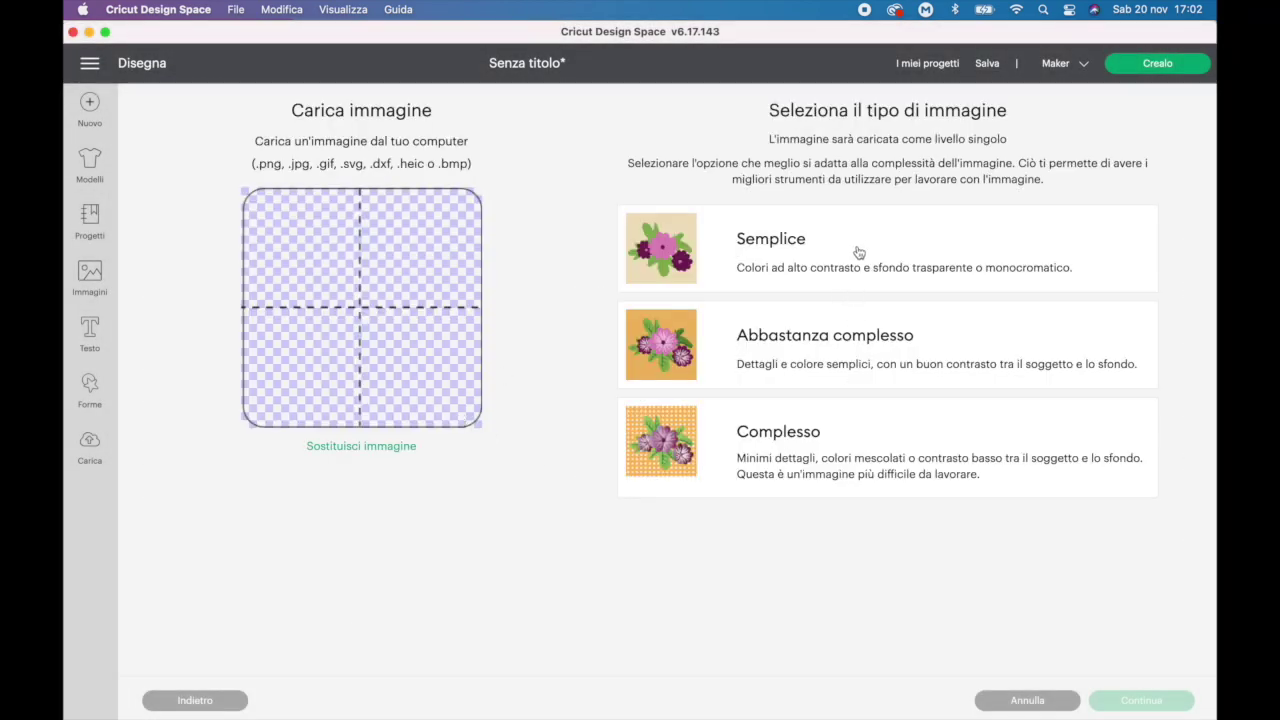
Upload 22.png as a moderately complex, cut-only image and add it to the canvas
click(859, 249)
click(836, 366)
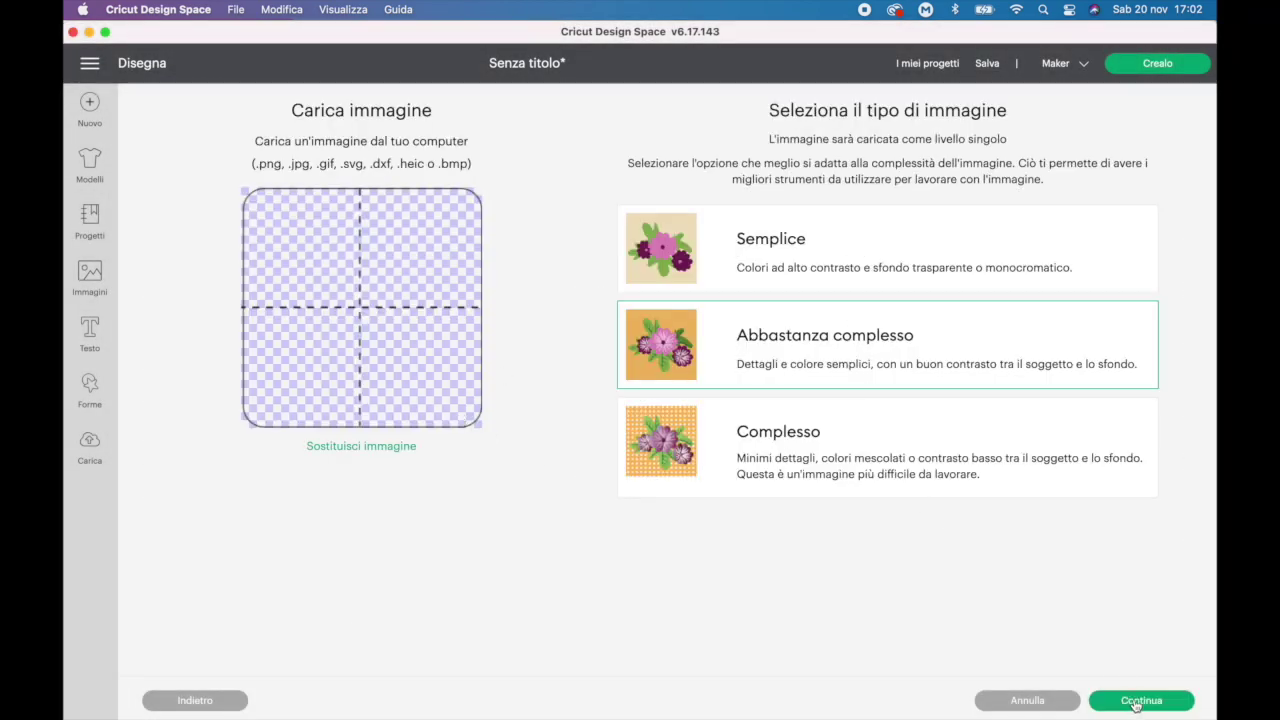
click(1132, 700)
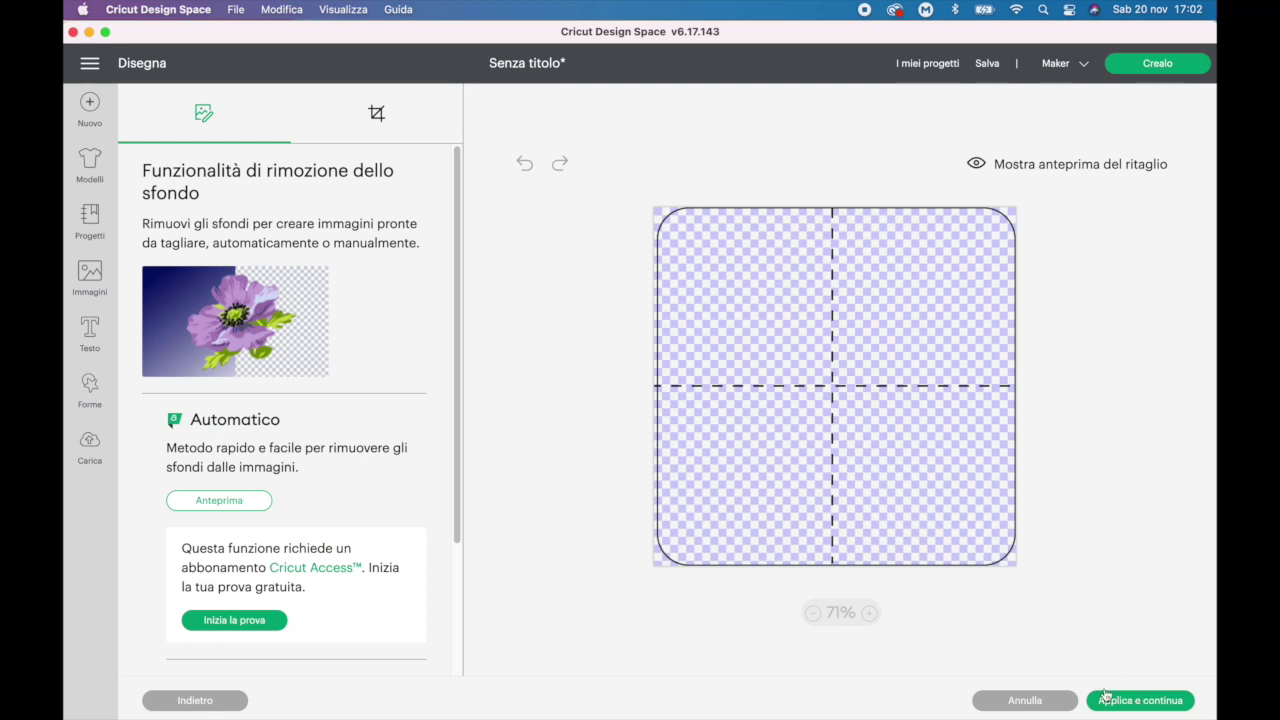
click(1124, 702)
click(312, 407)
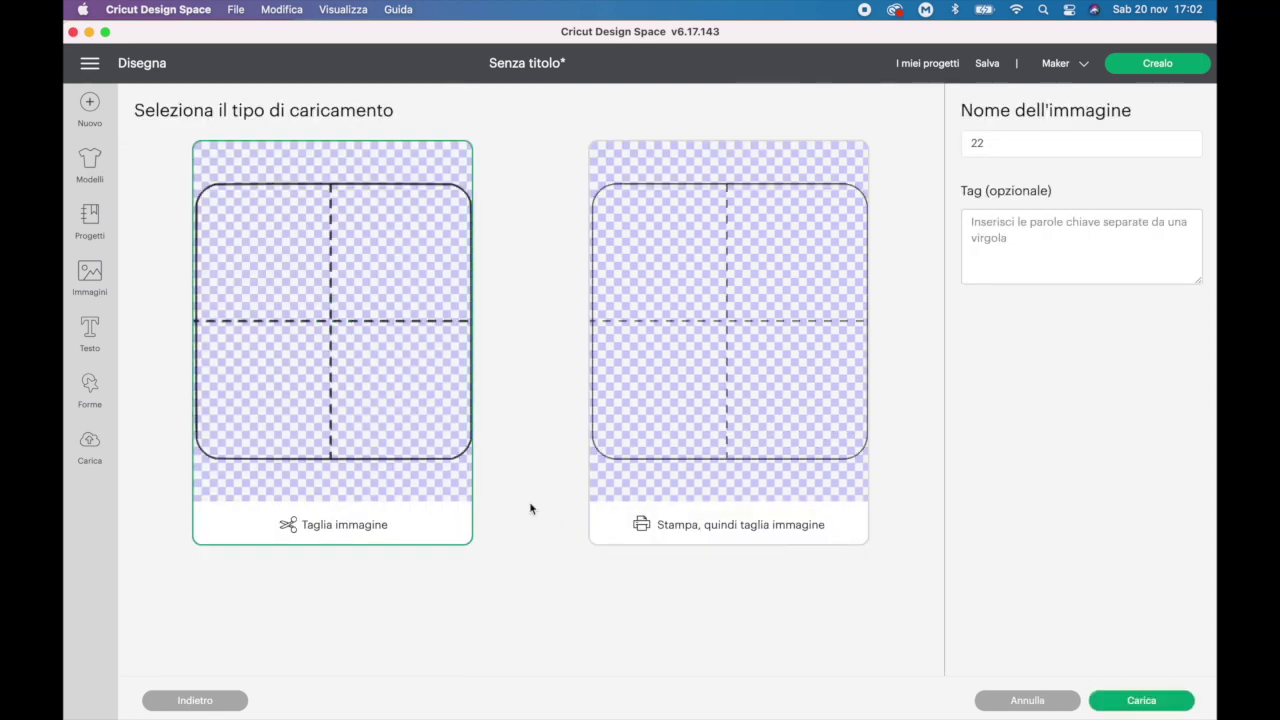
click(1097, 704)
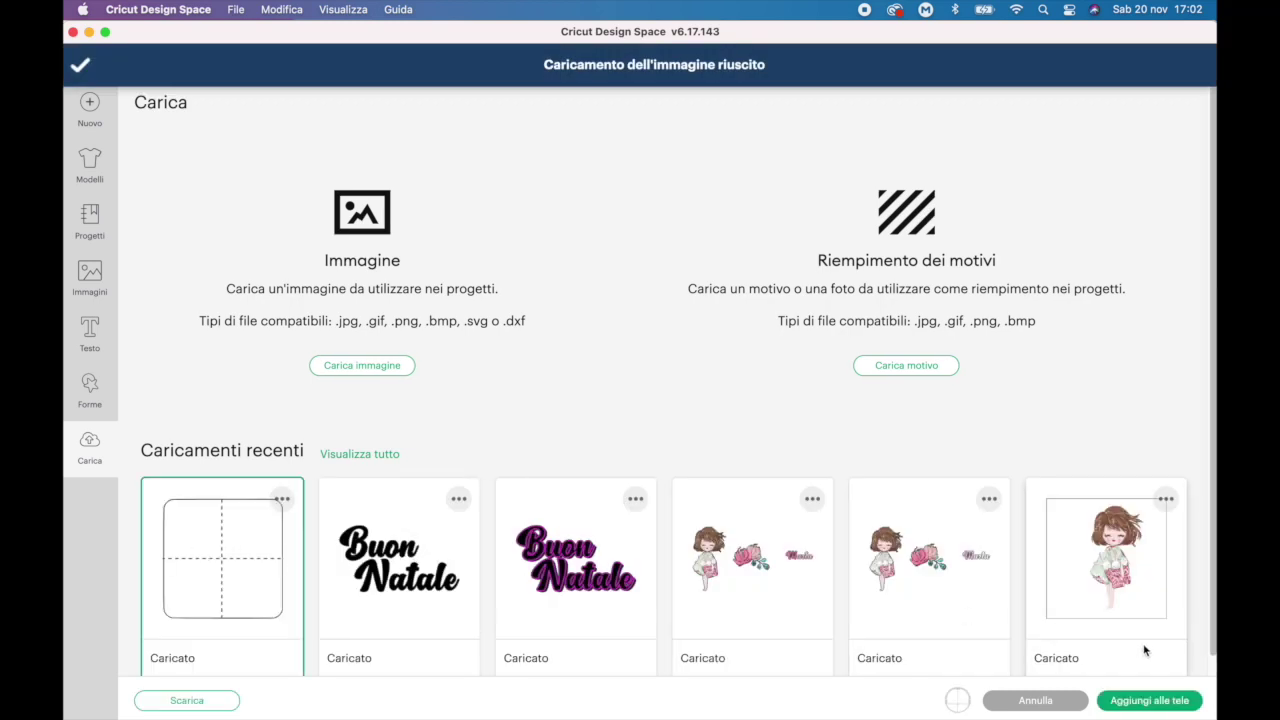
click(1114, 699)
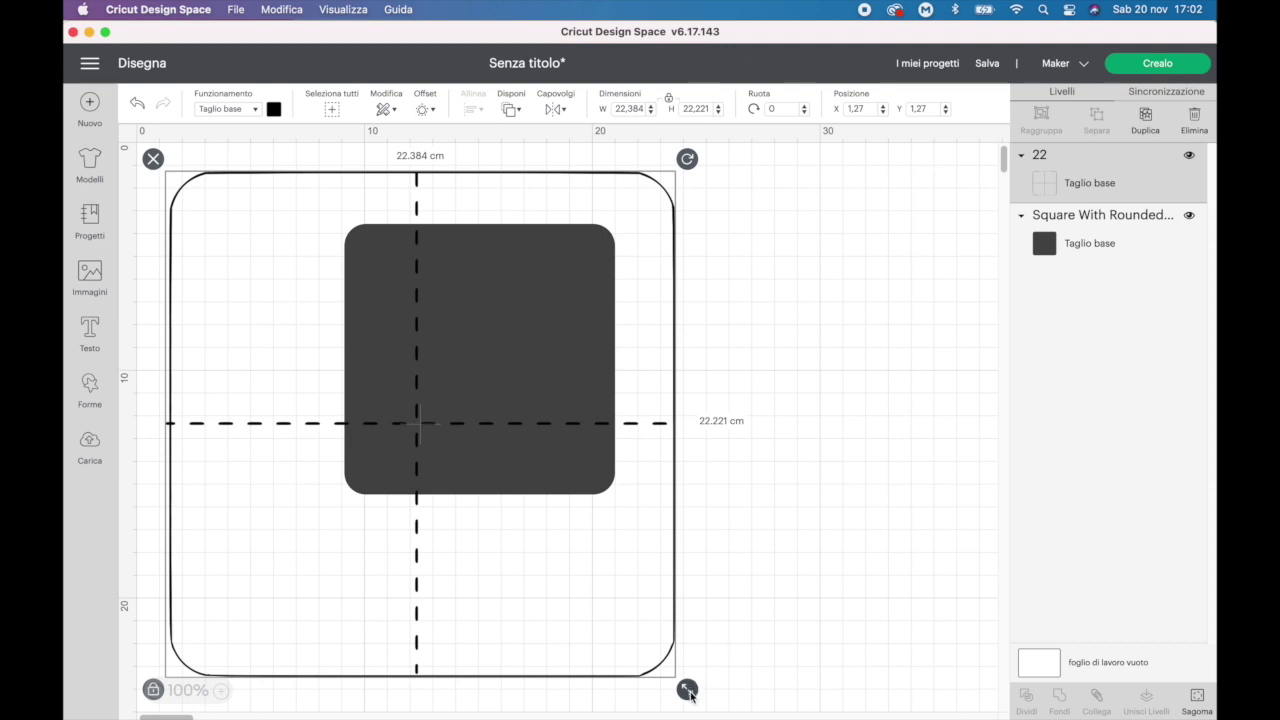
Shrink the dashed-cross square to about 10.23 × 10.16 cm and delete the solid dark square
drag(689, 694, 371, 409)
mouse_move(329, 360)
mouse_down()
mouse_move(618, 410)
mouse_move(803, 337)
mouse_up()
click(481, 329)
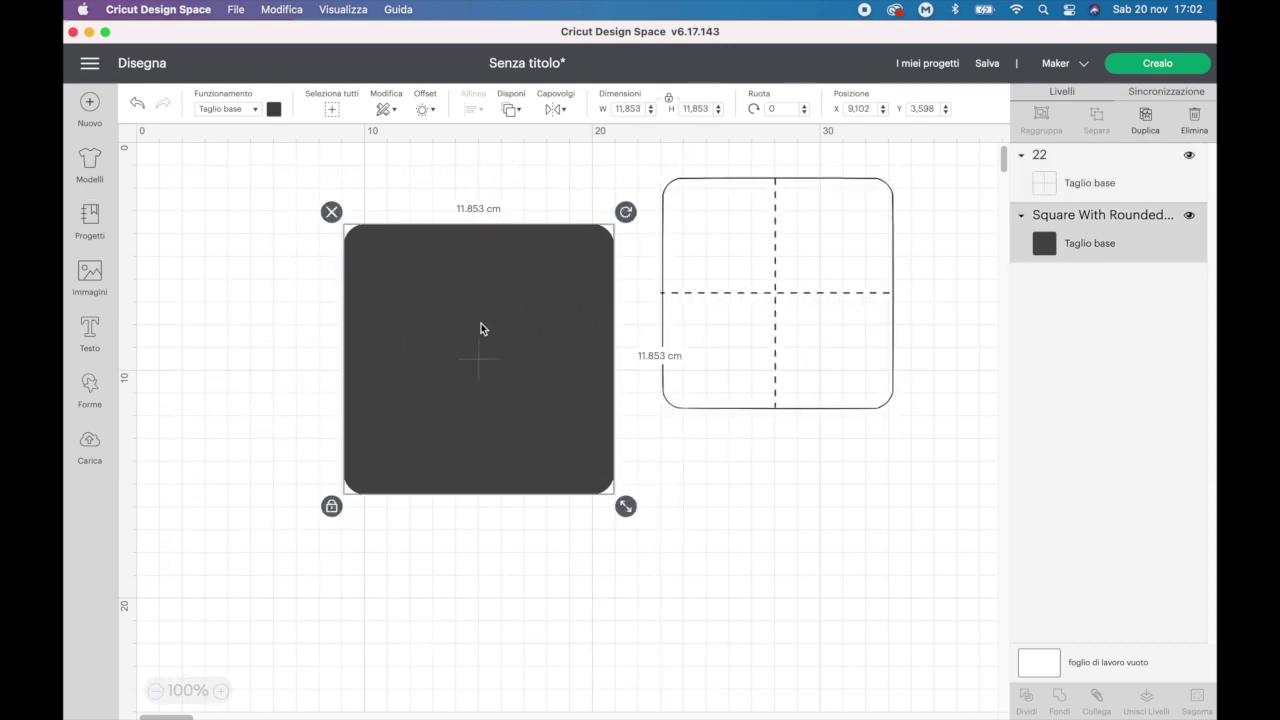
drag(475, 337, 352, 347)
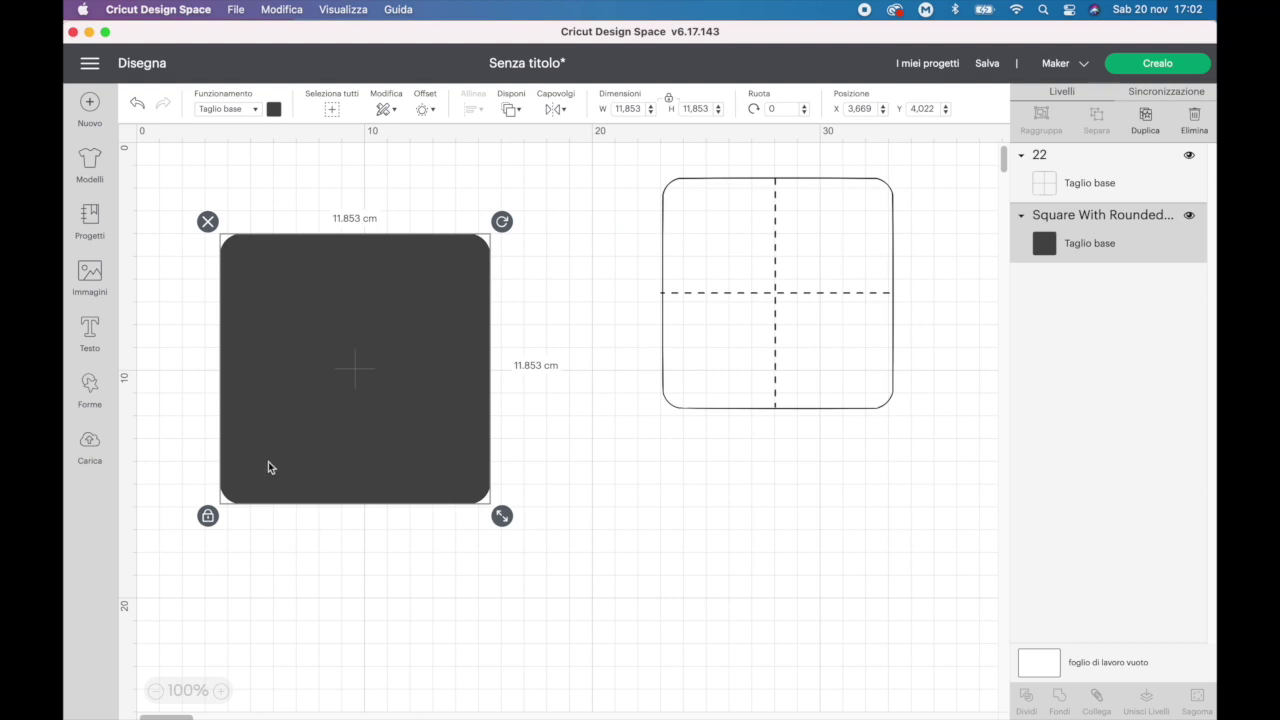
click(269, 222)
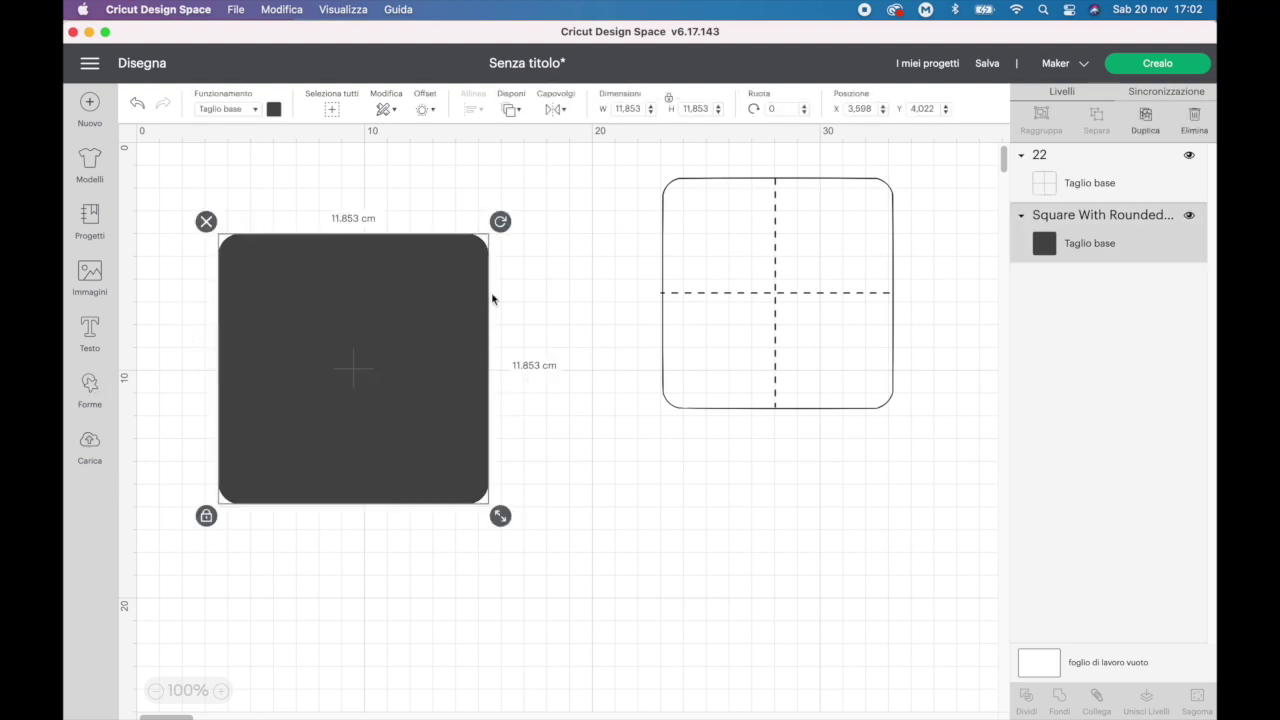
drag(437, 290, 434, 289)
key(Delete)
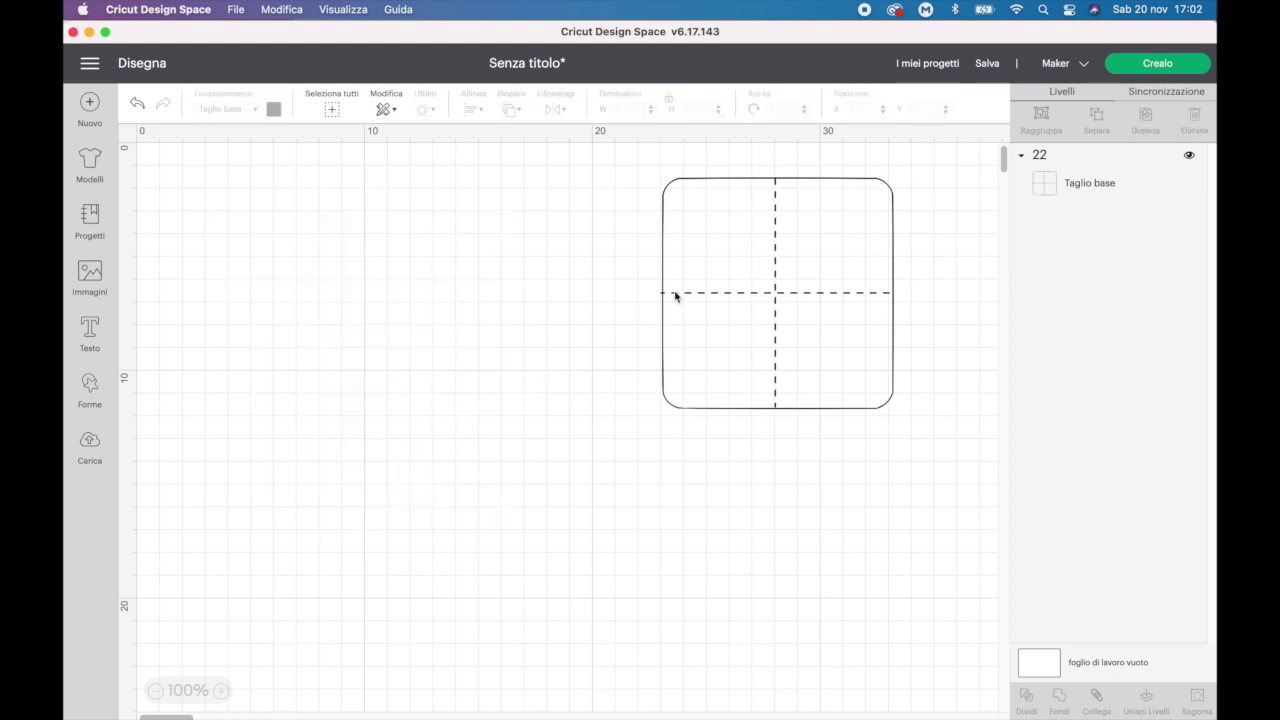
Move the dashed-cross square to the left and send the design to mat preparation
mouse_move(778, 294)
mouse_down()
mouse_move(479, 344)
mouse_move(239, 316)
mouse_up()
click(457, 303)
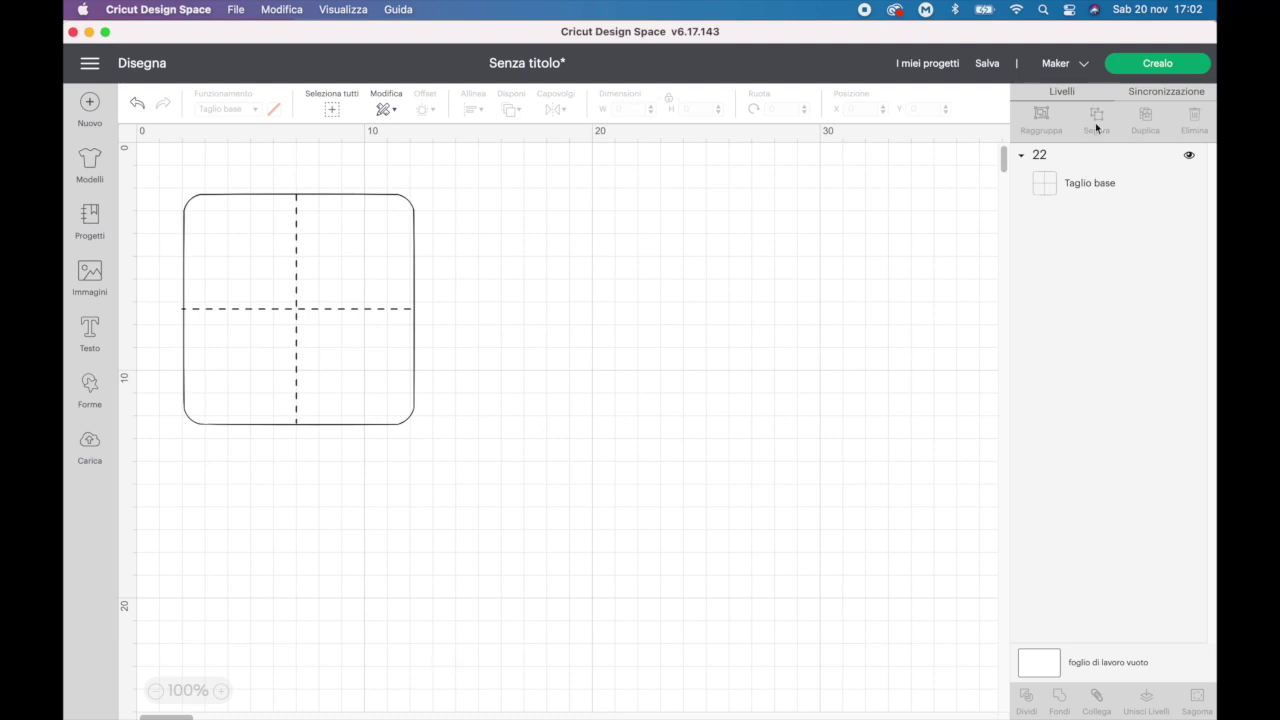
click(1143, 63)
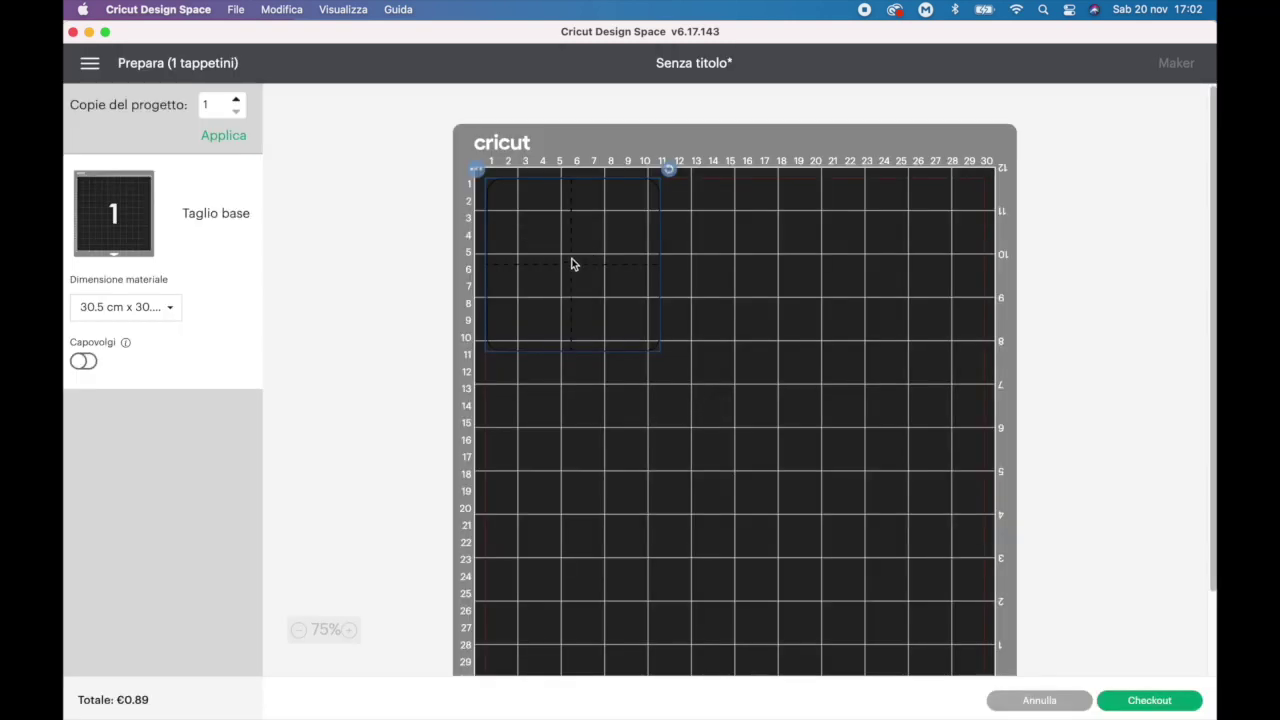
Nudge the dashed-cross square slightly on the 30.5 cm mat preview
drag(561, 275, 565, 281)
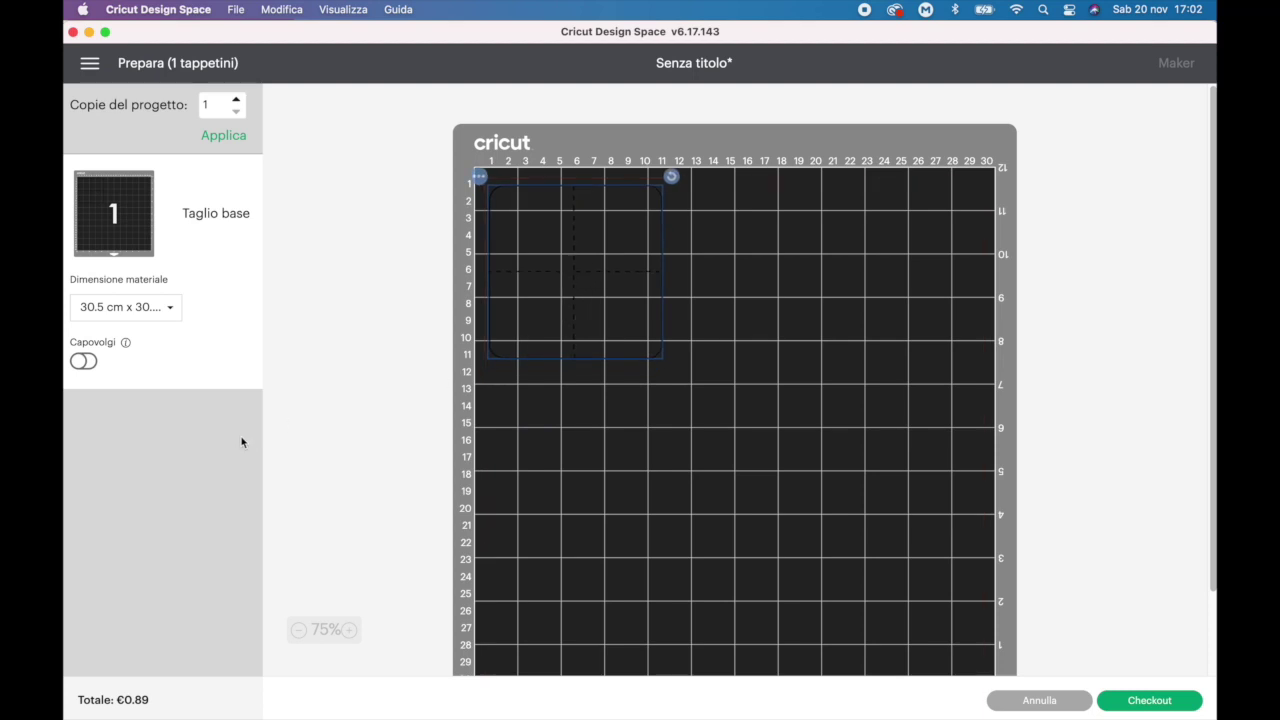